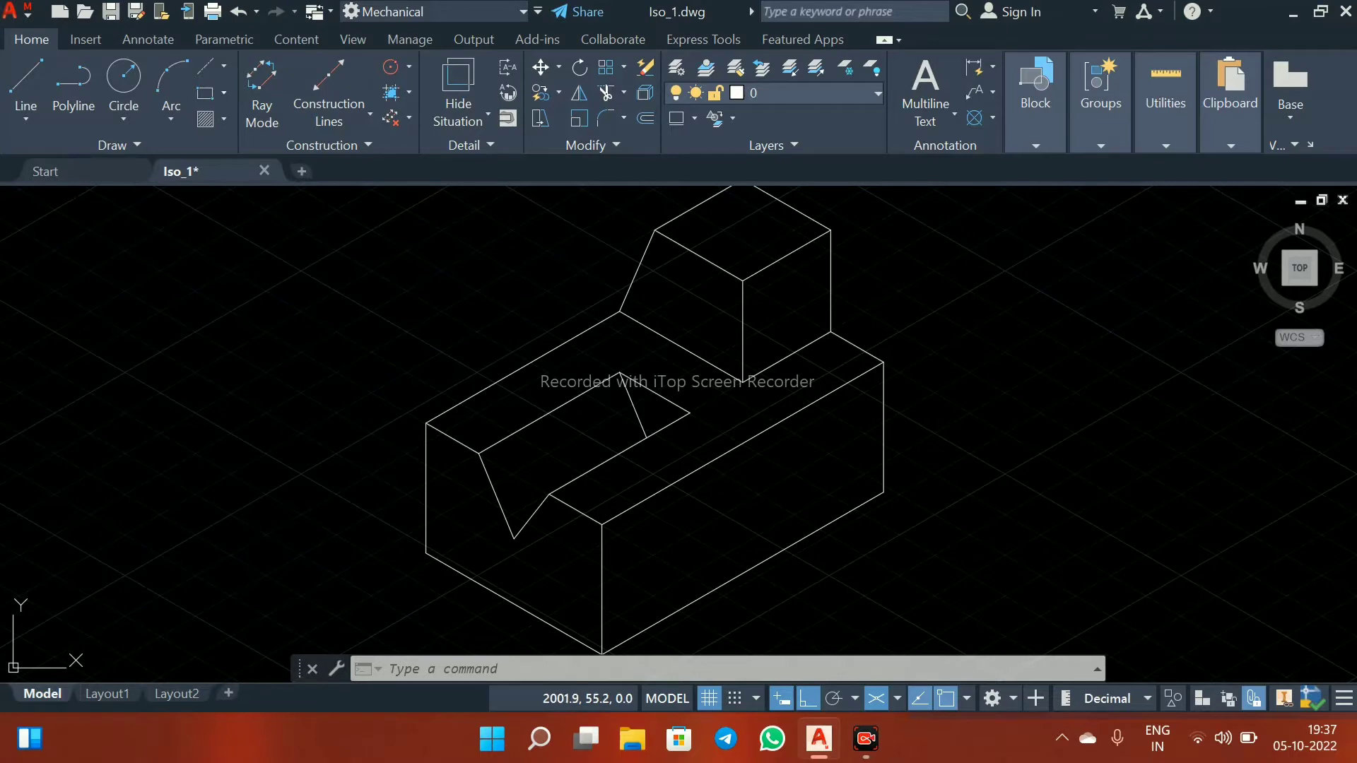
Examine the finished isometric drawing of the base block with its V-shaped groove and raised rear block
scroll(813, 499, down, 2)
mouse_move(812, 500)
middle_down()
mouse_move(724, 499)
mouse_move(839, 475)
mouse_move(718, 527)
mouse_move(675, 429)
mouse_move(695, 462)
middle_up()
scroll(703, 500, up, 1)
scroll(698, 505, down, 1)
scroll(697, 505, up, 2)
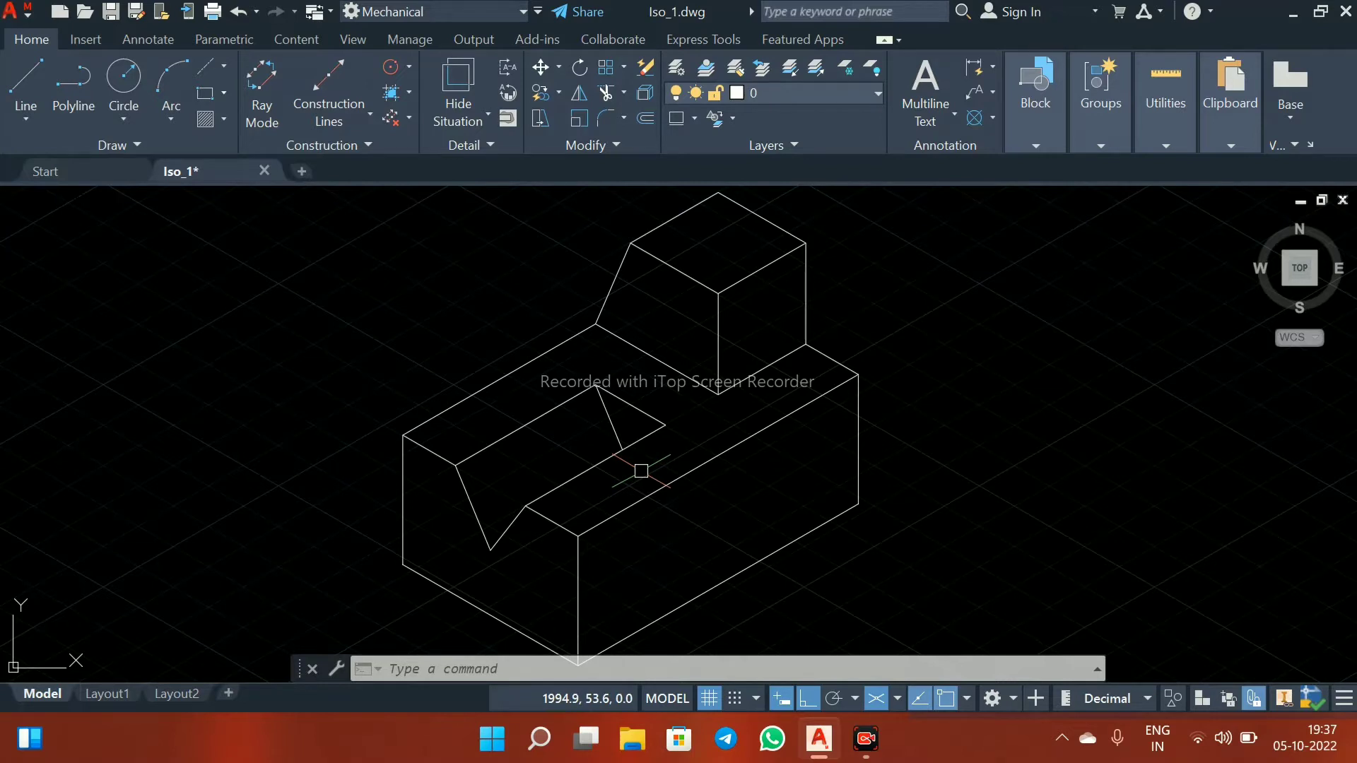
scroll(748, 517, down, 2)
mouse_move(737, 515)
middle_down()
mouse_move(794, 514)
mouse_move(645, 509)
mouse_move(782, 485)
mouse_move(712, 512)
middle_up()
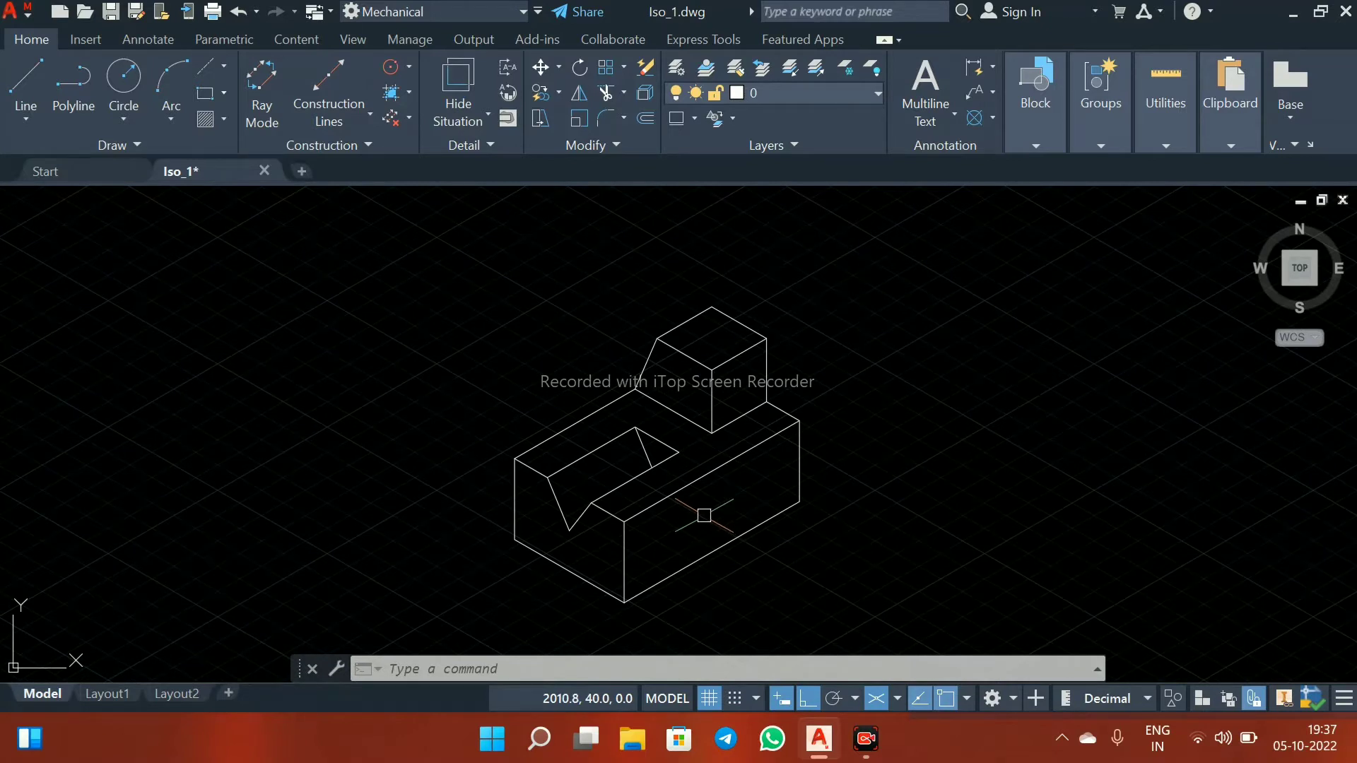
scroll(704, 516, up, 1)
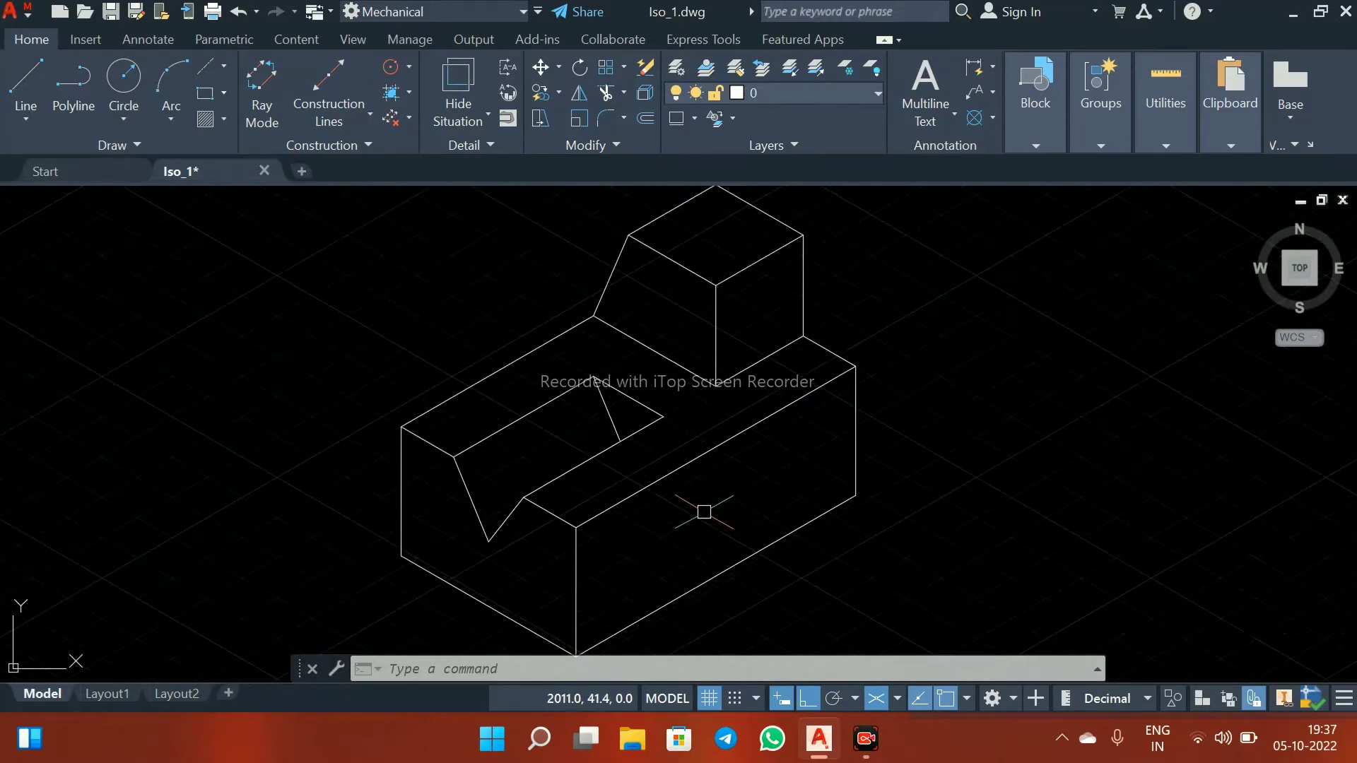
scroll(704, 504, down, 3)
scroll(705, 503, up, 4)
middle_drag(706, 503, 790, 490)
scroll(700, 488, down, 1)
scroll(700, 488, down, 2)
mouse_move(700, 488)
middle_down()
mouse_move(776, 521)
mouse_move(683, 485)
middle_up()
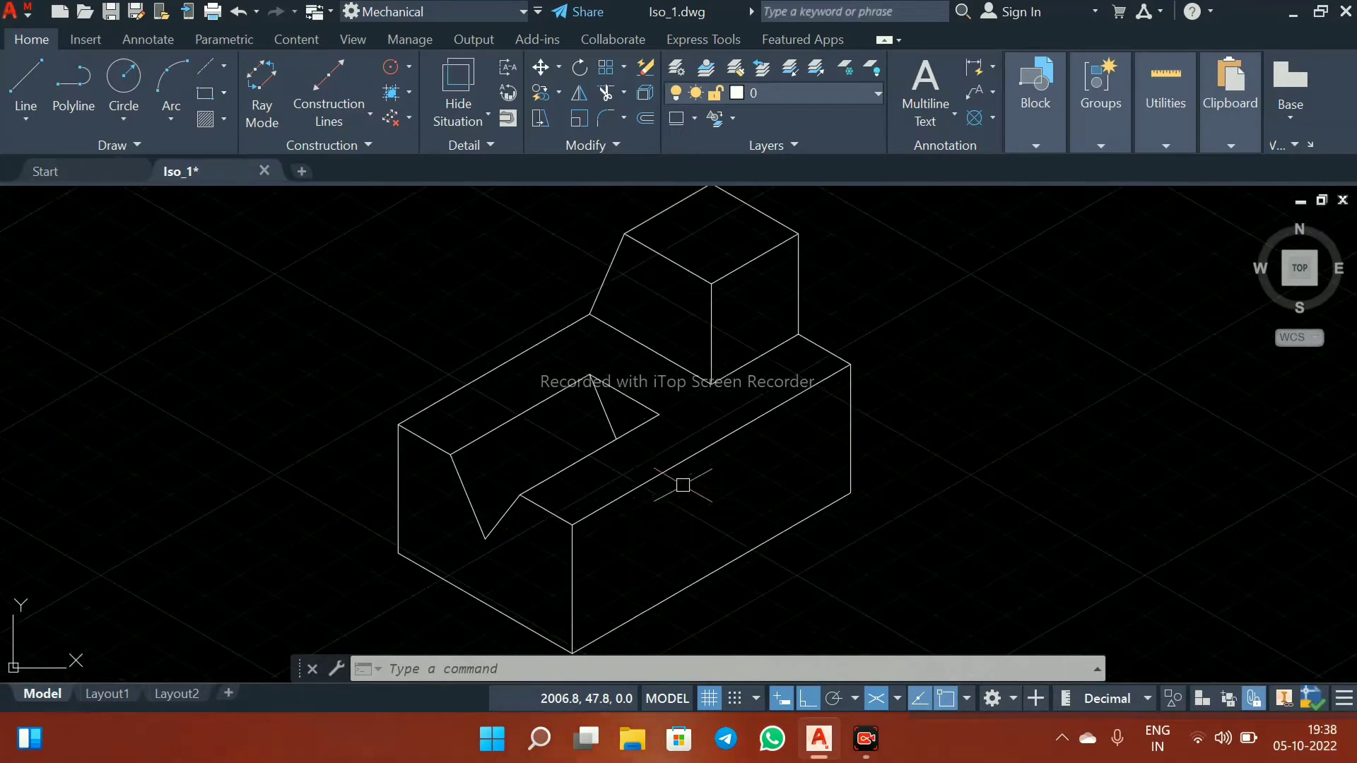
scroll(684, 486, up, 2)
scroll(749, 393, down, 1)
scroll(693, 457, down, 1)
scroll(689, 471, up, 2)
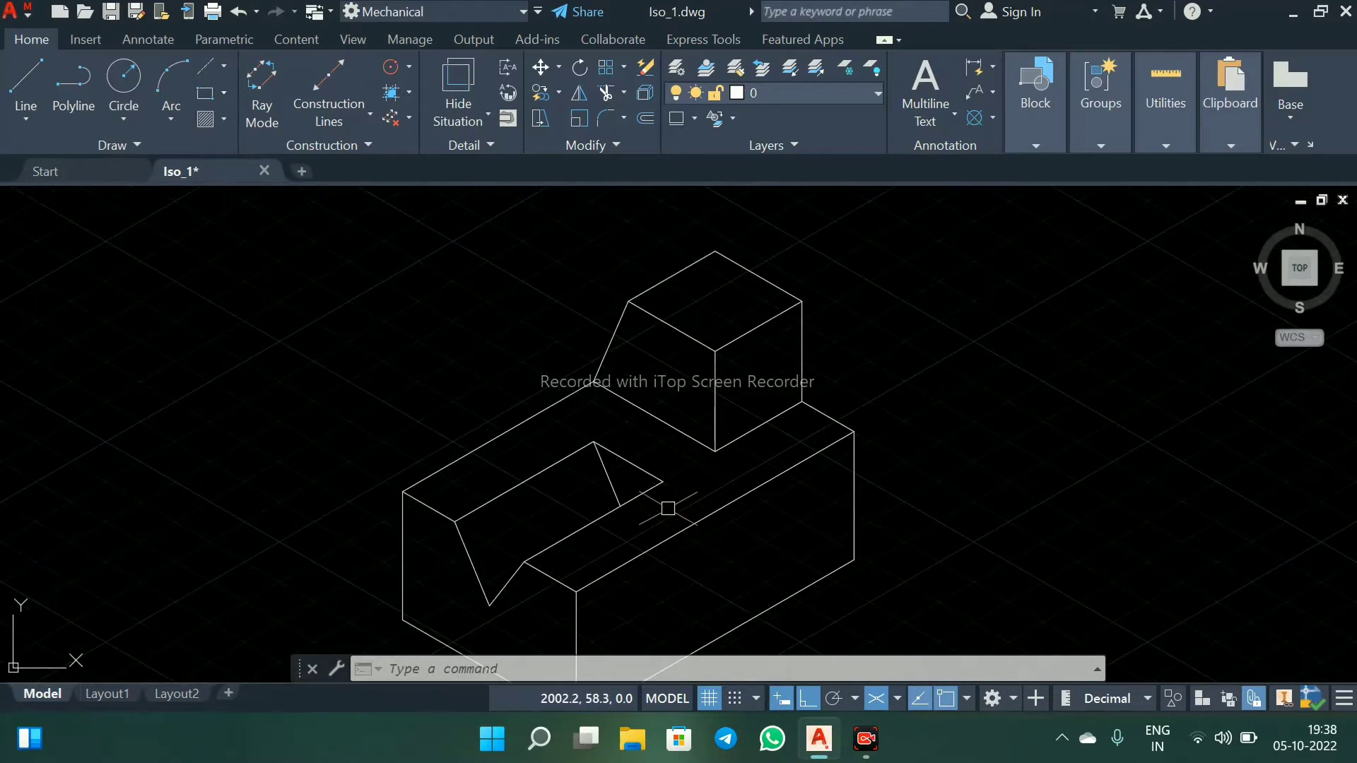
middle_drag(668, 509, 704, 434)
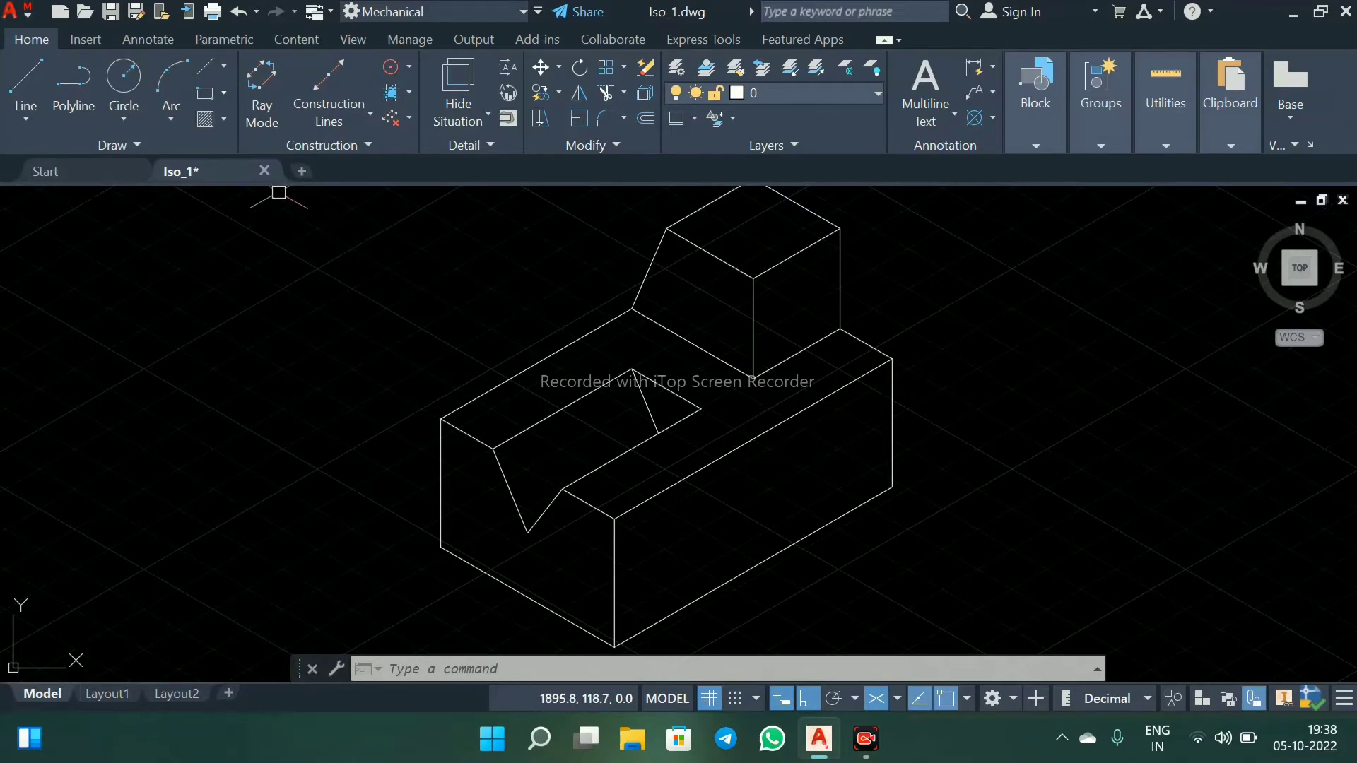
Close the Iso_1 drawing without saving its changes and create a new blank drawing
click(264, 171)
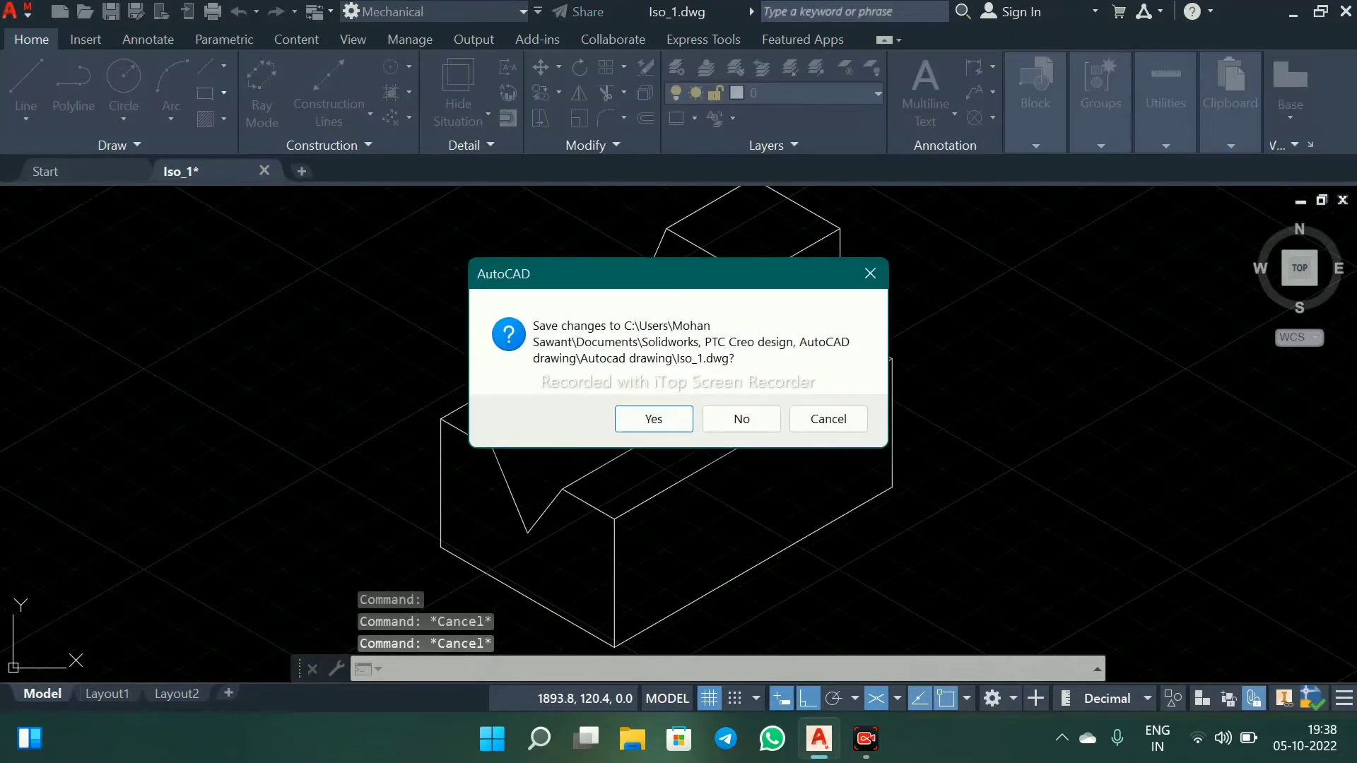
click(742, 418)
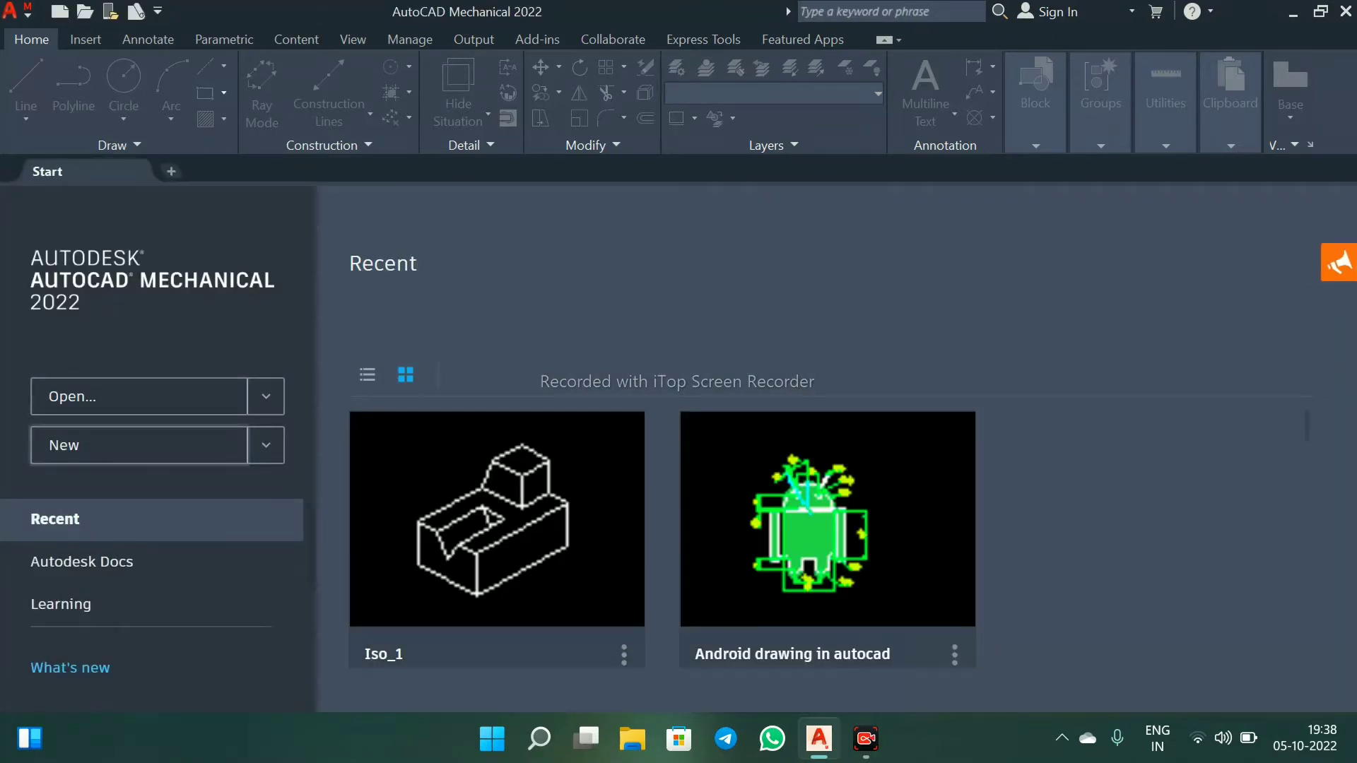
click(139, 445)
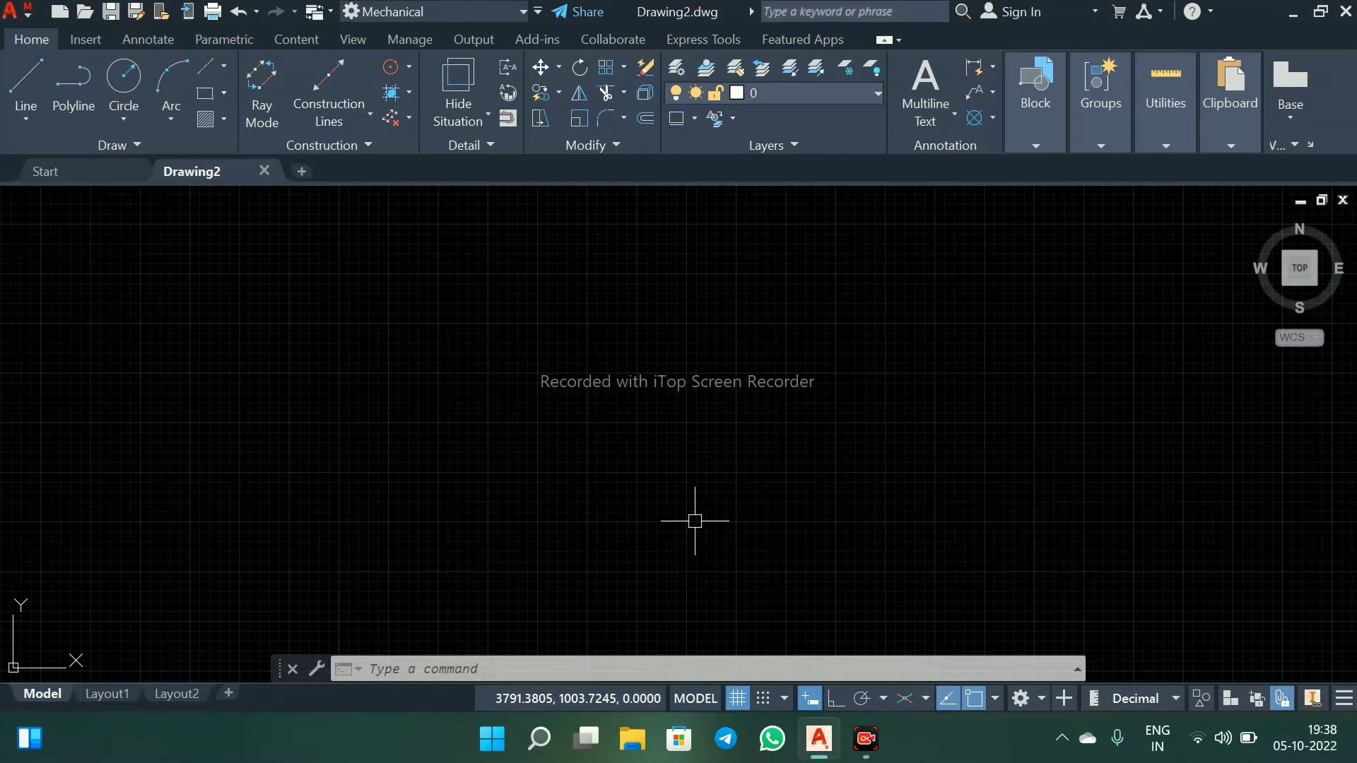
Set the drawing units' length precision to one decimal place (0.0)
text(un)
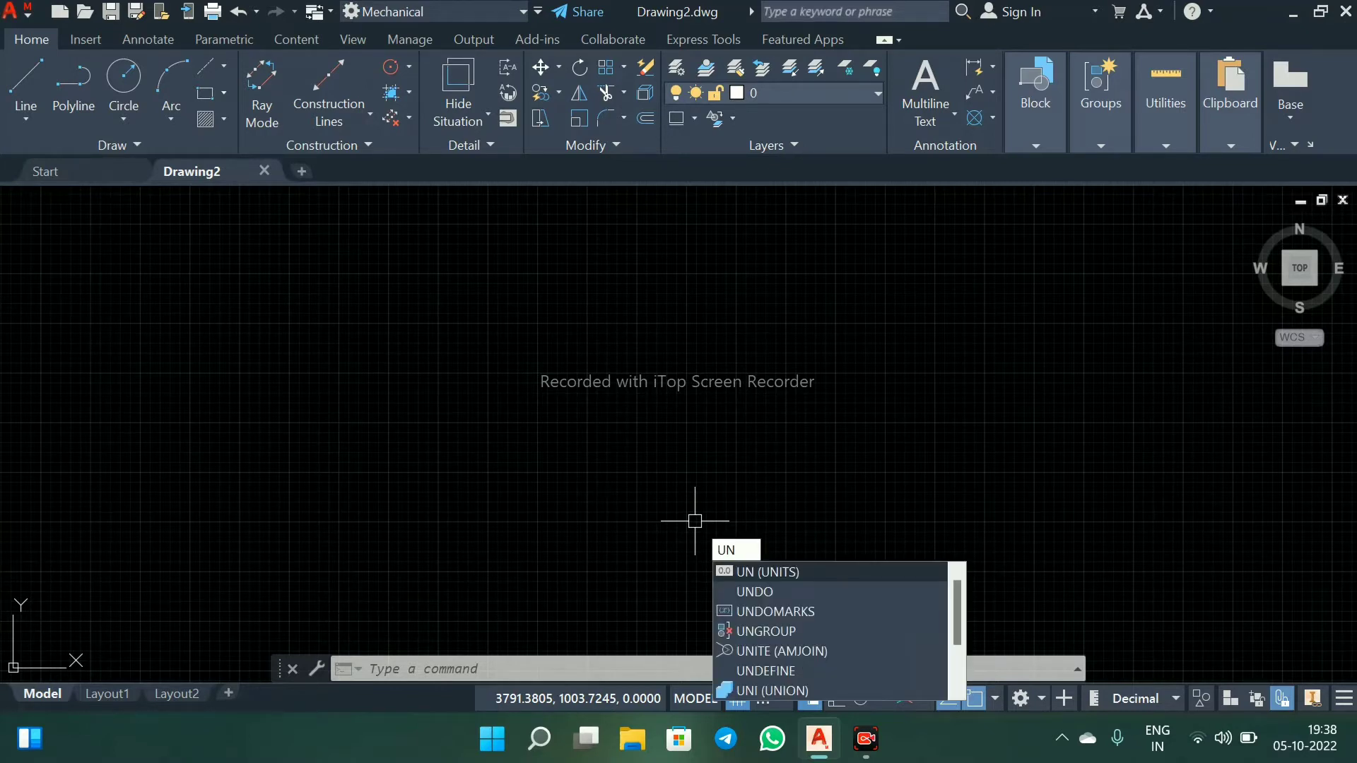
key(Return)
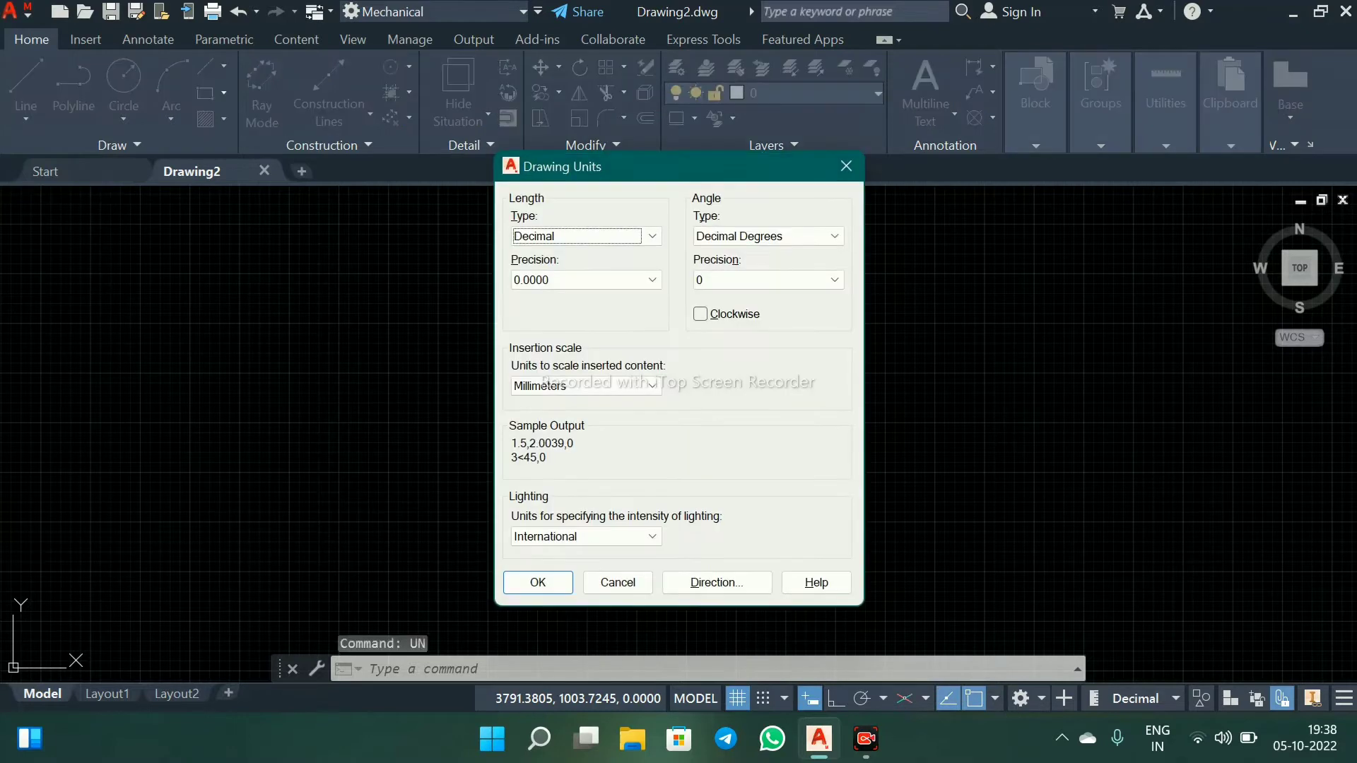
key(Tab)
key(shift+Tab)
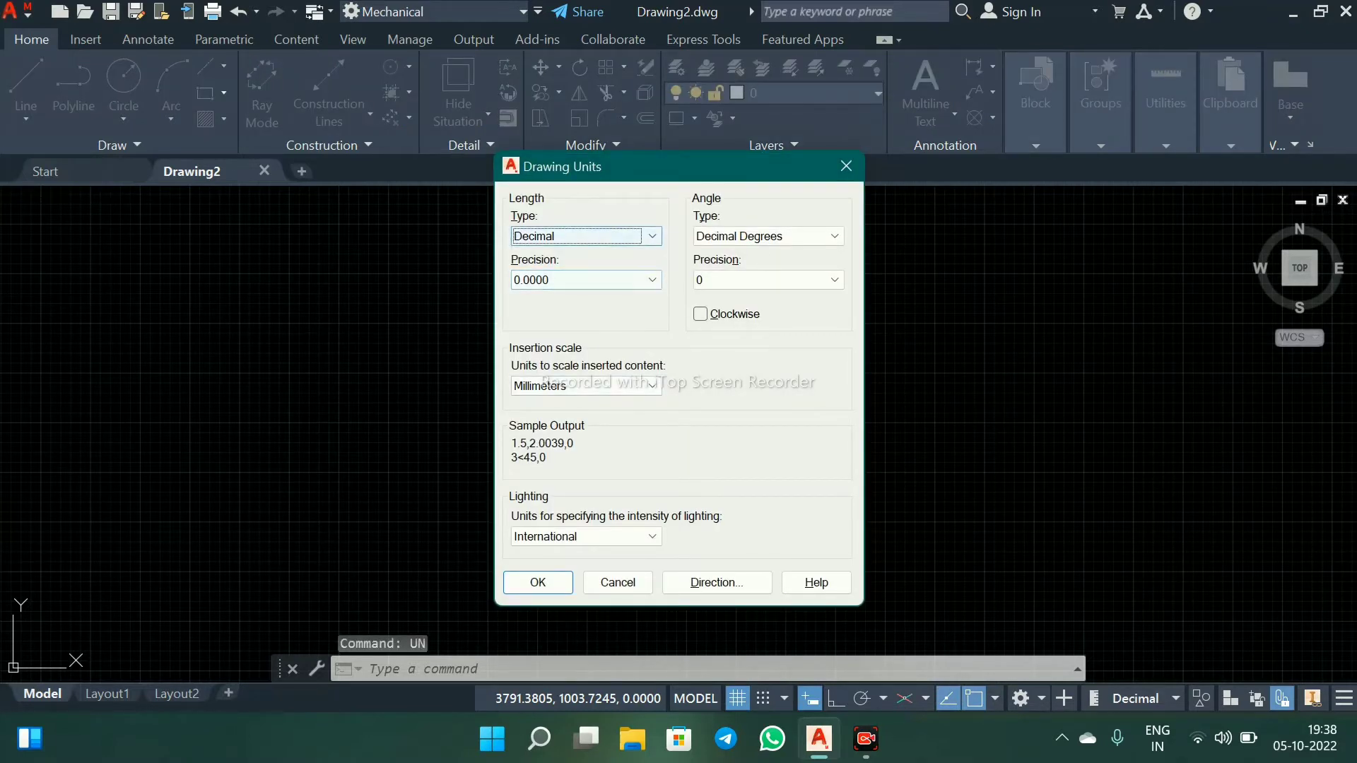
key(Tab)
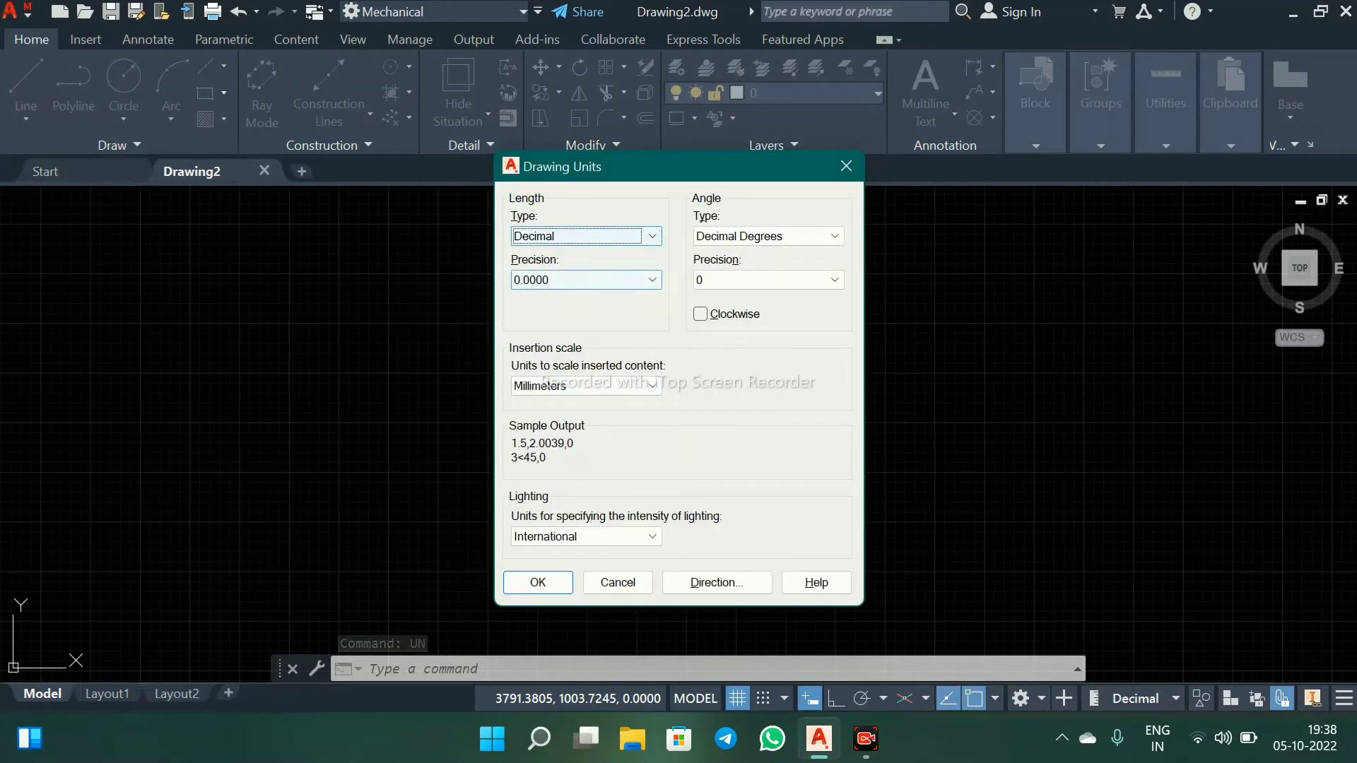
key(alt+Down)
key(Home)
key(Down)
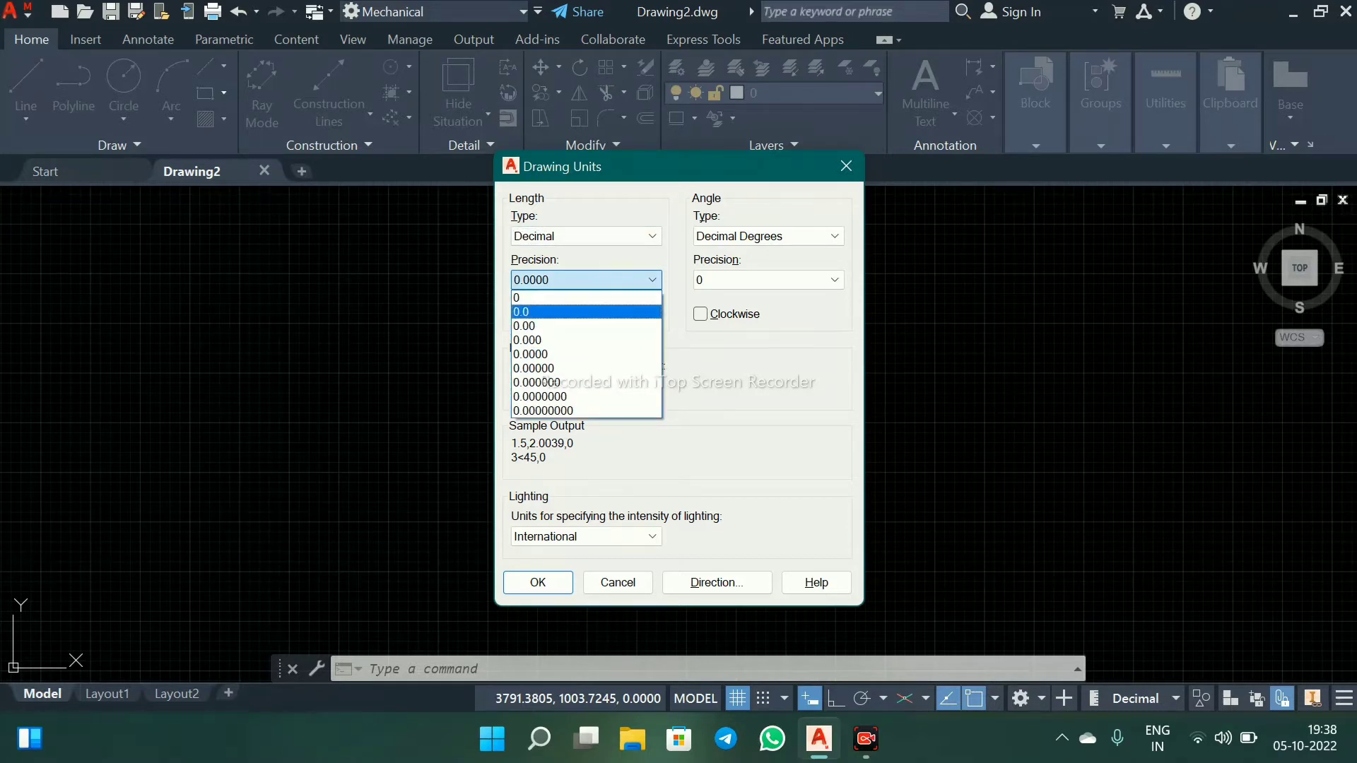
key(Return)
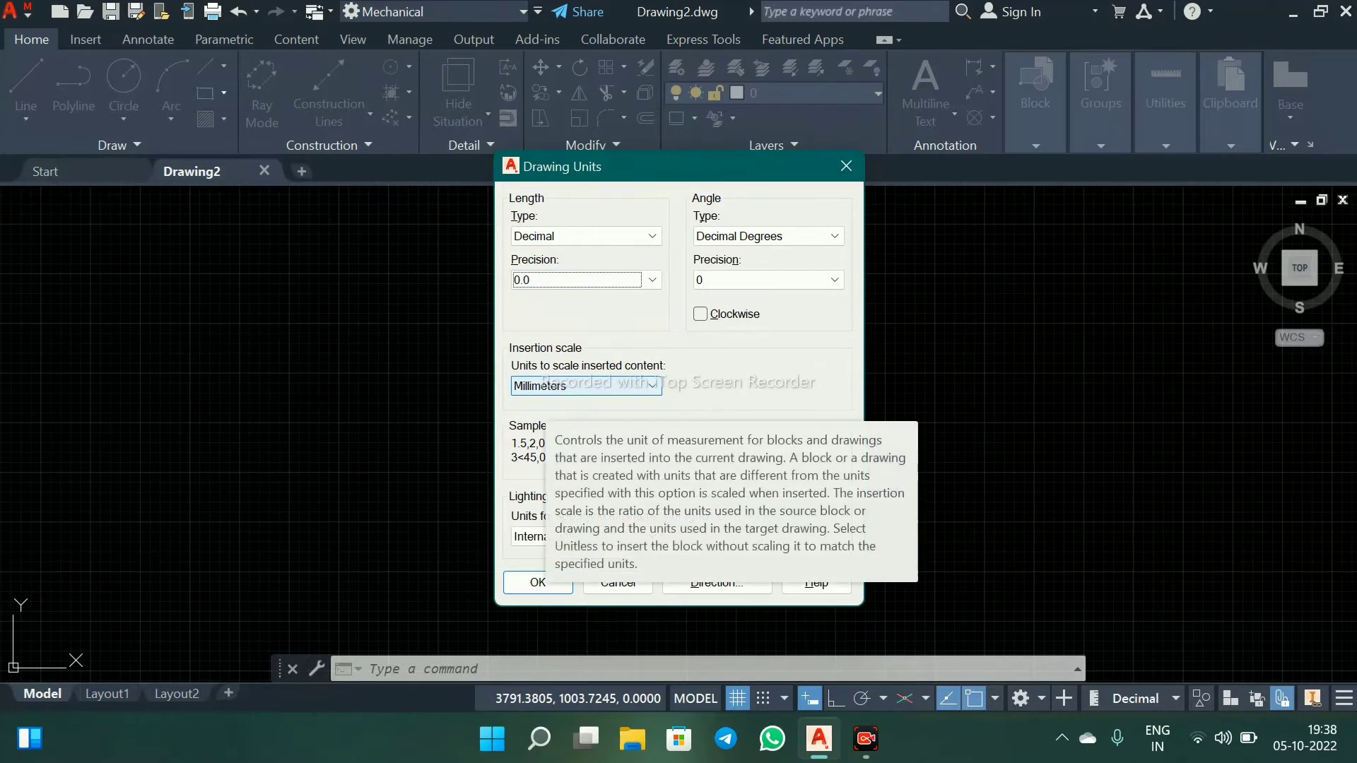
click(538, 582)
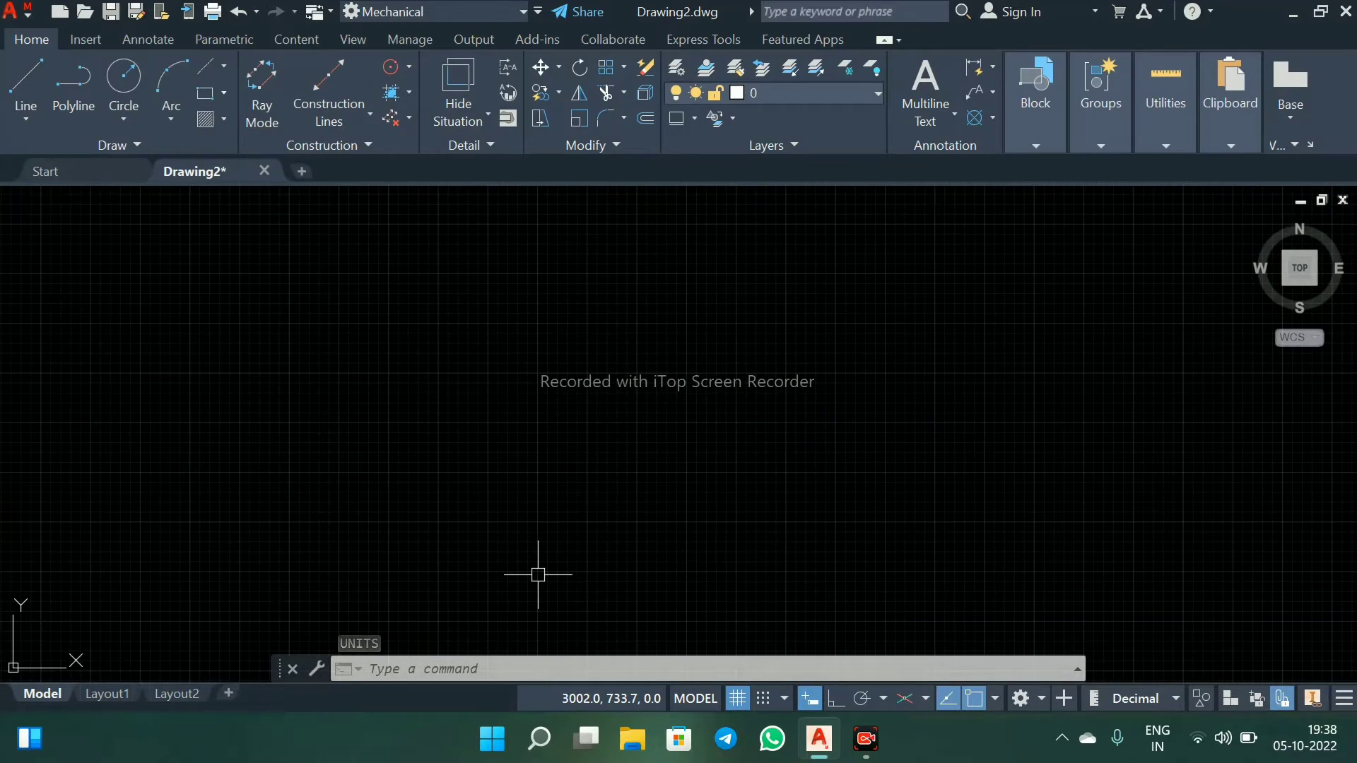
Set the model space limits from 0,0 to 100,100
text(limits)
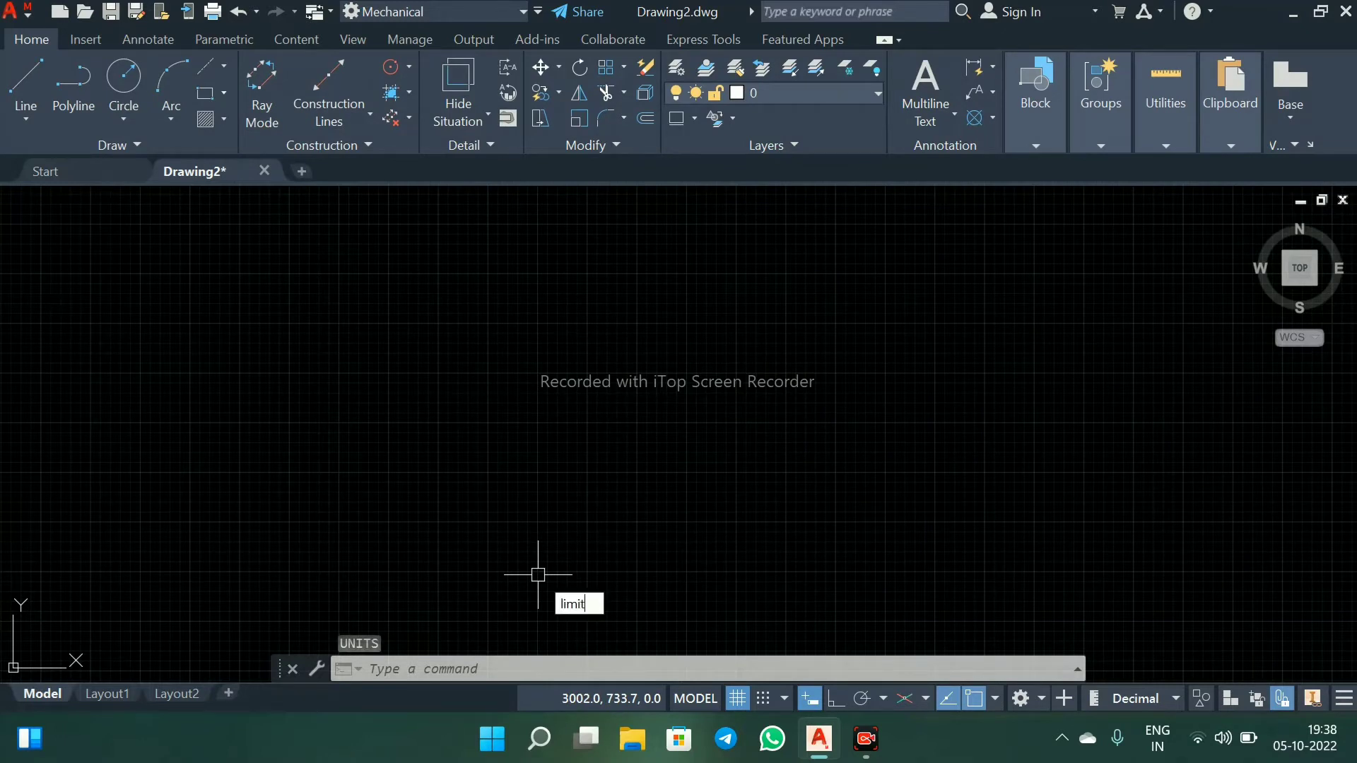
key(Return)
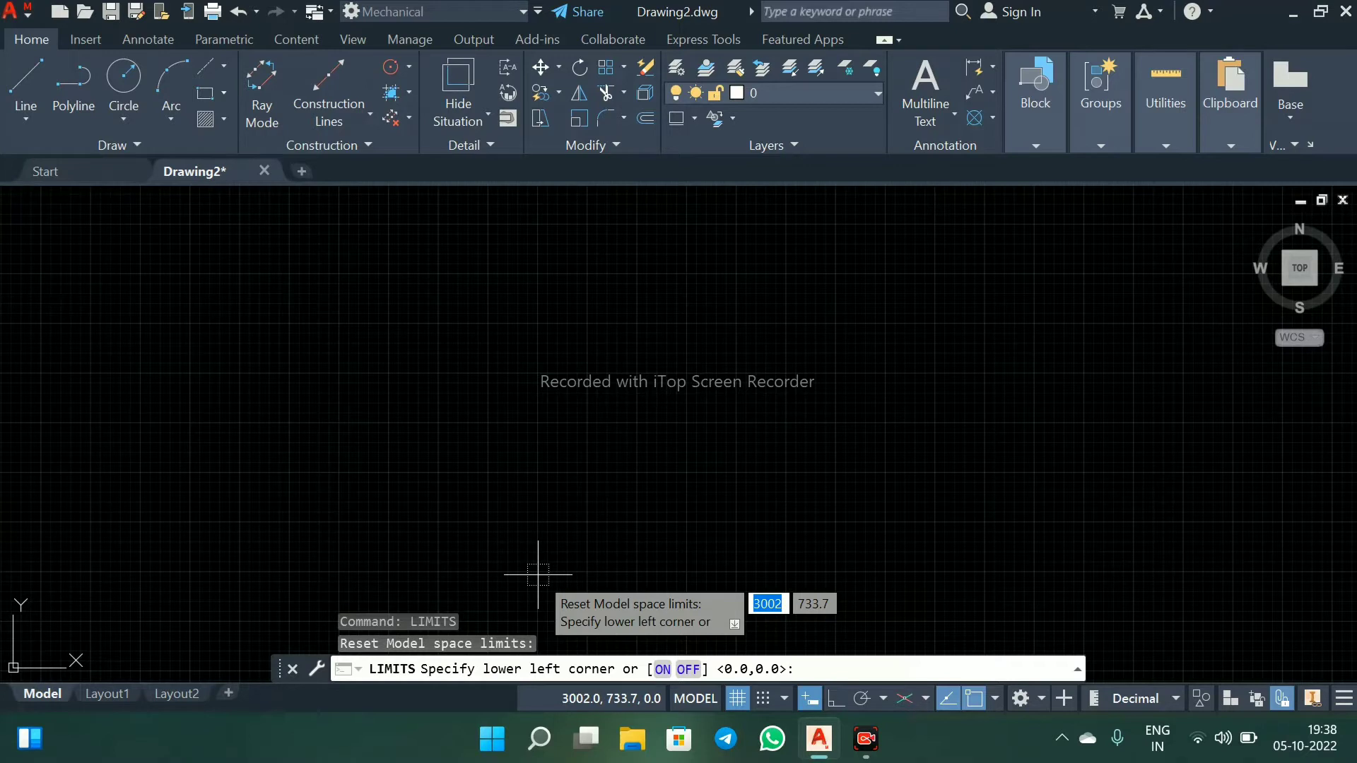
text(0)
key(Tab)
text(0)
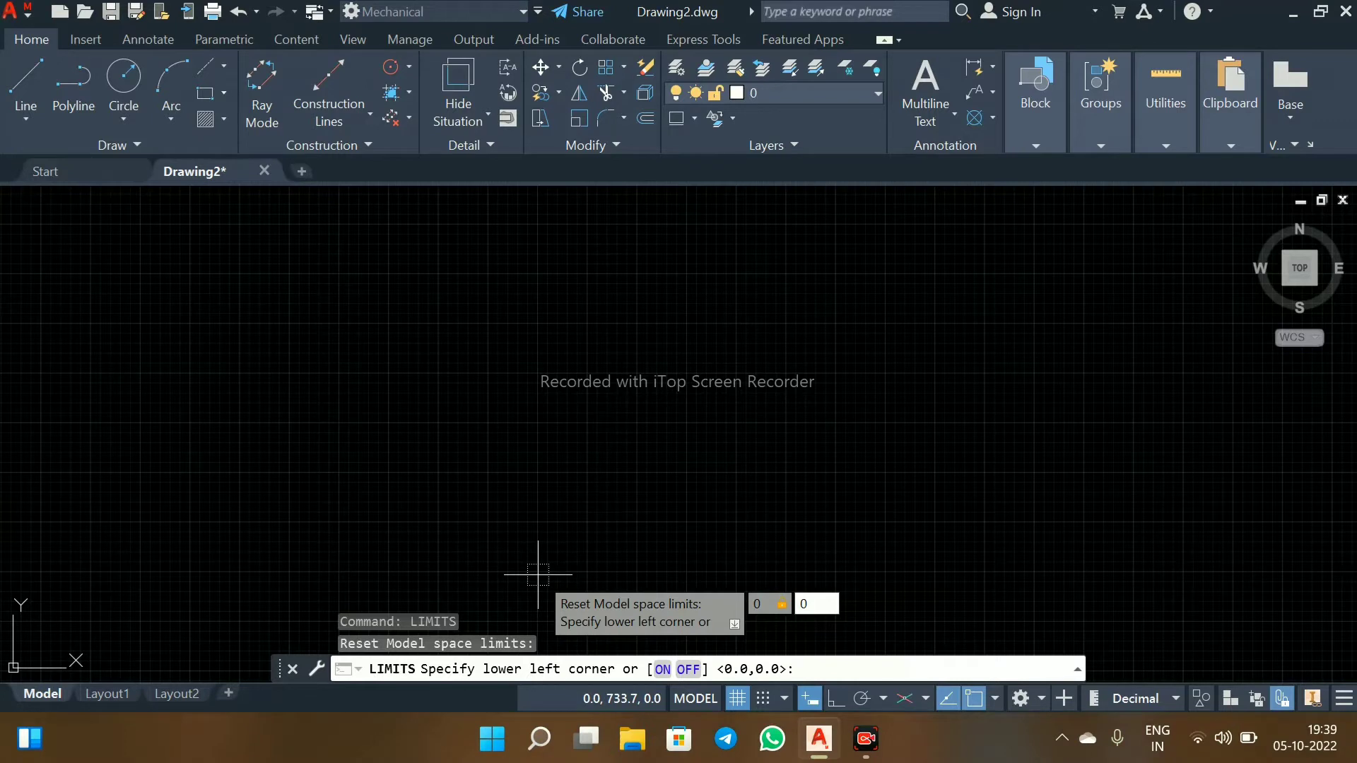
key(Return)
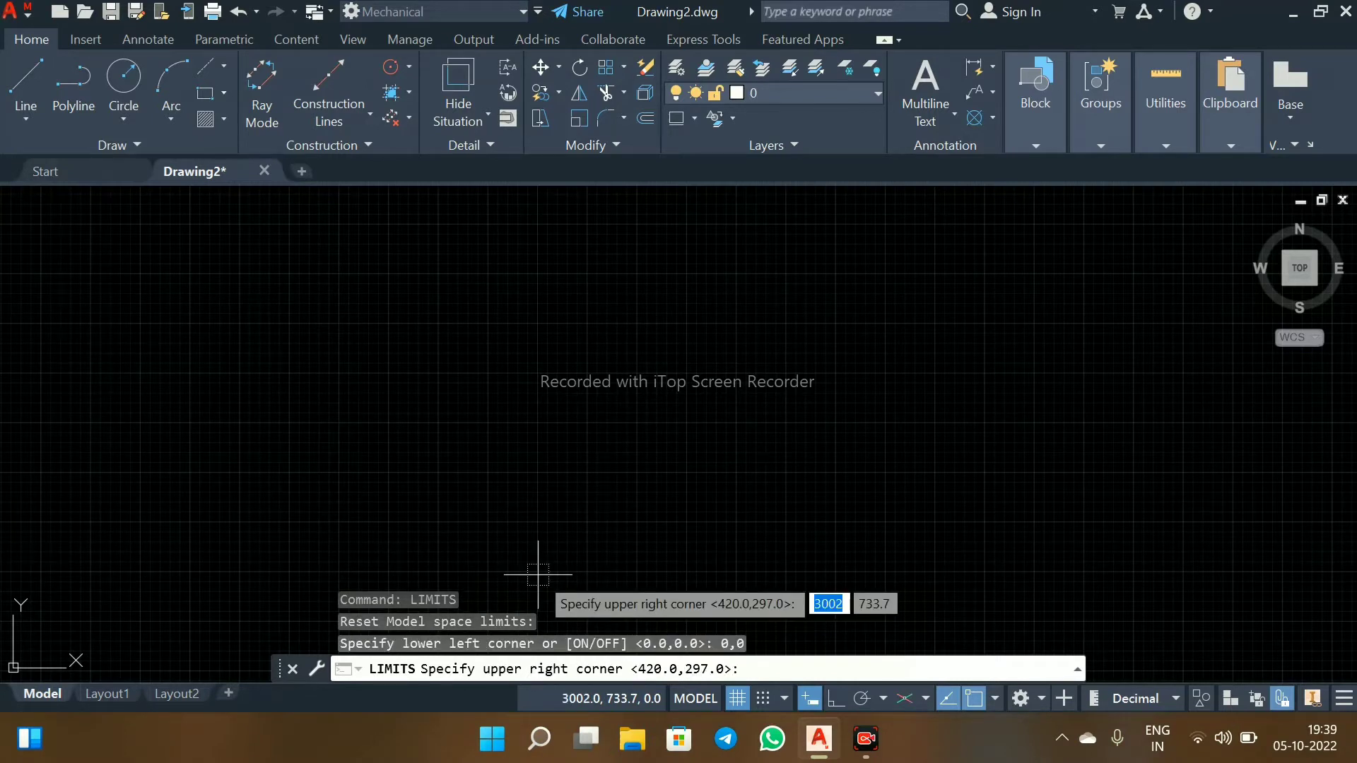
text(100)
key(Tab)
text(100)
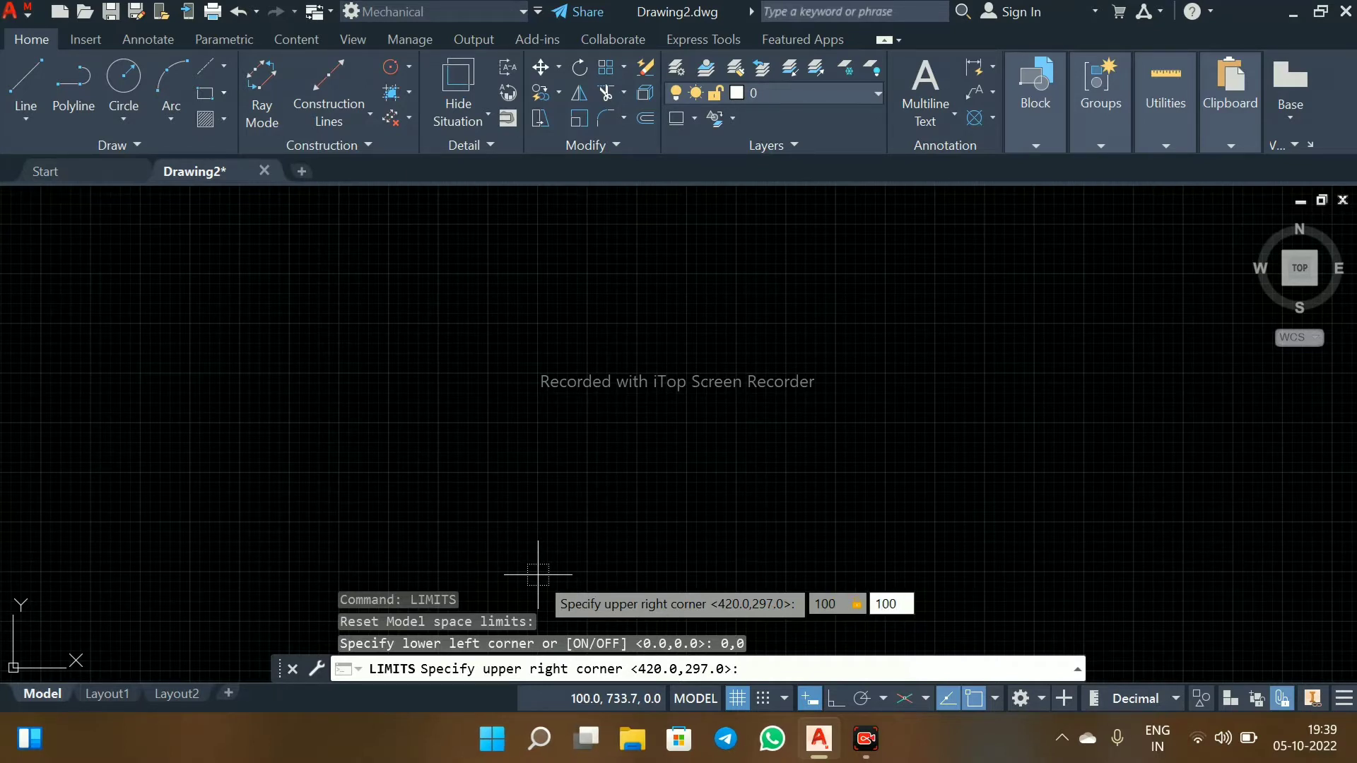
key(Return)
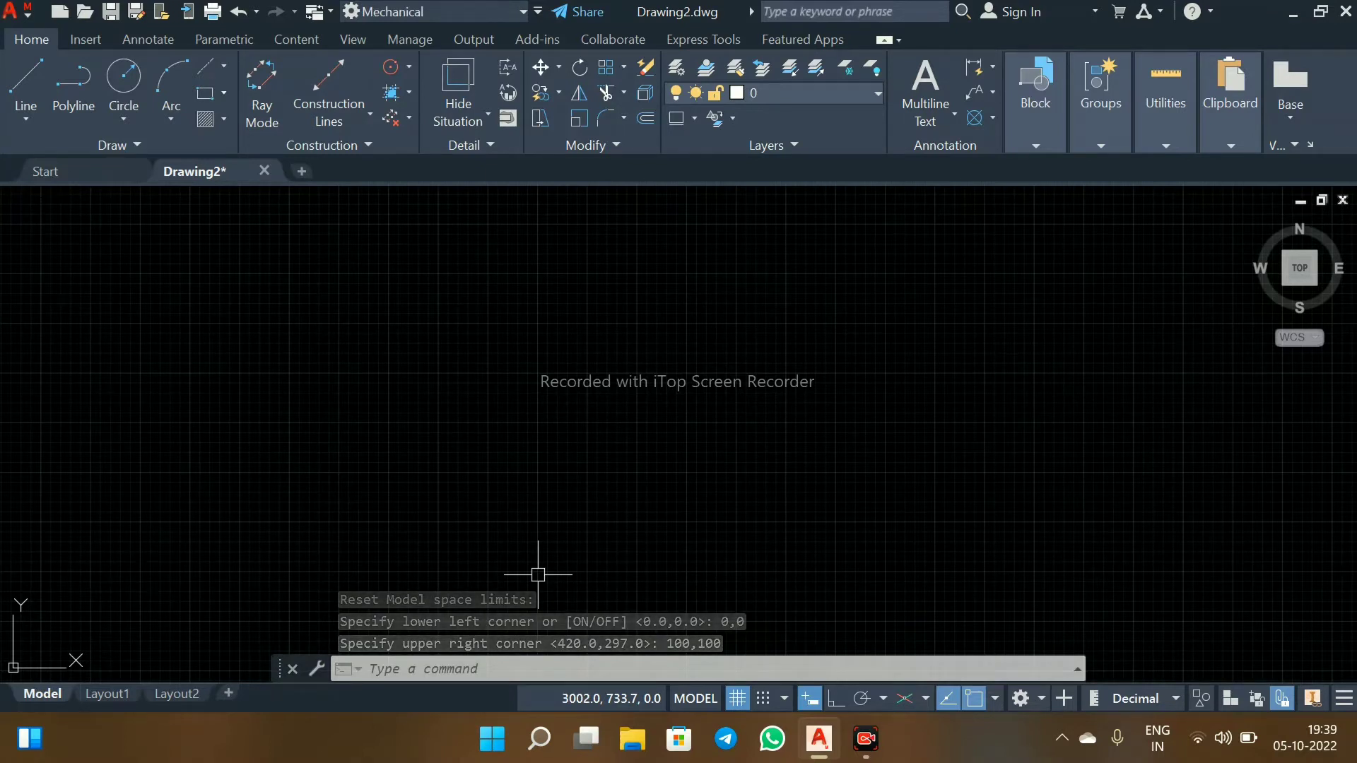
Zoom to all of the drawing limits and bring the origin into the lower part of the view
text(z)
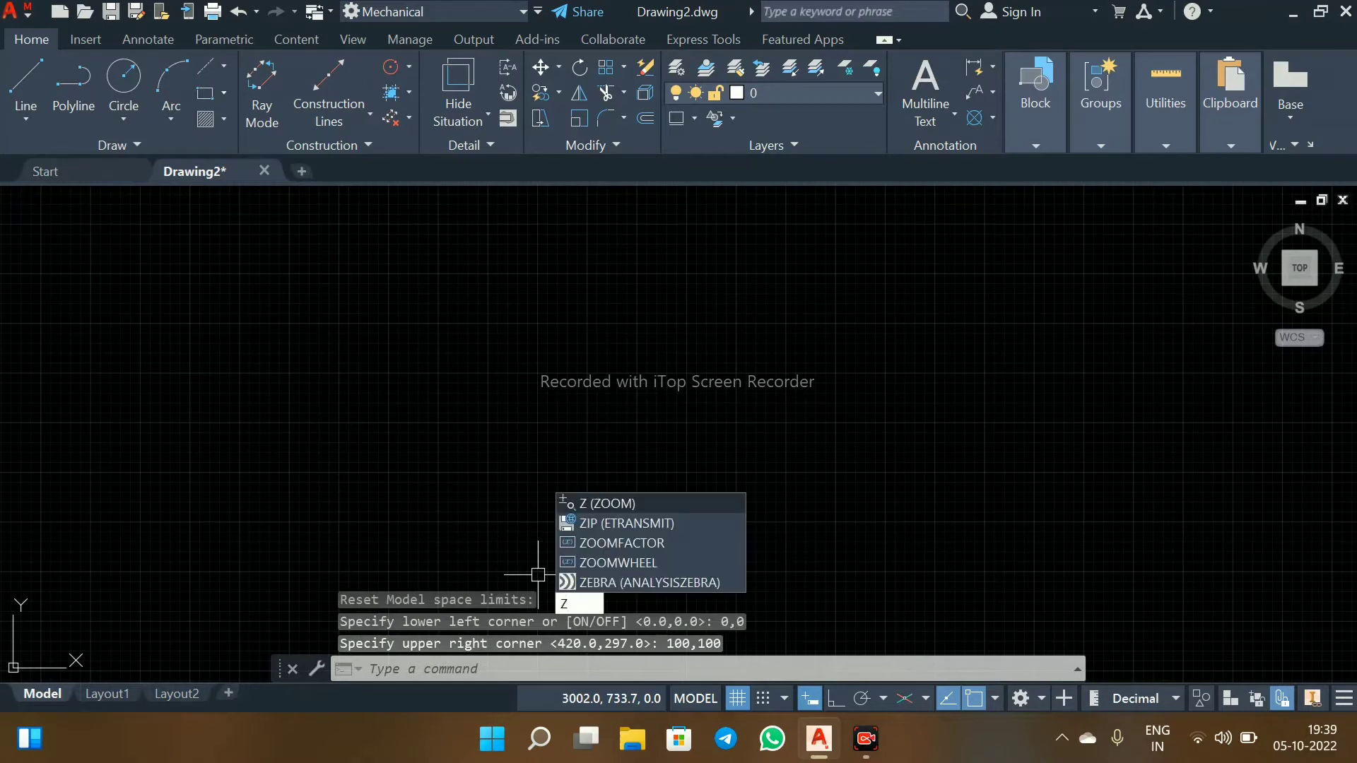
key(Return)
text(a)
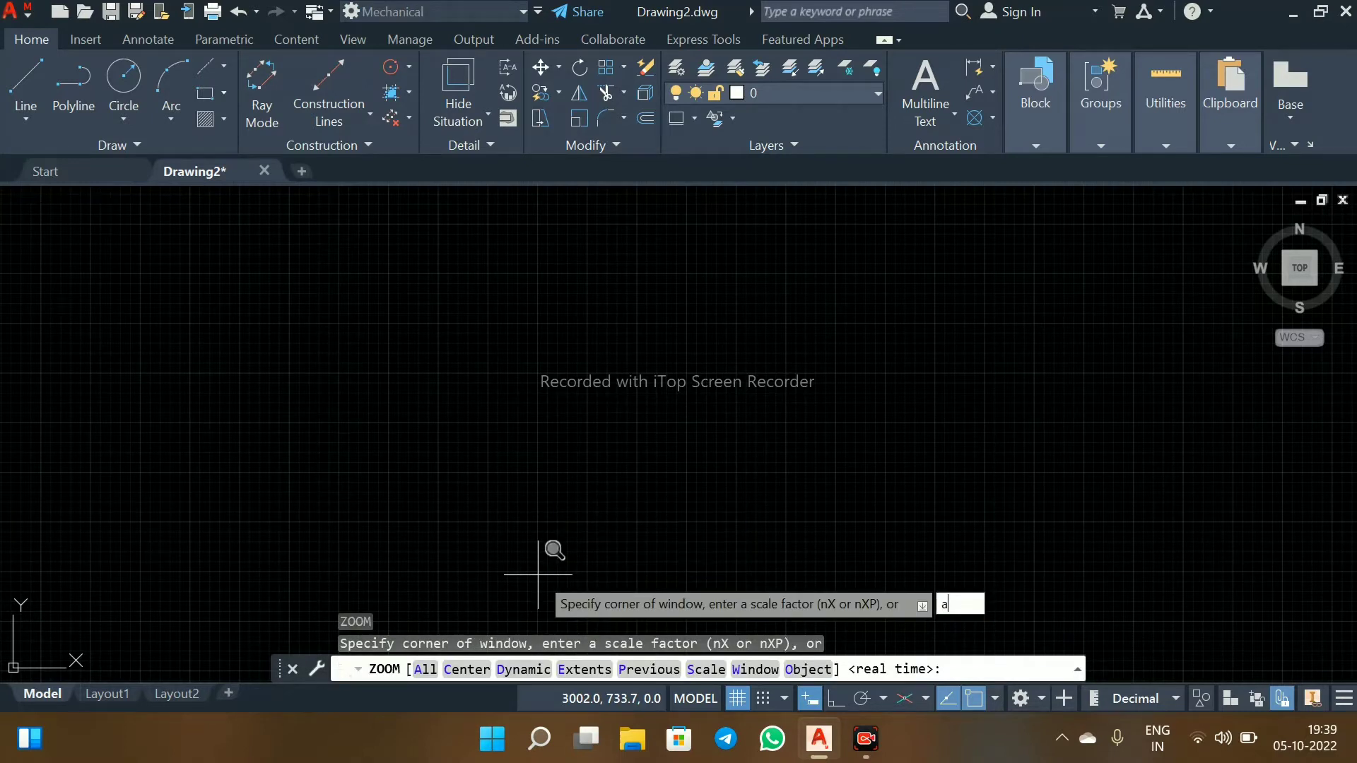
key(Return)
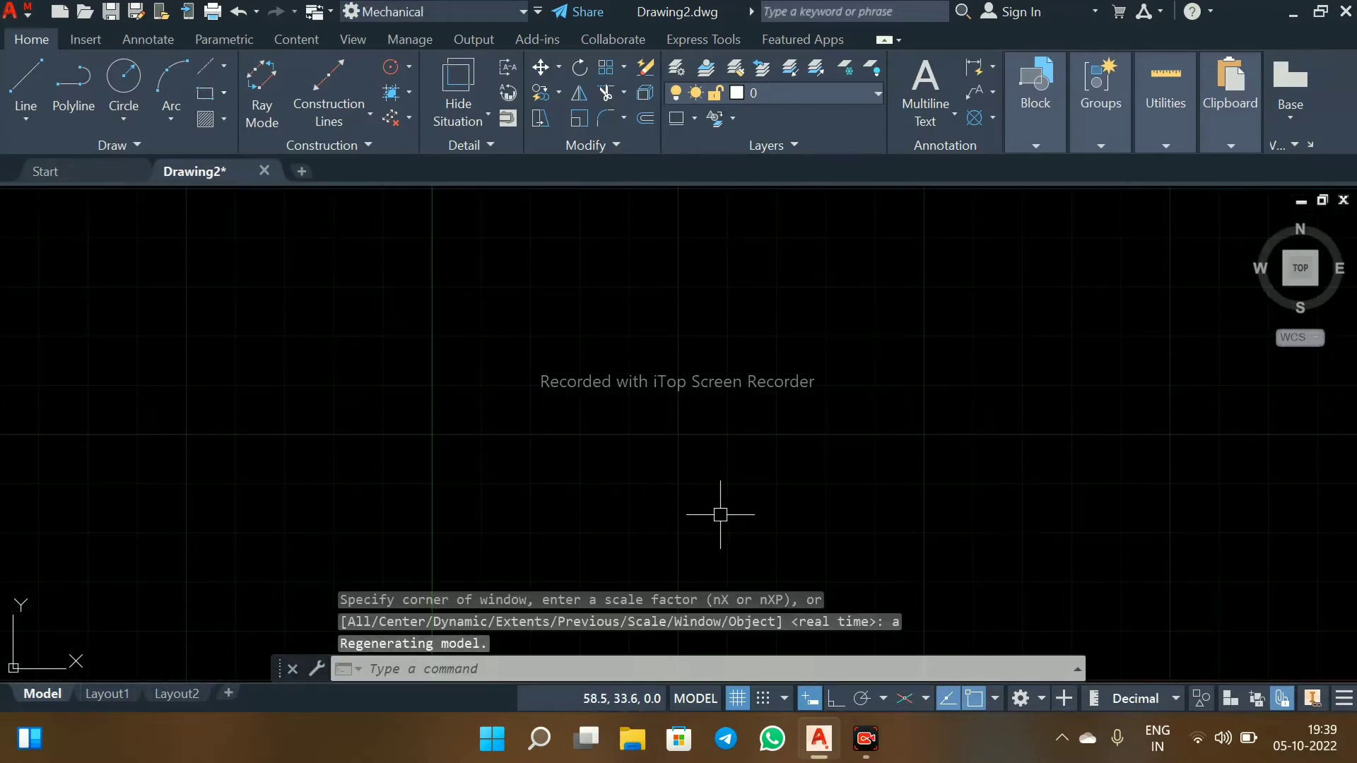
scroll(964, 403, down, 4)
mouse_move(963, 403)
middle_down()
mouse_move(833, 449)
mouse_move(568, 491)
mouse_move(575, 541)
middle_up()
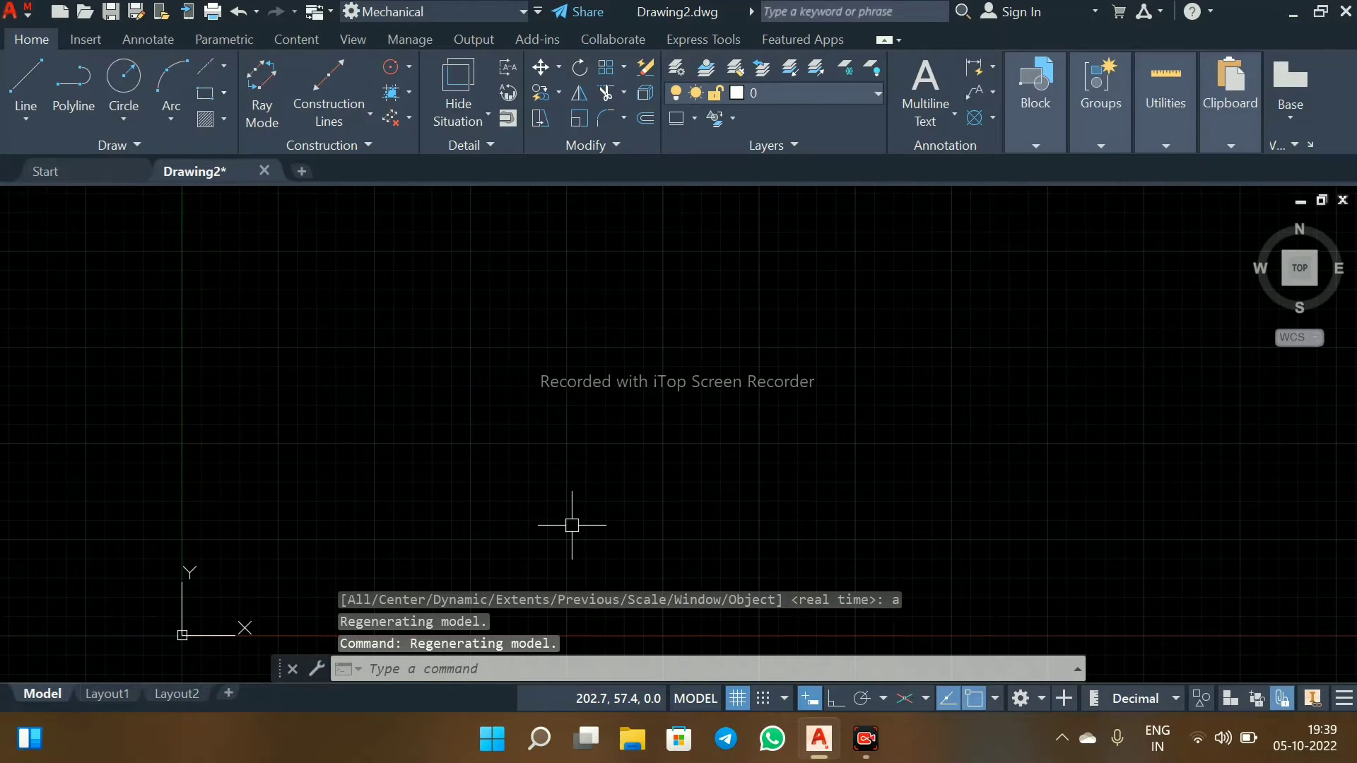
Look through the display, open and save, user preferences and drafting options, and close them without changes
text(op)
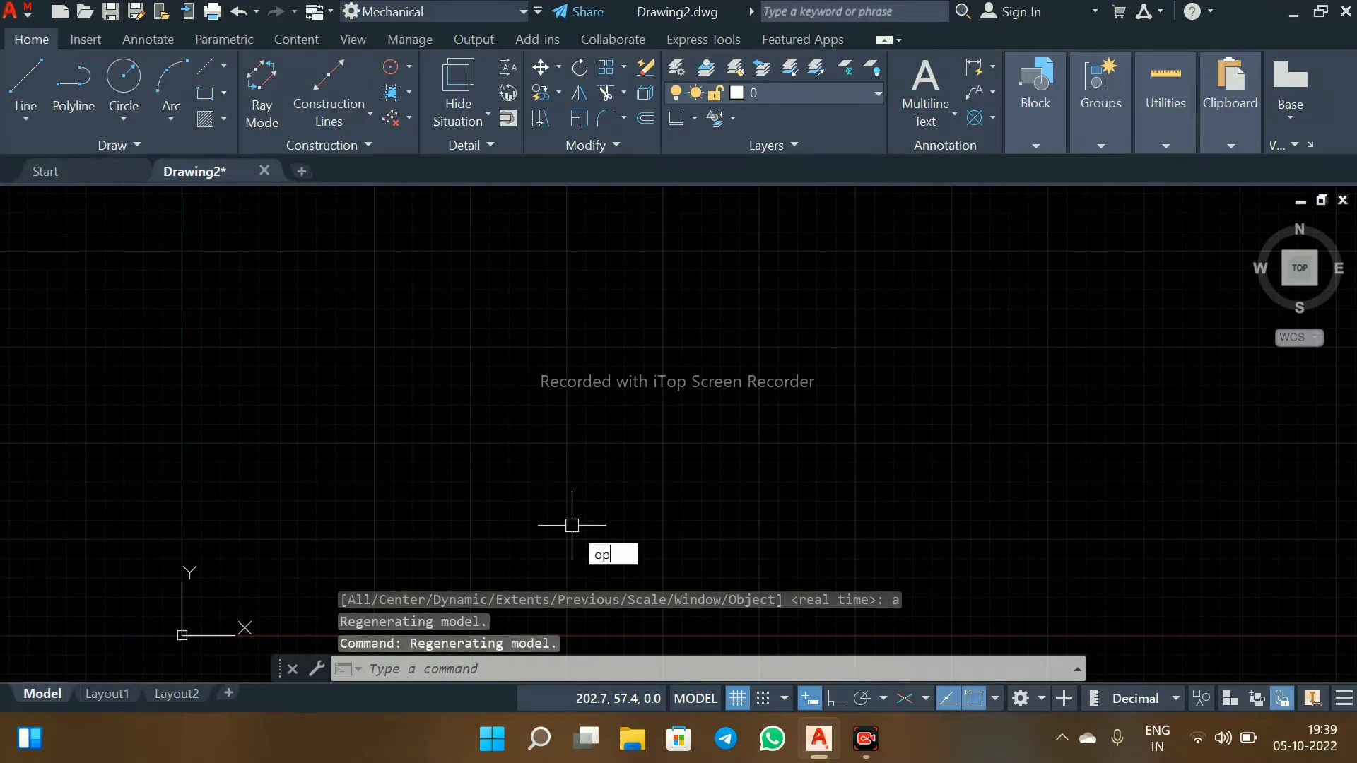
key(Return)
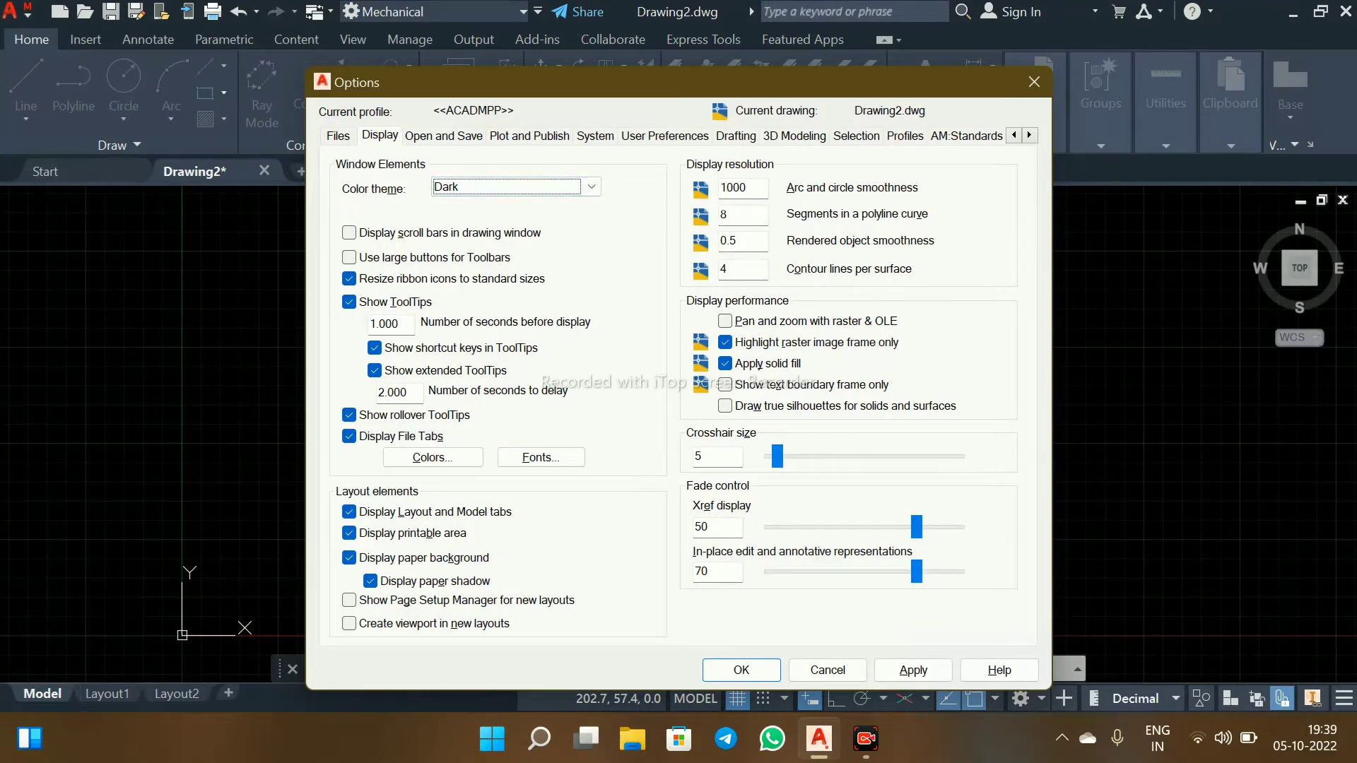
key(ctrl+shift+Tab)
key(ctrl+Tab)
key(ctrl+Tab)
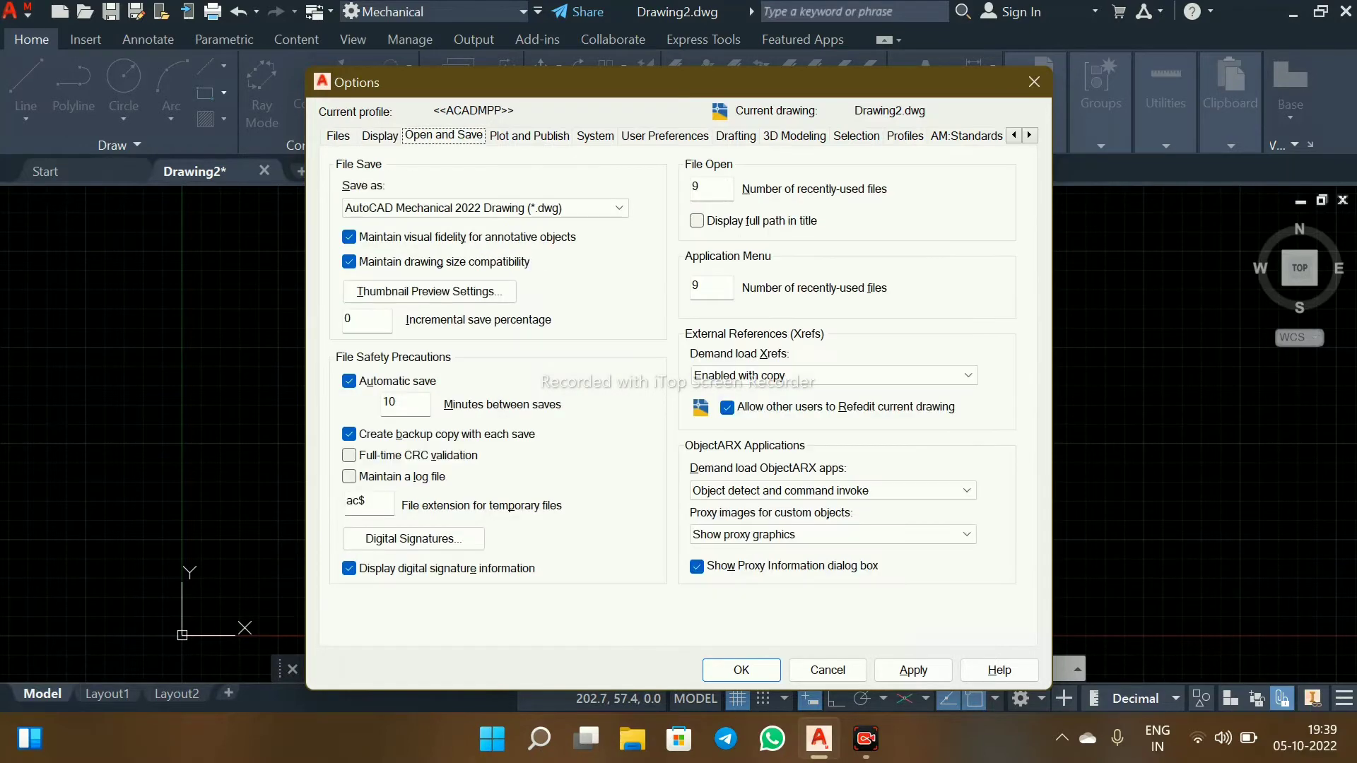
key(ctrl+Tab)
key(ctrl+Tab)
key(ctrl+Tab)
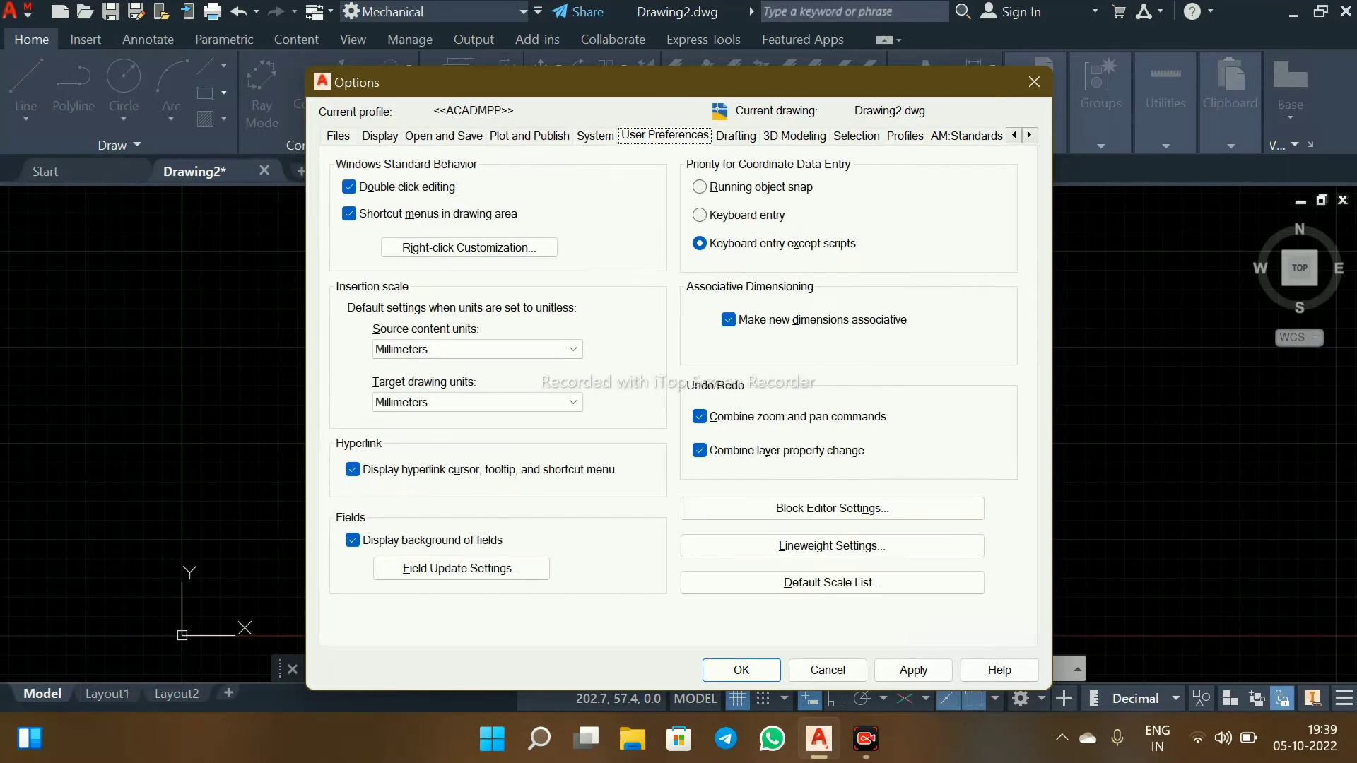
key(ctrl+Tab)
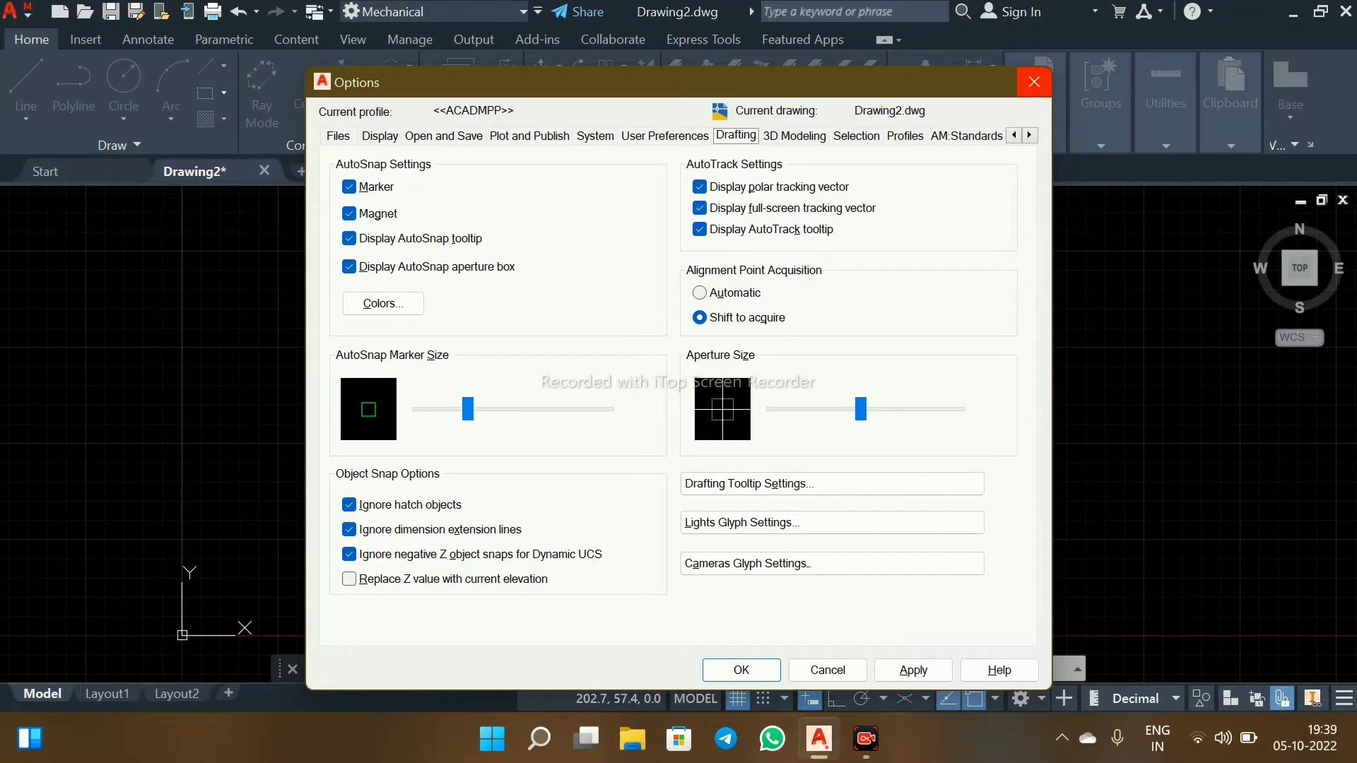
click(1034, 82)
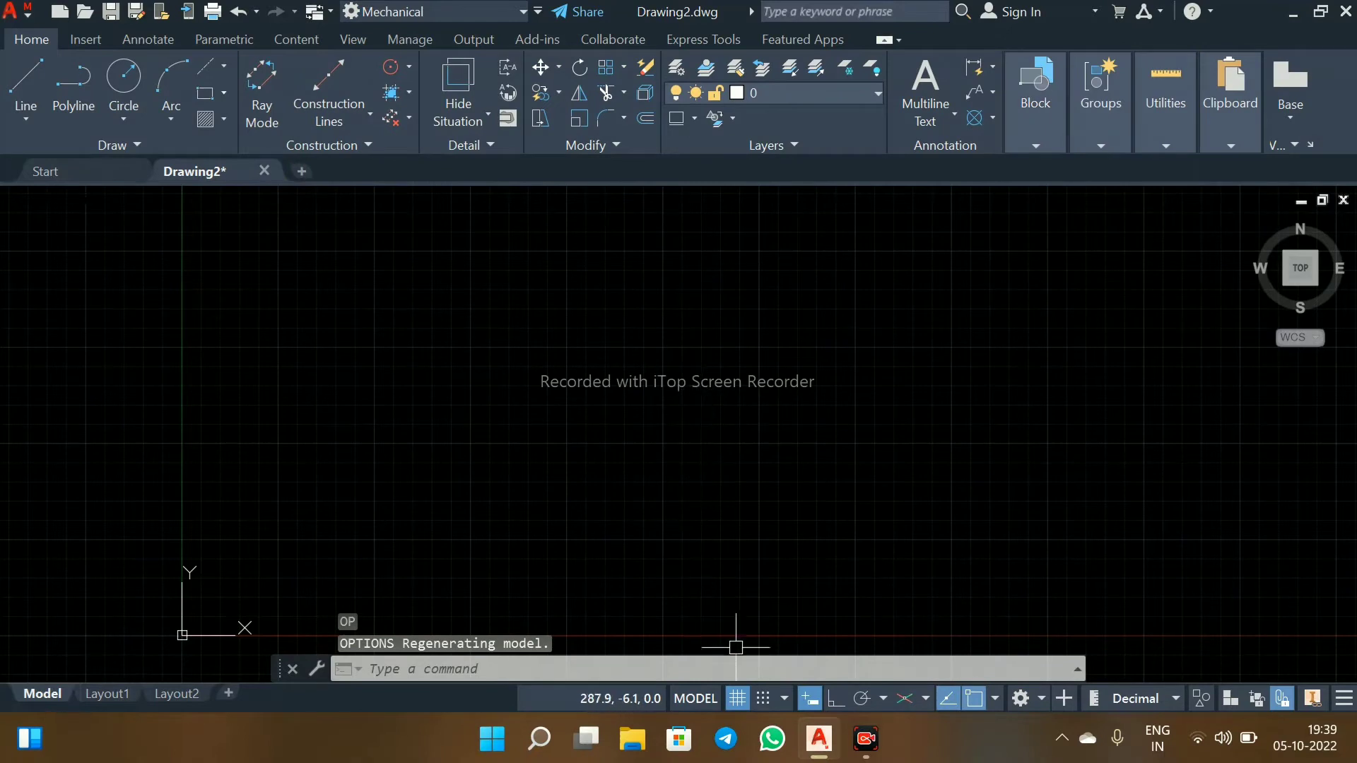
Look through the grid, dynamic input and object snap drafting settings, and close them without changes
right_click(737, 698)
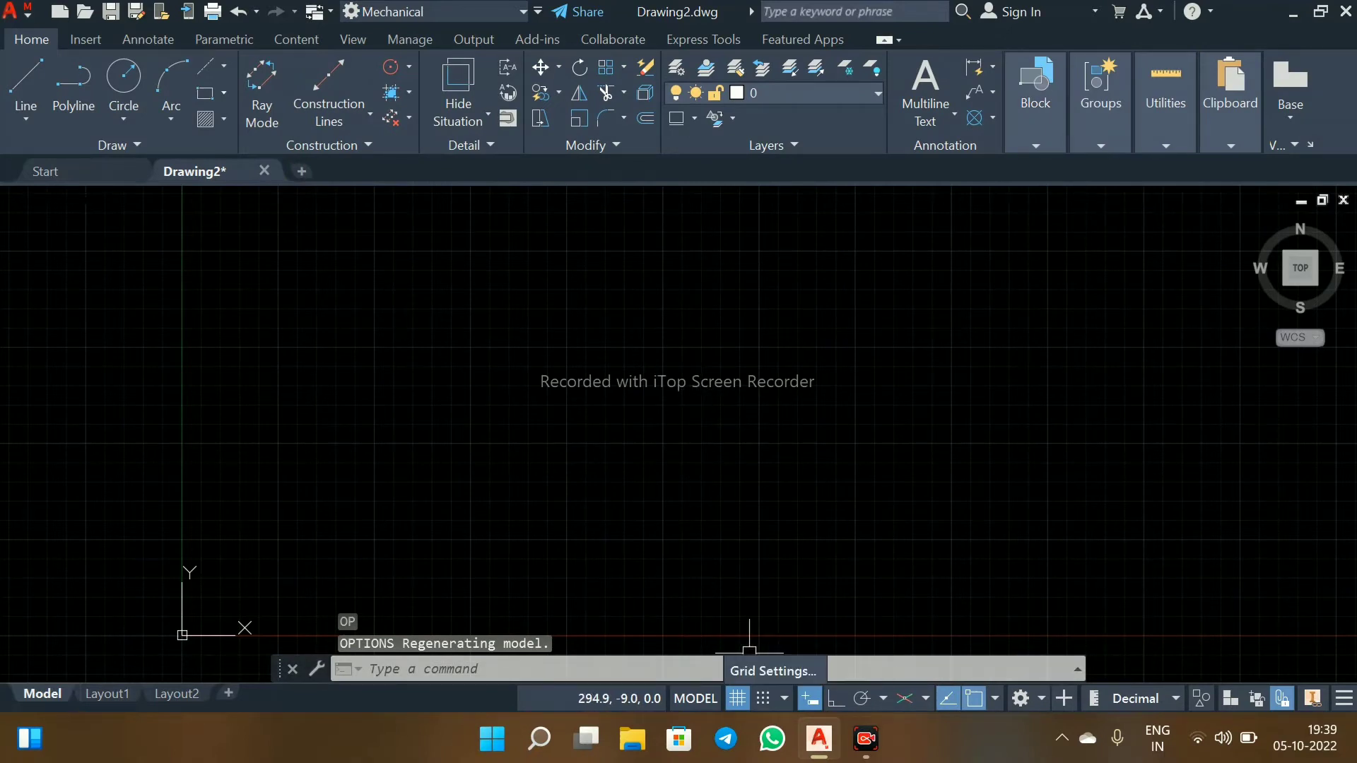
click(773, 671)
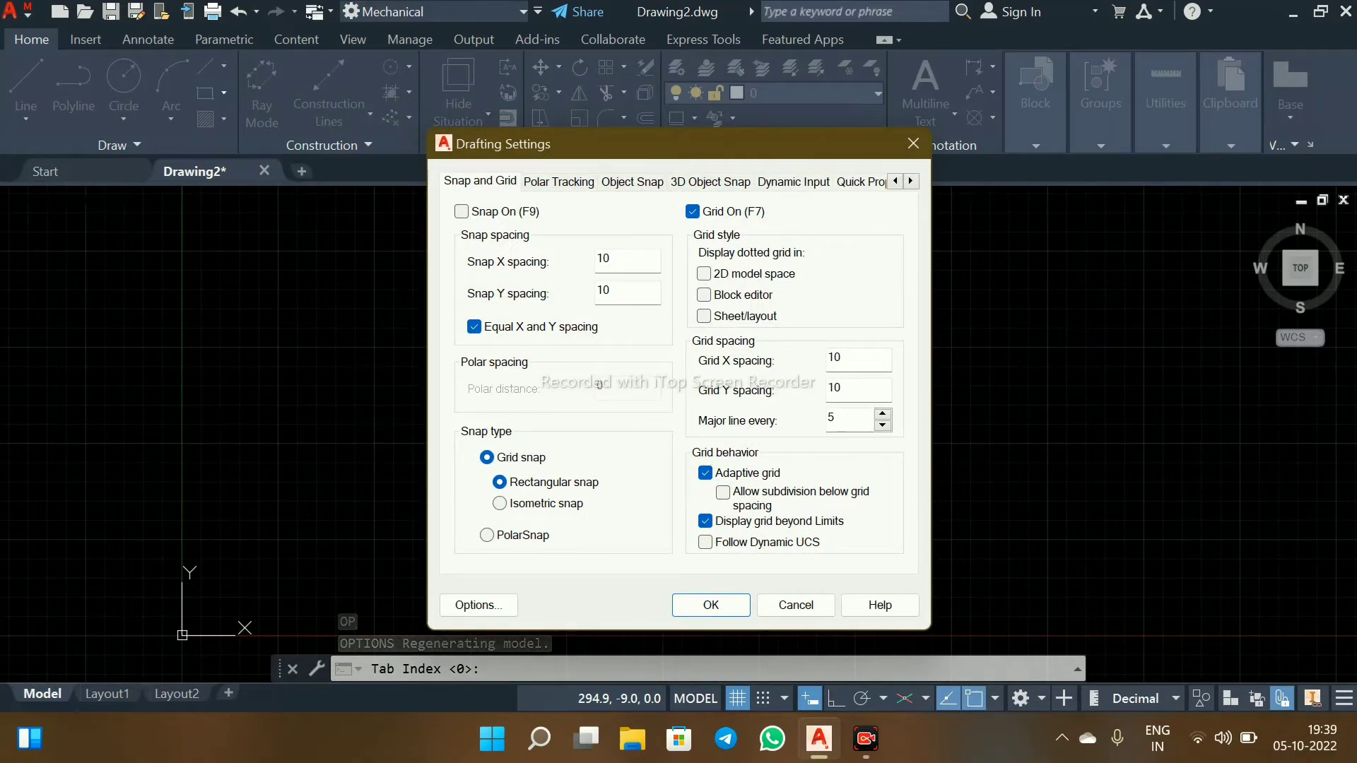
key(ctrl+Tab)
key(ctrl+Tab)
key(ctrl+Tab)
key(ctrl+Tab)
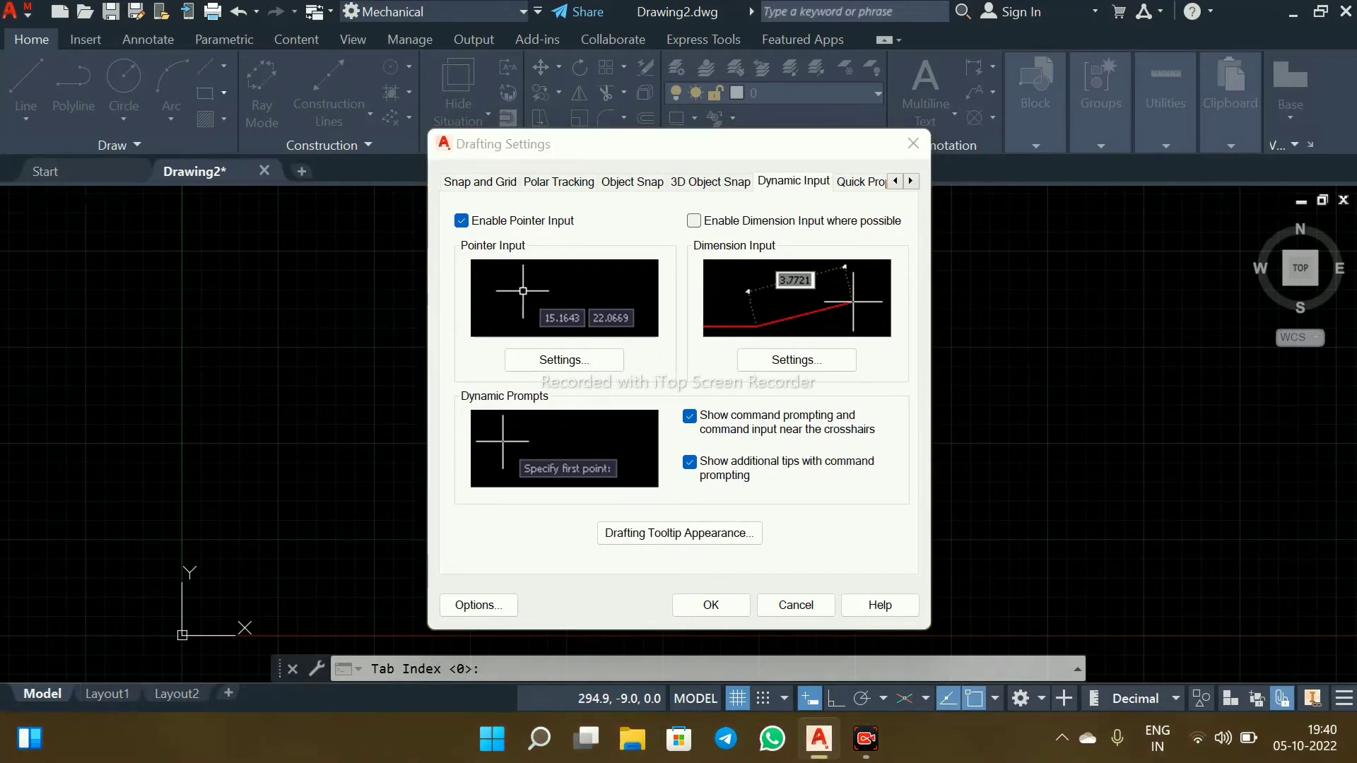
click(633, 182)
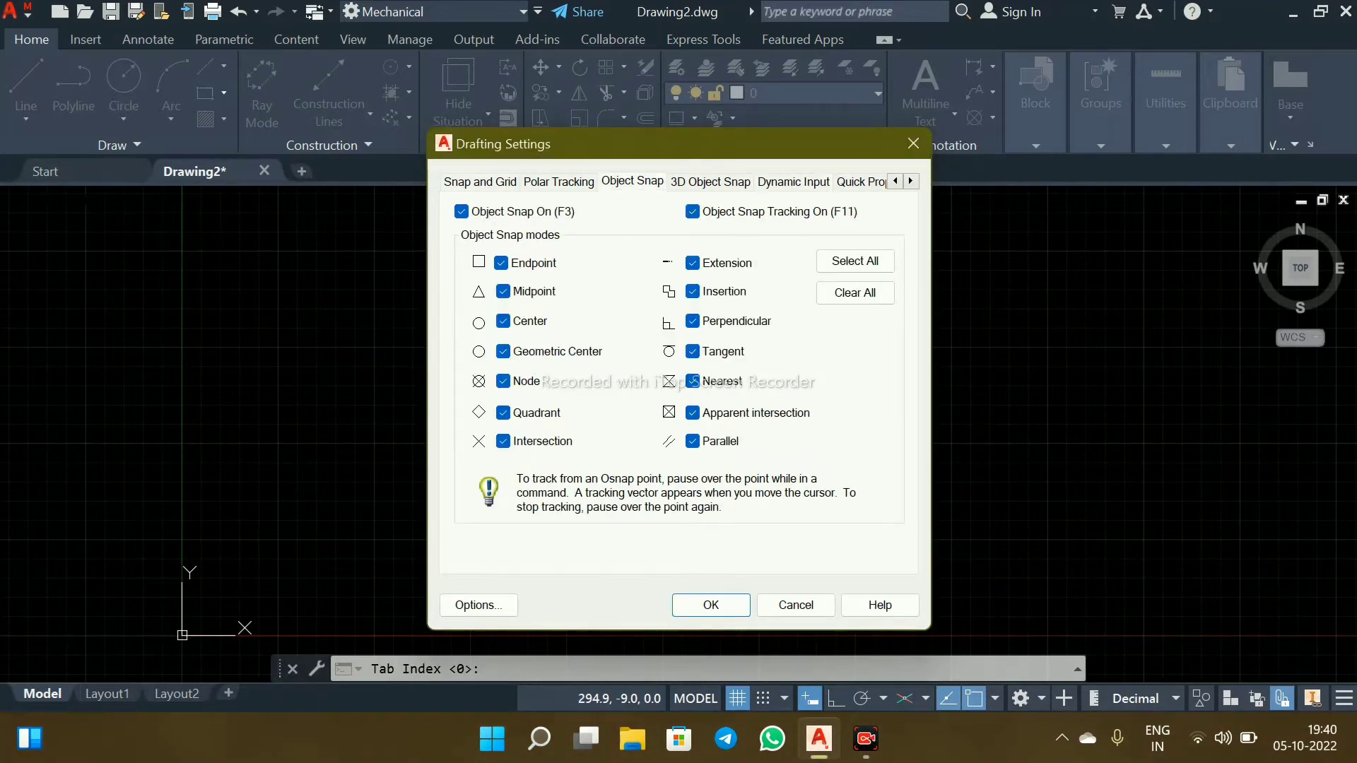
key(ctrl+shift+Tab)
key(ctrl+shift+Tab)
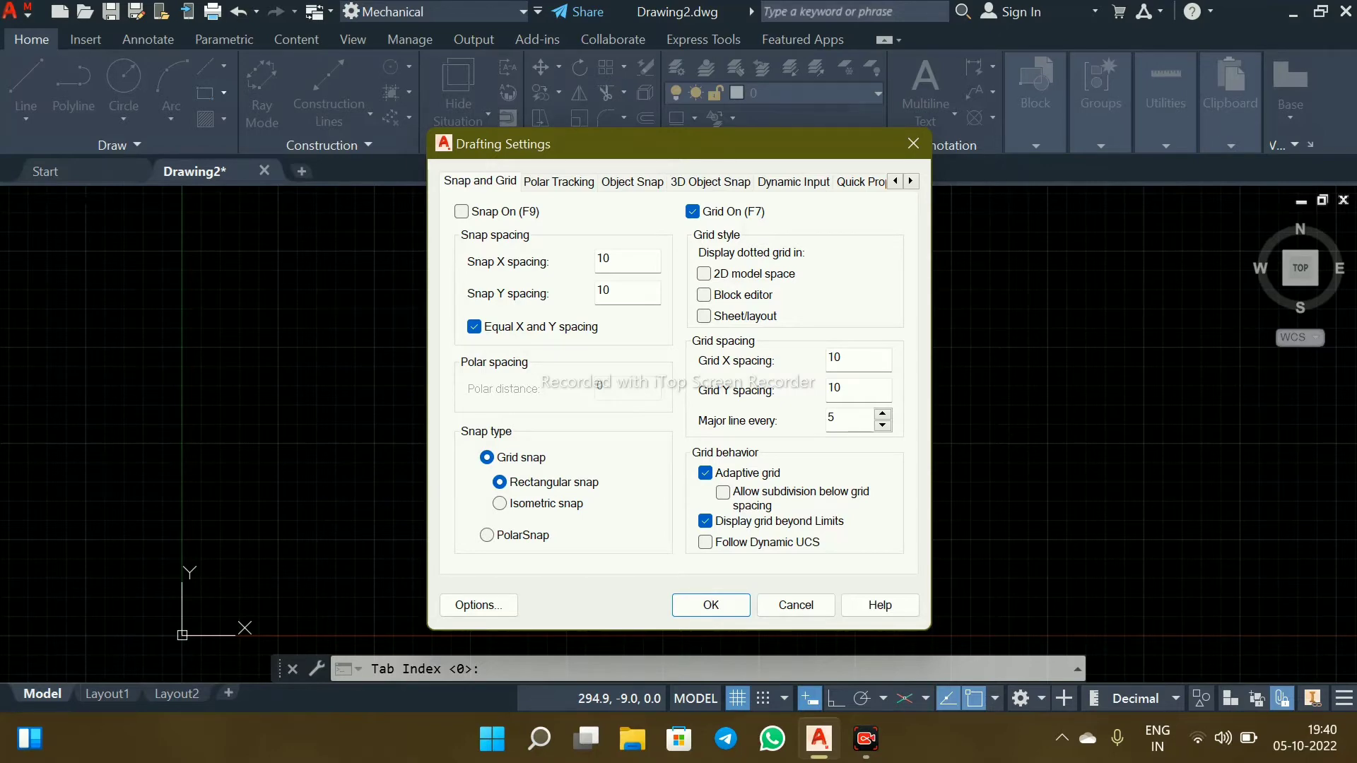
click(913, 143)
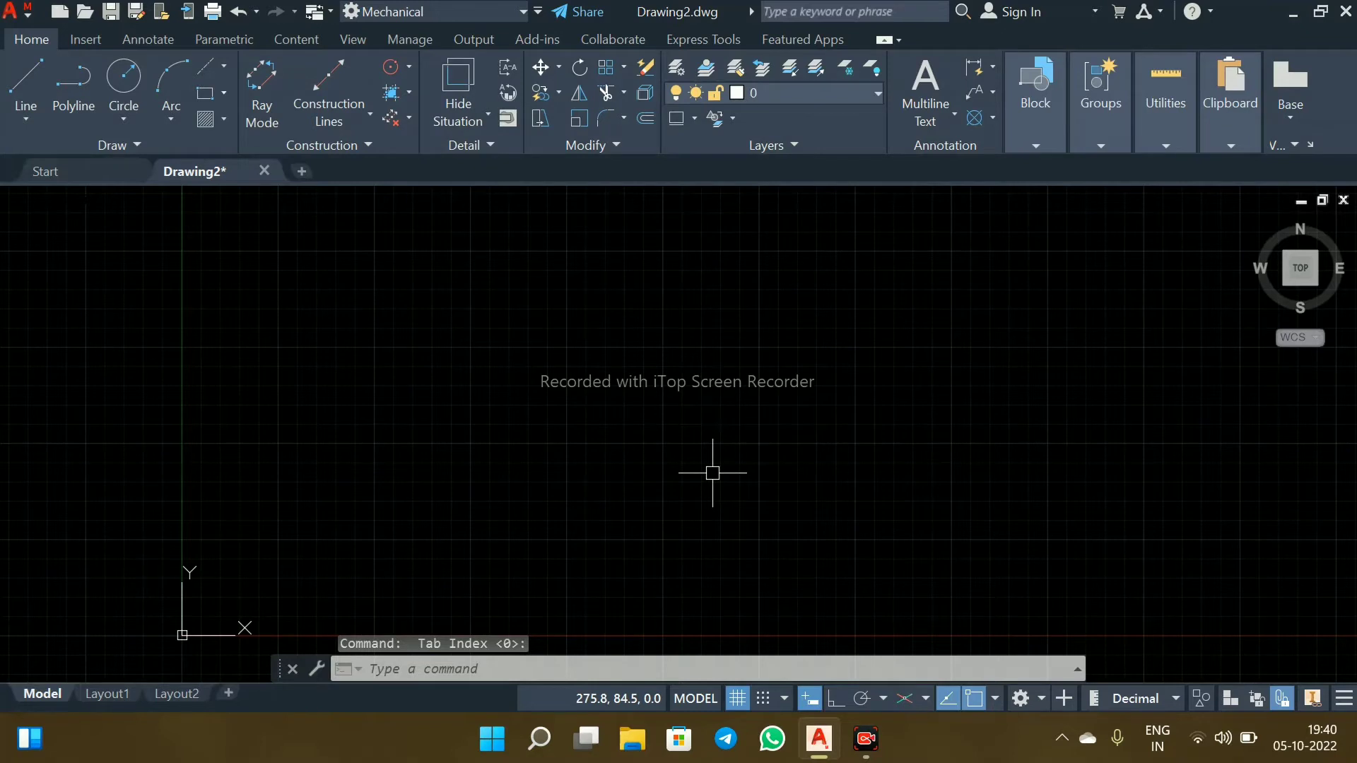
Change the grid snap type from rectangular to isometric snap in the drafting settings
text(DS)
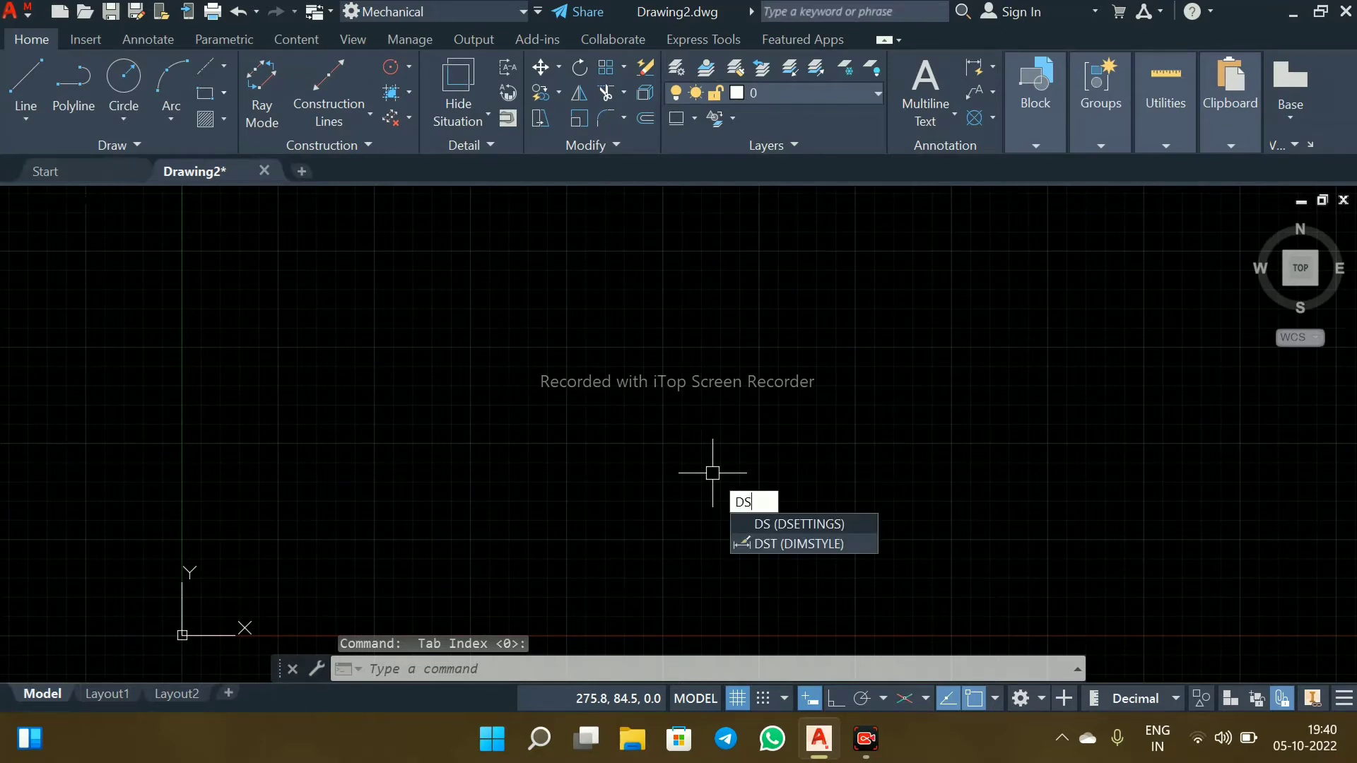
key(Return)
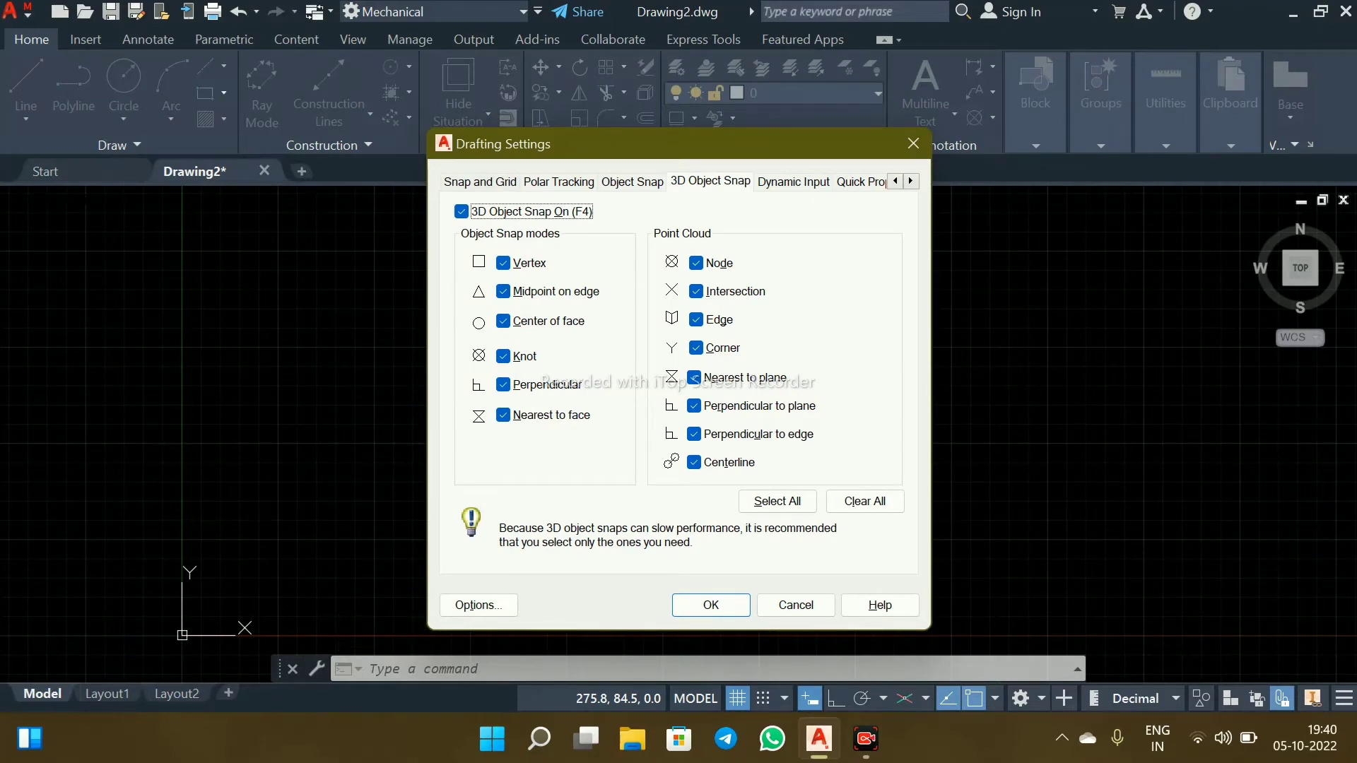
click(480, 181)
click(500, 504)
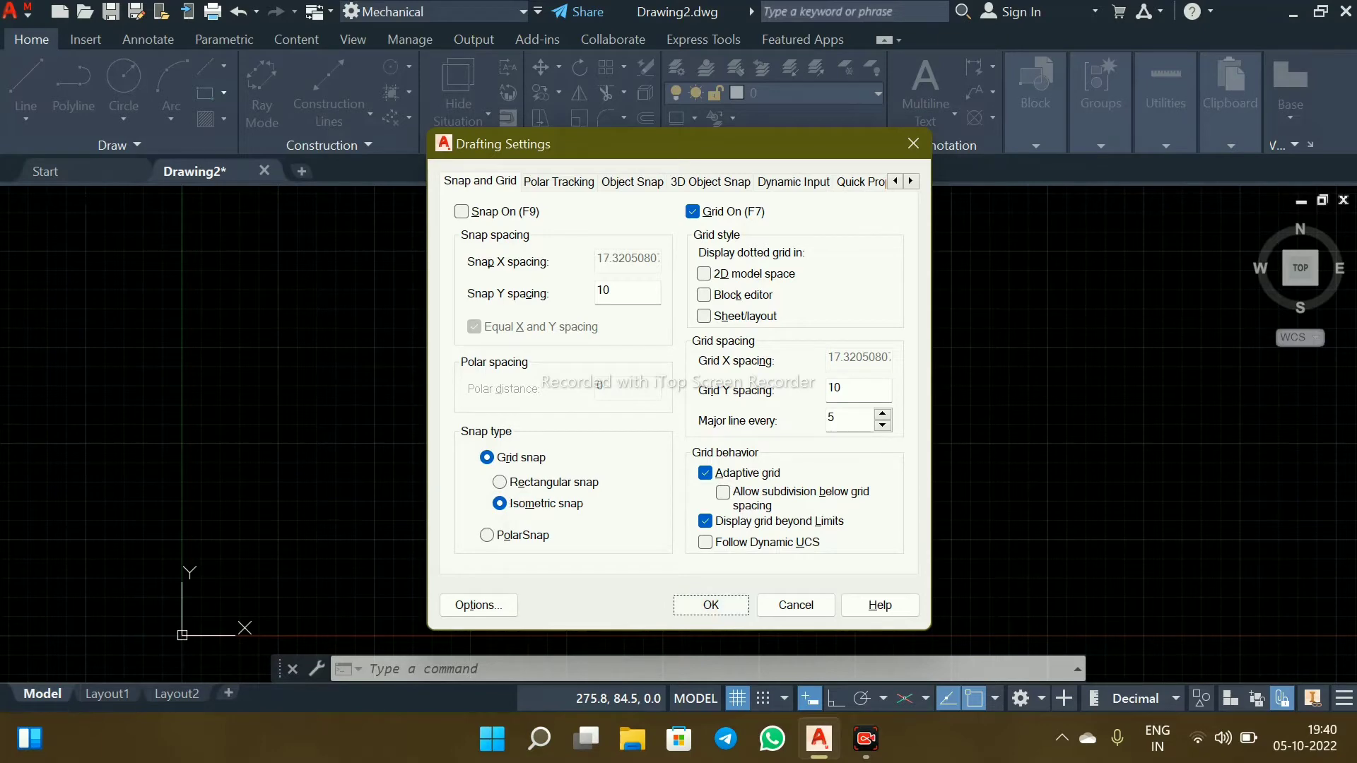
click(710, 605)
scroll(651, 494, down, 4)
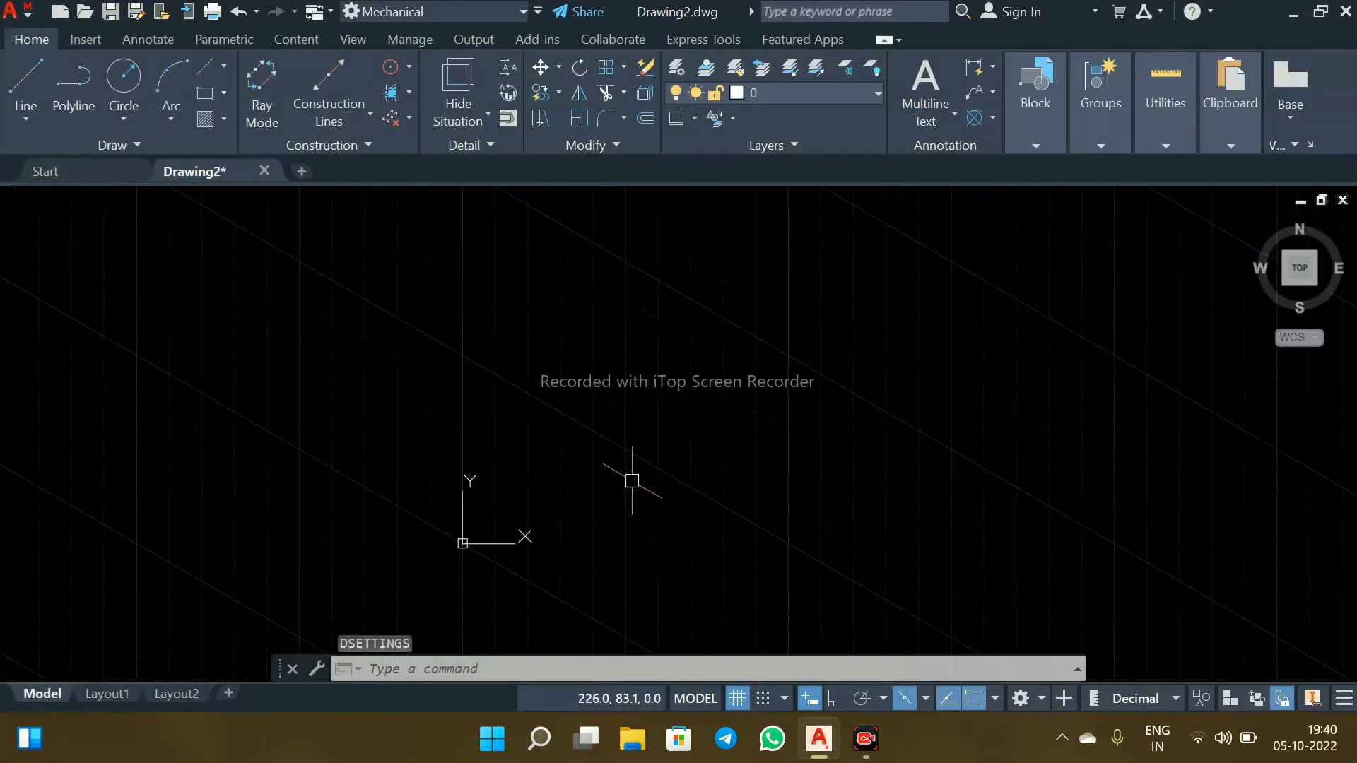
mouse_move(720, 460)
middle_down()
mouse_move(532, 473)
mouse_move(528, 485)
middle_up()
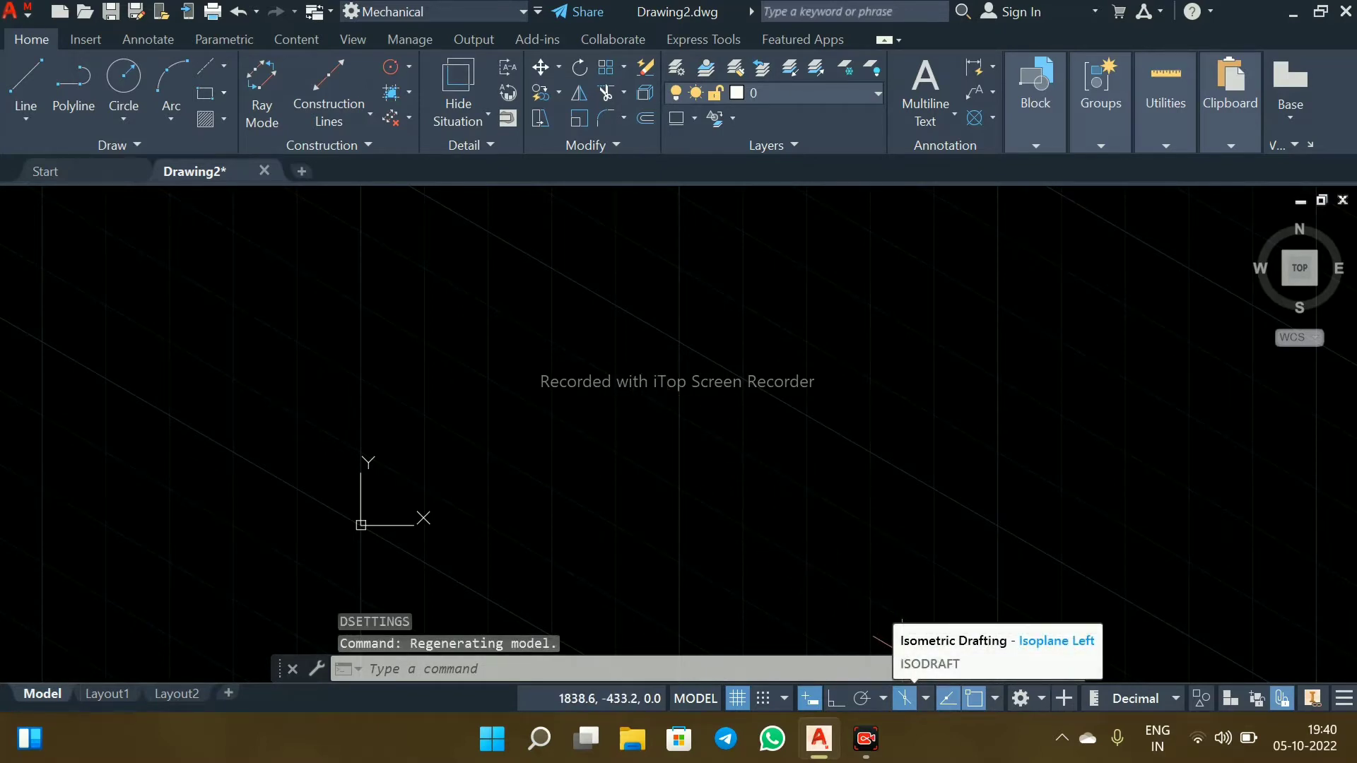
Switch the isometric drafting plane to isoplane Top and from there to isoplane Right
click(925, 698)
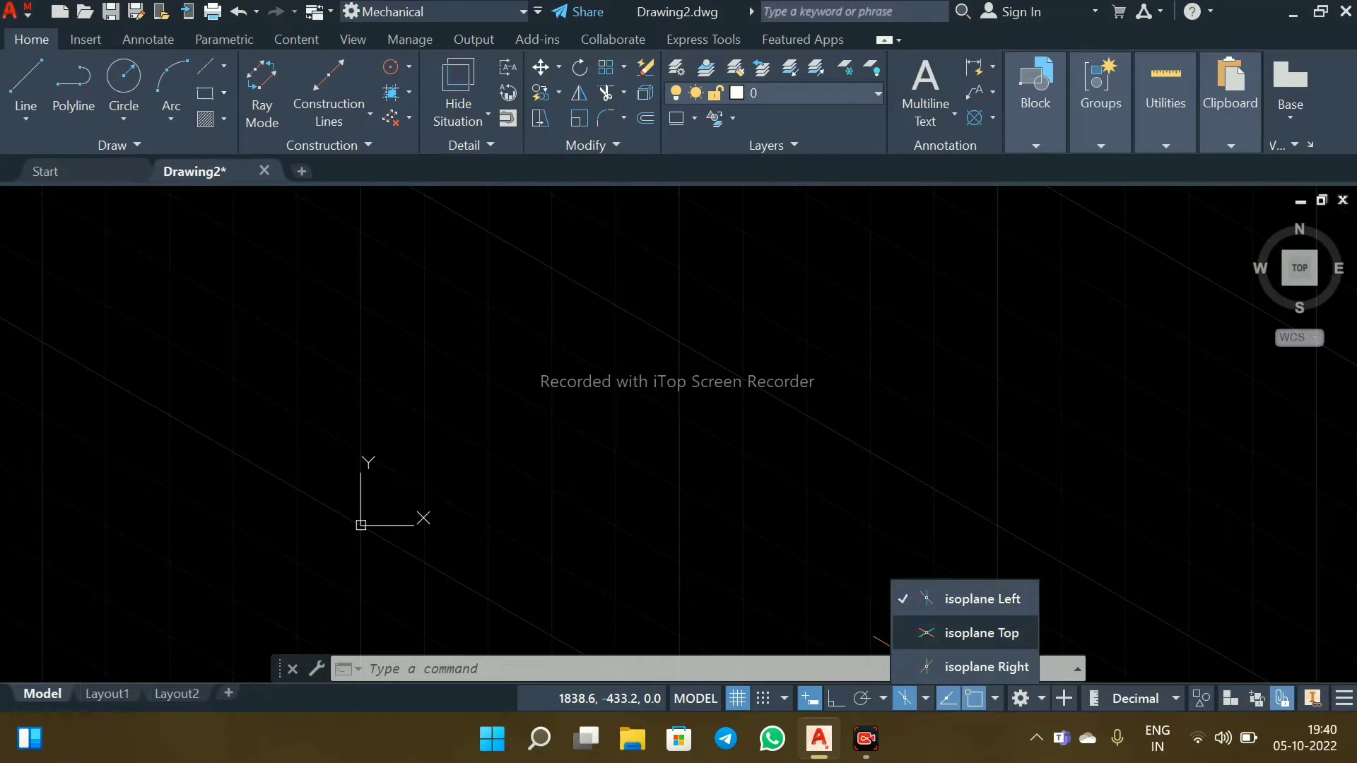
click(926, 633)
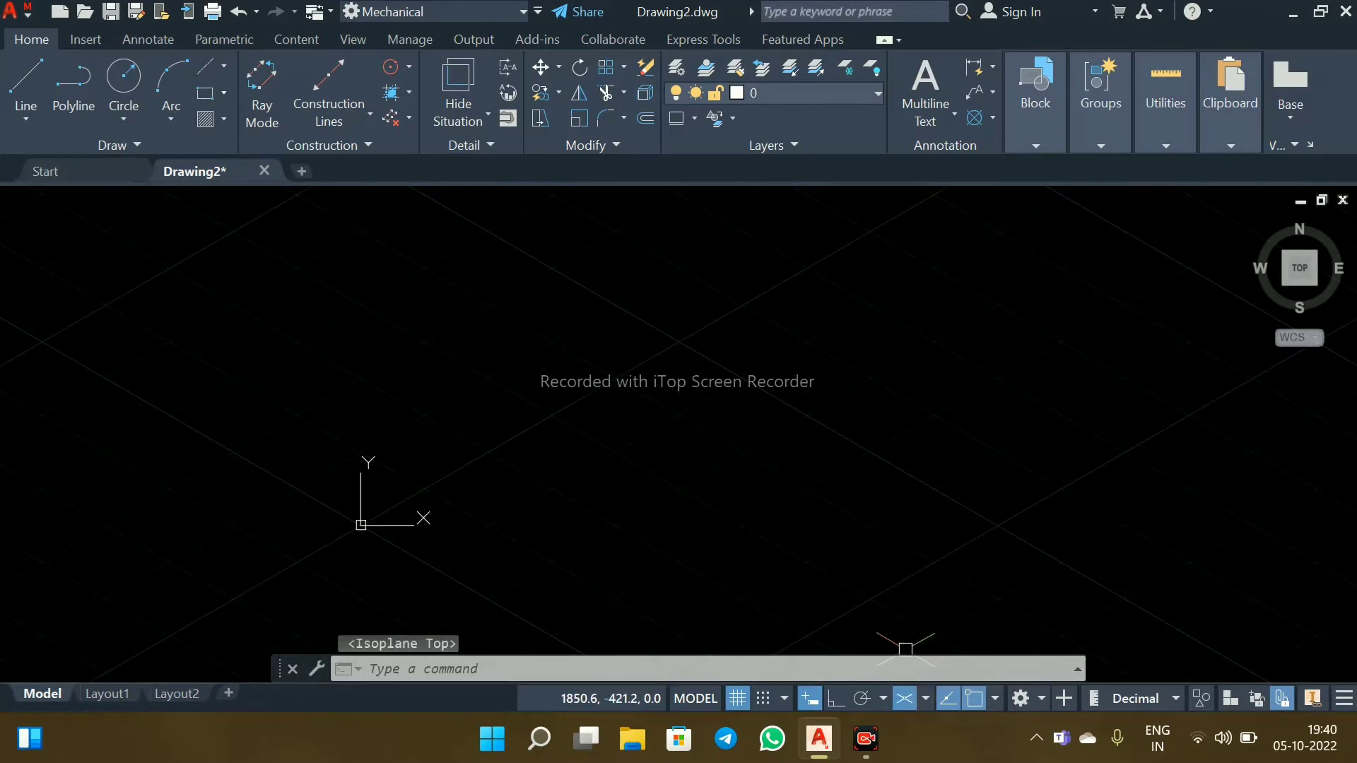
click(925, 698)
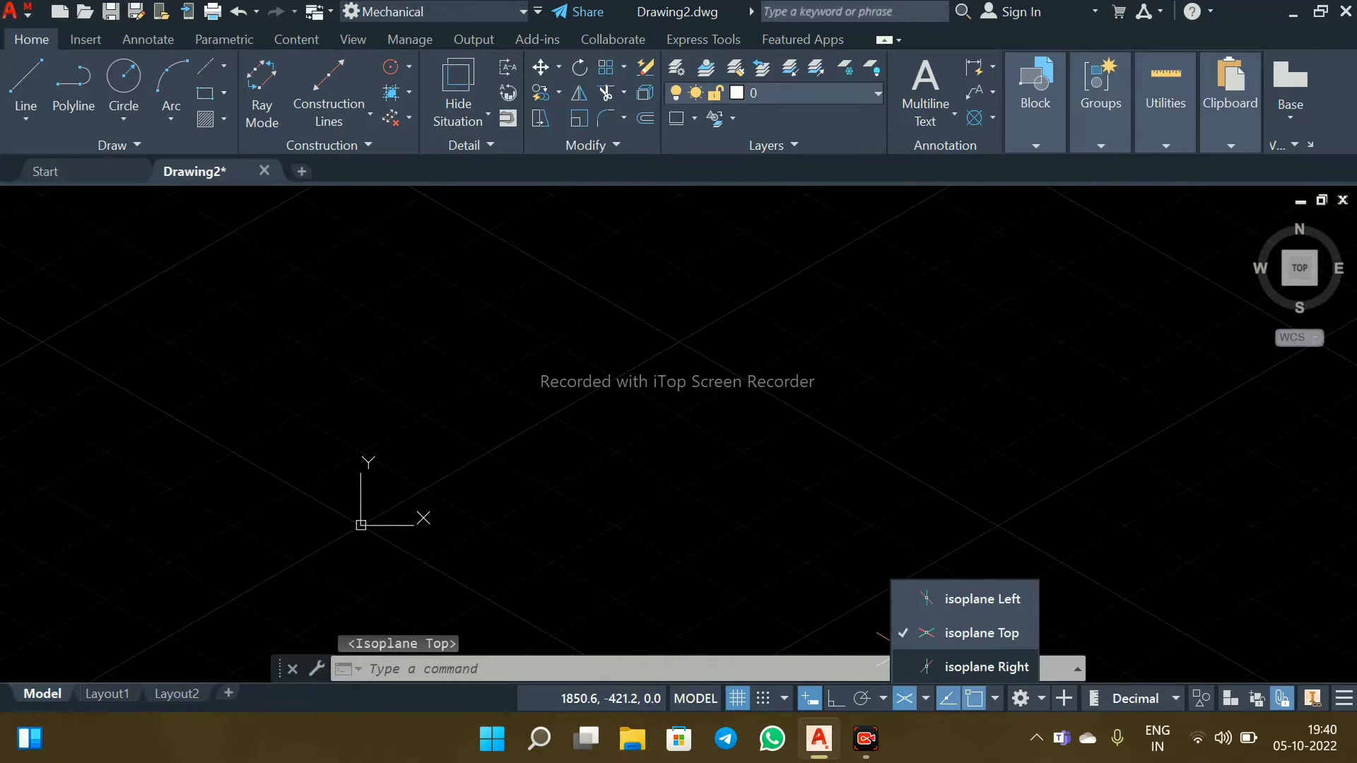
click(982, 667)
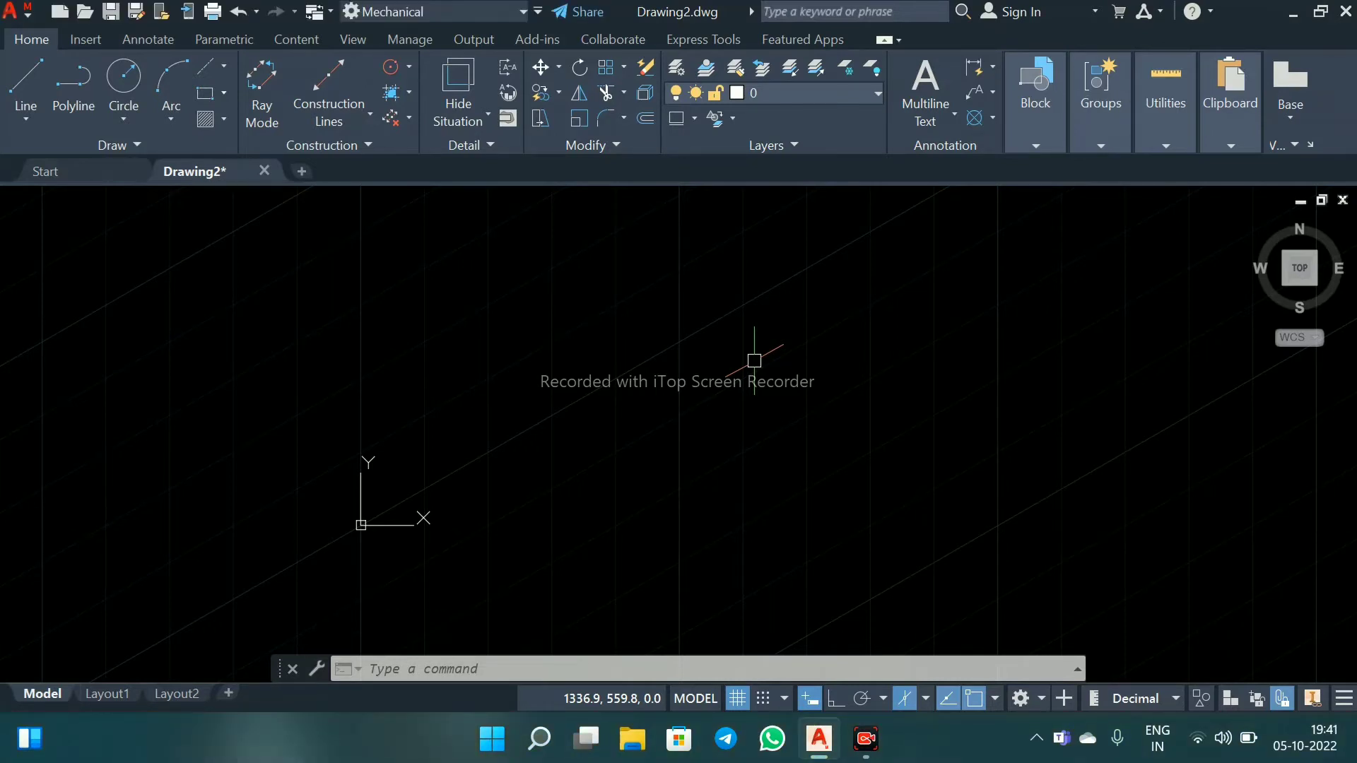
Cycle repeatedly through the left, top and right isoplanes, ending on isoplane Left
key(F5)
key(F5)
key(F5)
key(F5)
key(F5)
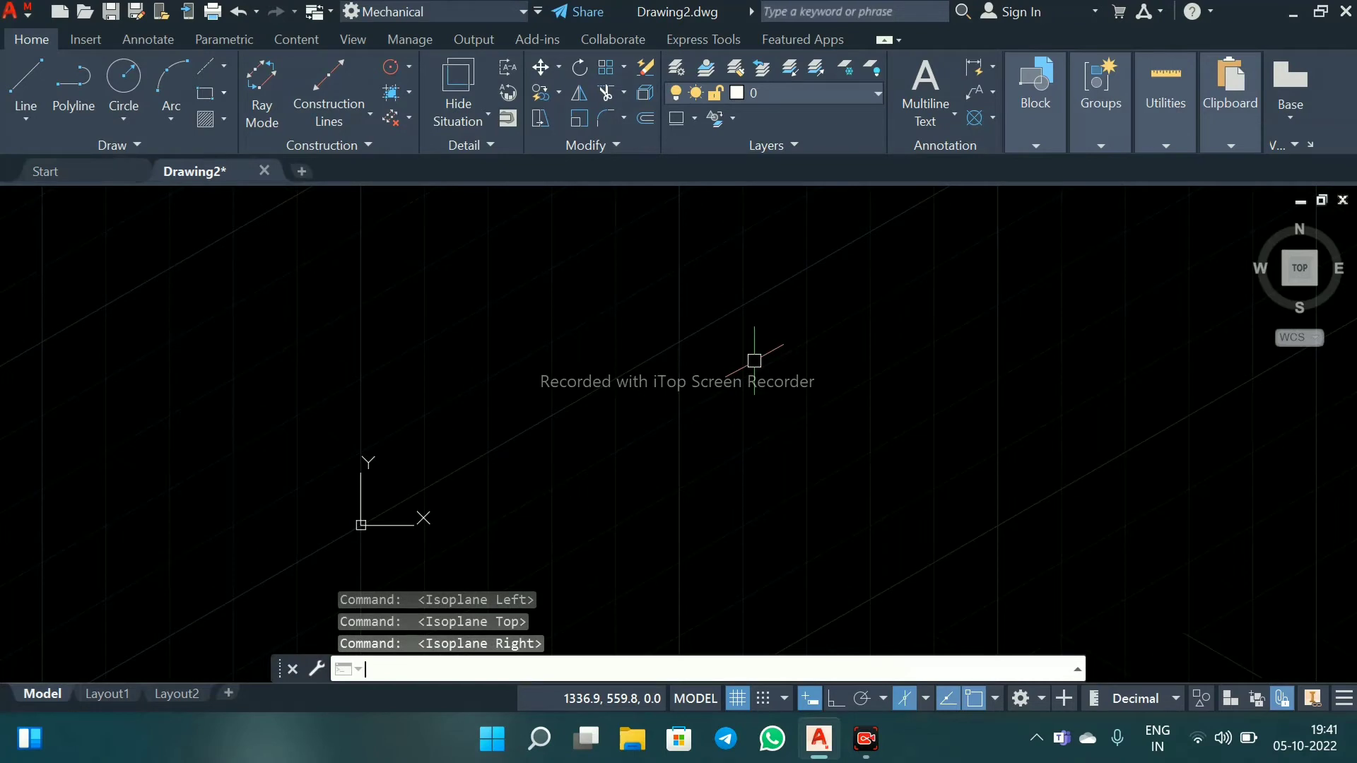
key(F5)
key(F5)
key(F5)
key(F5)
key(F5)
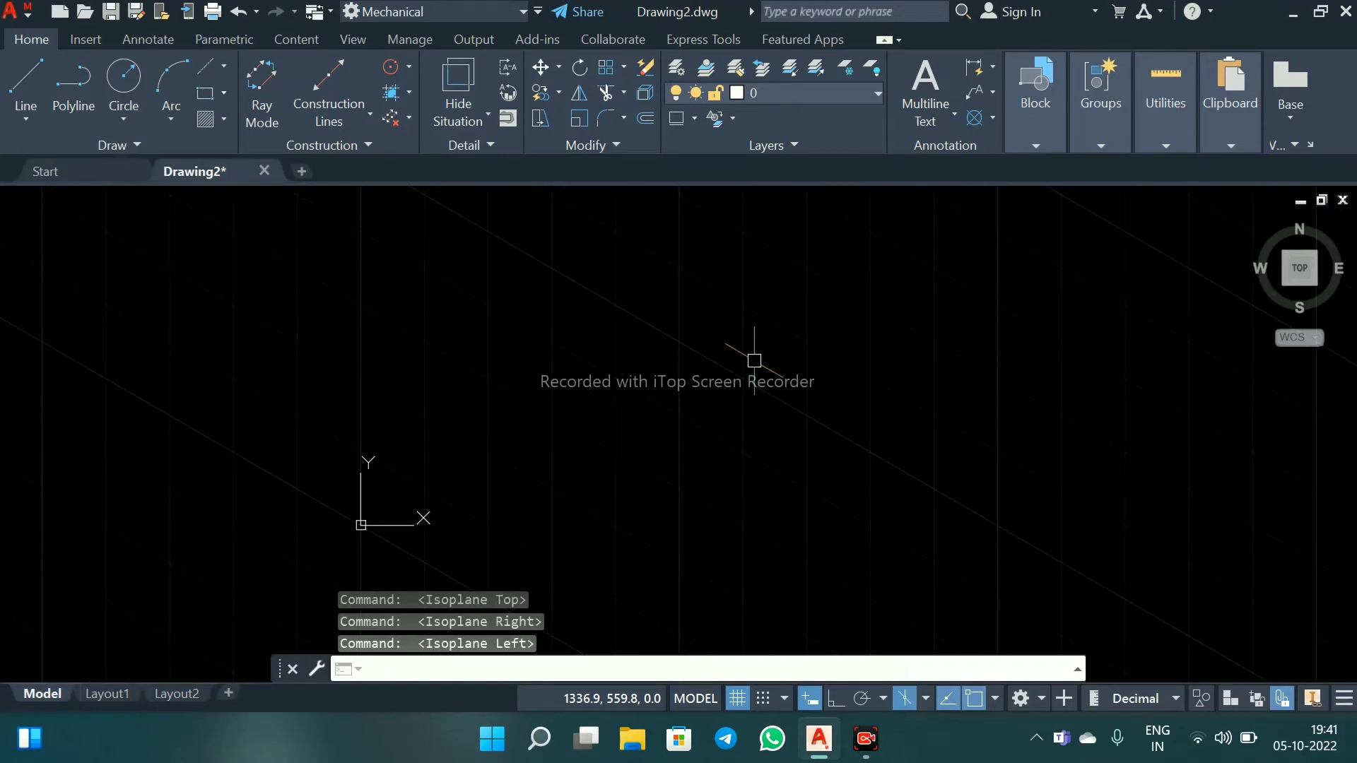
scroll(678, 415, down, 2)
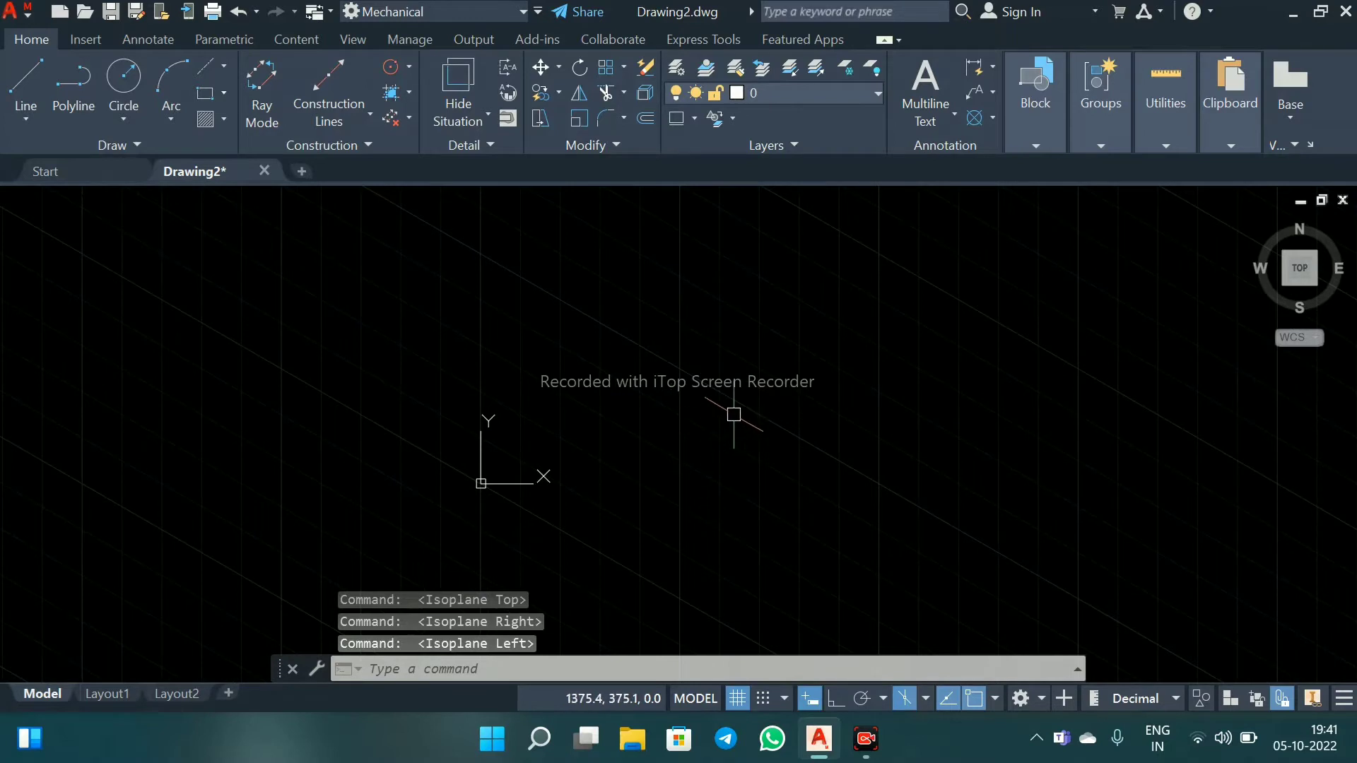
middle_drag(732, 415, 653, 483)
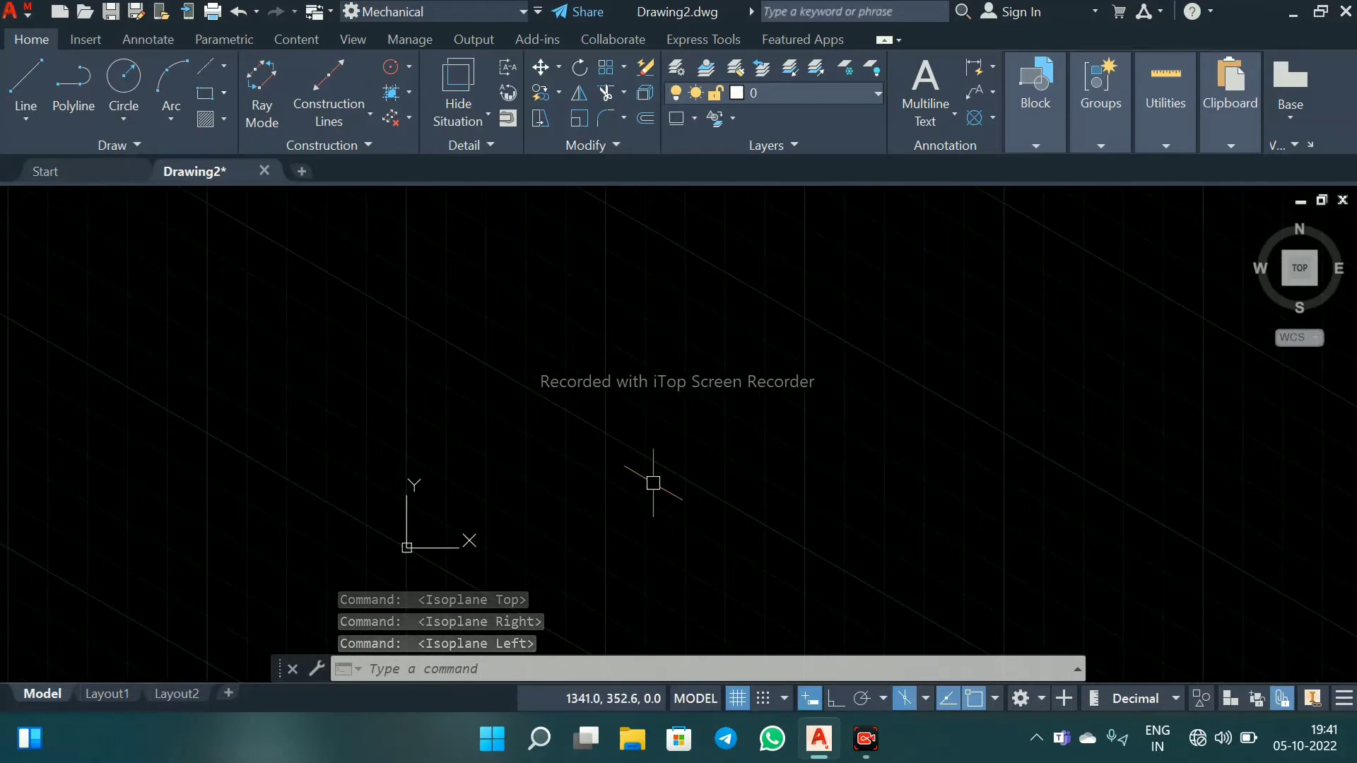
In isoplane Top with Ortho on, draw the block's first edge as a line 80 long at 30°
key(F5)
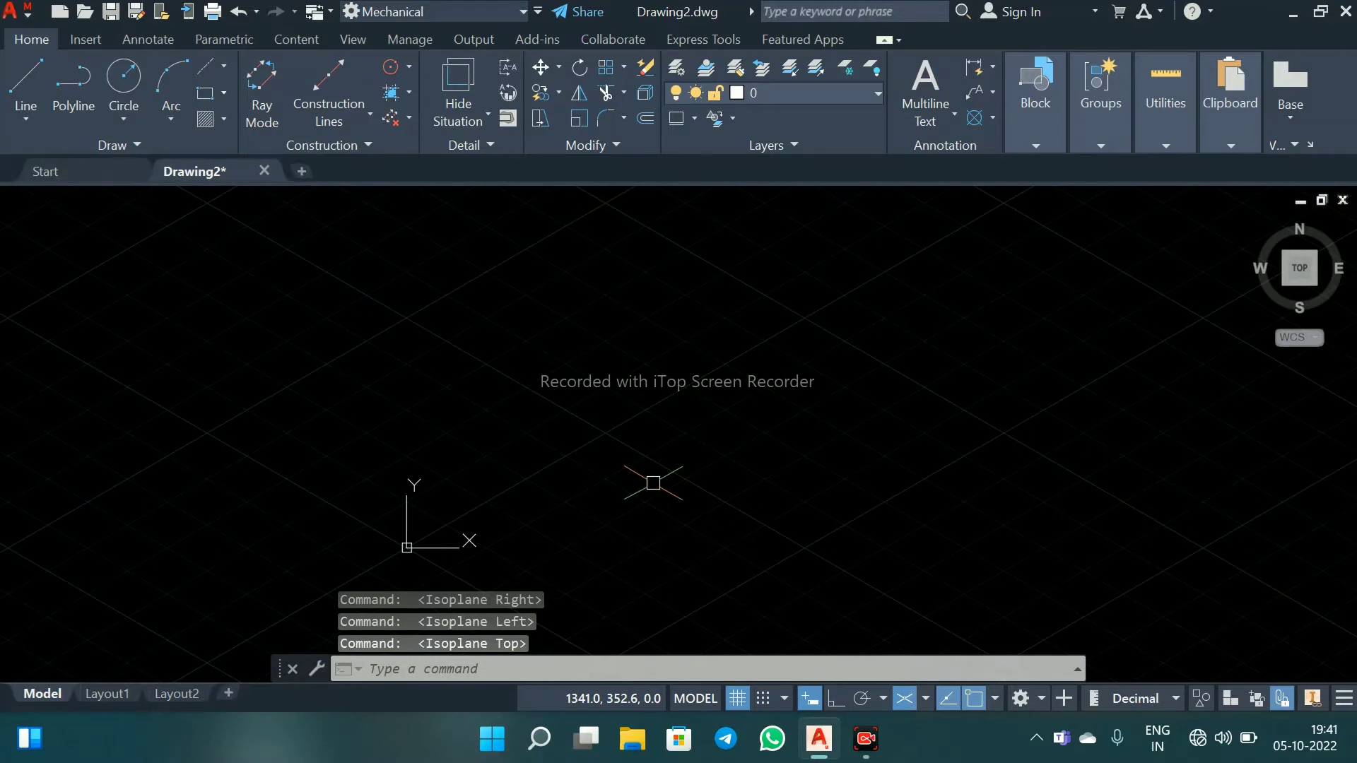
text(L)
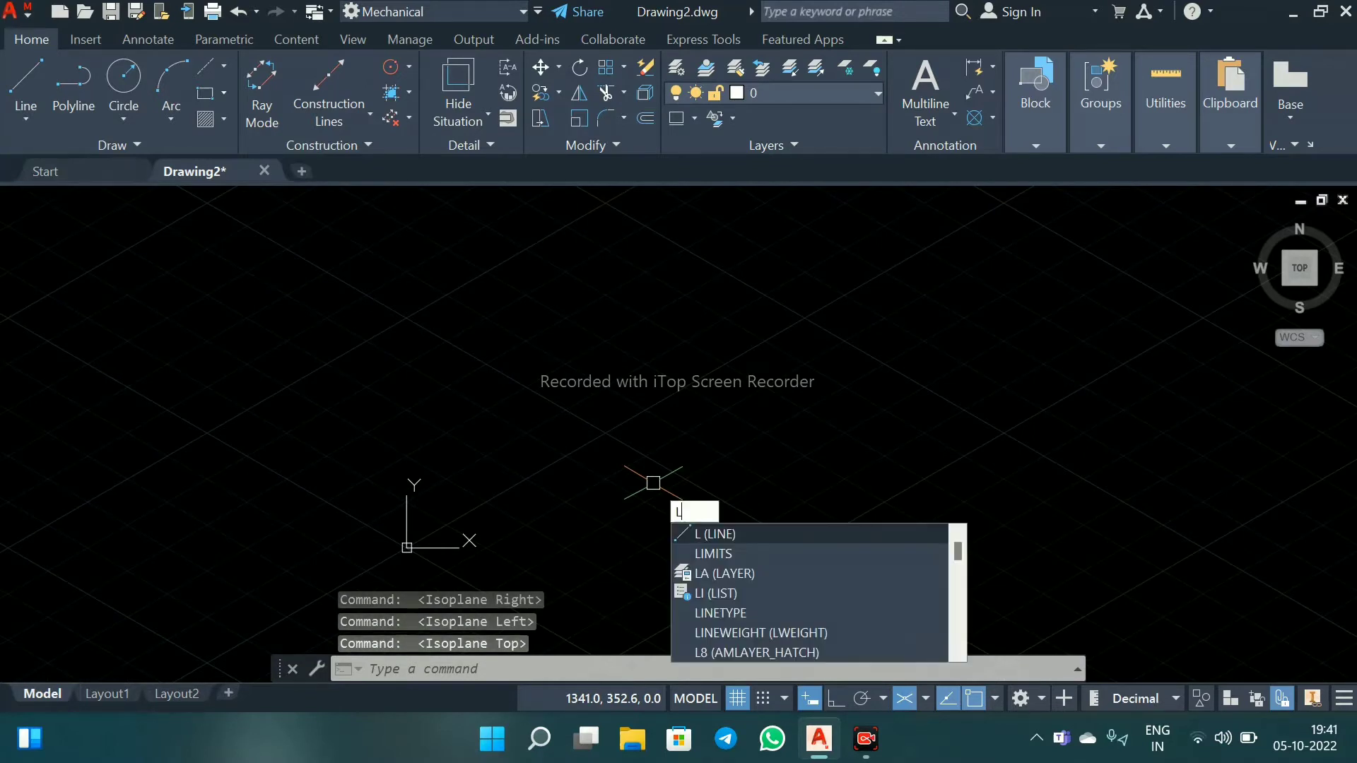
key(Return)
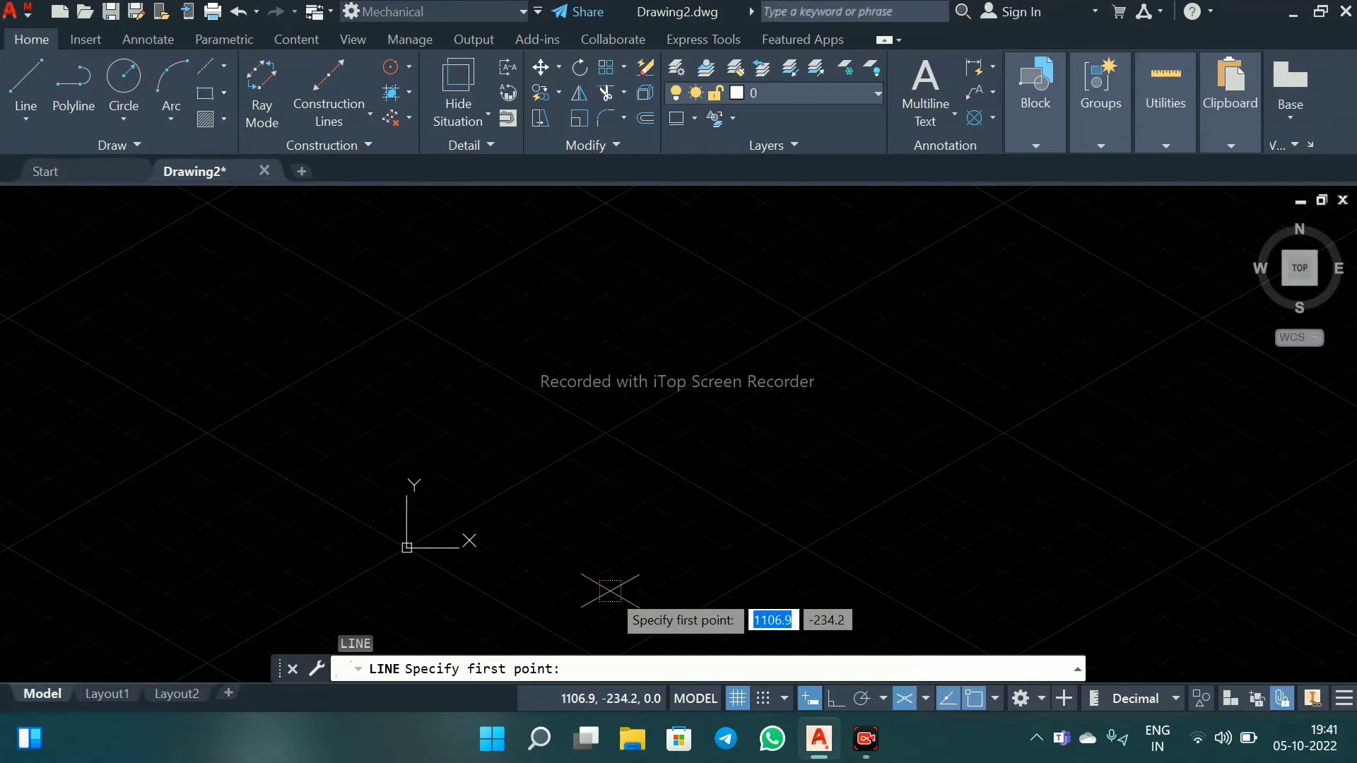
click(652, 532)
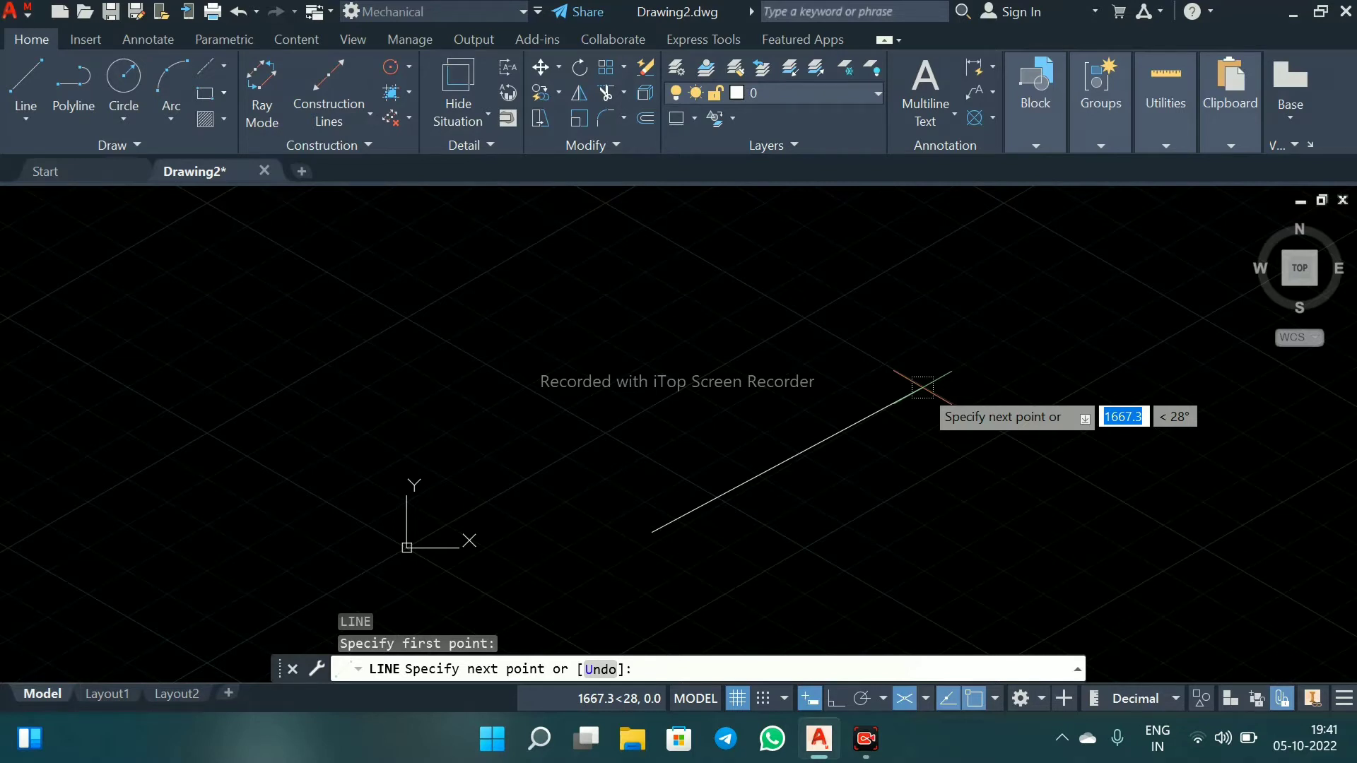
click(836, 699)
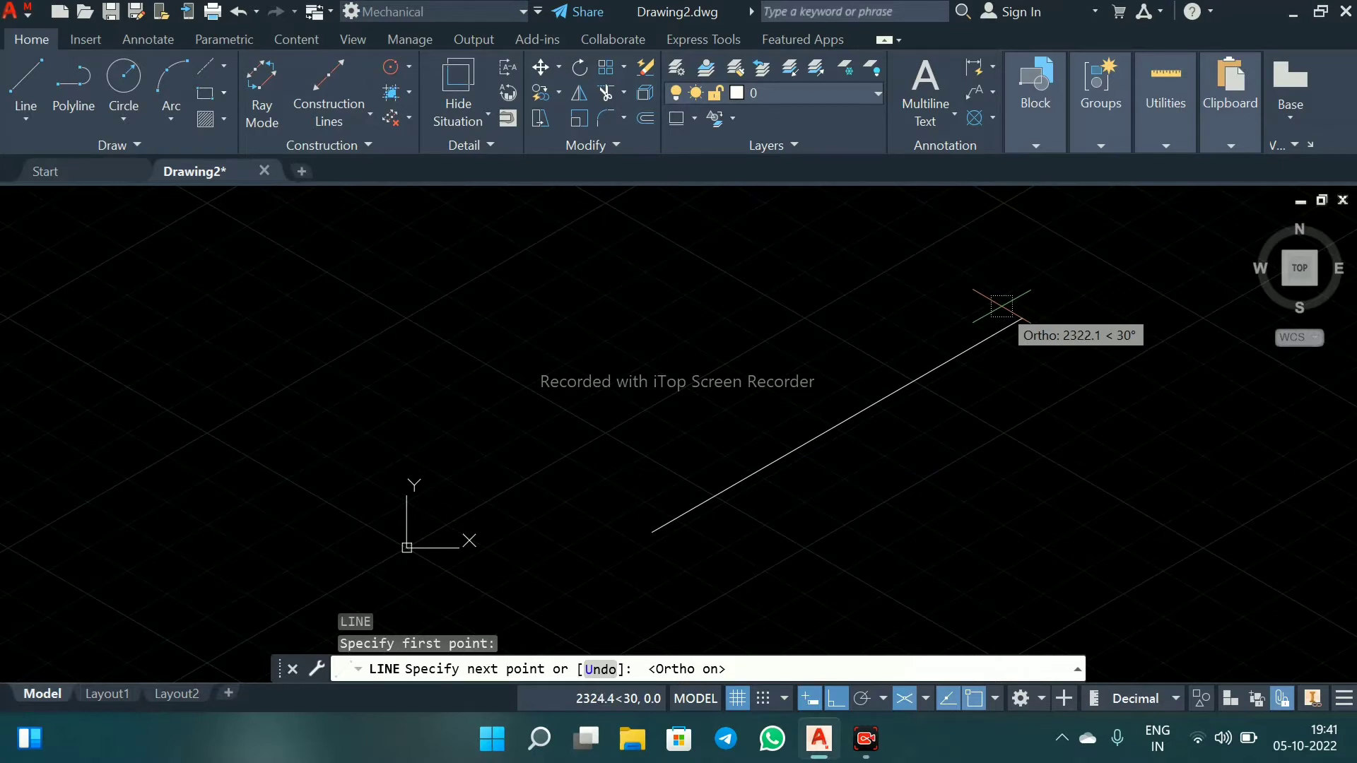
text(80)
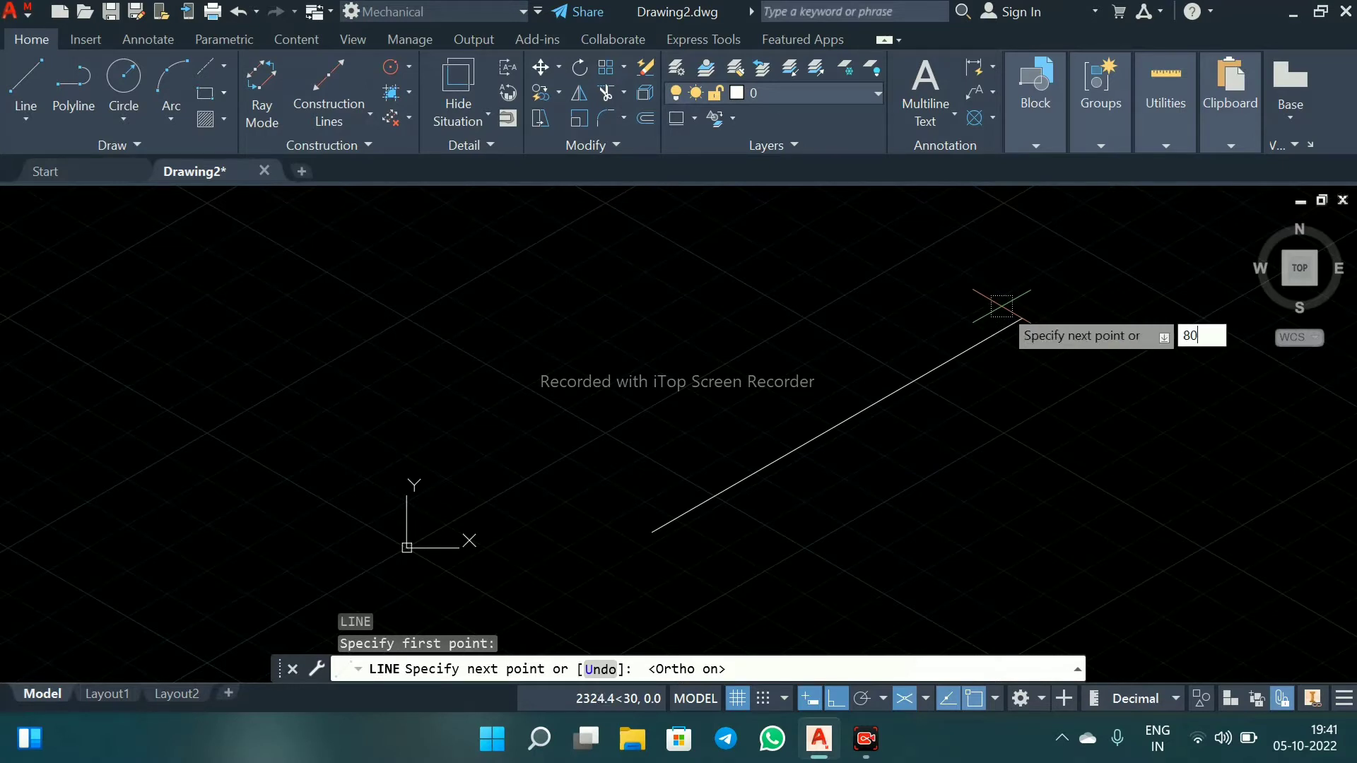
key(Return)
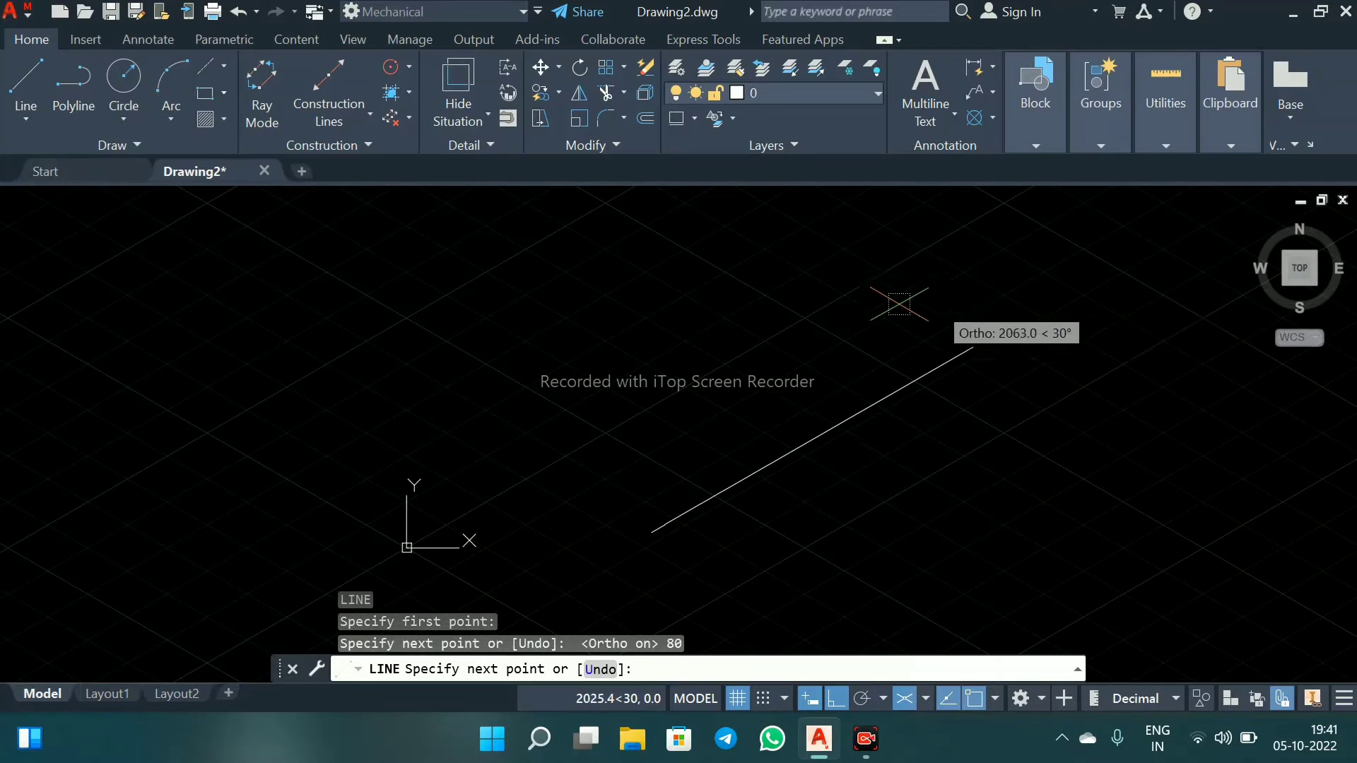
Continue the line from the end of the first edge with a segment 50 long at 150°
scroll(662, 454, up, 5)
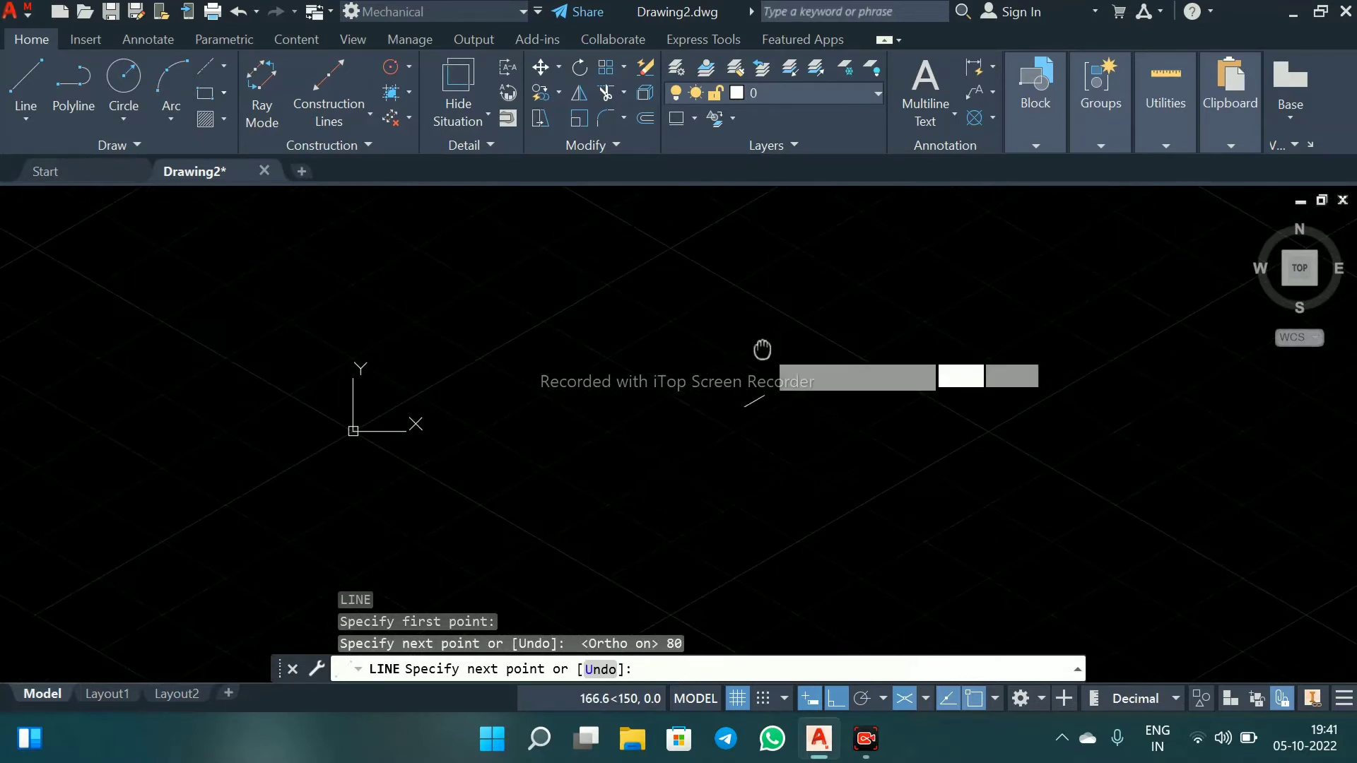
middle_drag(755, 364, 788, 201)
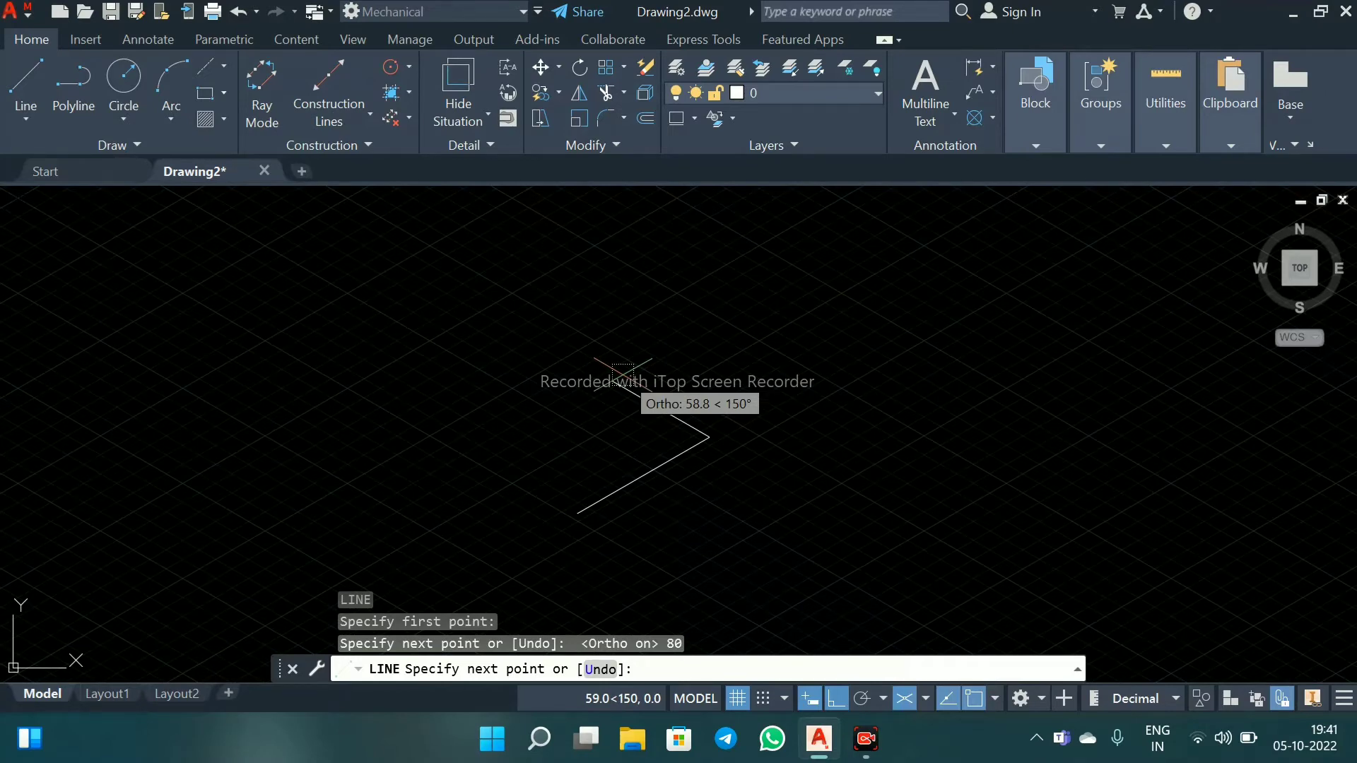
middle_drag(622, 372, 703, 267)
scroll(706, 264, up, 3)
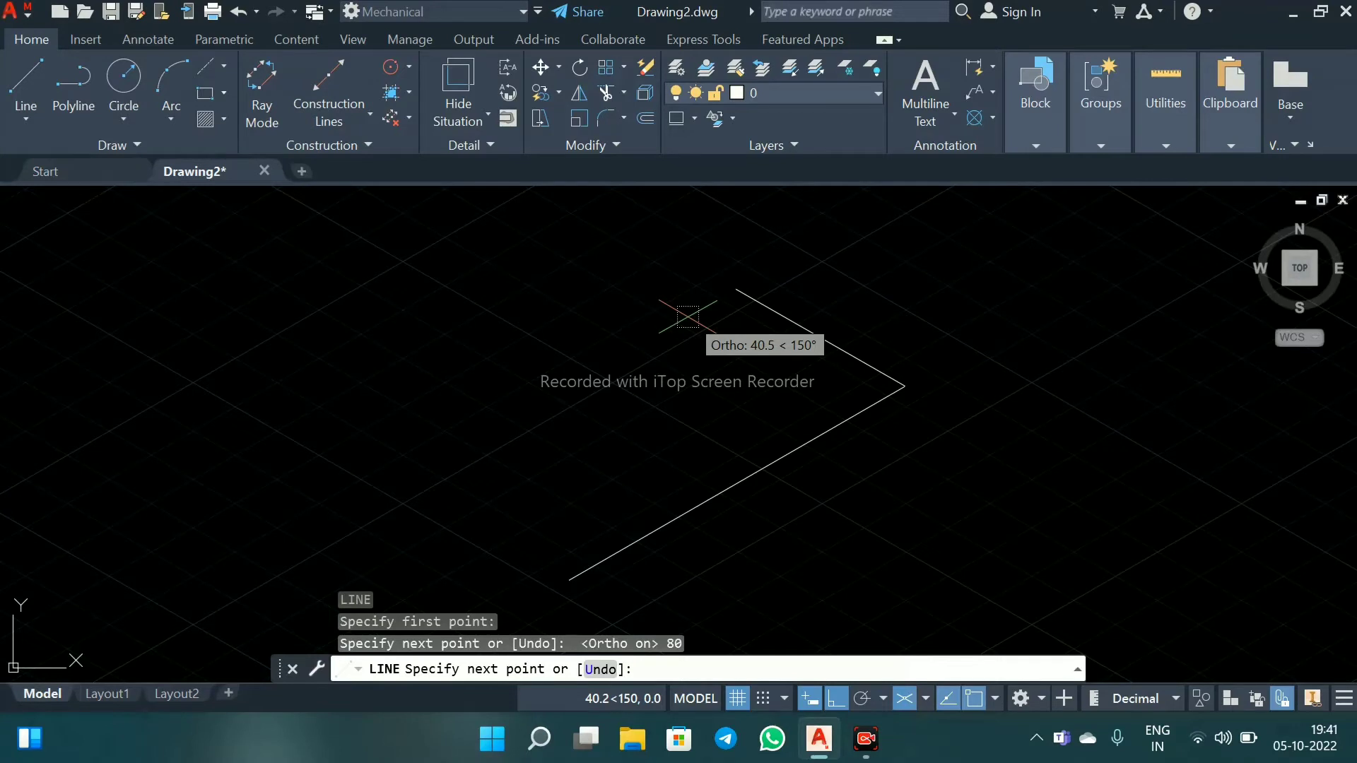
text(50)
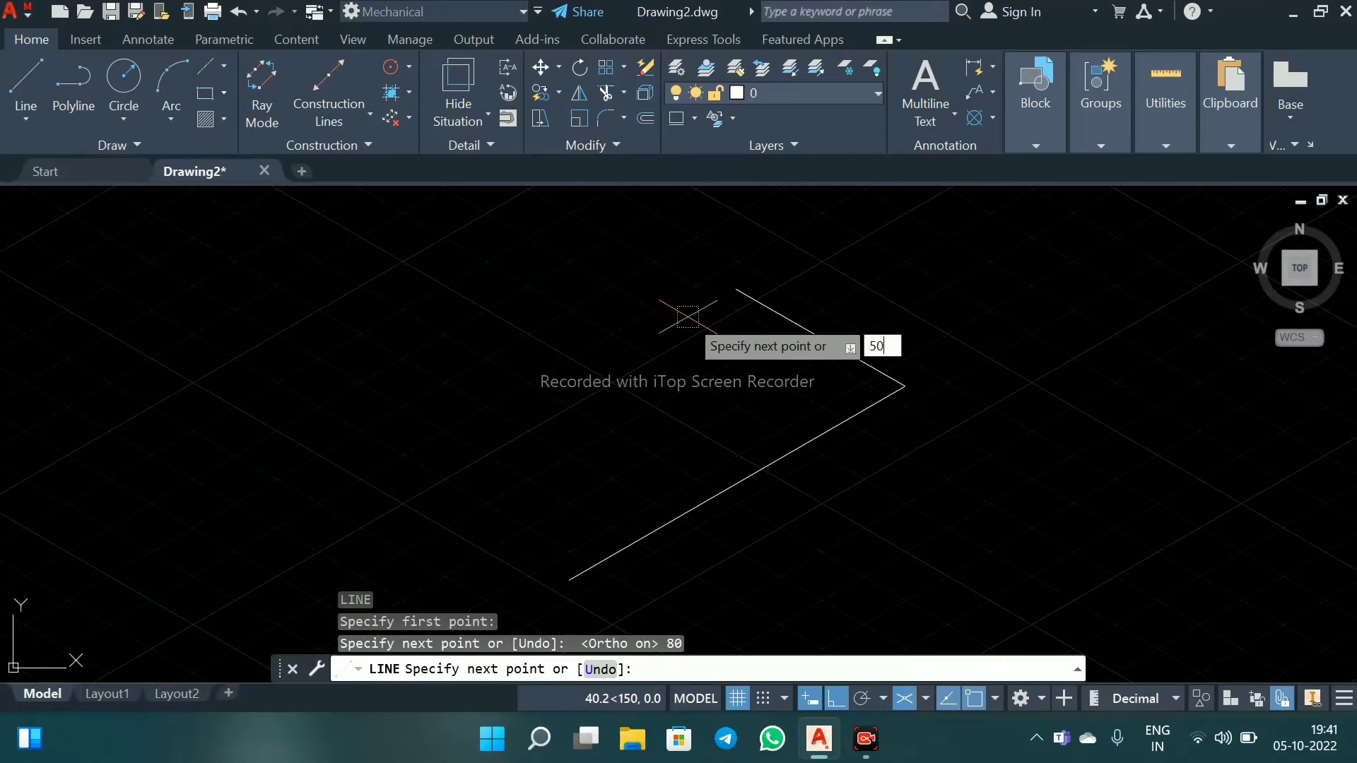
key(Return)
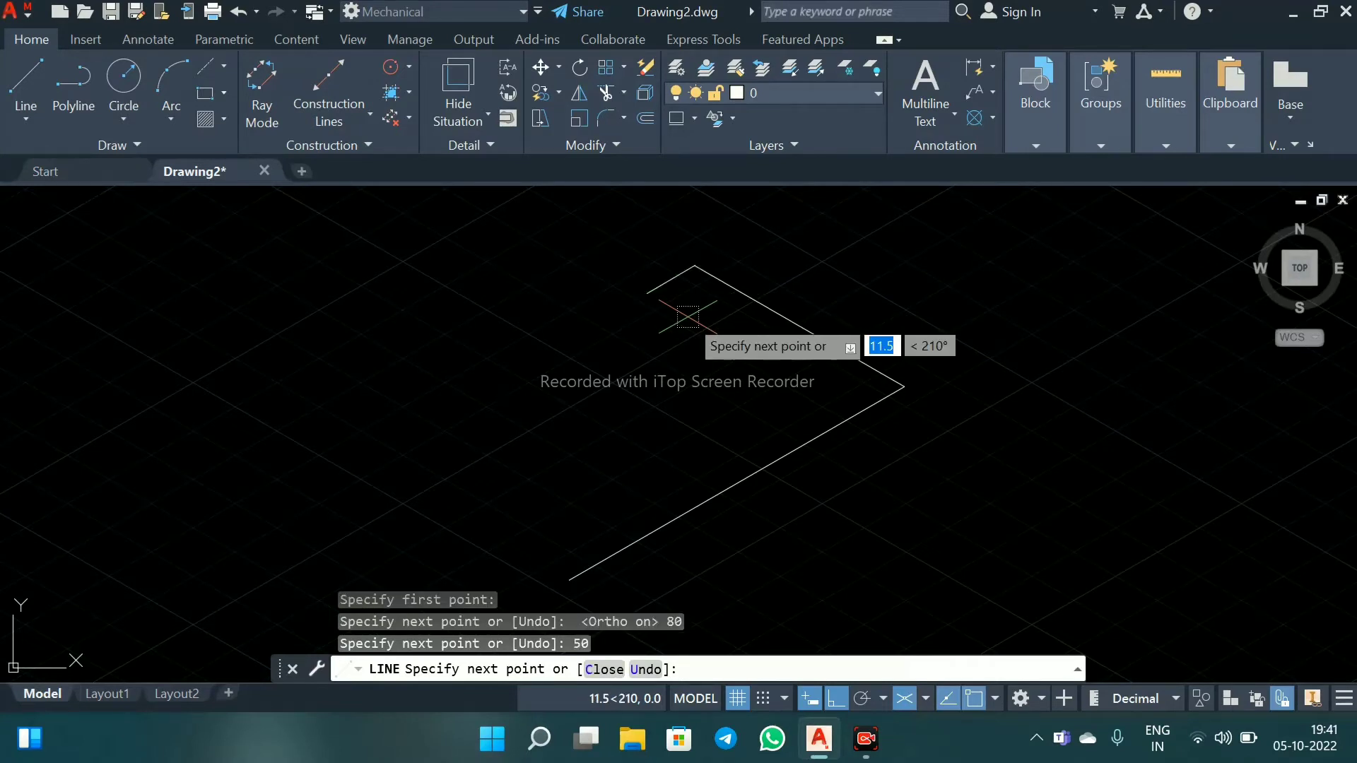
Close the base outline with a segment 80 long at 210° and one 50 long at 330°, and finish the line
middle_drag(575, 417, 630, 392)
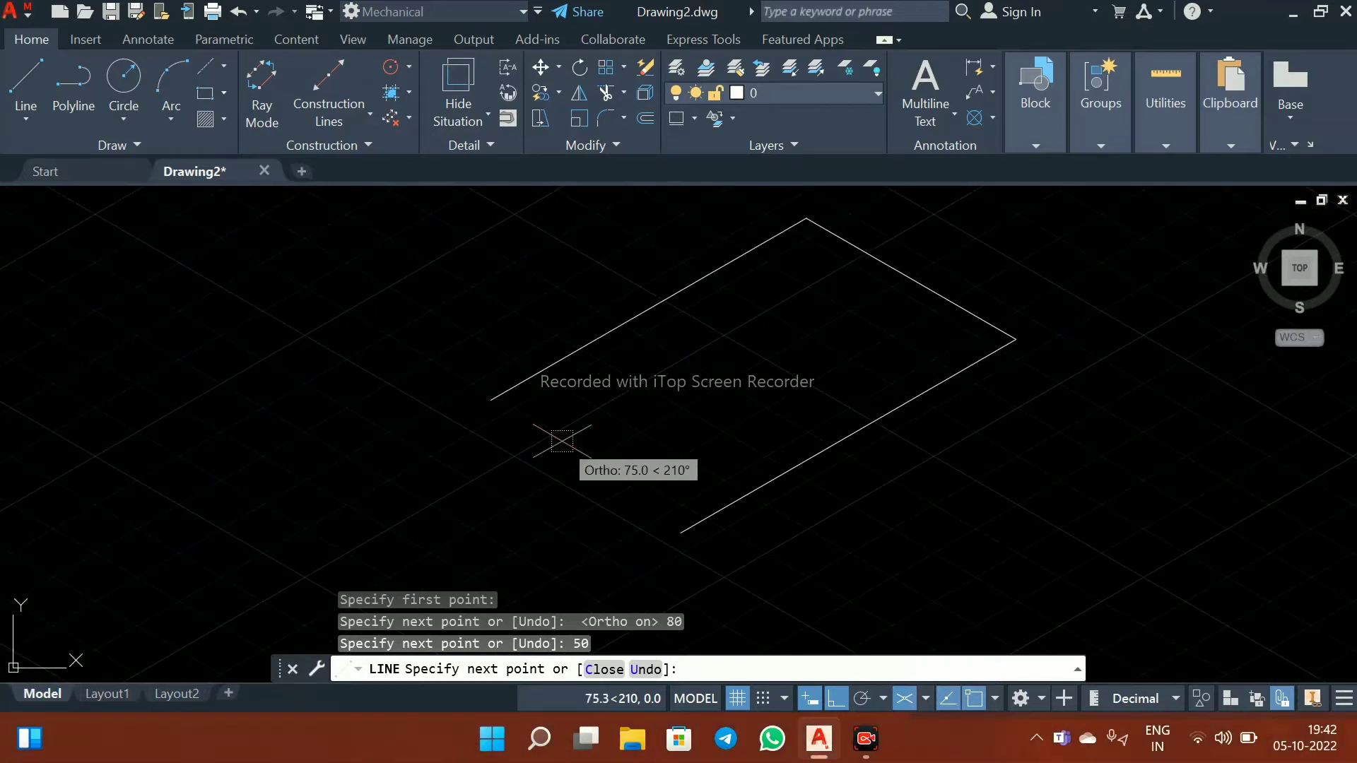
text(80)
key(Return)
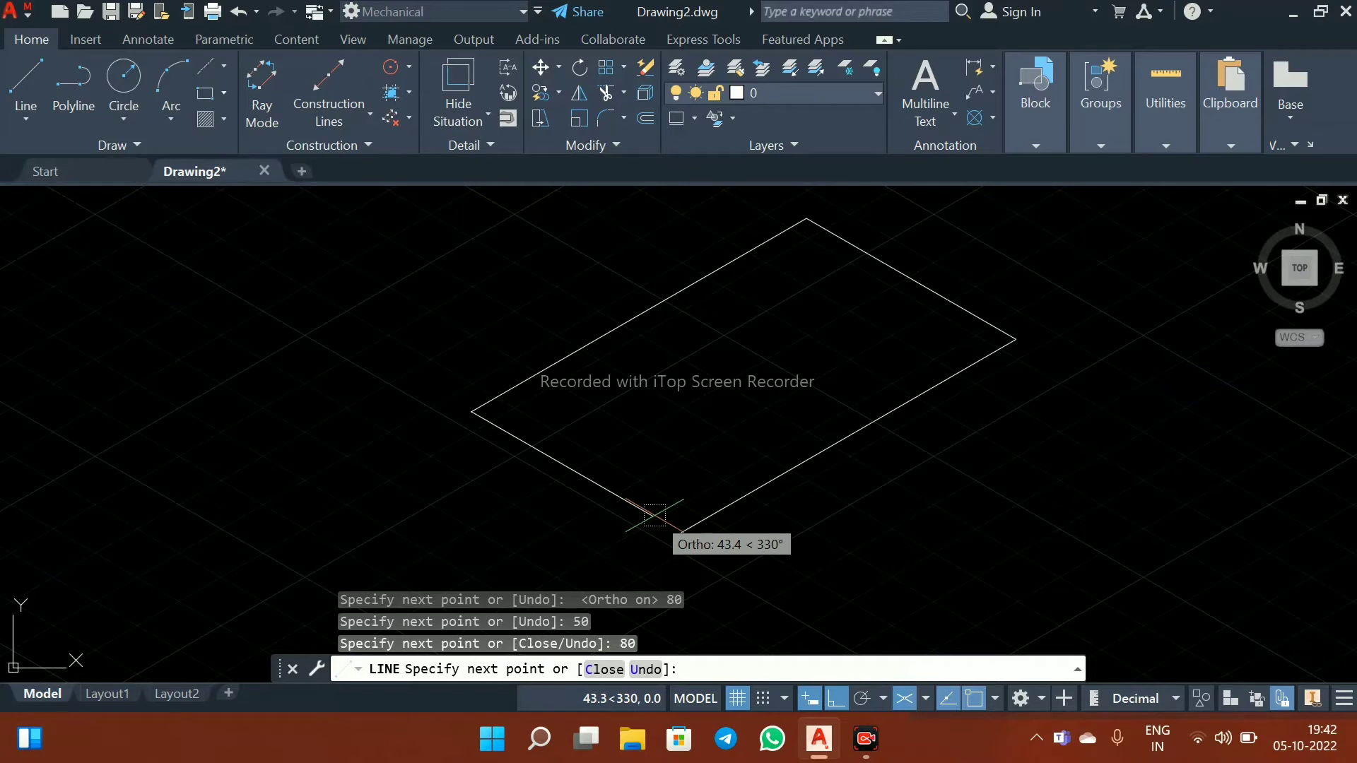
text(50)
key(Return)
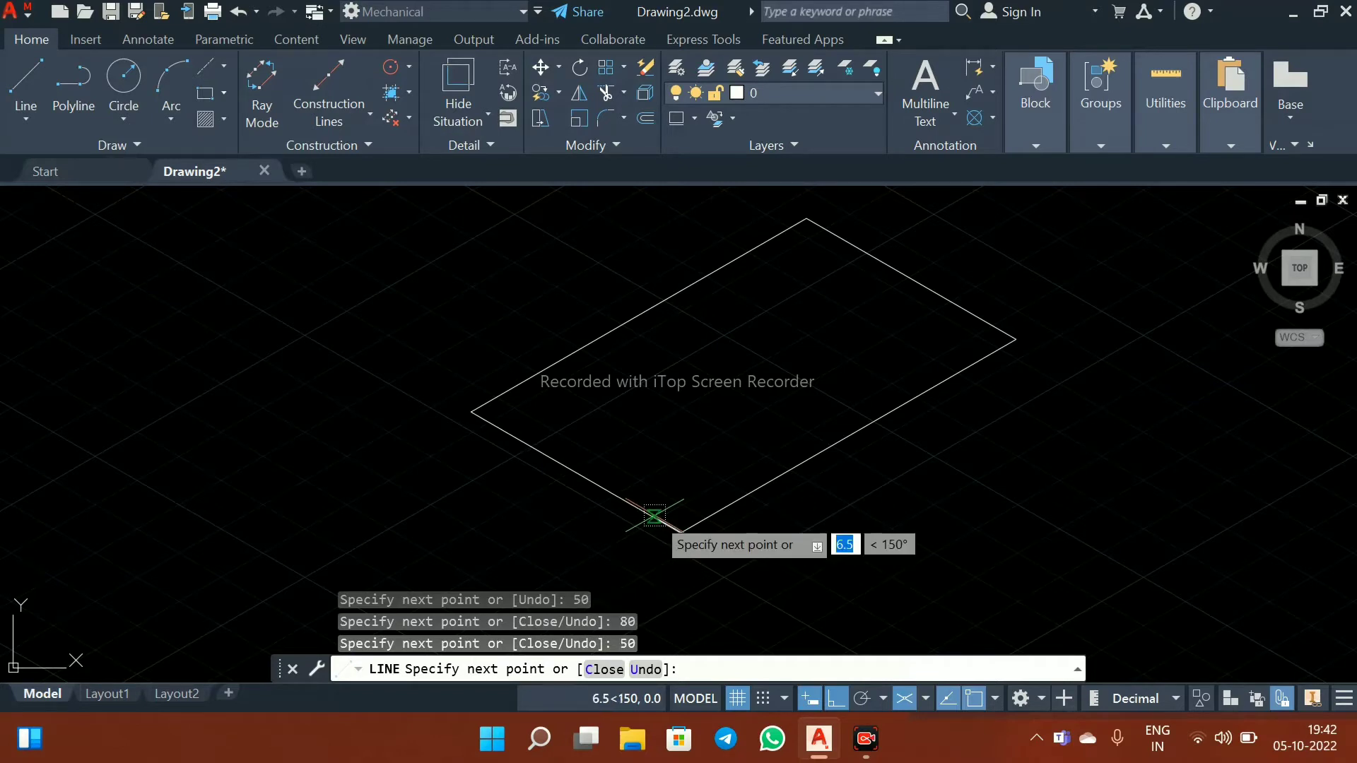
right_click(704, 567)
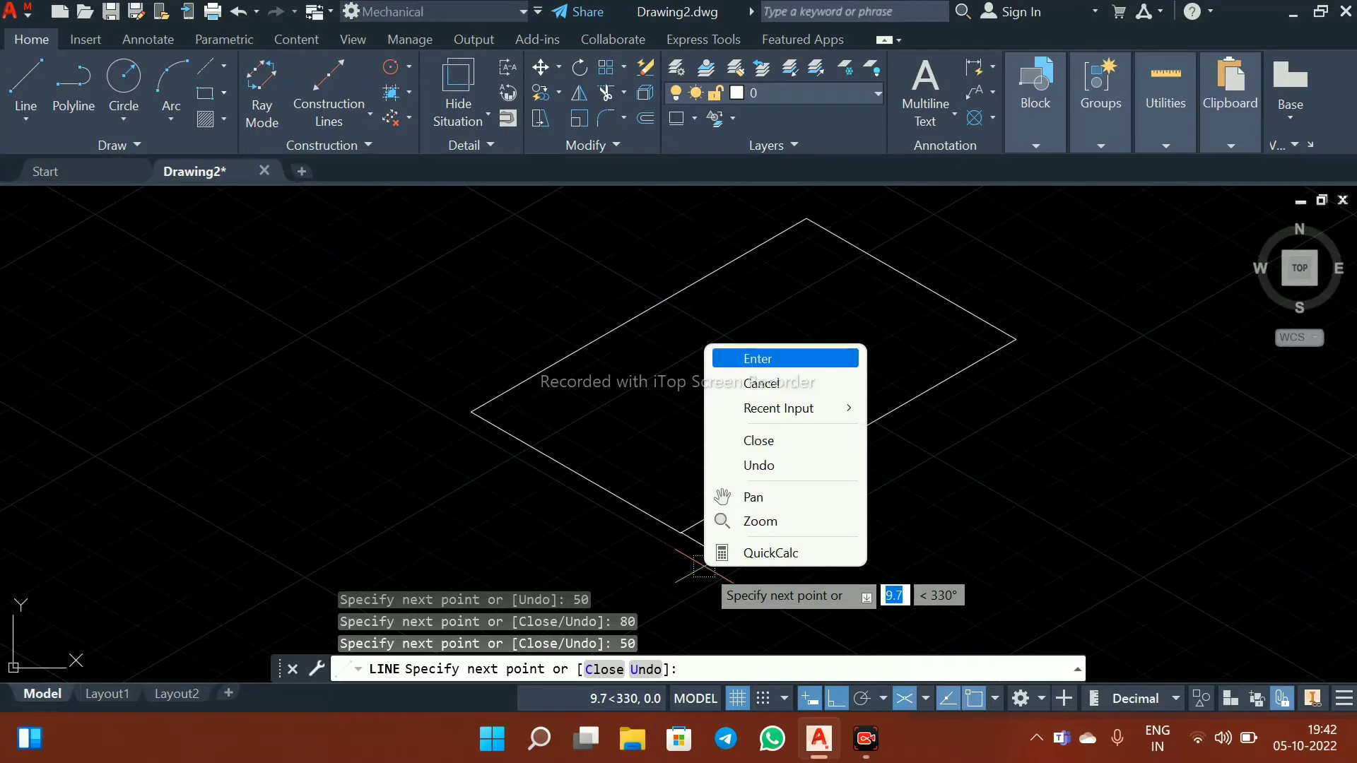
click(734, 358)
scroll(727, 491, down, 2)
scroll(742, 445, up, 2)
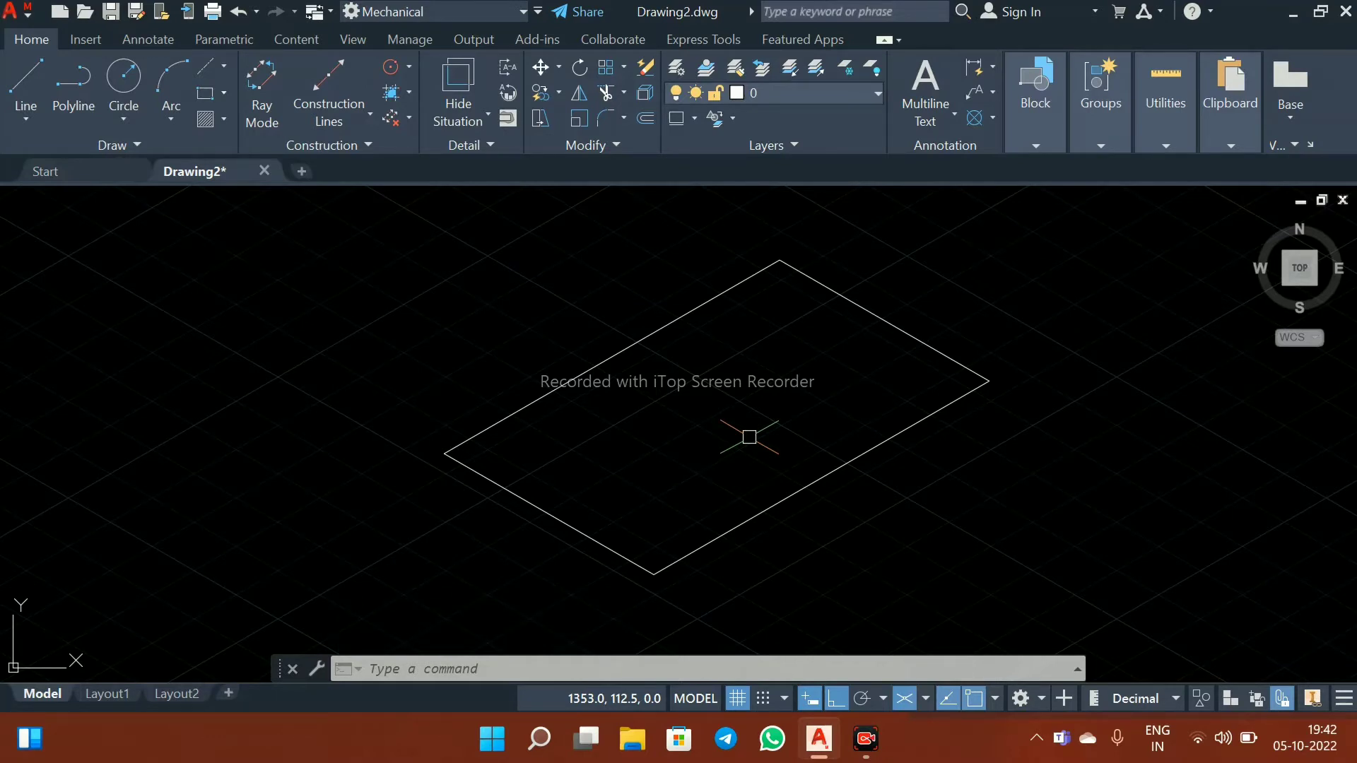
In isoplane Right, draw a vertical line 32 high upward from the base outline's right corner
key(Return)
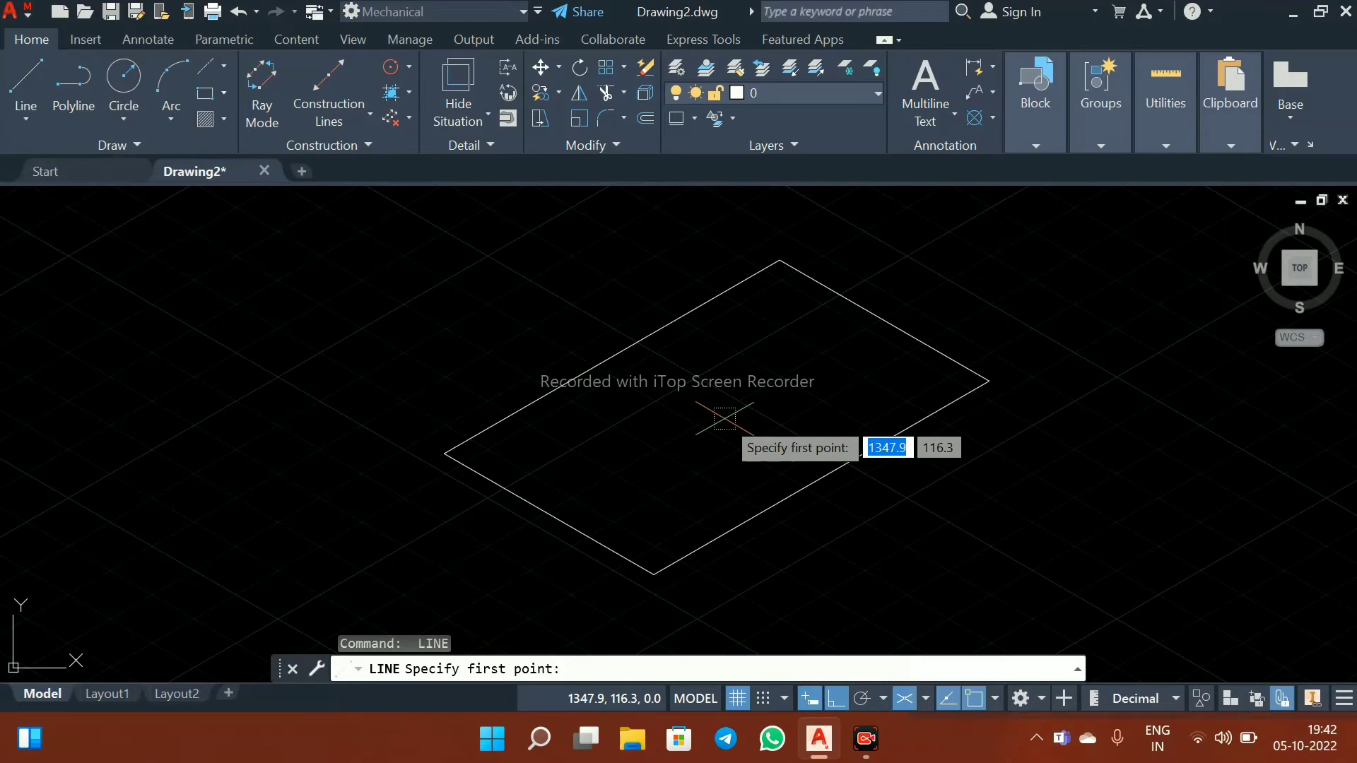
key(F5)
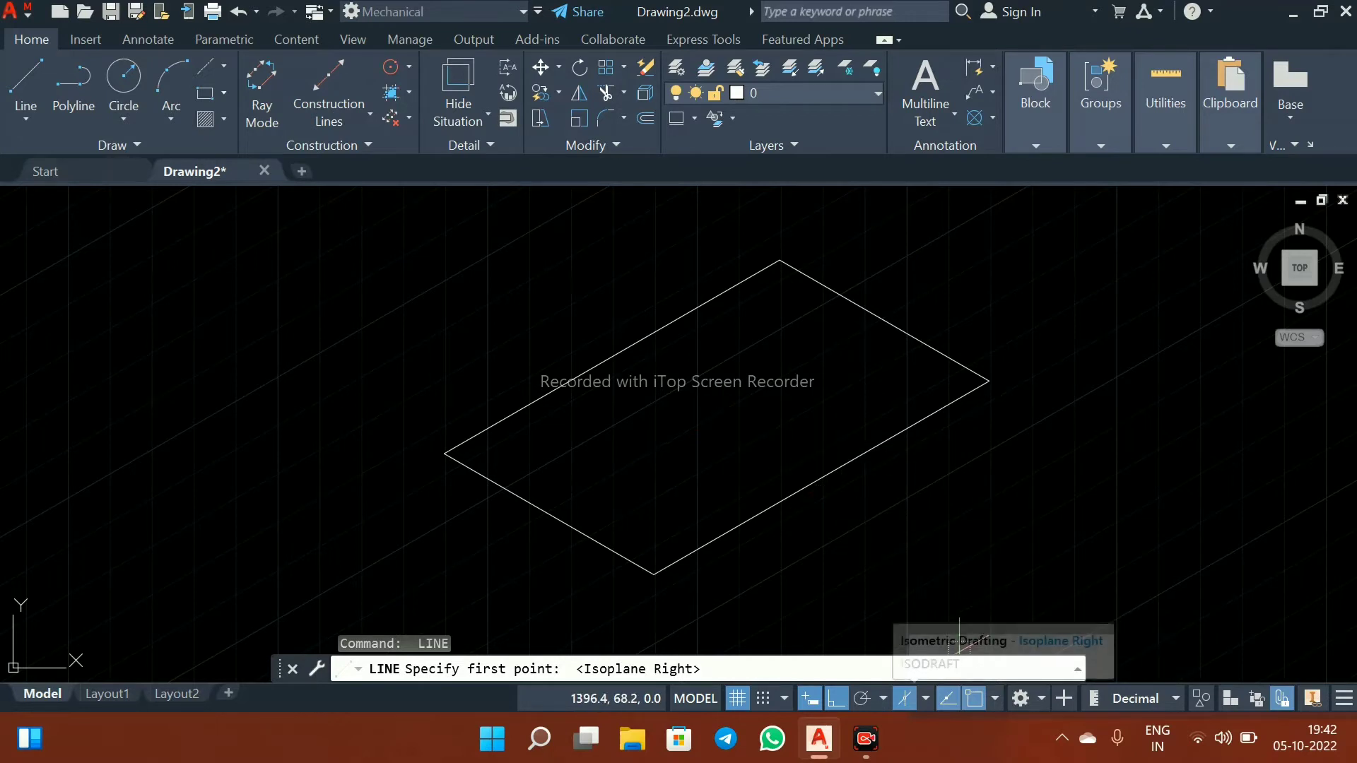
click(926, 698)
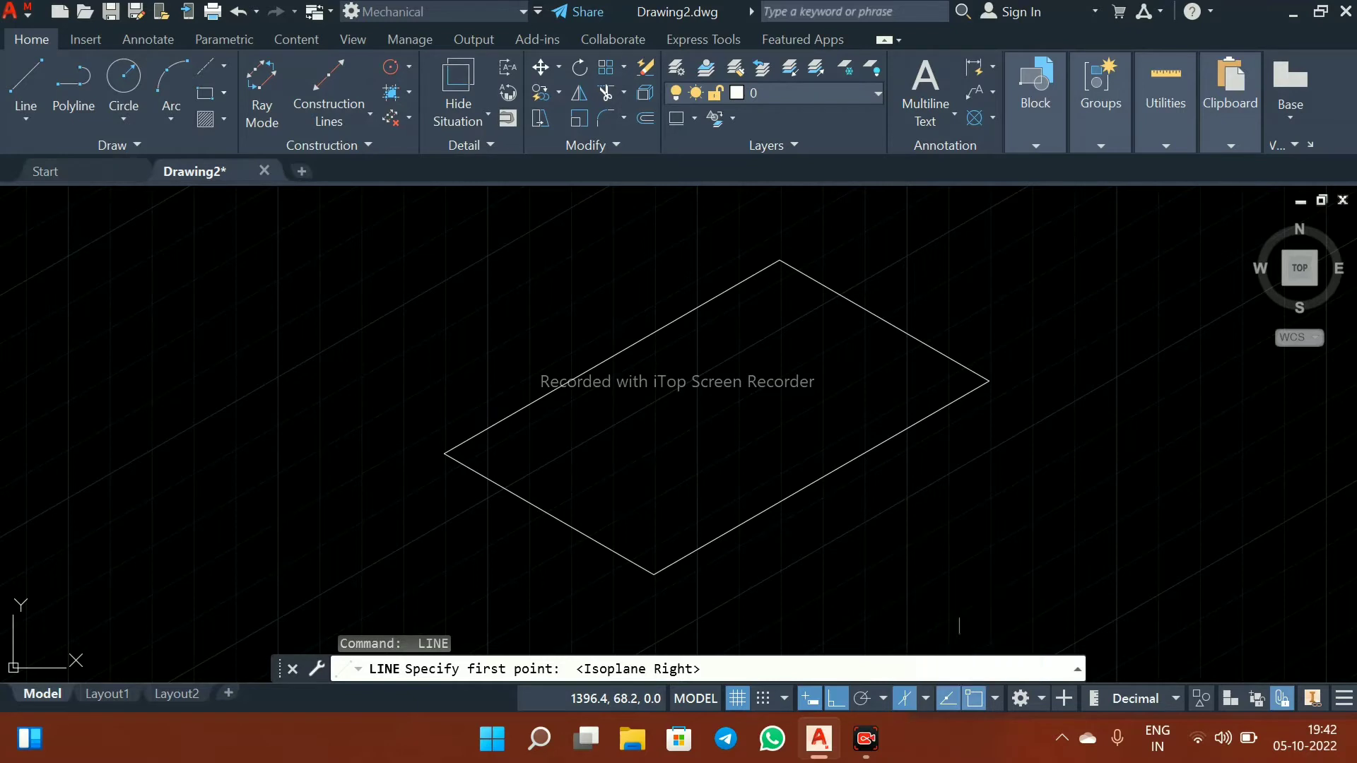
click(989, 381)
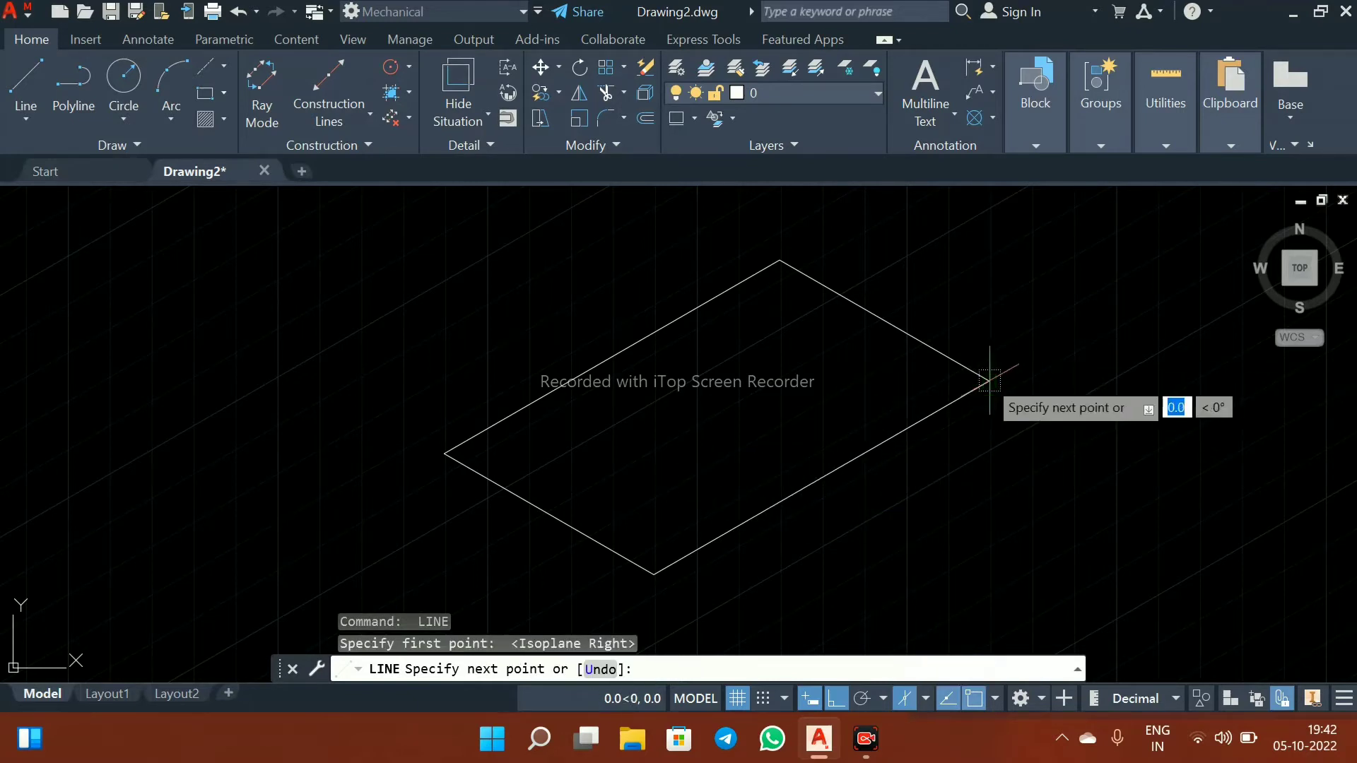
middle_drag(982, 274, 959, 360)
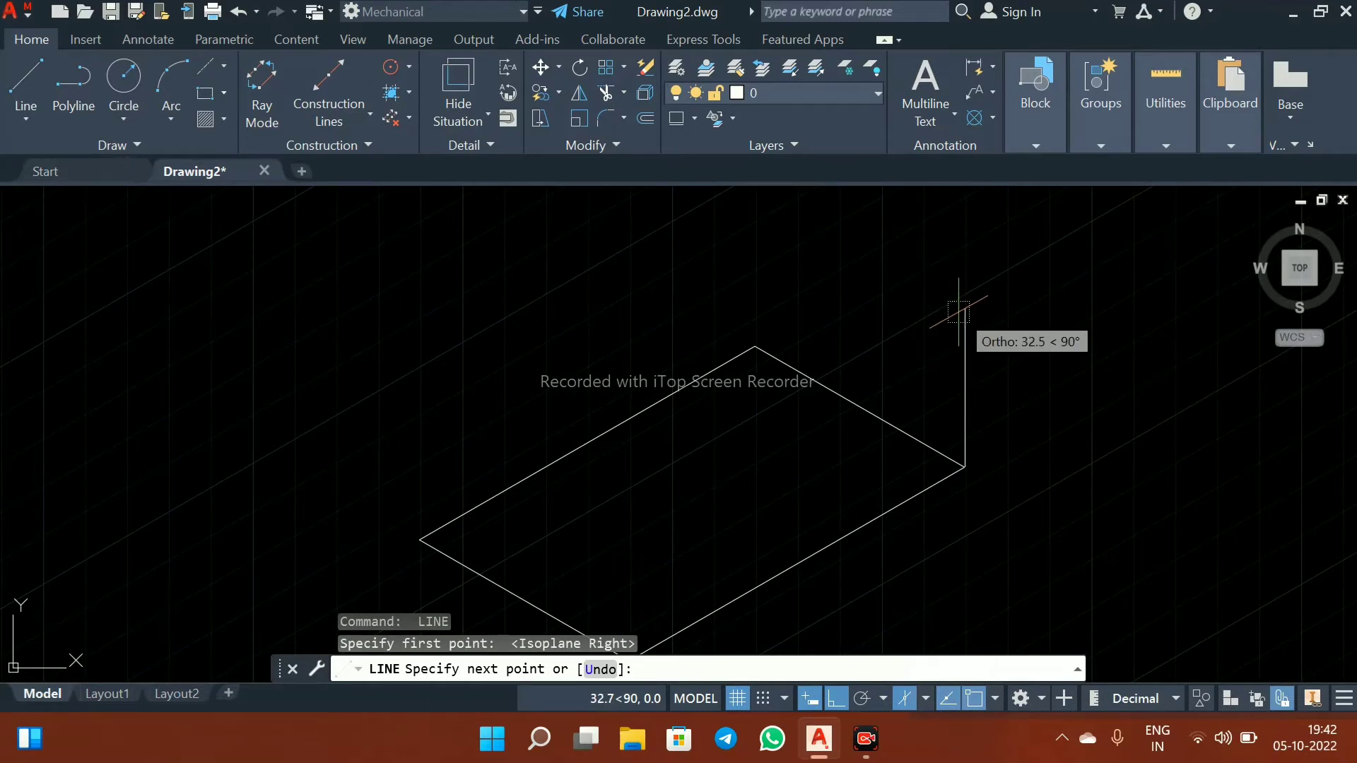
text(32)
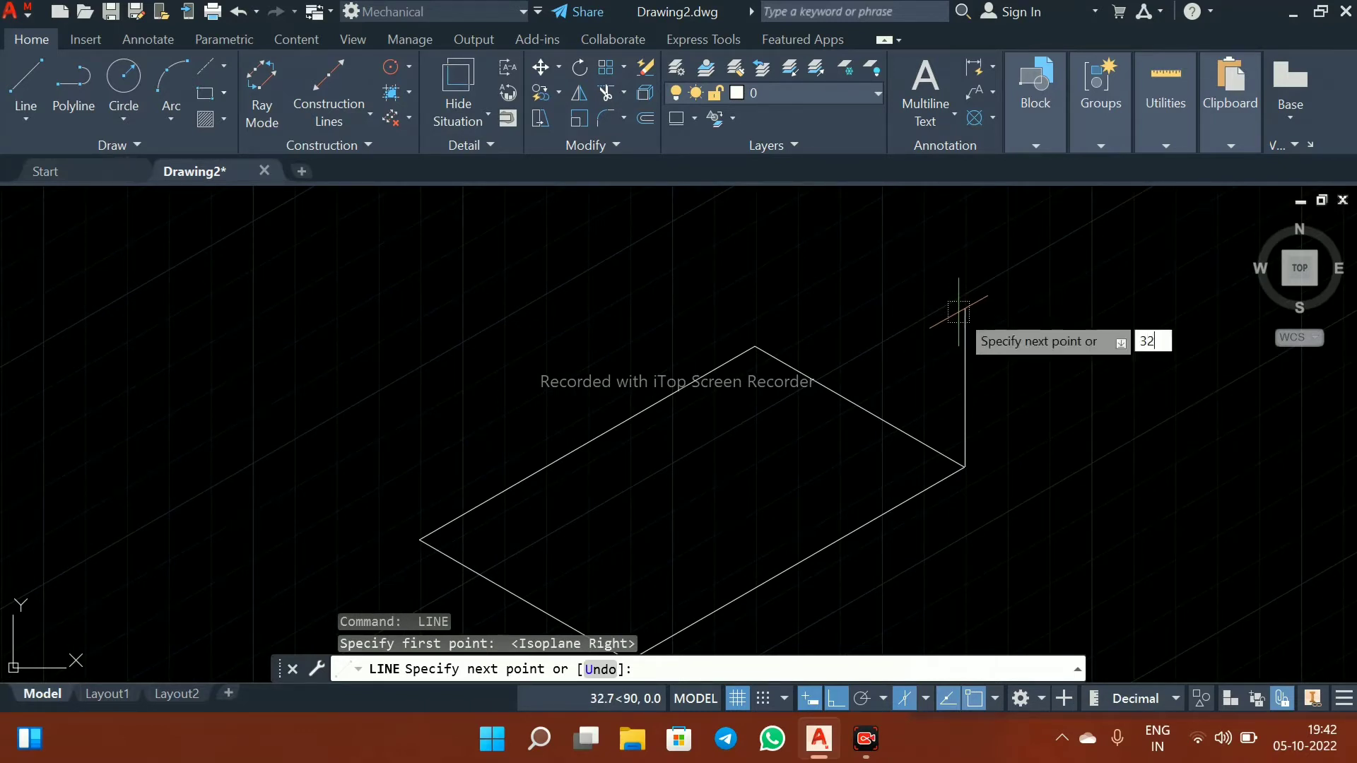
key(Return)
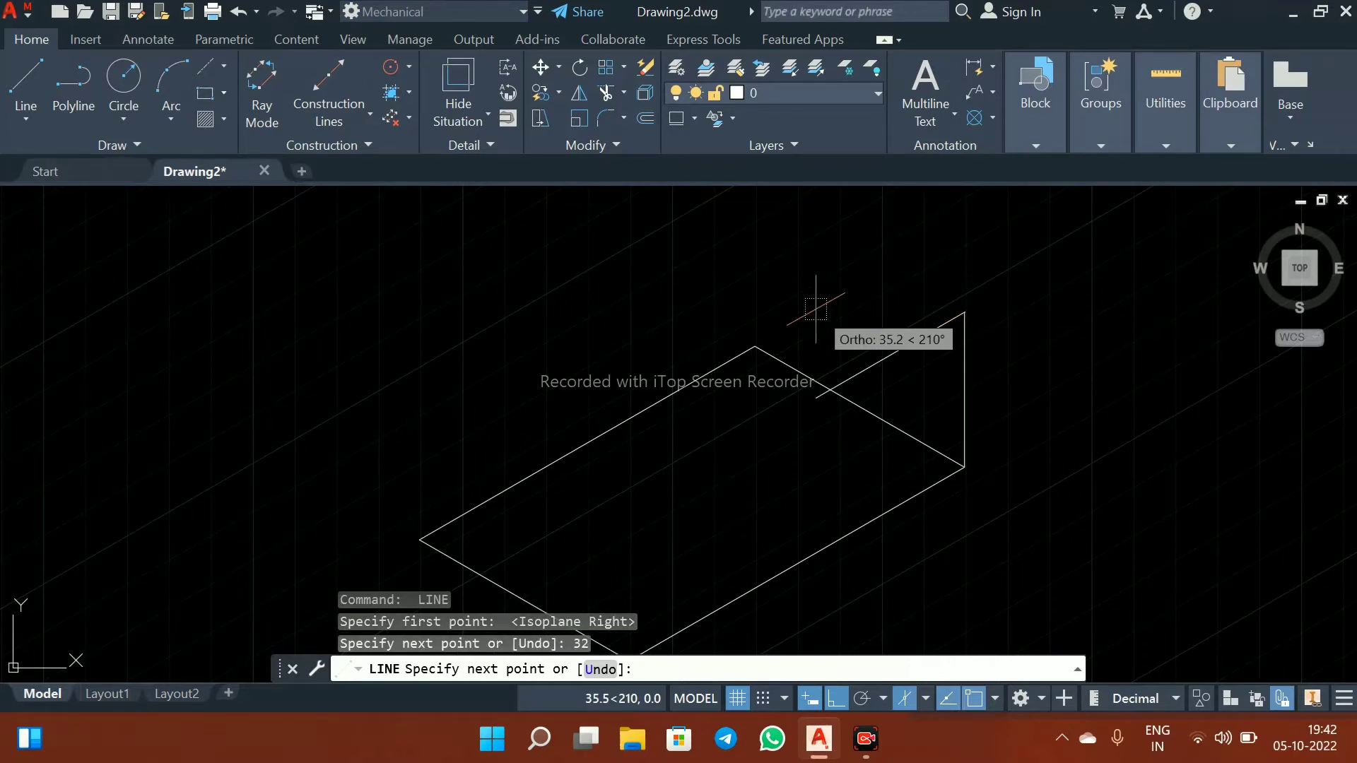
Continue the line 80 long at 210°, bring it straight down to the base's front corner, and finish it
mouse_move(609, 394)
middle_down()
mouse_move(629, 304)
mouse_move(642, 381)
middle_up()
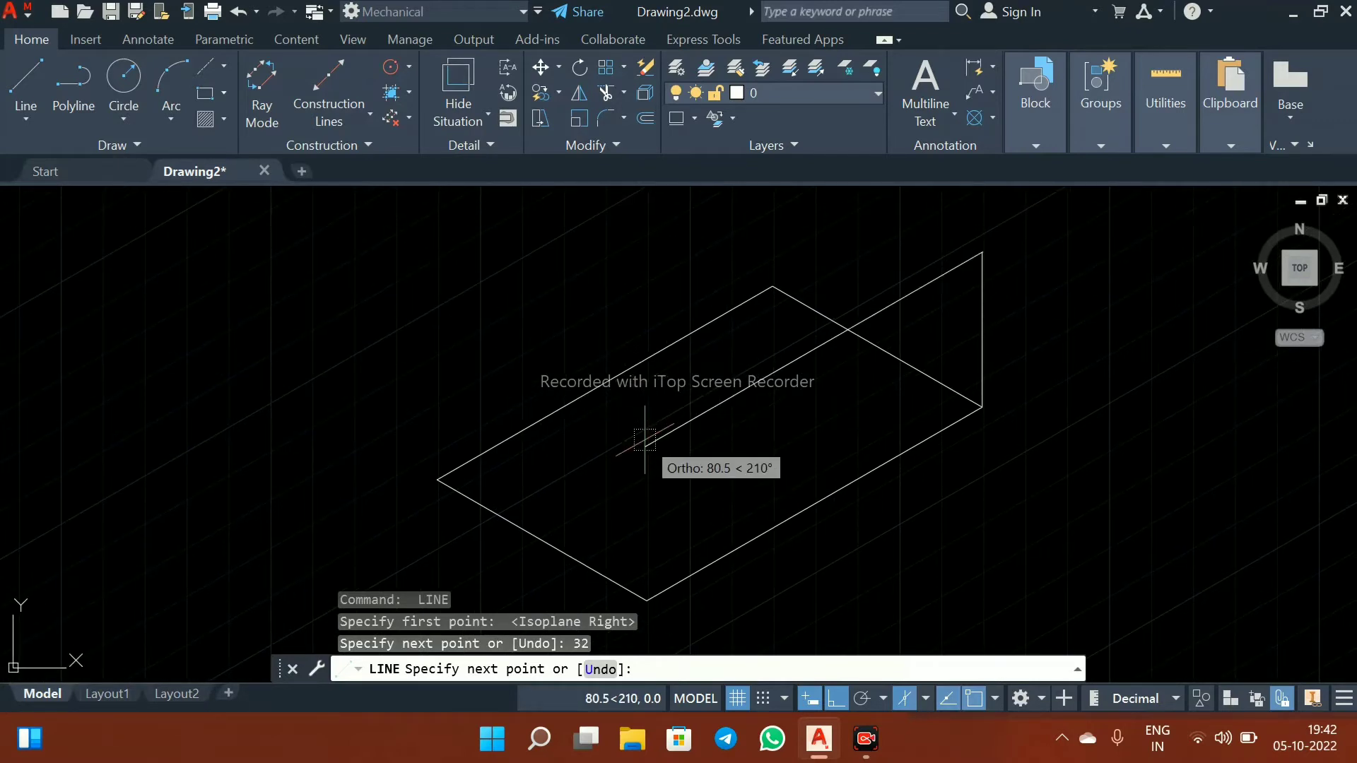
text(80)
key(Return)
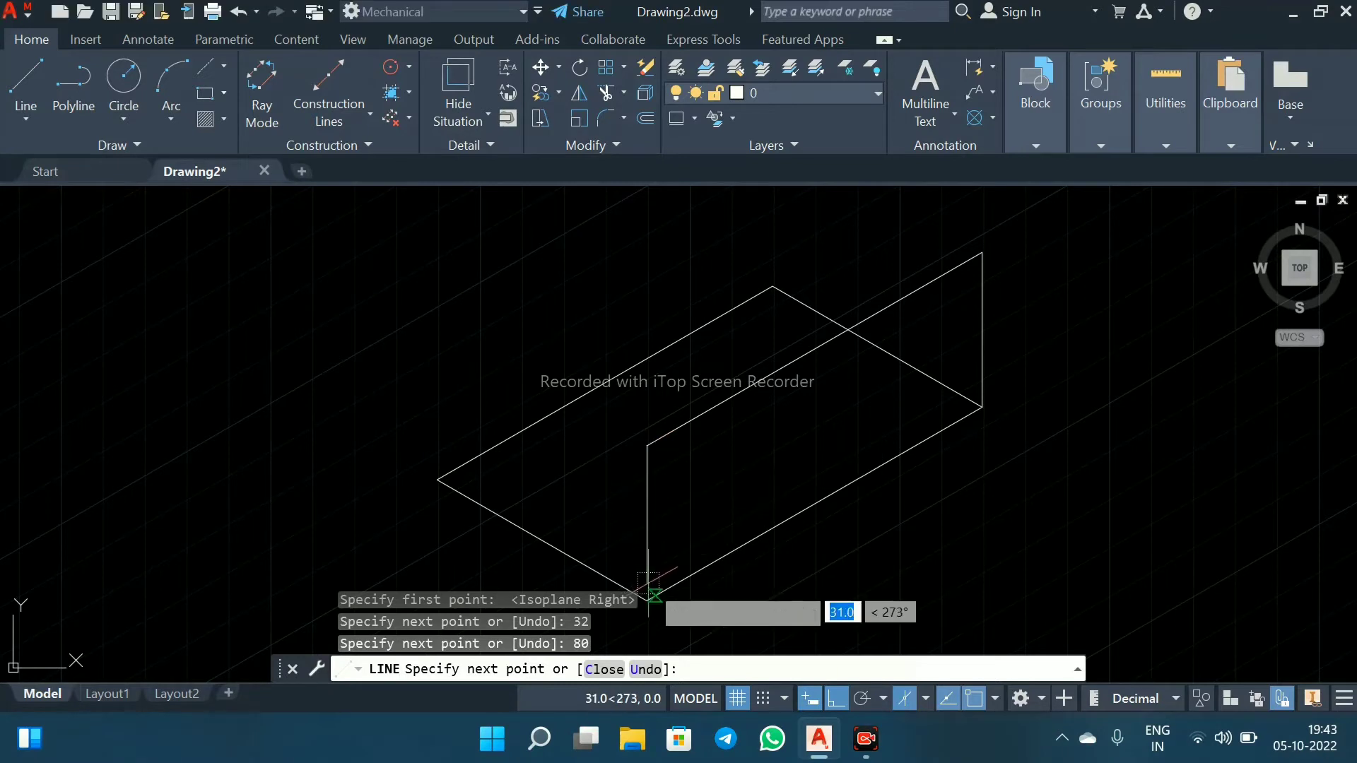
click(646, 600)
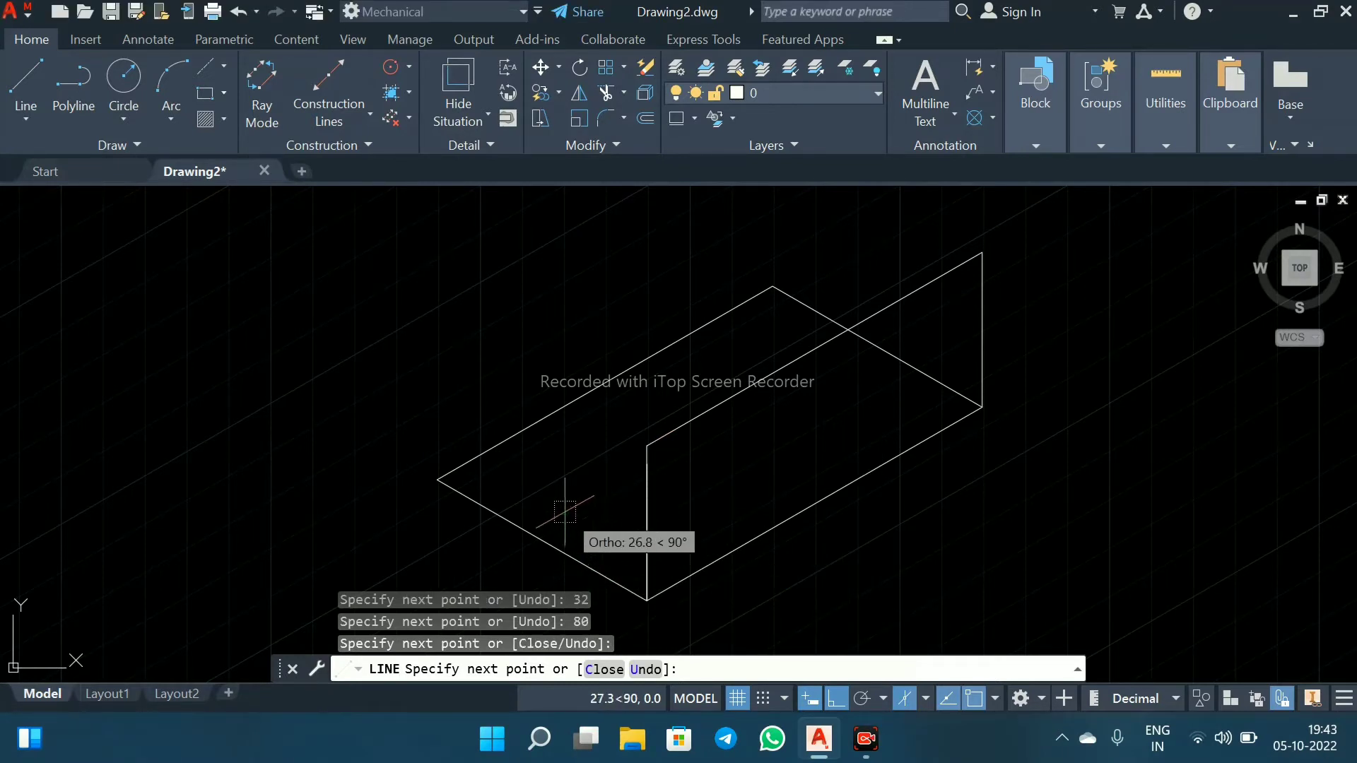
key(Escape)
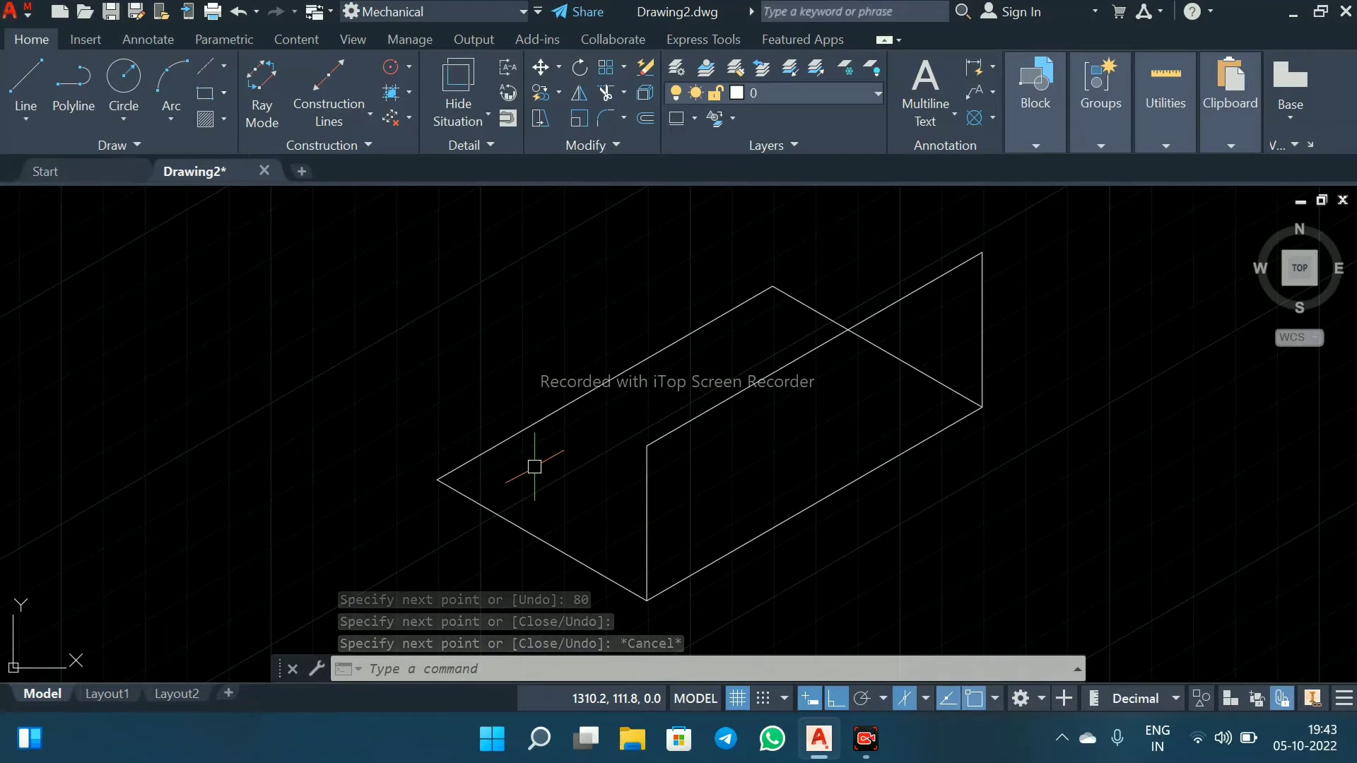
In isoplane Left, draw a line from the upper front corner 50 long at 150°, then down to the base's left corner
key(F5)
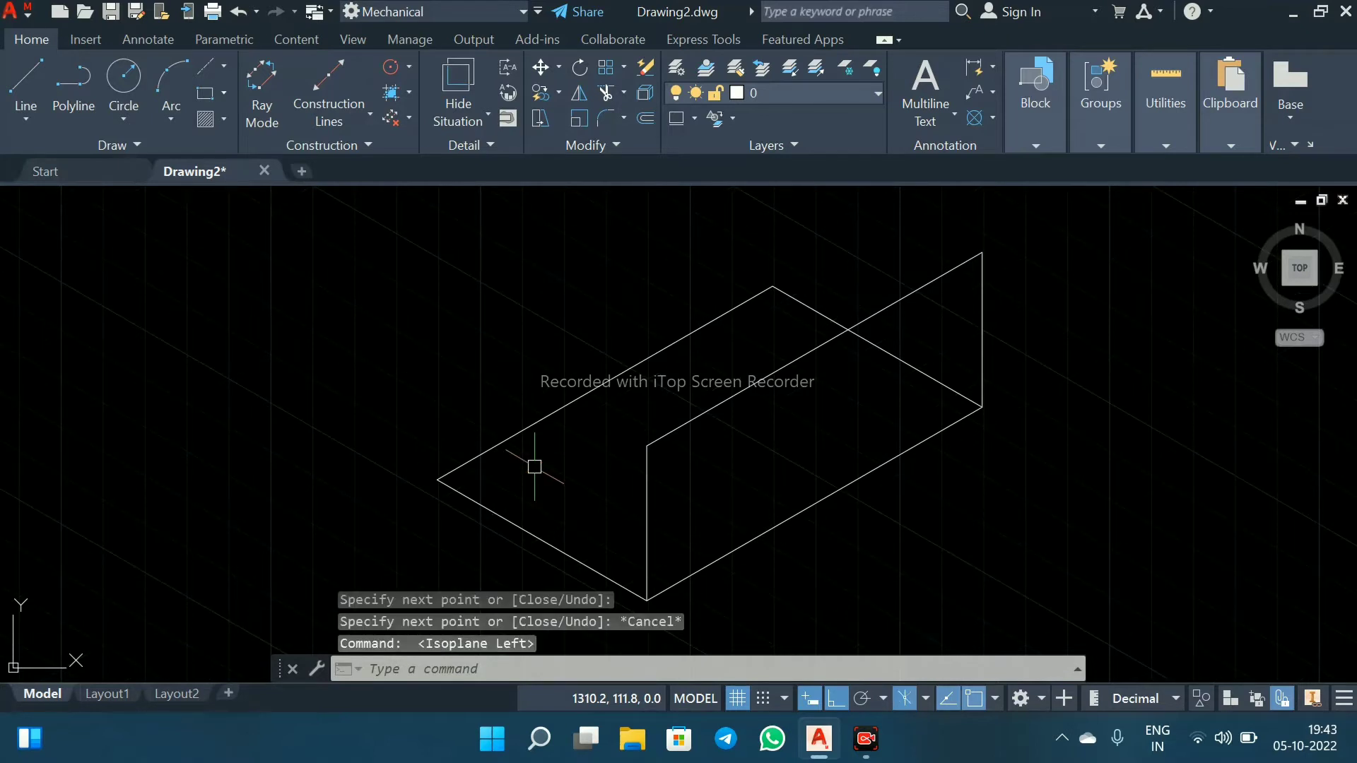
key(Return)
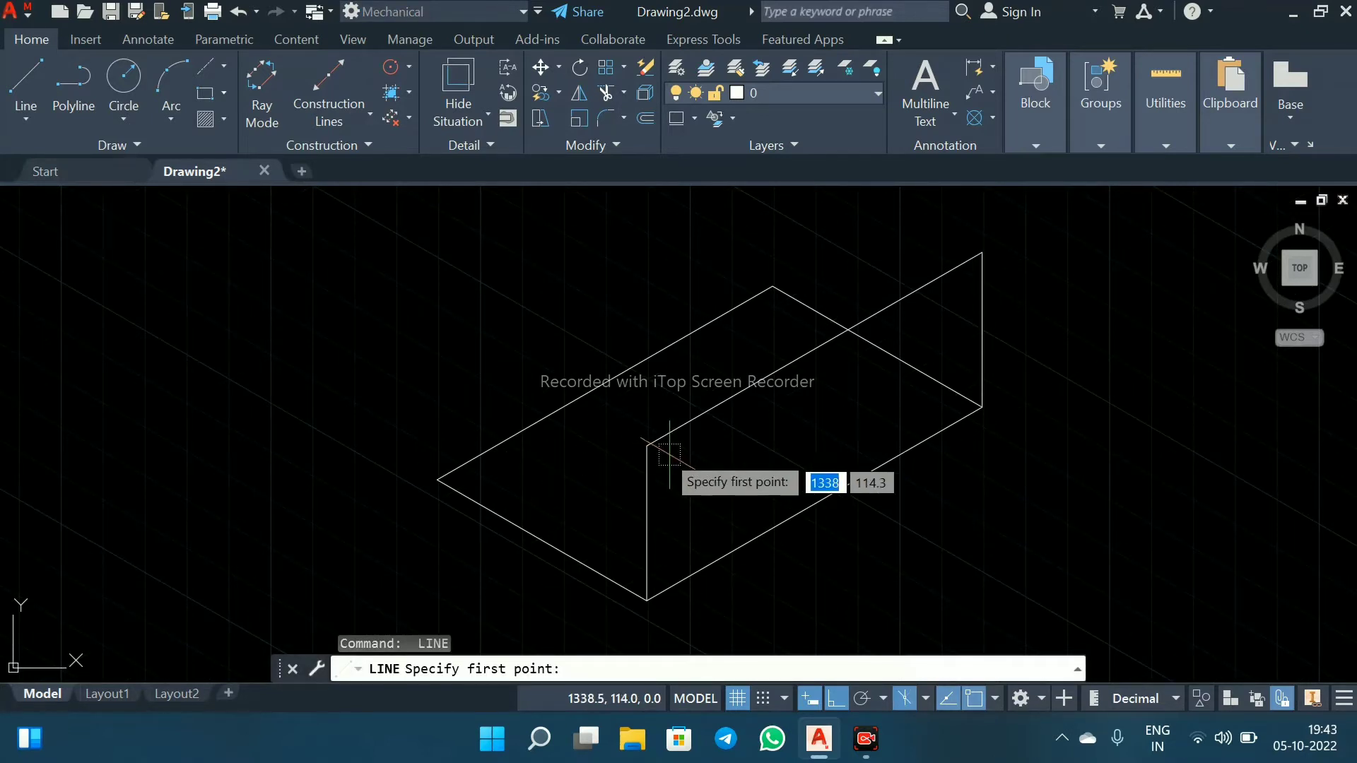
click(647, 446)
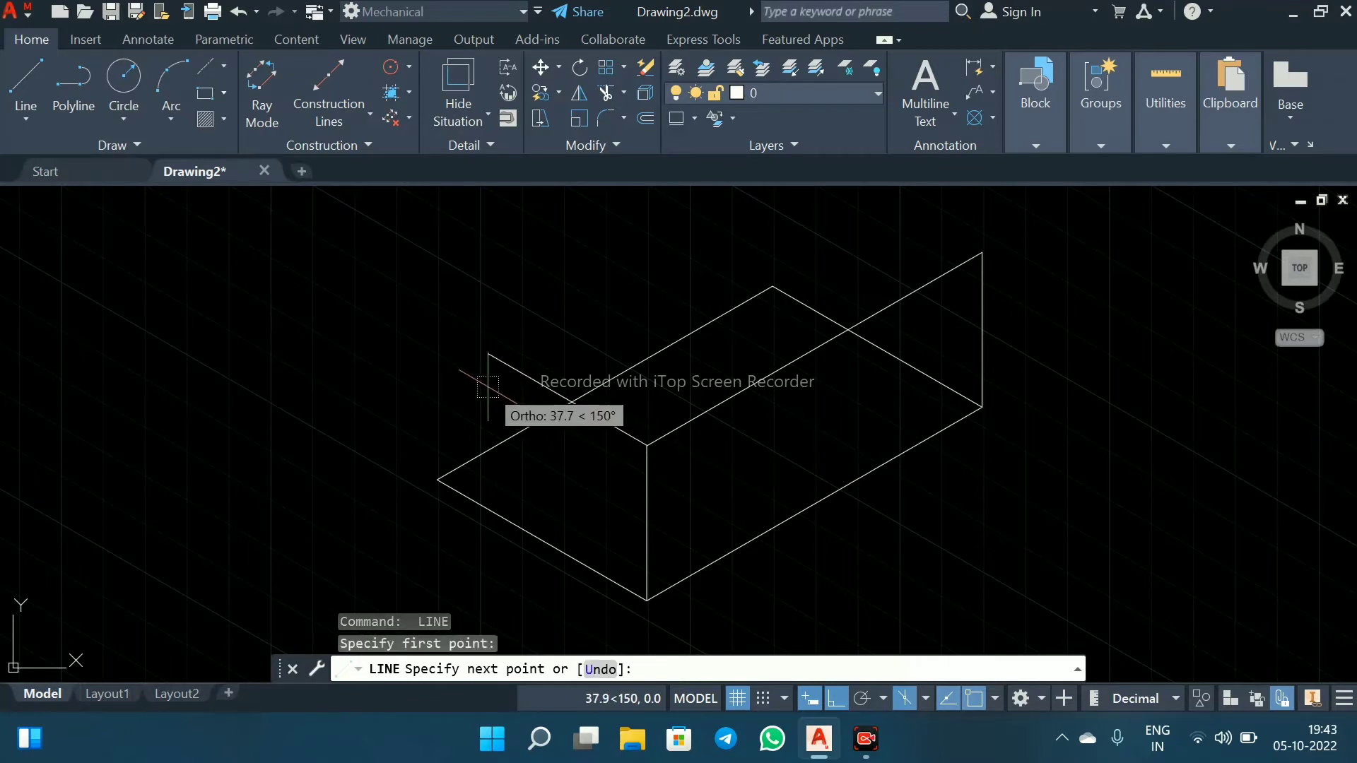
text(50)
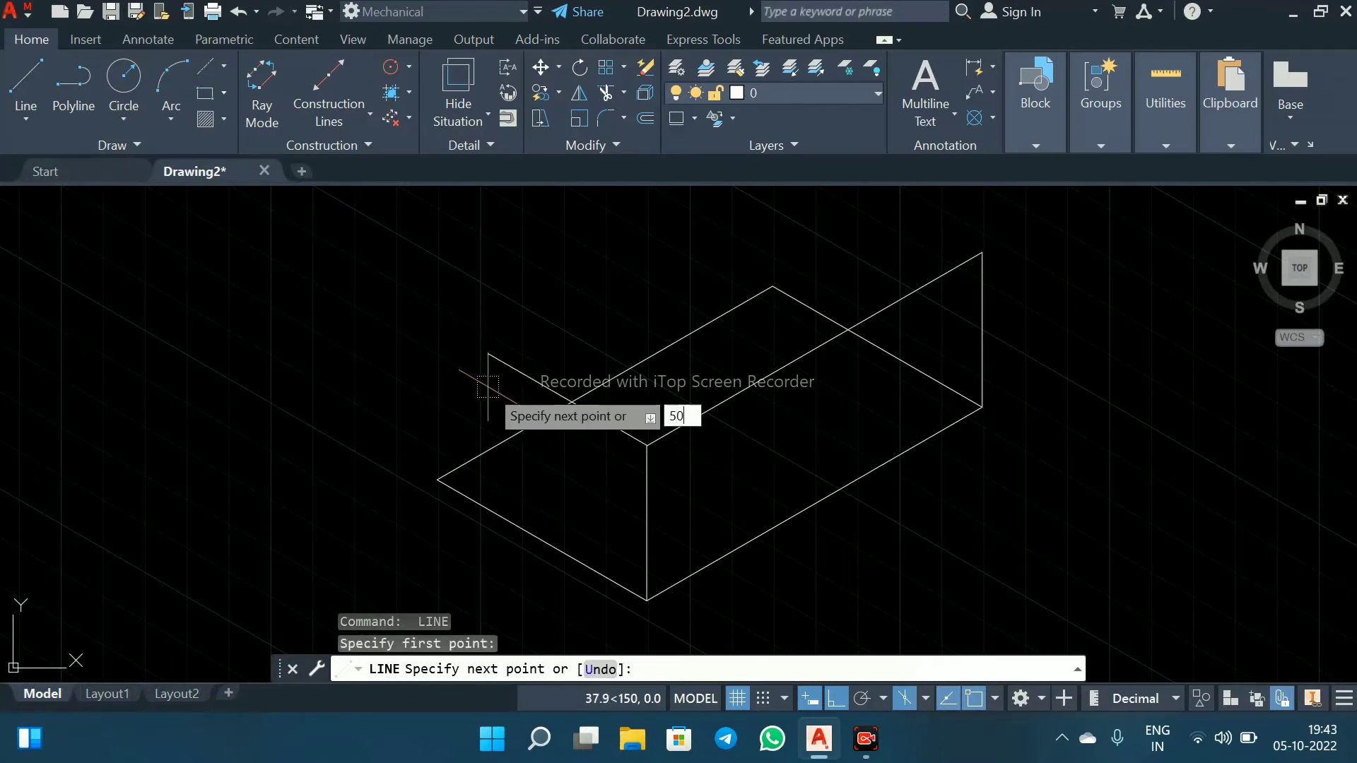
key(Return)
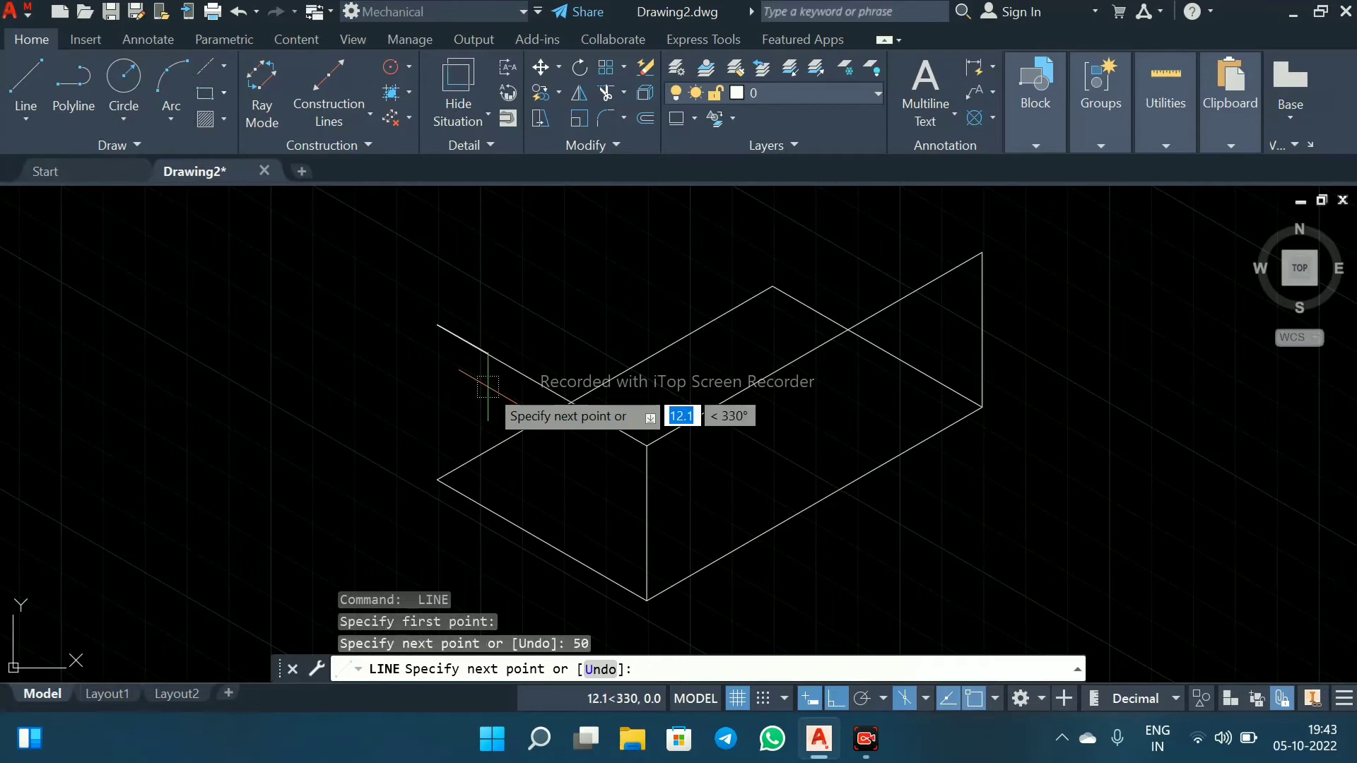
click(438, 479)
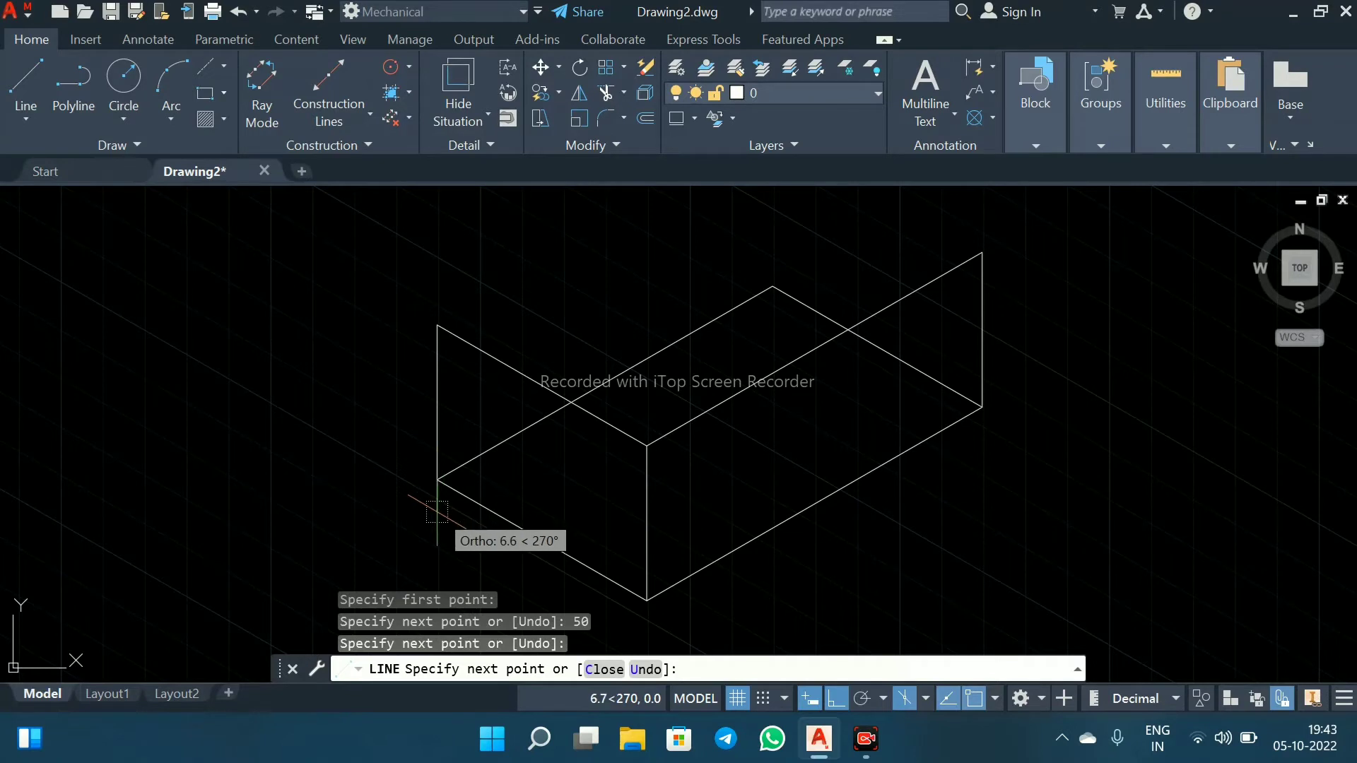
key(Escape)
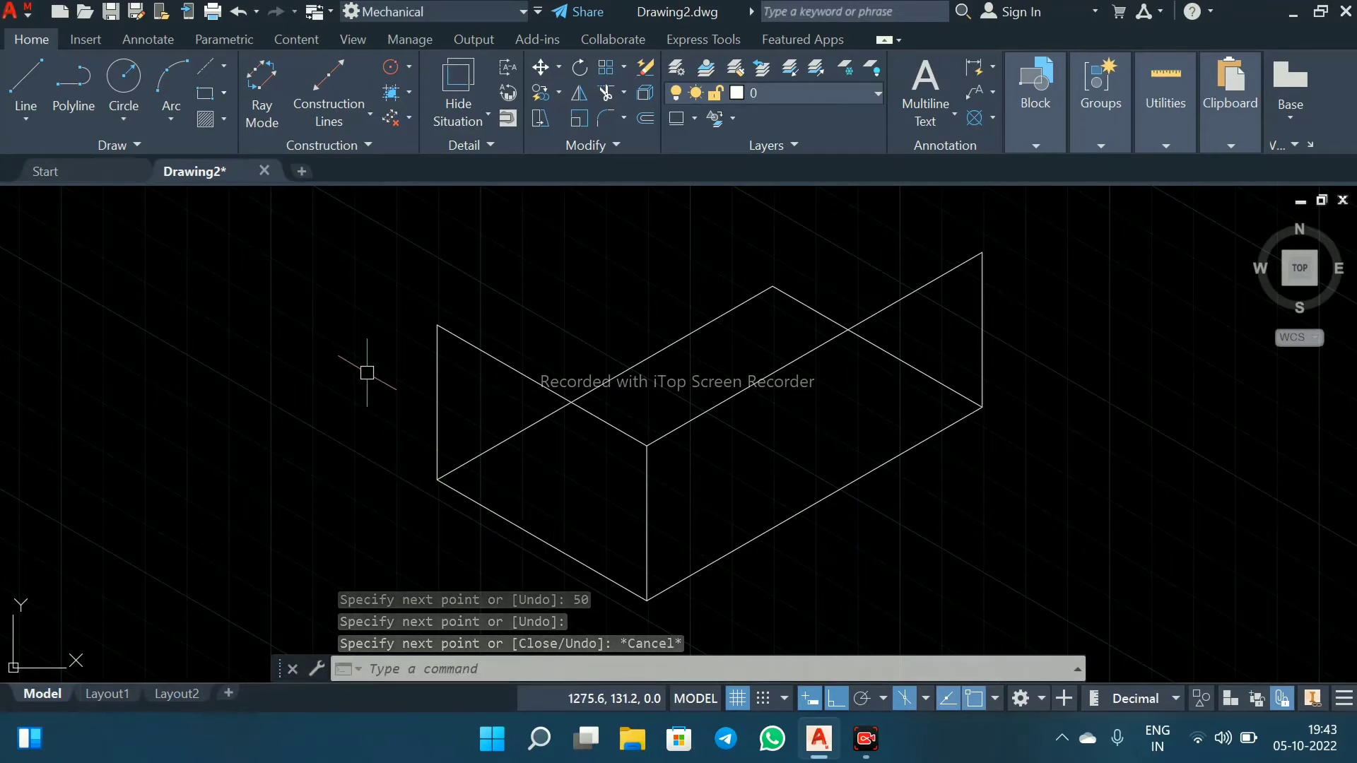
In isoplane Top, draw a line from the upper left corner 80 long at 30°, and join it to the upper right corner
key(F5)
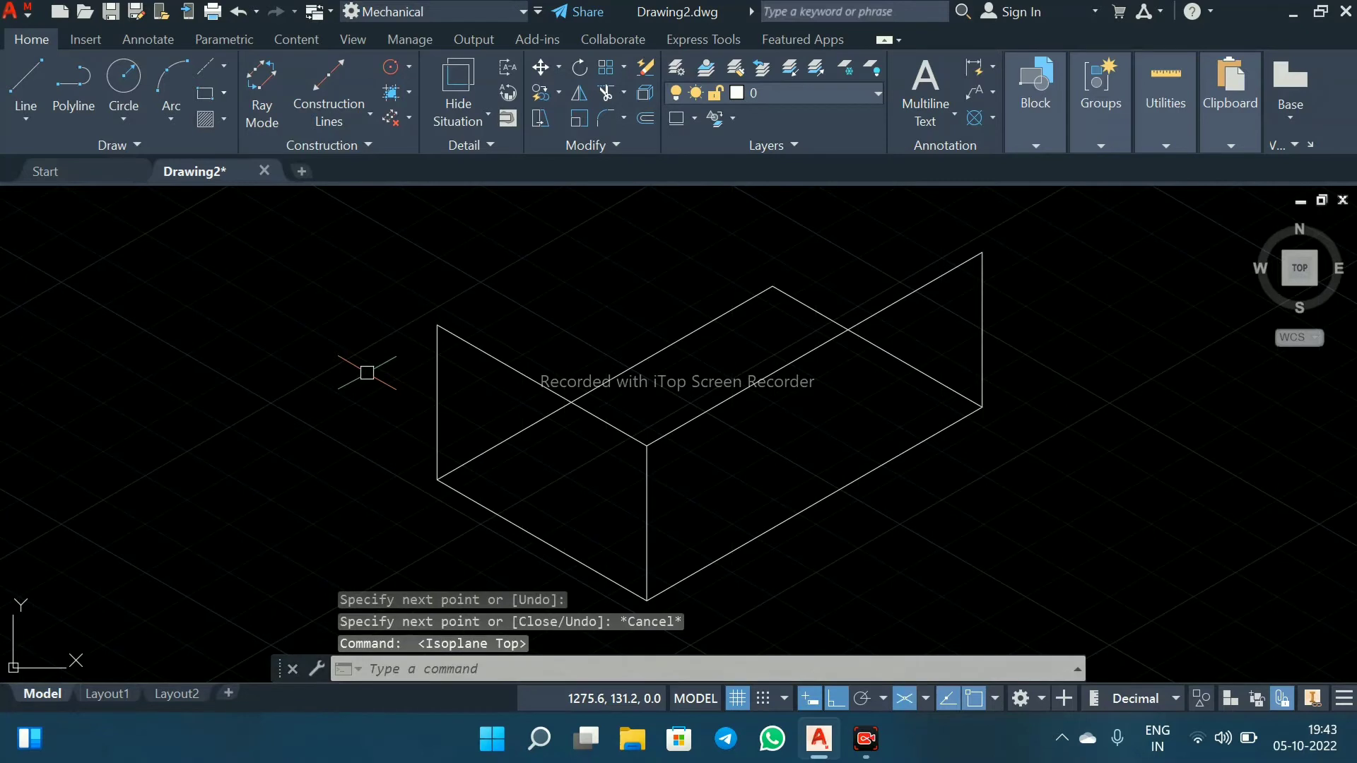
text(L)
key(Return)
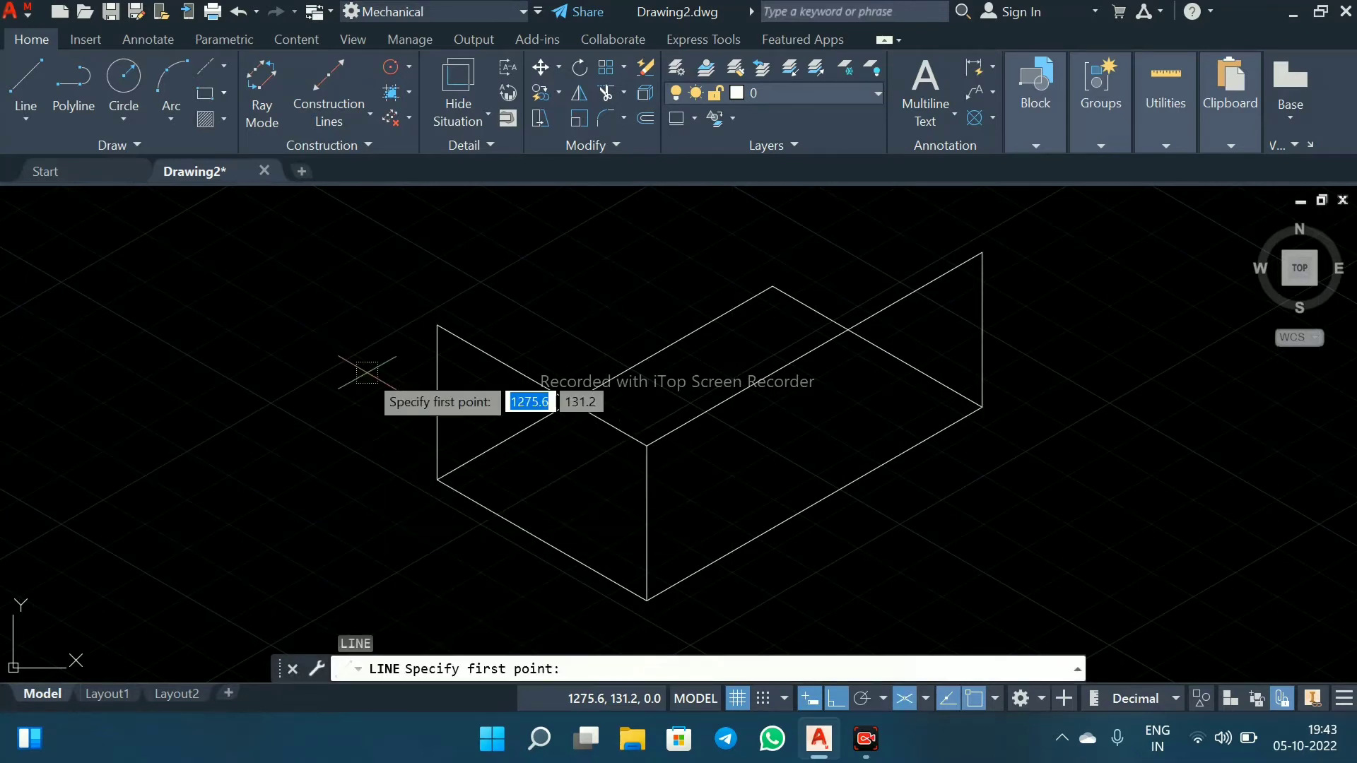
click(438, 323)
middle_drag(664, 239, 624, 297)
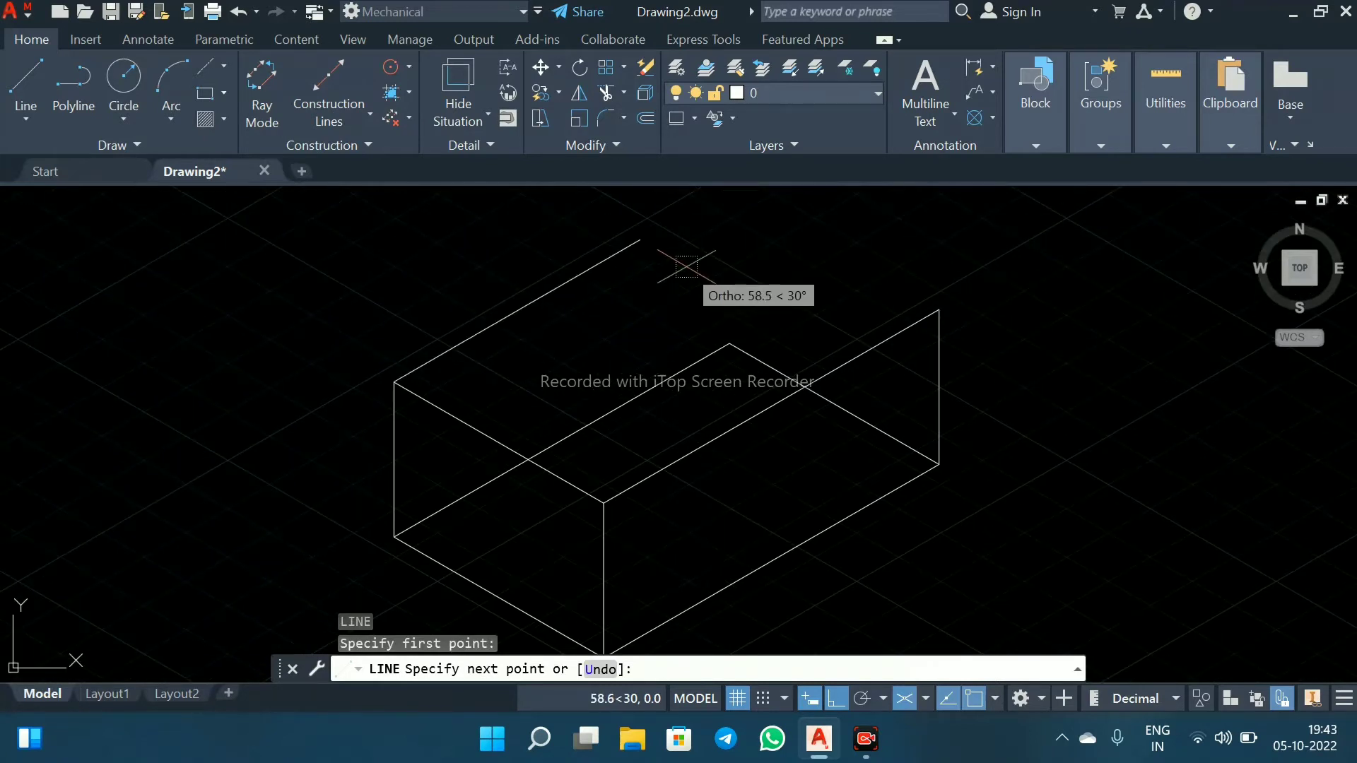
text(80)
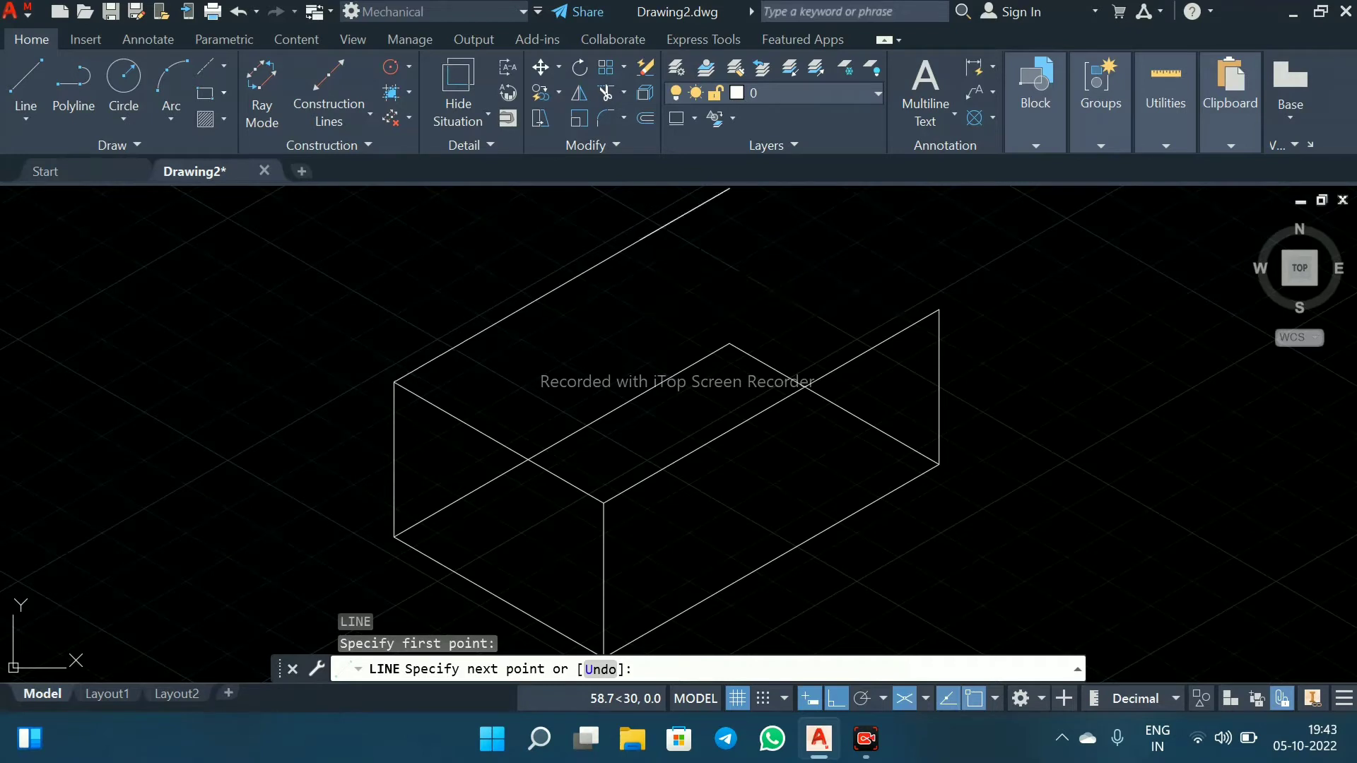
key(Return)
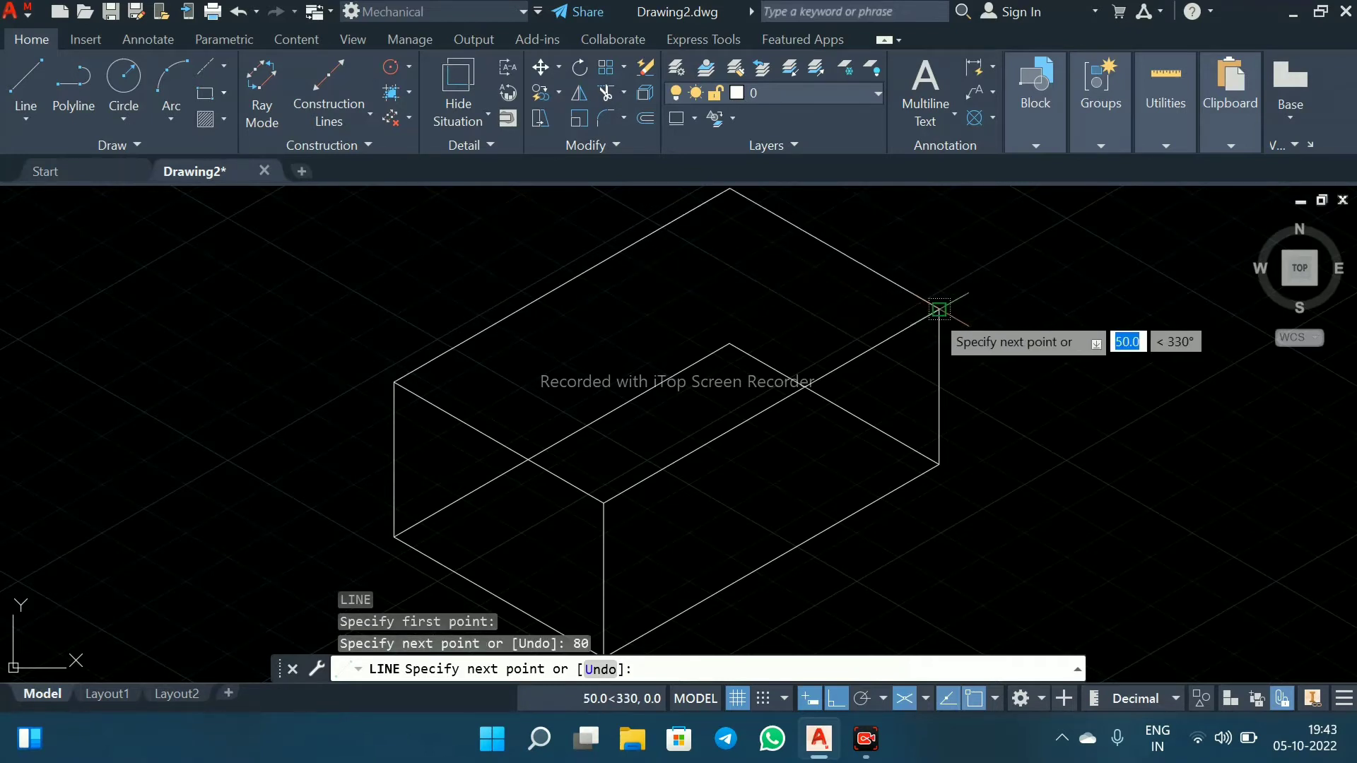
scroll(888, 349, down, 3)
scroll(808, 410, up, 3)
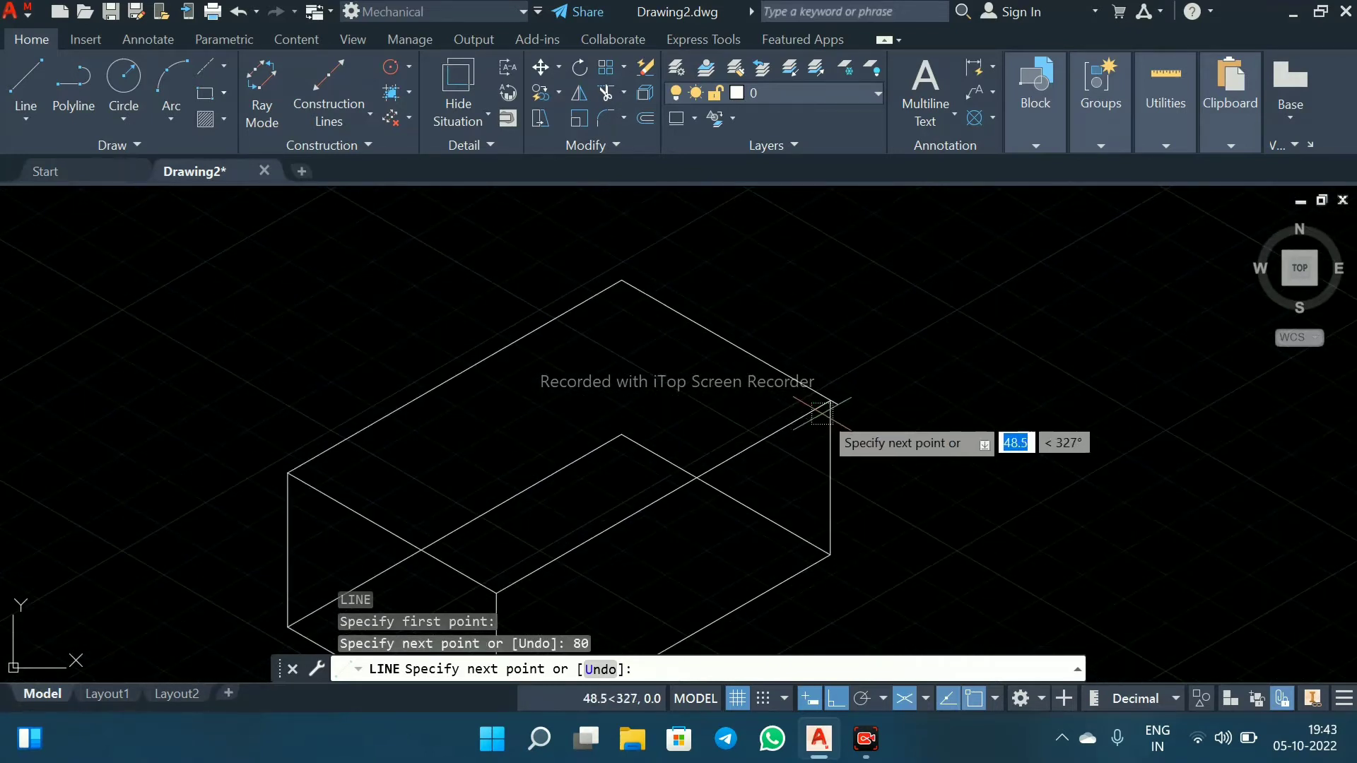
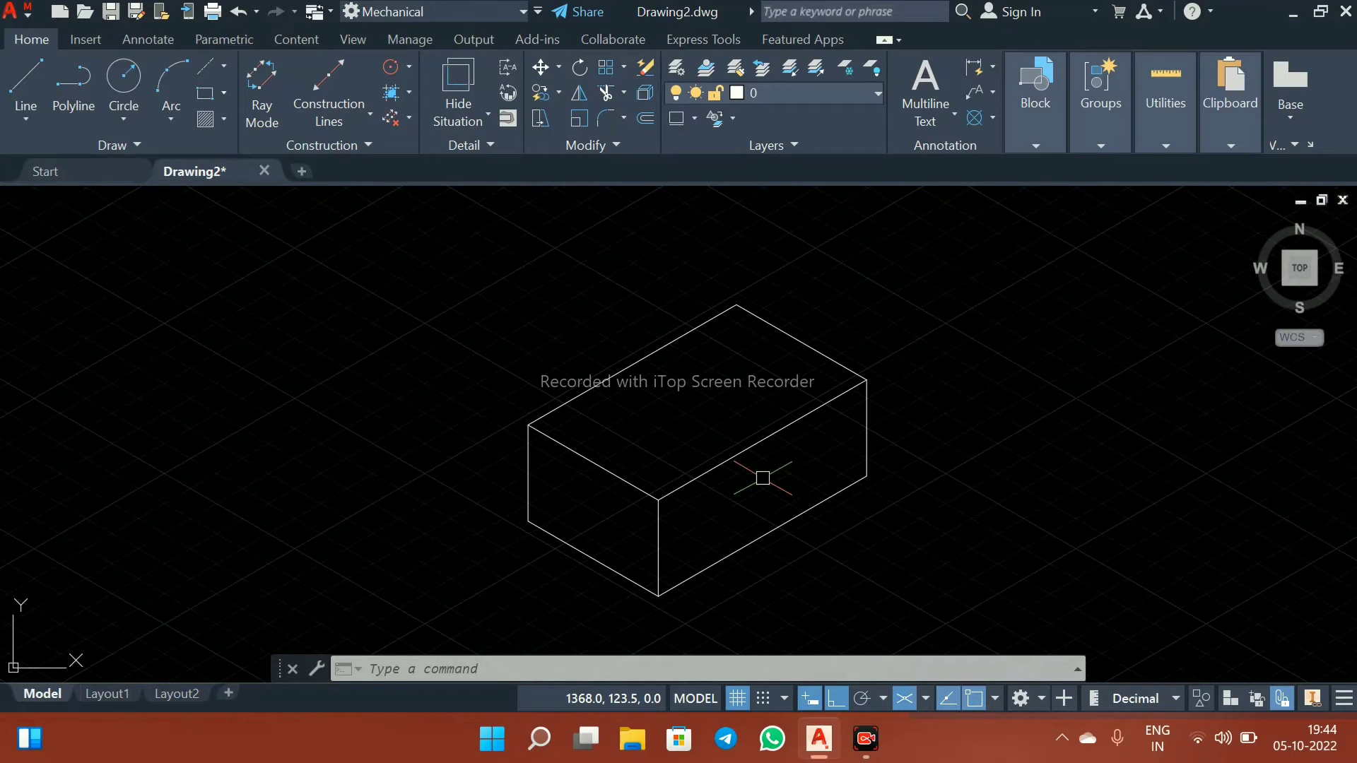
key(Delete)
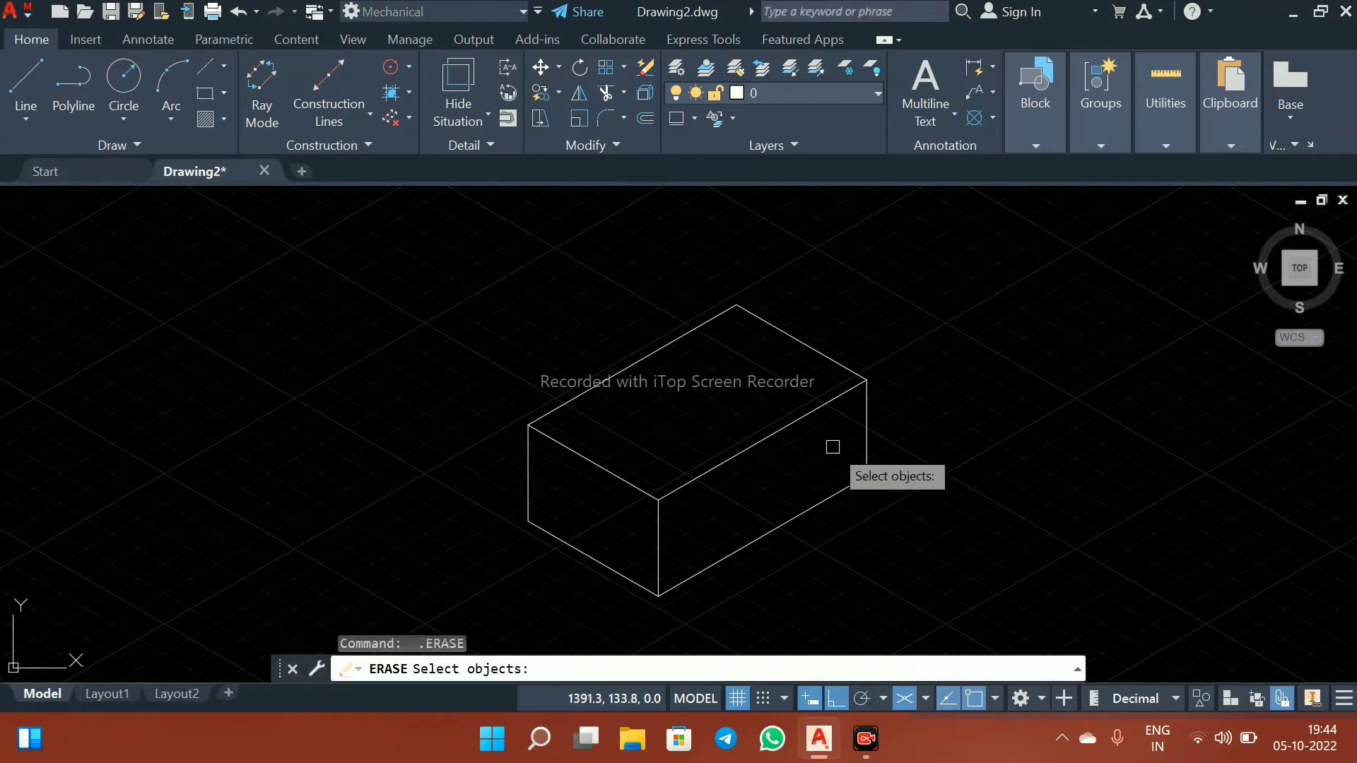
key(Escape)
In isoplane Top, draw a line from the block's upper right corner 15 long at 150°, 25 long at 210°, and past the rear edge at 150°
text(L)
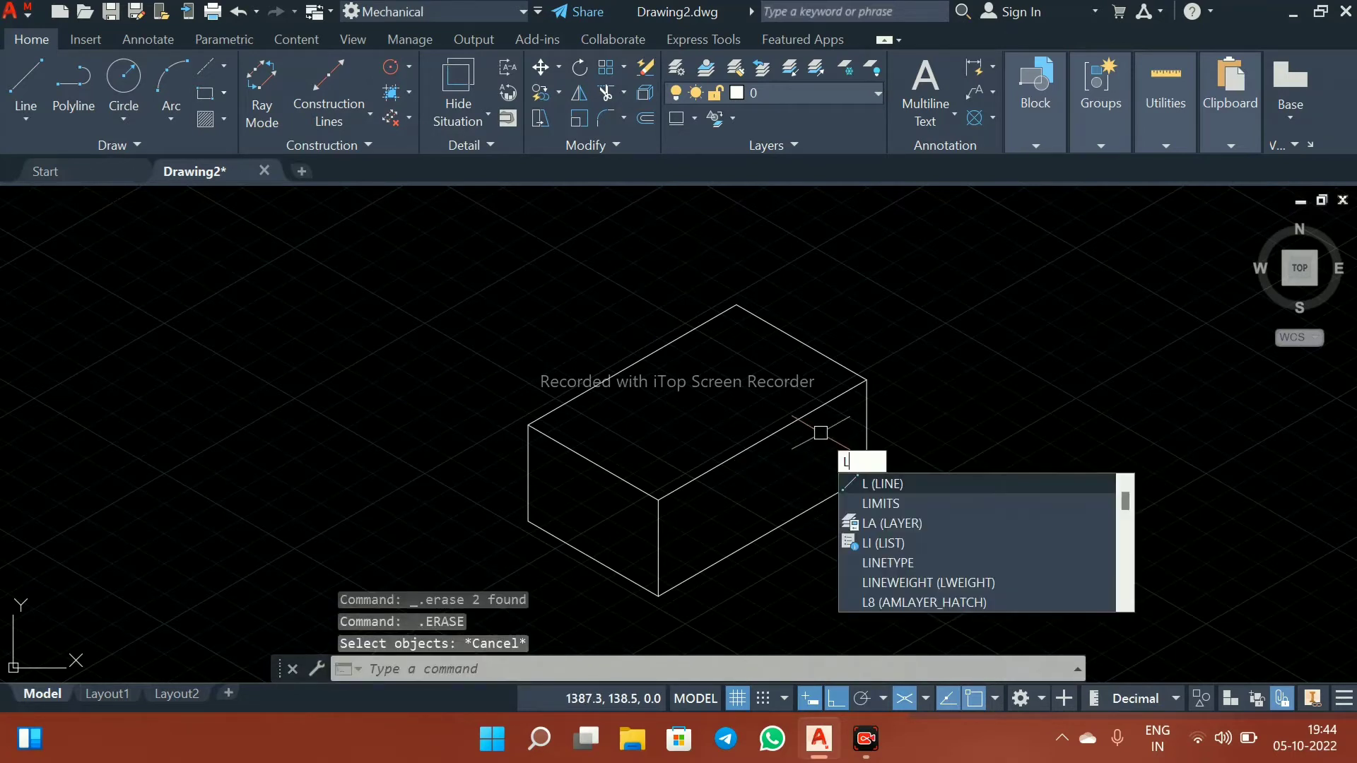
key(Return)
scroll(852, 390, up, 2)
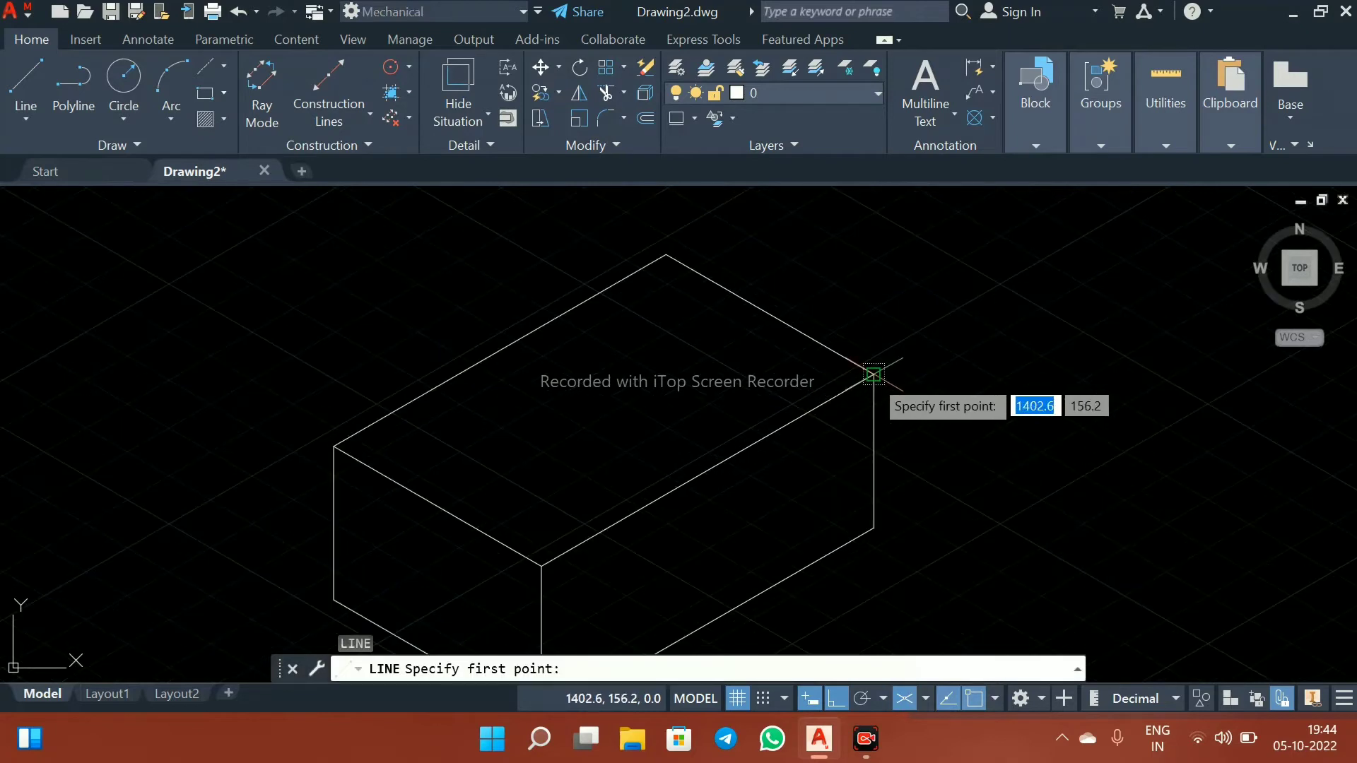
click(873, 375)
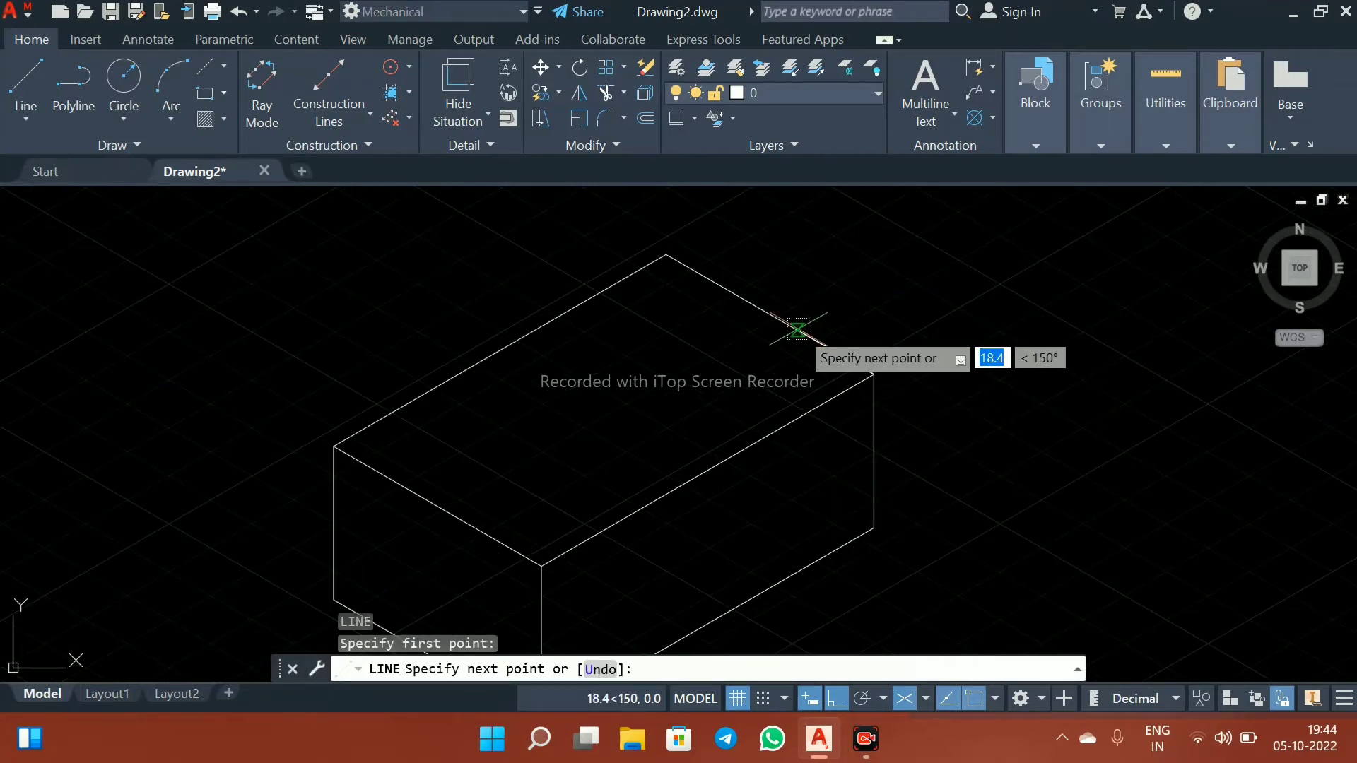
text(1)
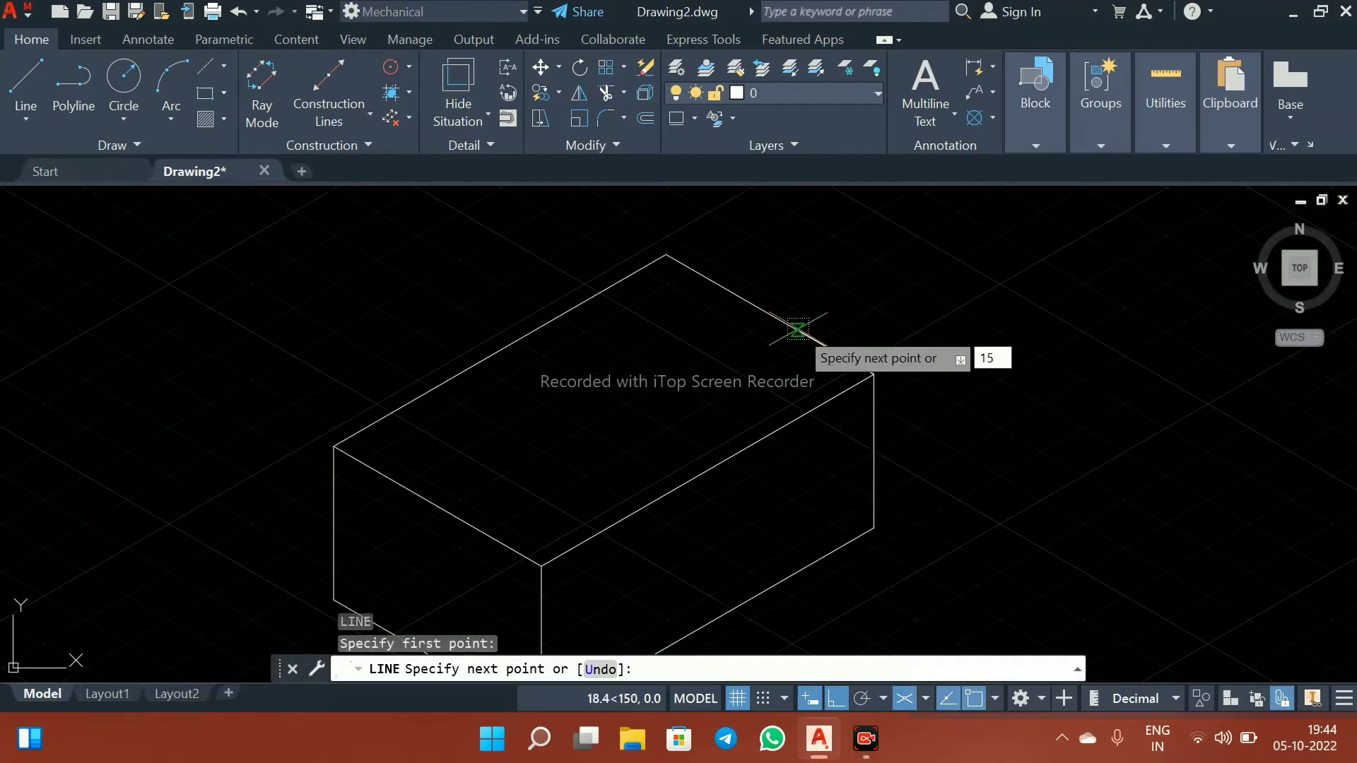
text(5)
key(Return)
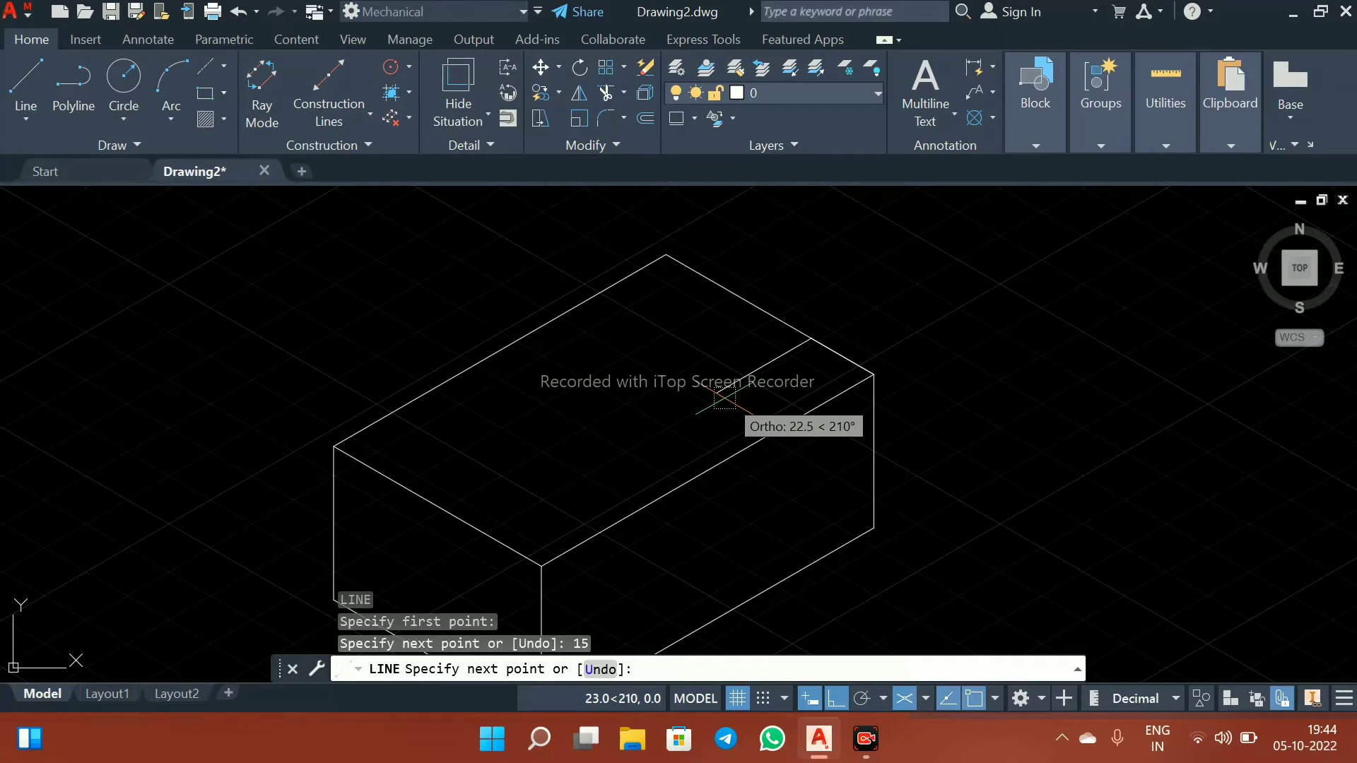
text(25)
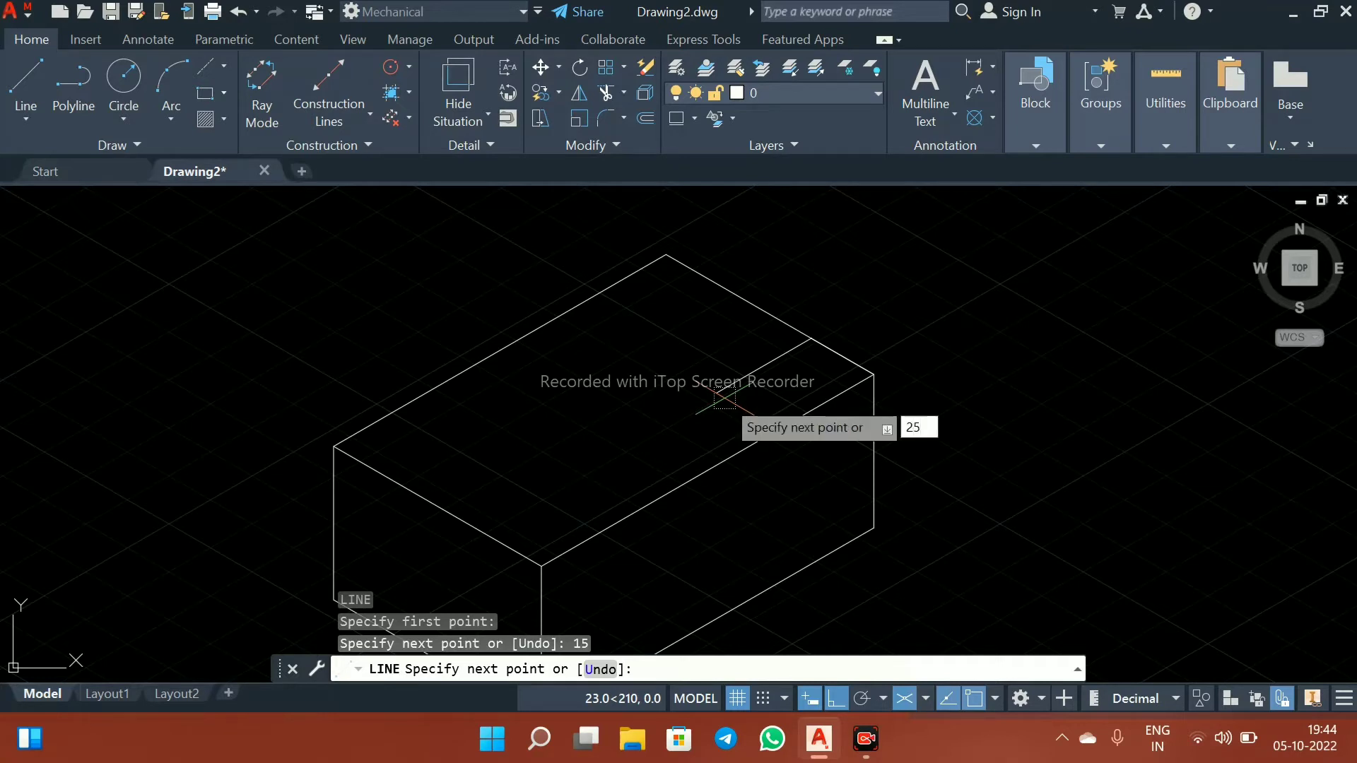
key(Return)
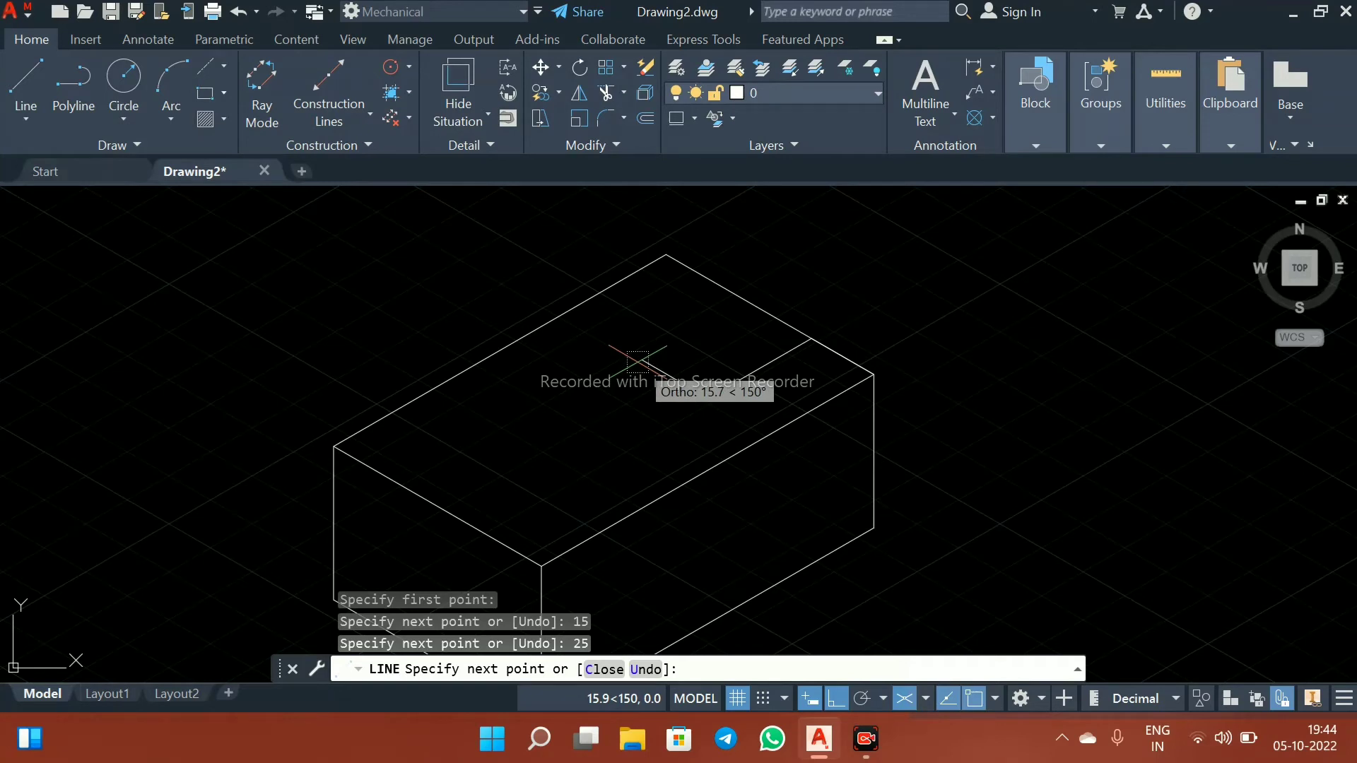
click(533, 295)
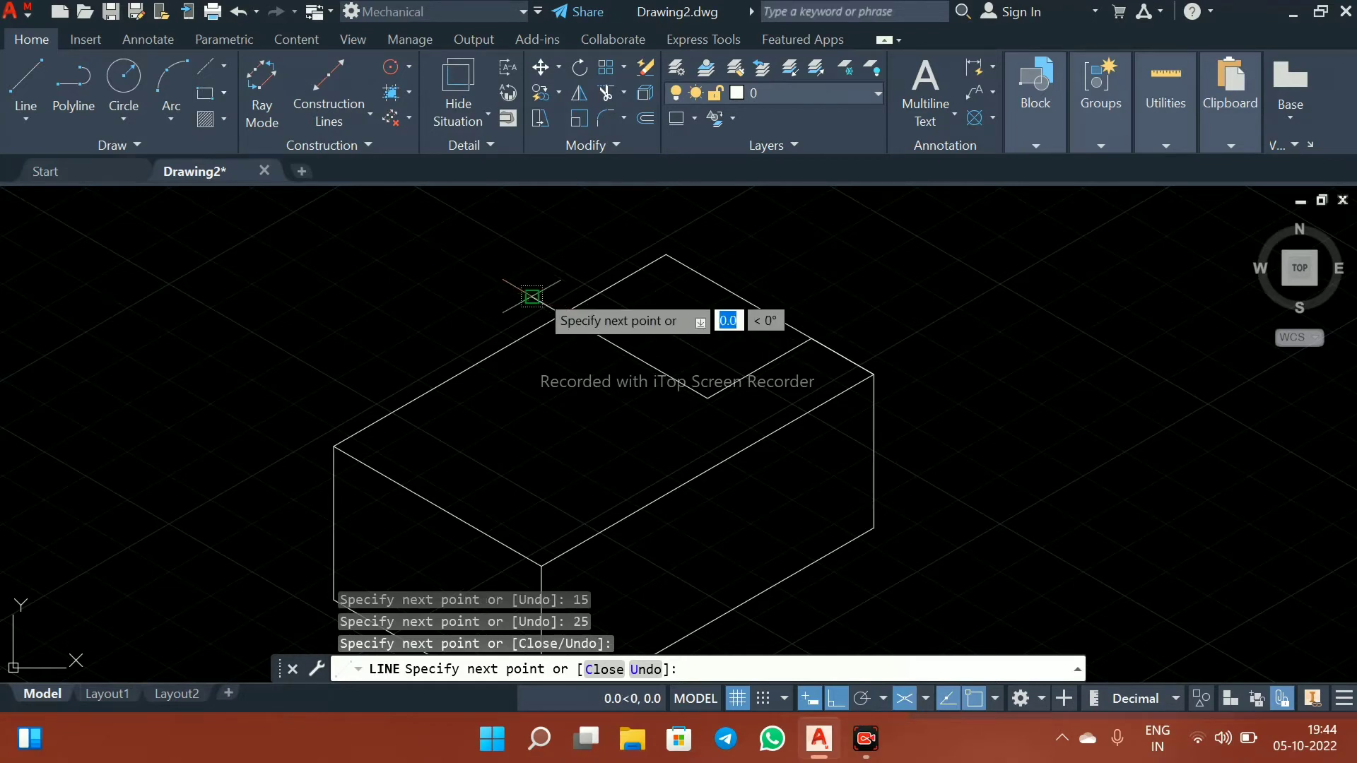
key(Escape)
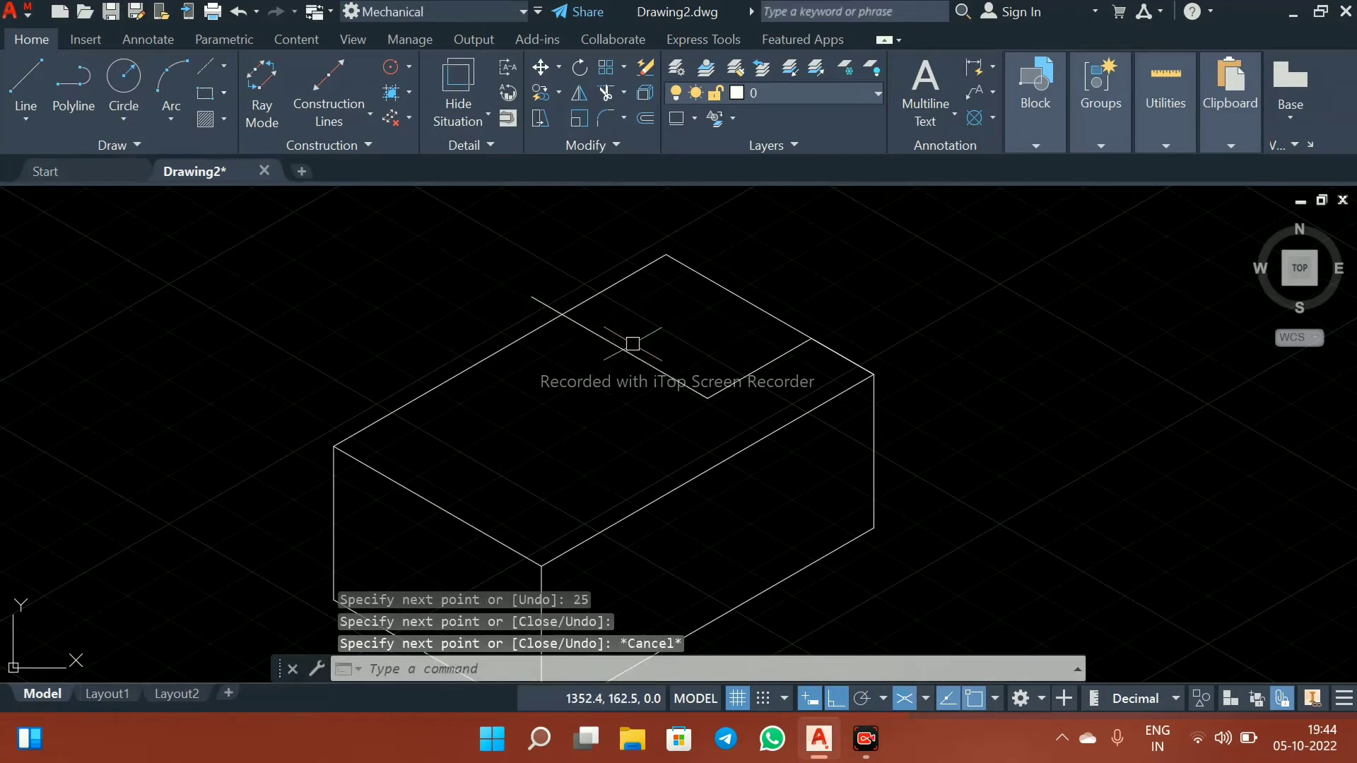
Trim the overhanging end of the new line where it crosses the block's upper rear edge
text(t)
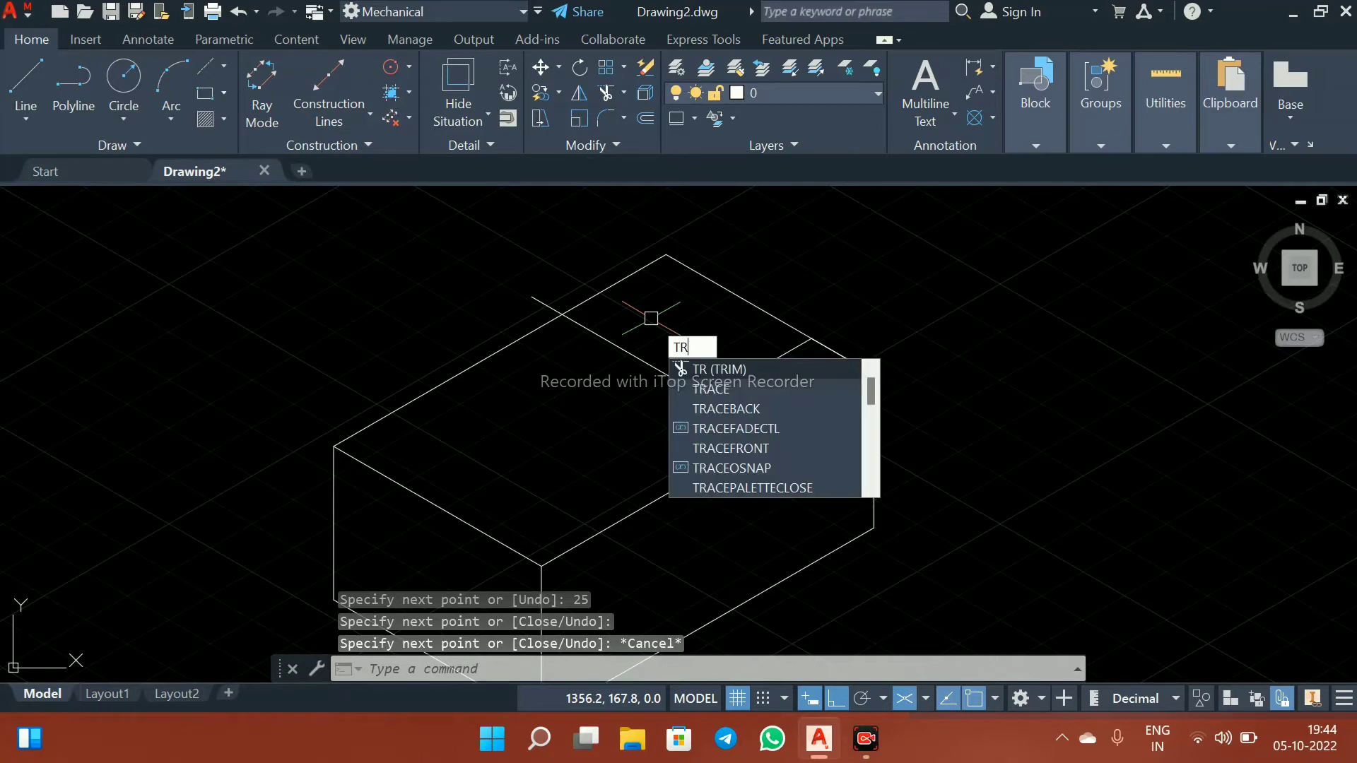
key(Escape)
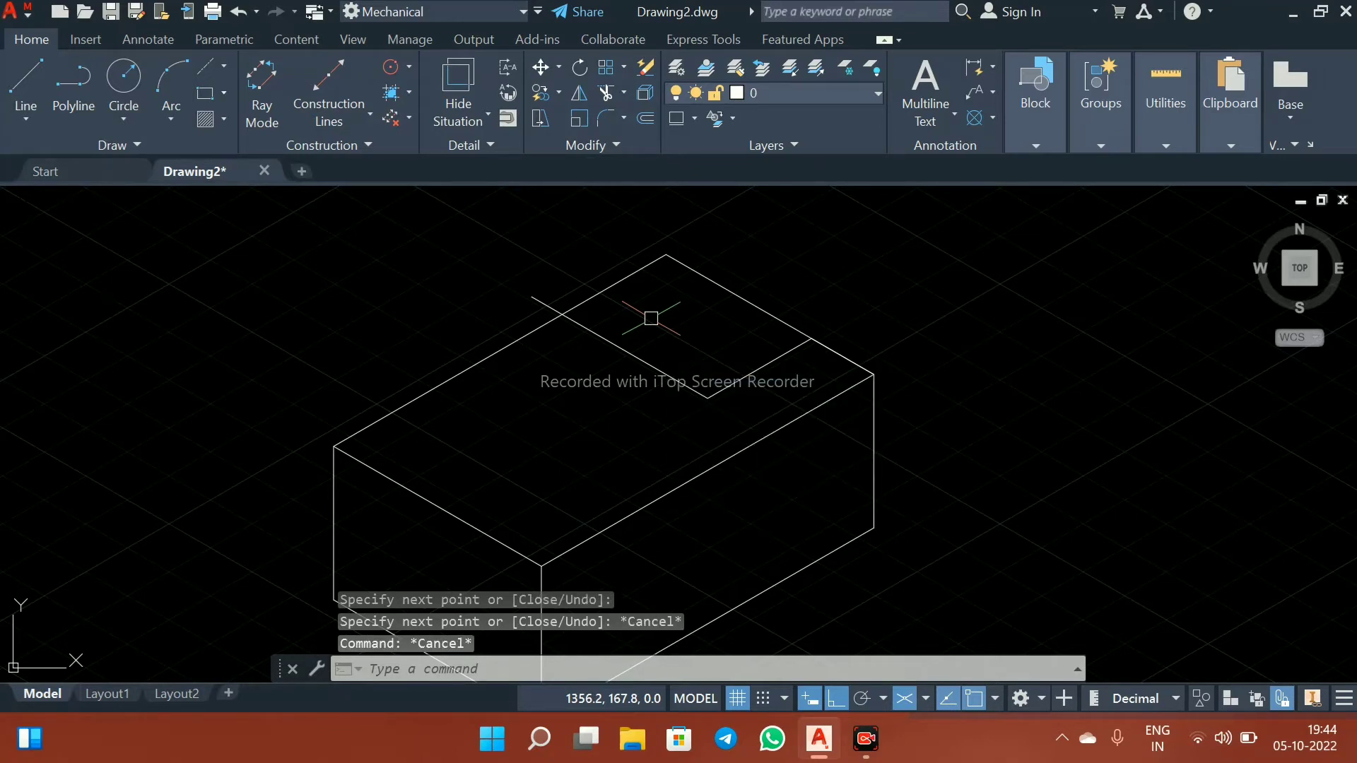
text(tr)
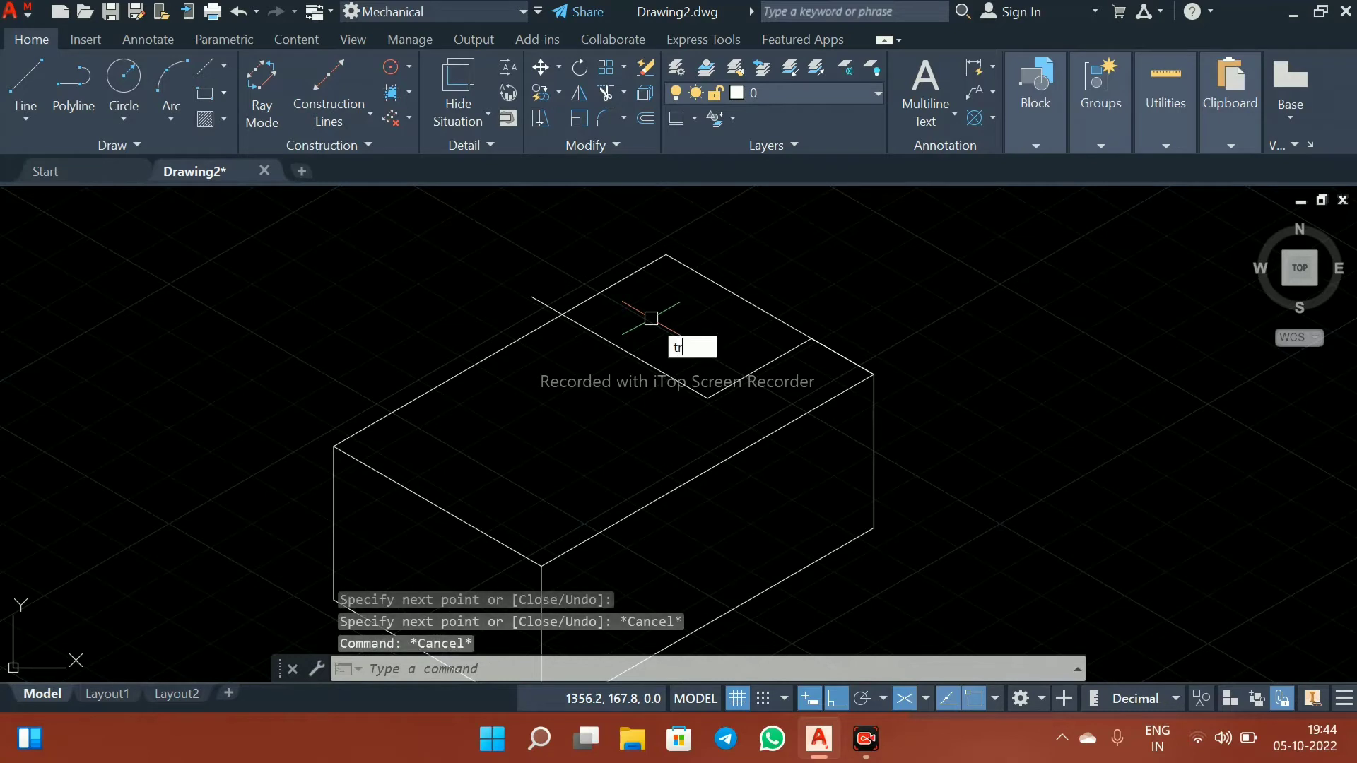
key(Return)
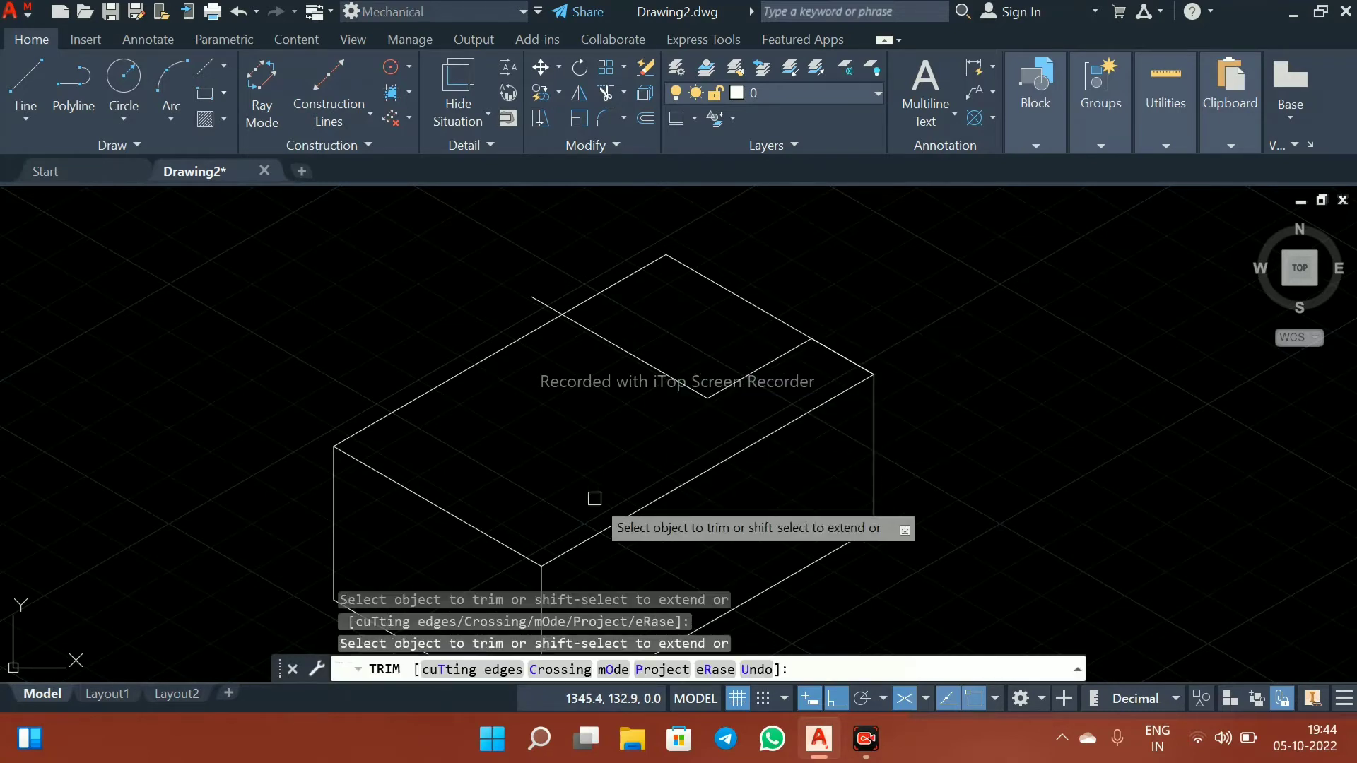
click(535, 299)
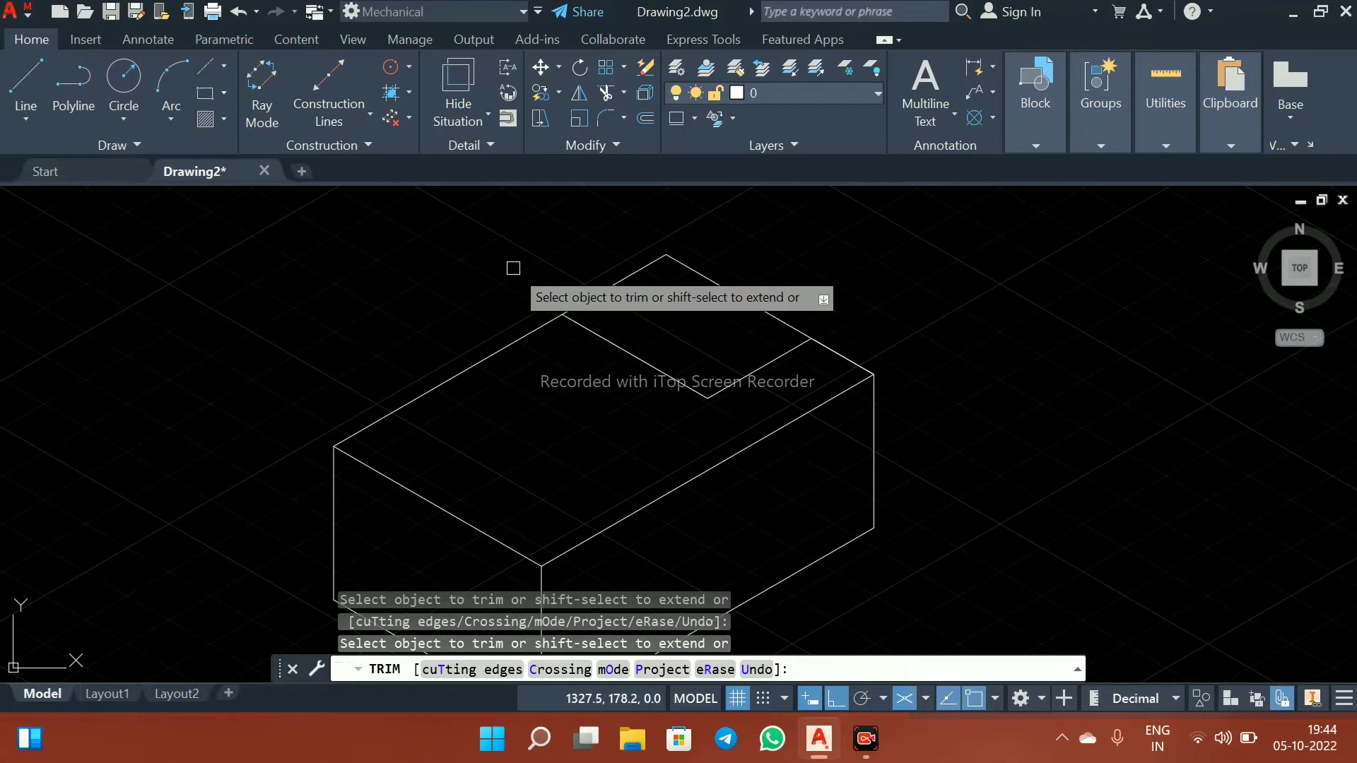
key(Escape)
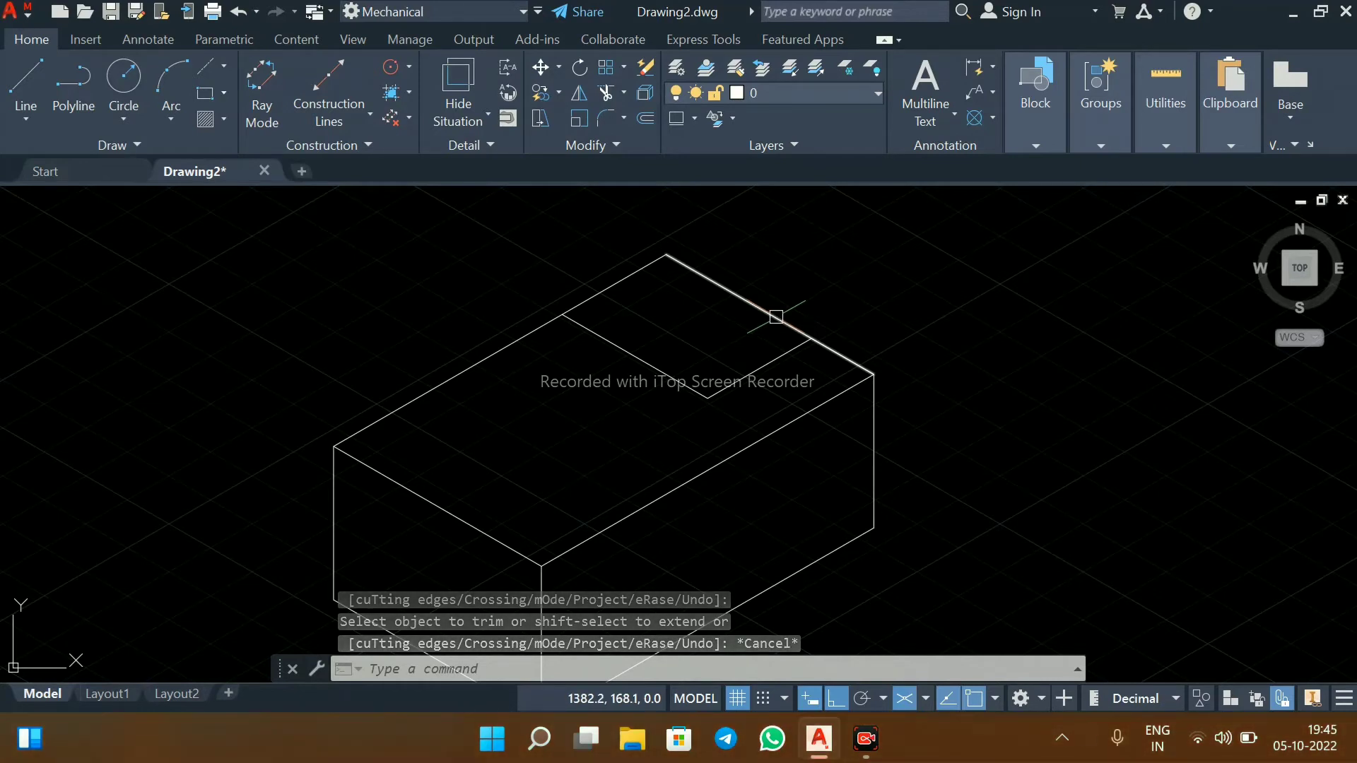
In isoplane Right, draw a line from the 15-long segment's end 25 up, 25 long at 210°, and down to the inner corner
key(F5)
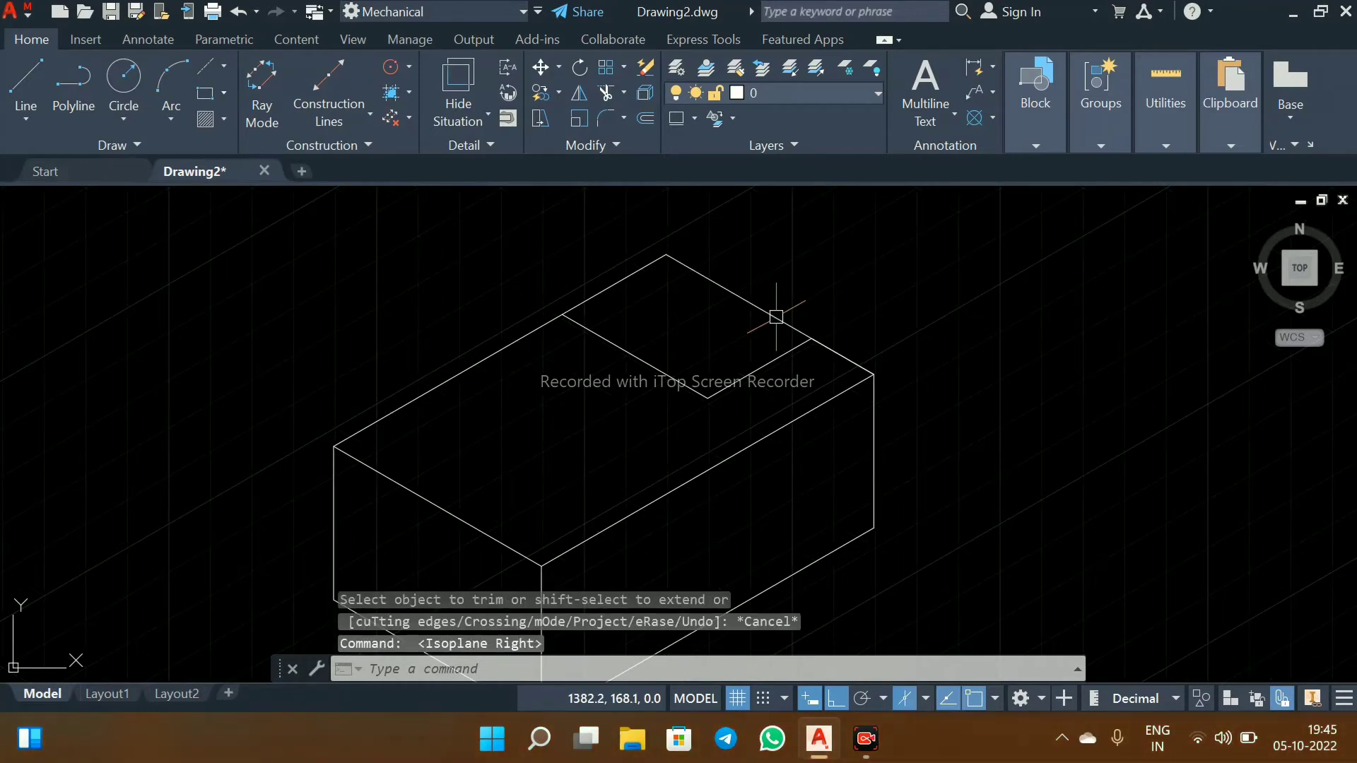
text(L)
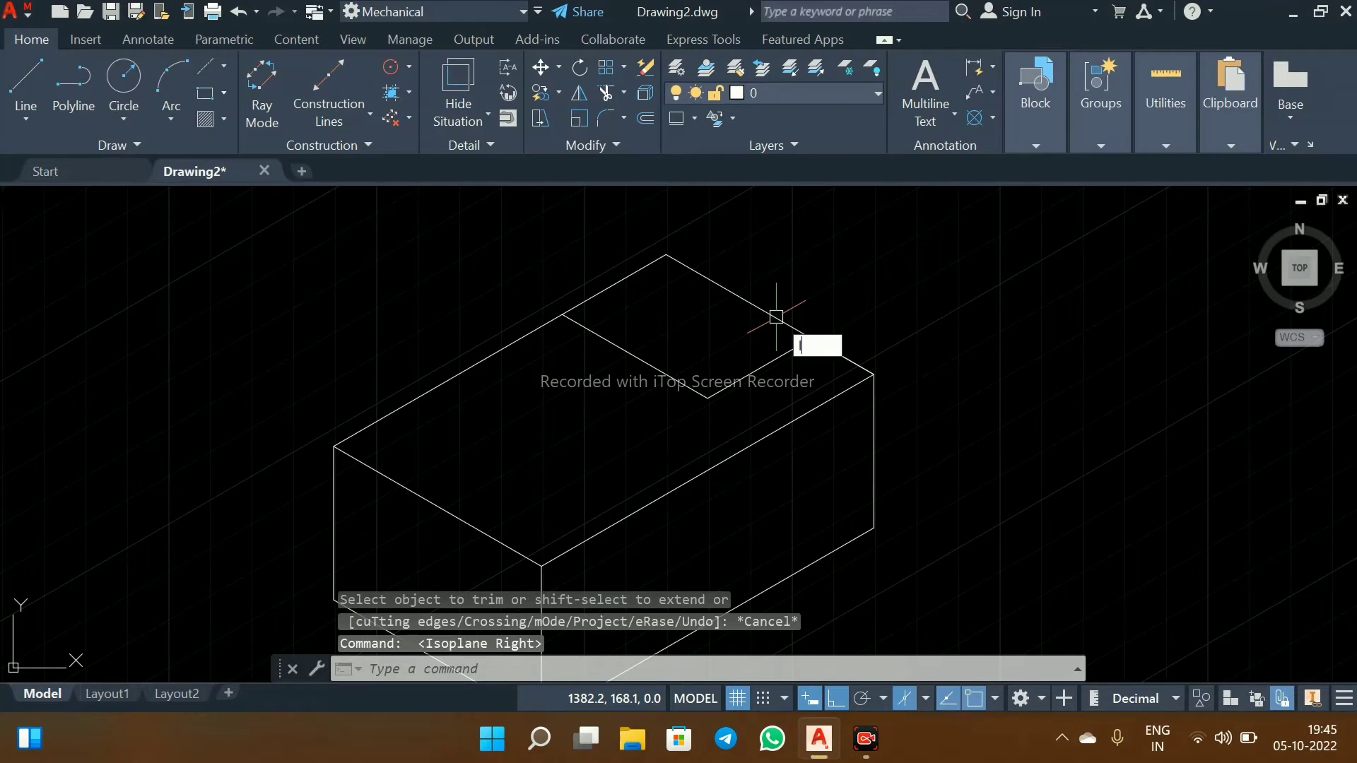
key(Return)
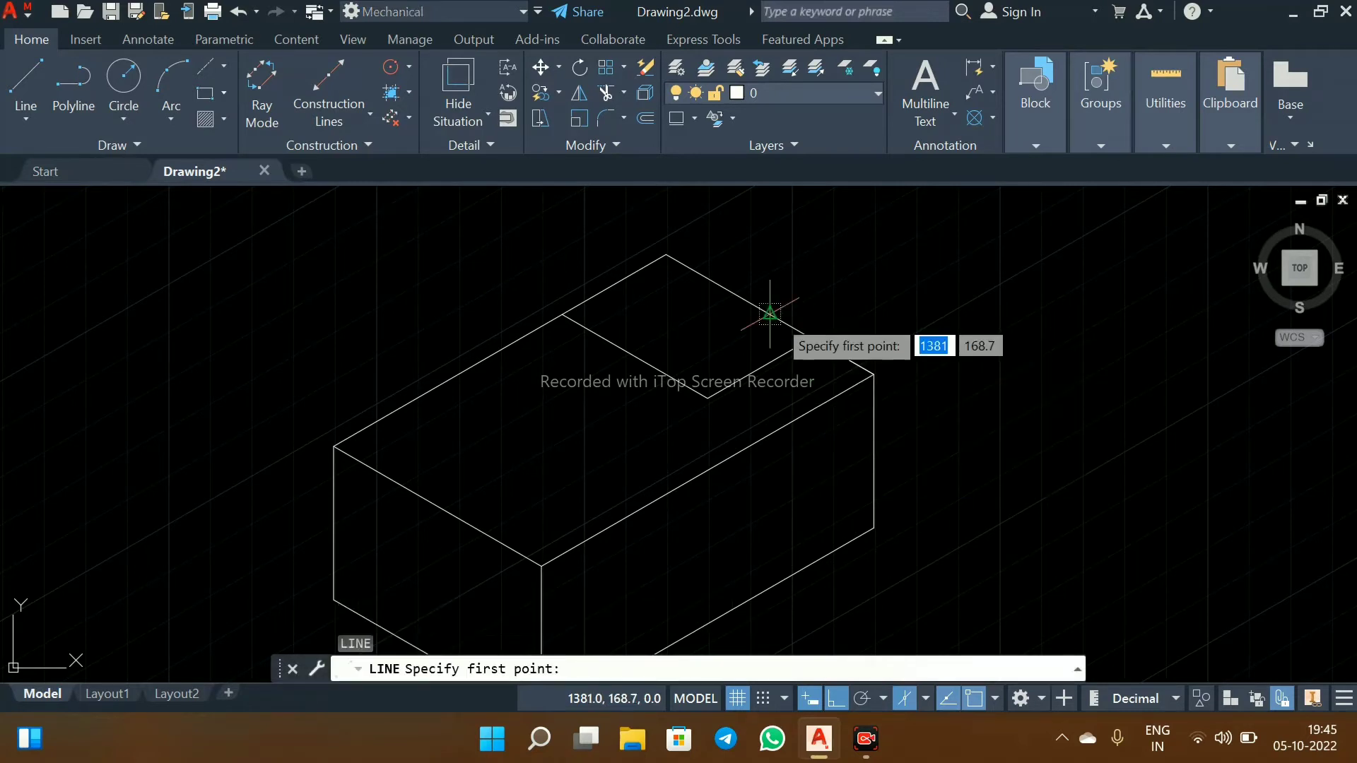
click(812, 338)
middle_drag(795, 229, 784, 290)
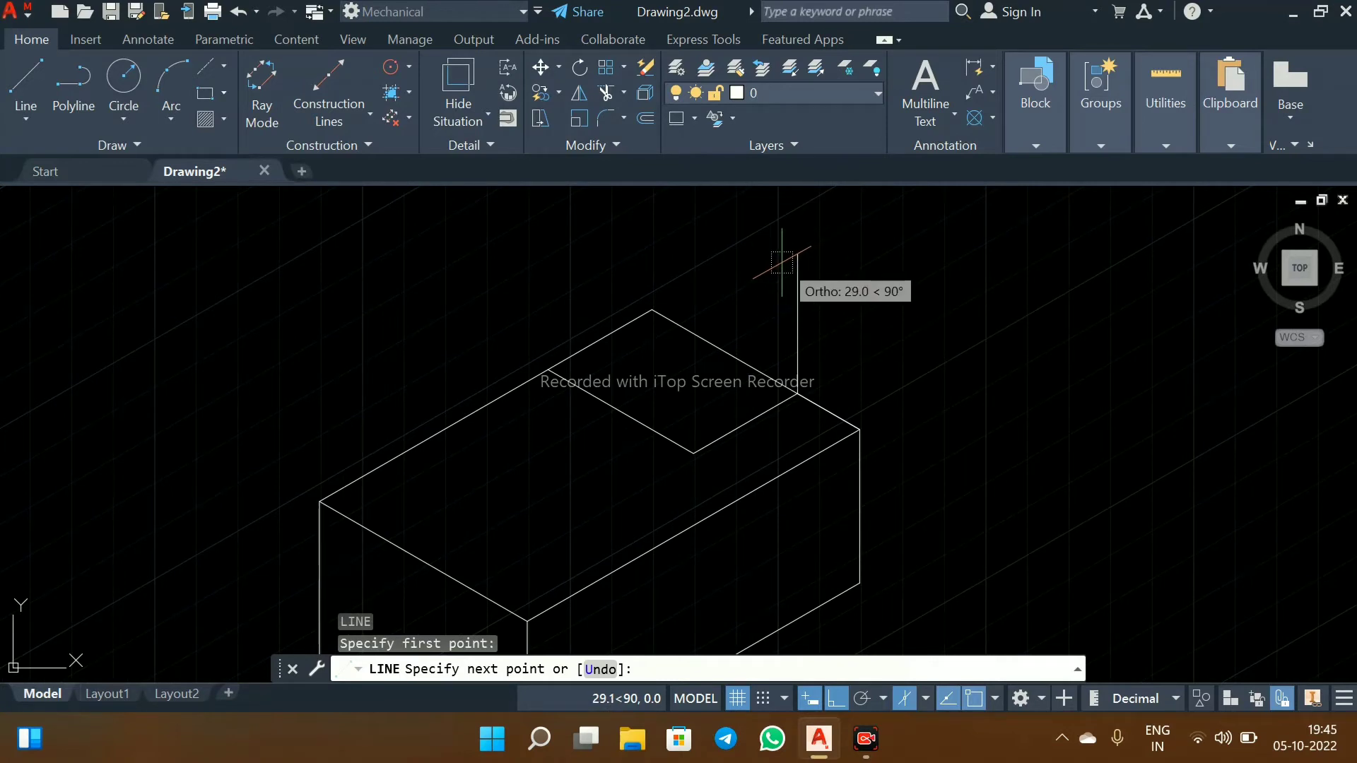
text(25)
key(Return)
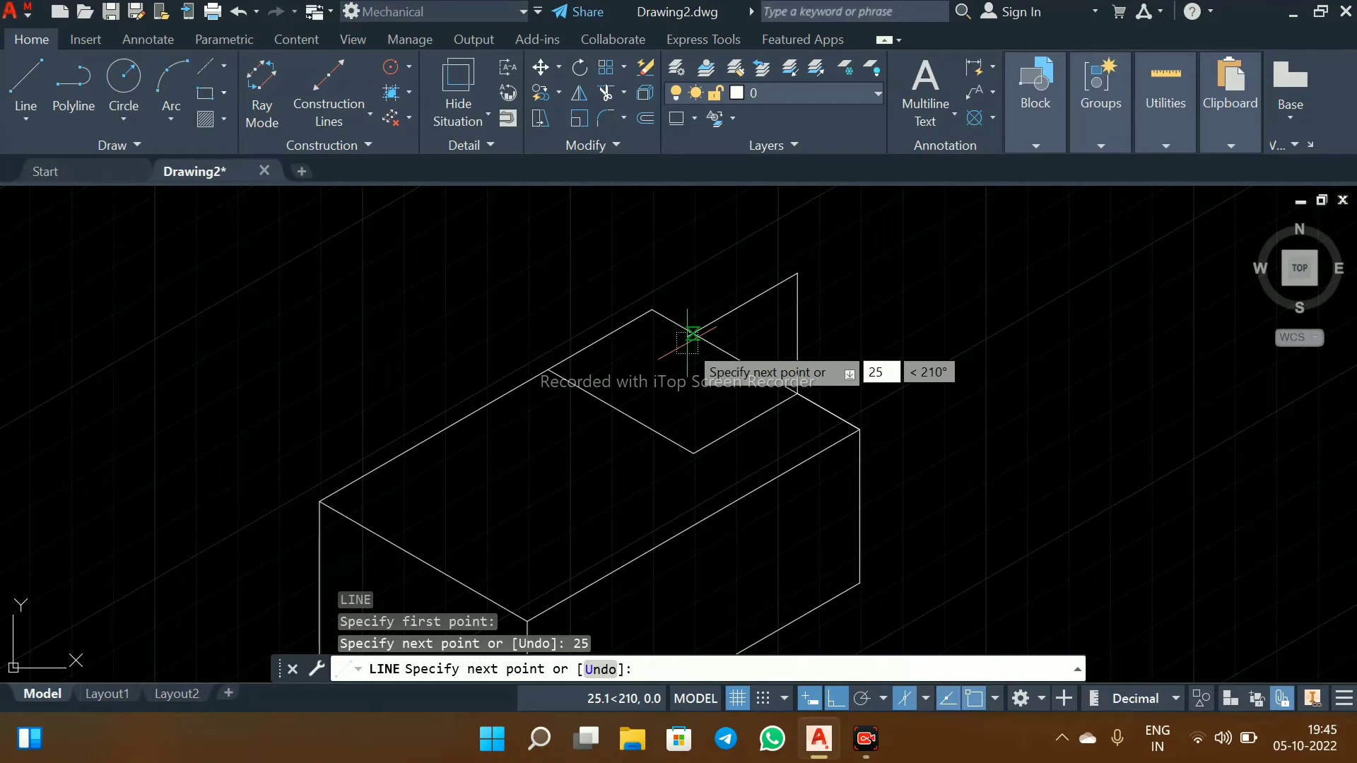
key(Return)
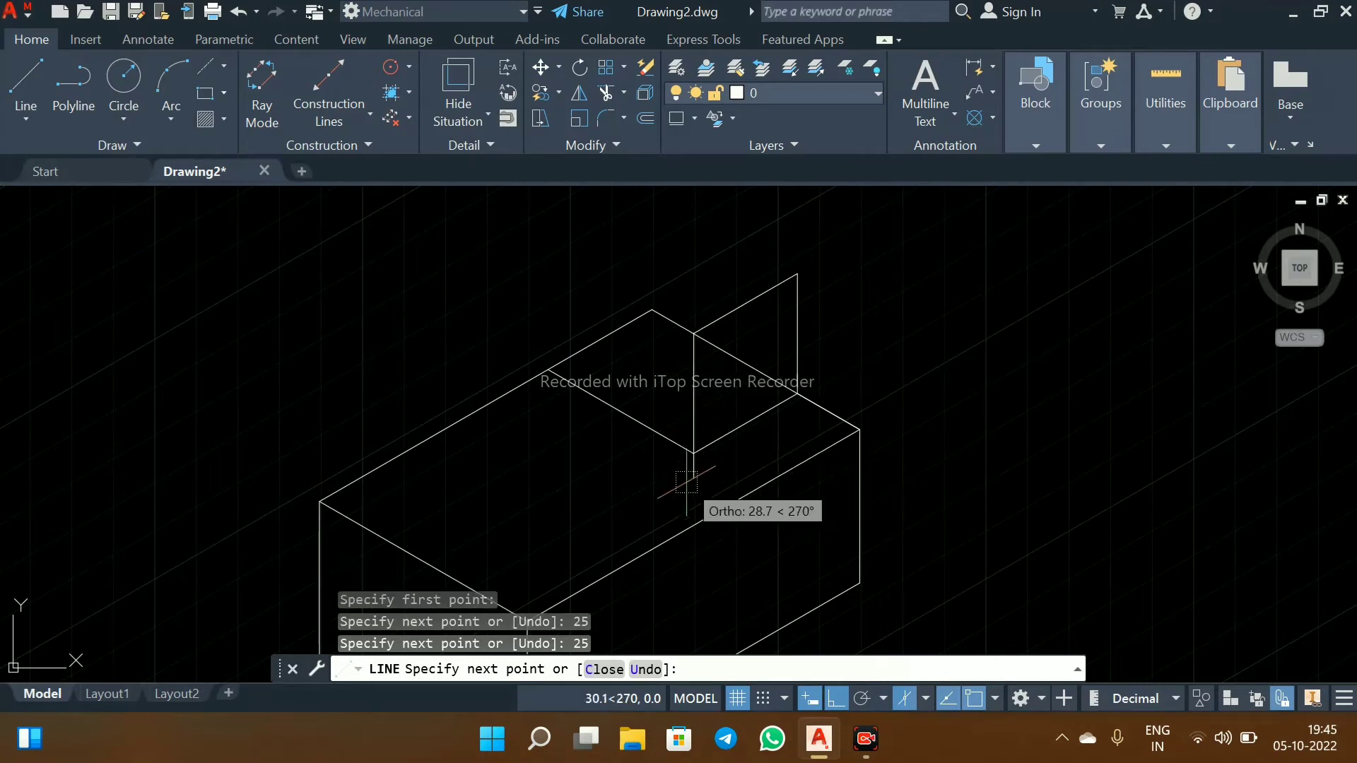
click(694, 452)
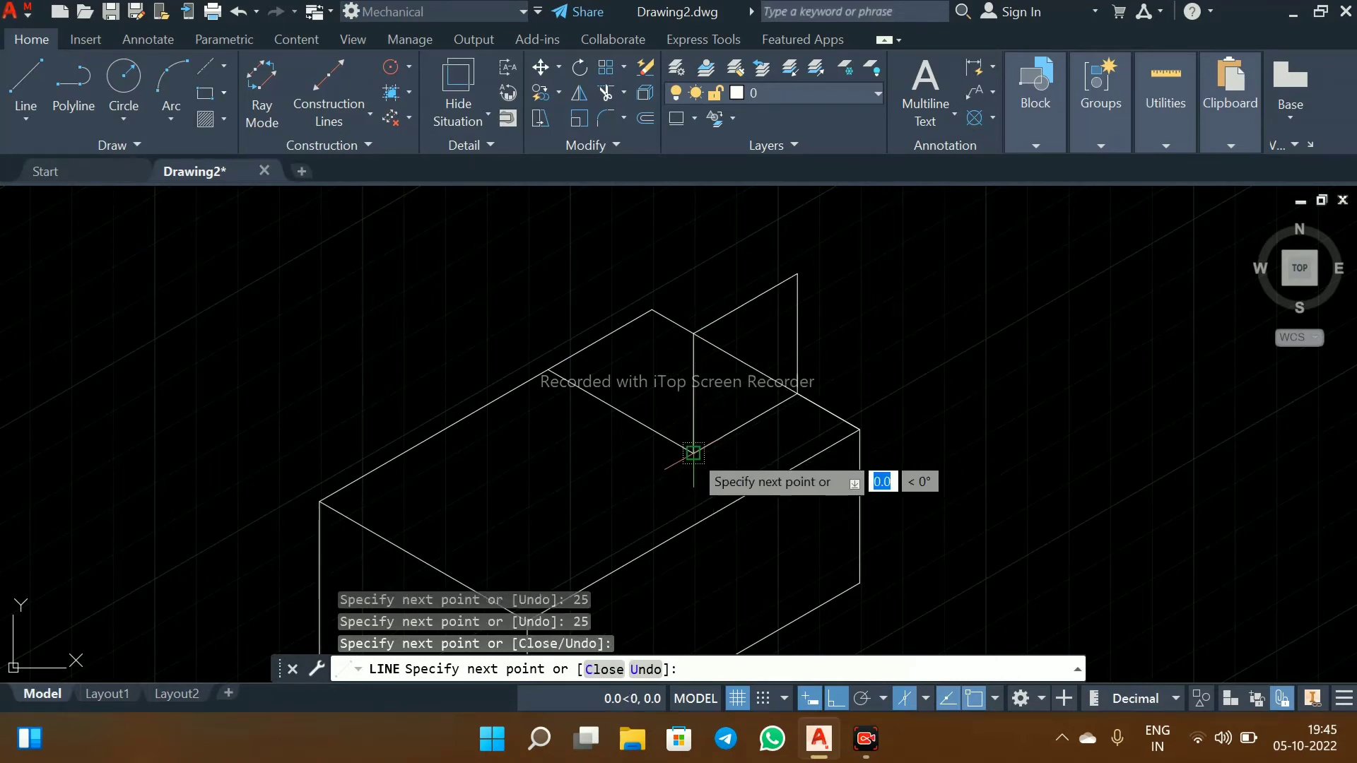
key(Escape)
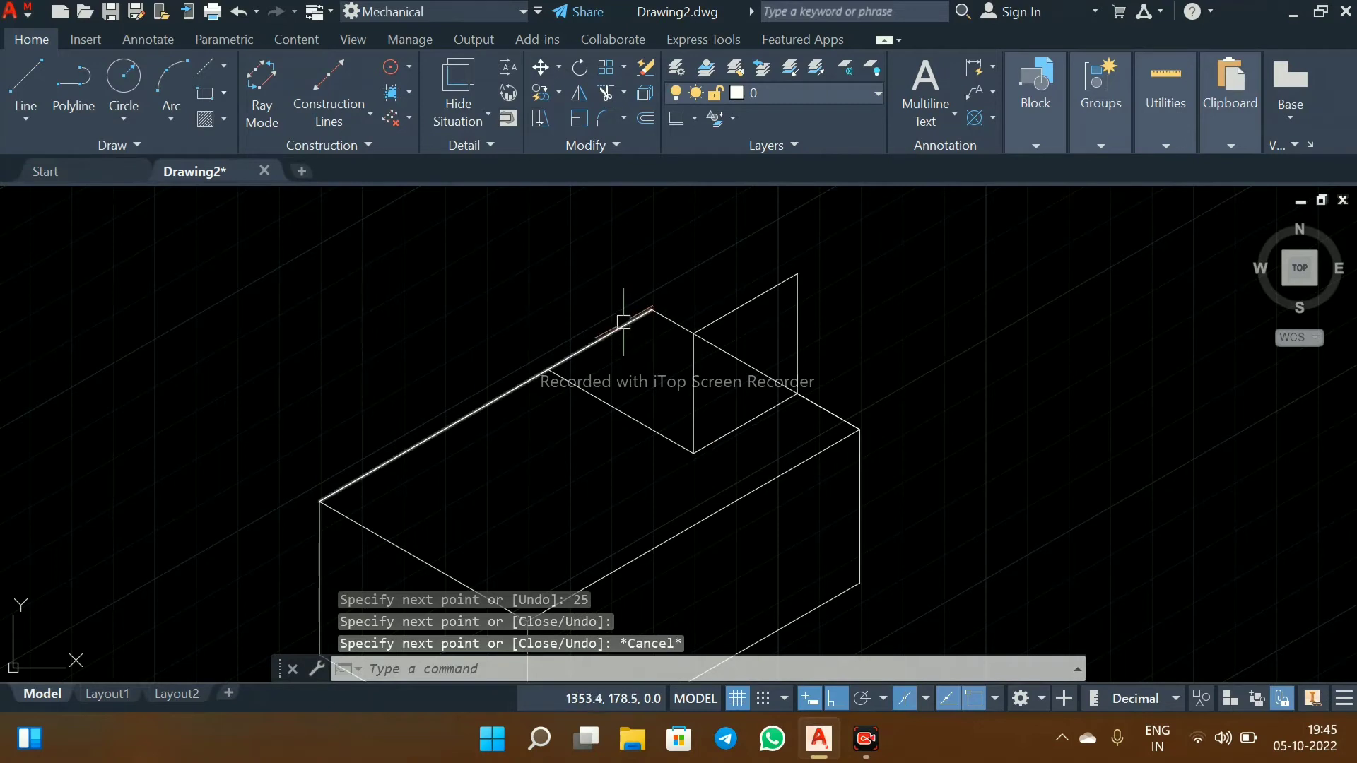
Trim away the block's upper rear corner edges around and behind the new upright face
text(TR)
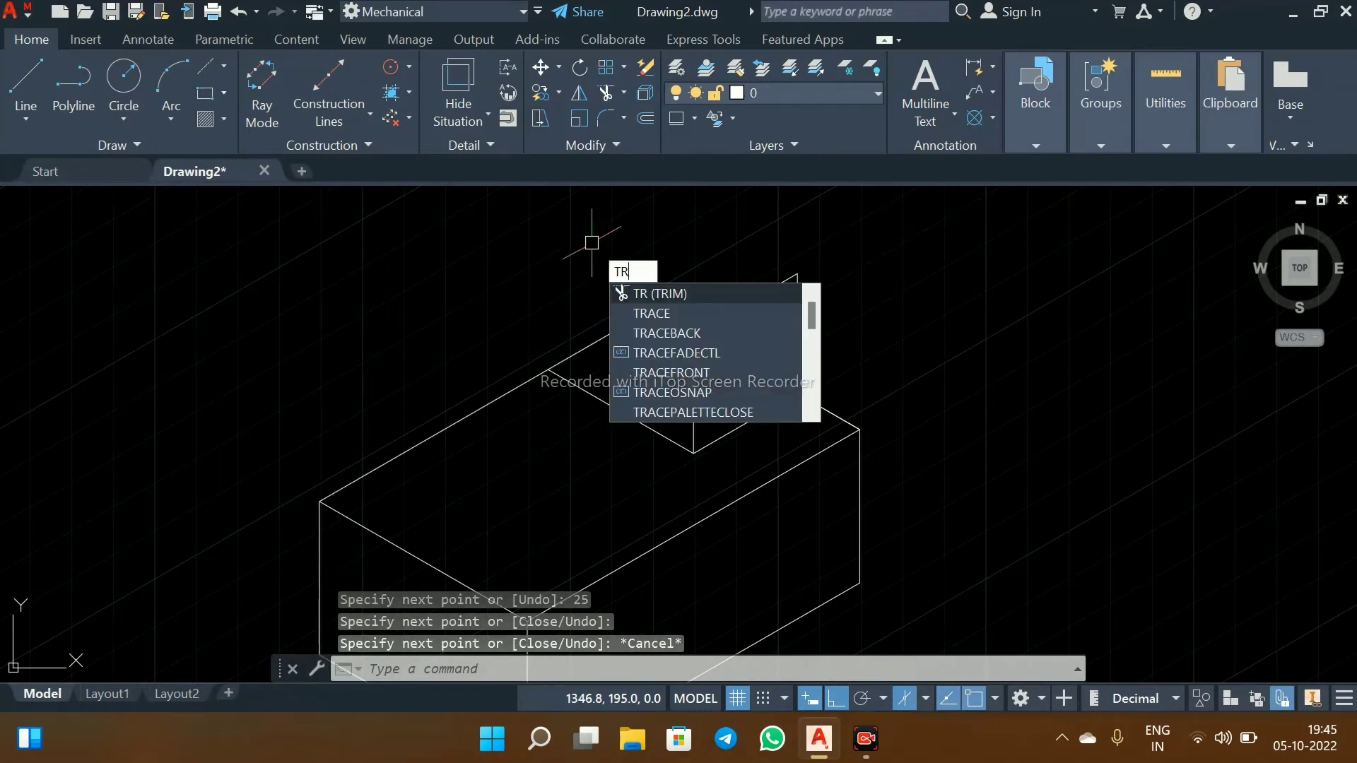
key(Return)
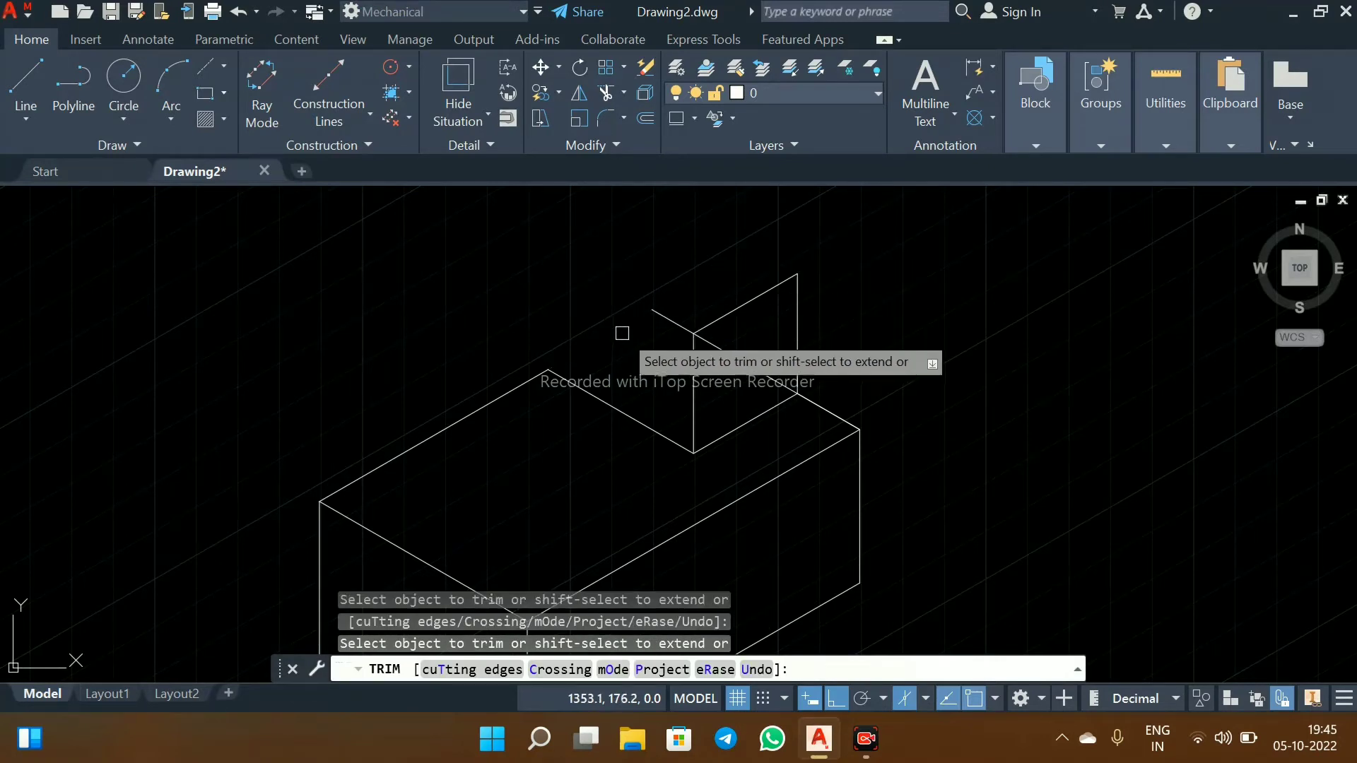
click(661, 315)
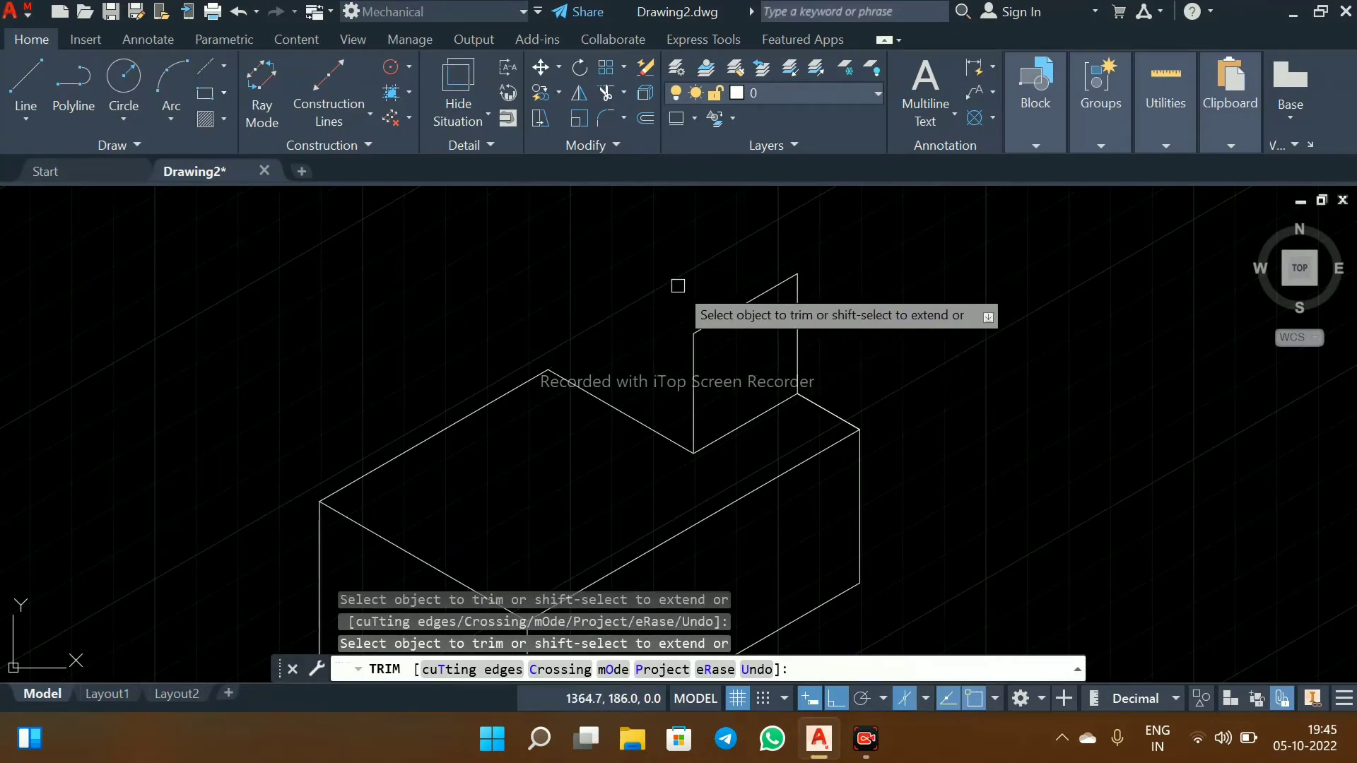
key(Escape)
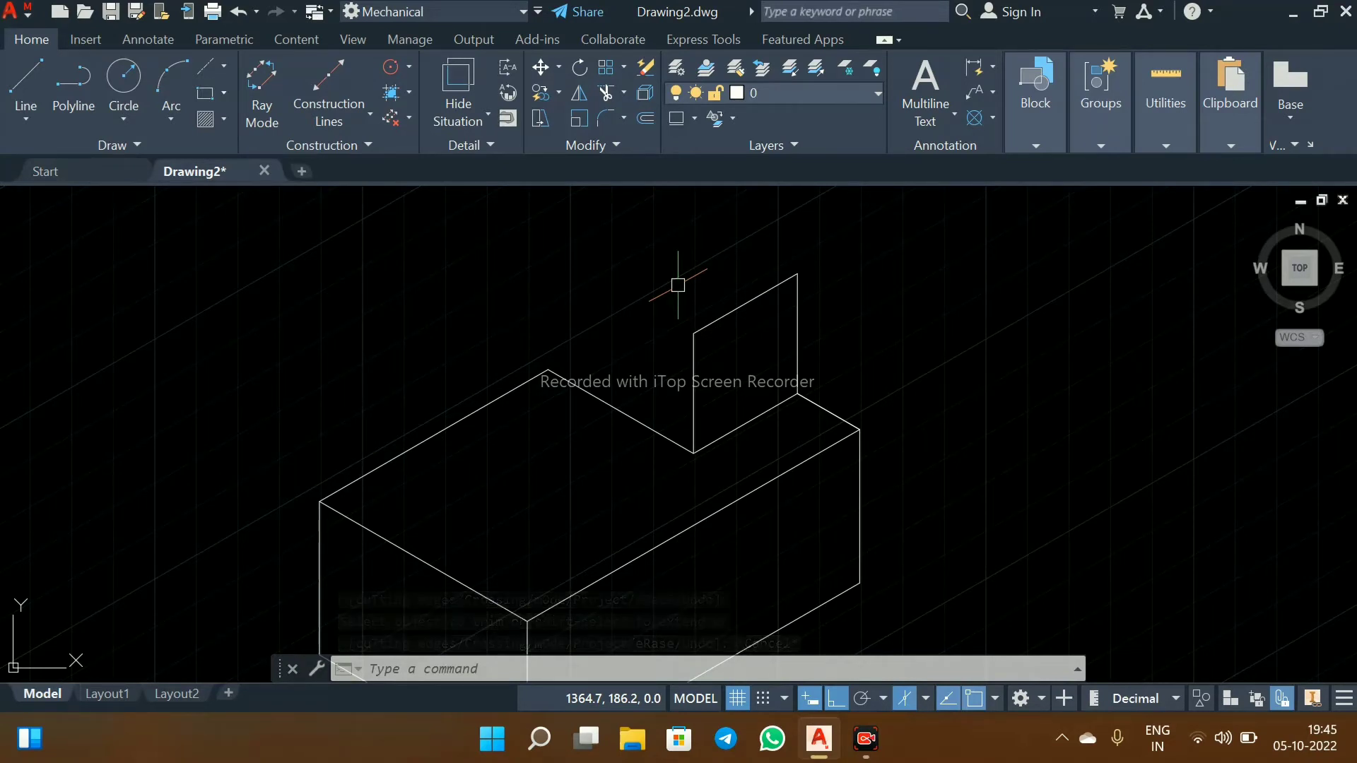
In isoplane Left, draw a line from the upright face's upper left corner 25 long at 150°, then slope it down to the rear edge's trimmed end
key(F5)
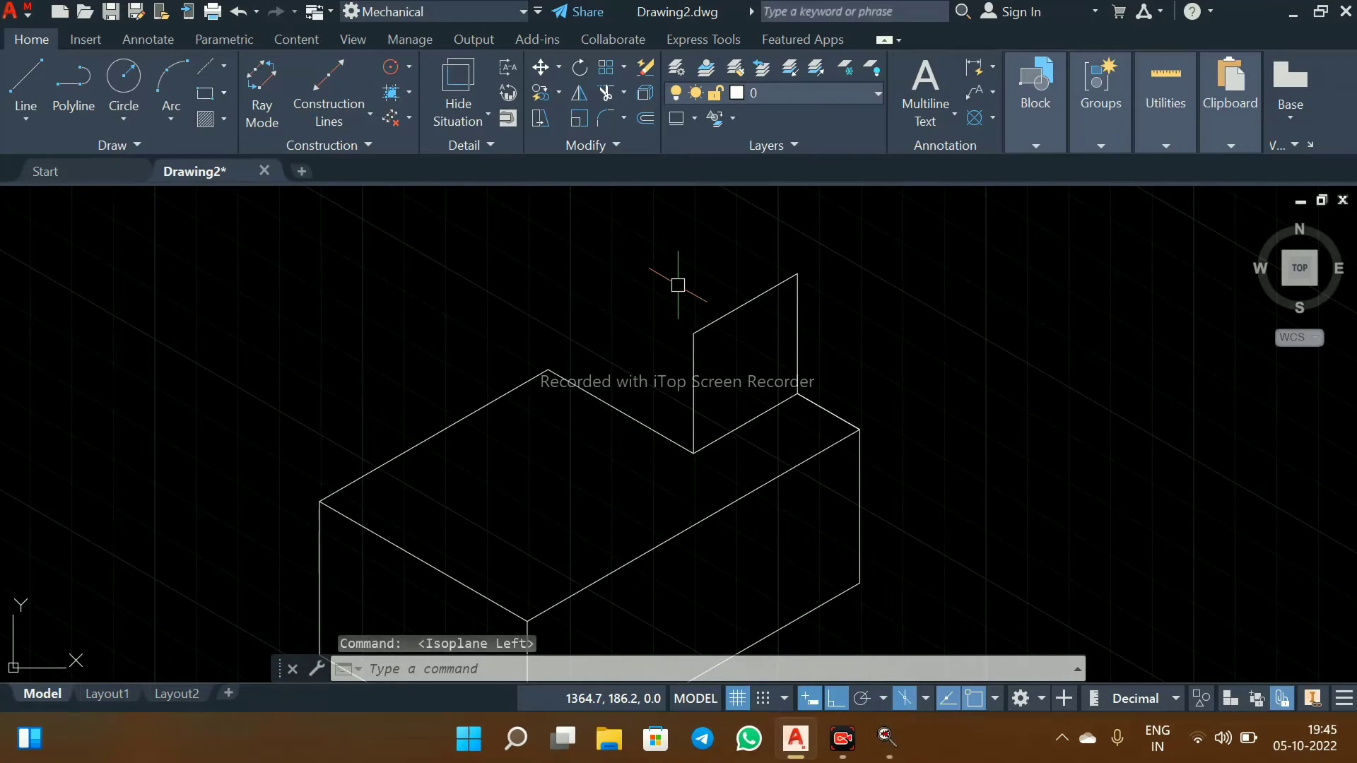
text(l)
key(Return)
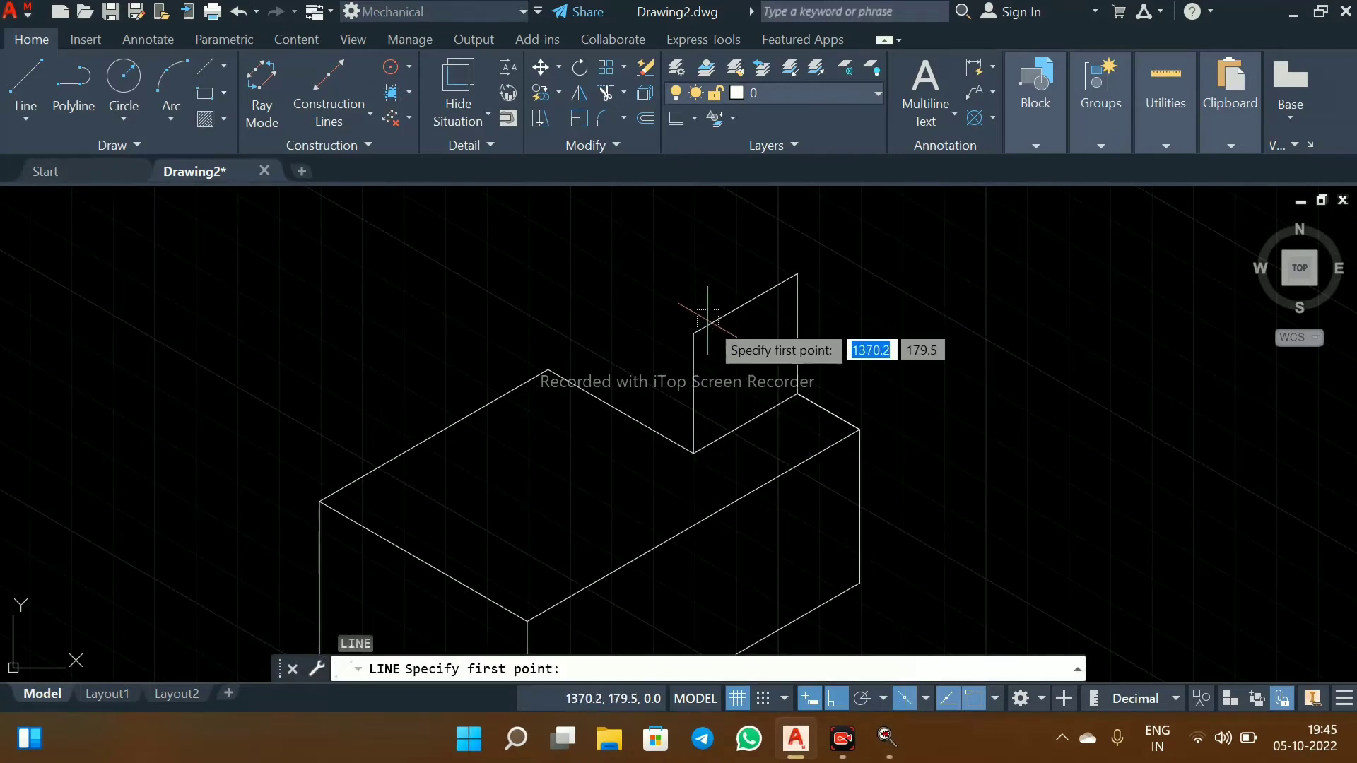
click(694, 333)
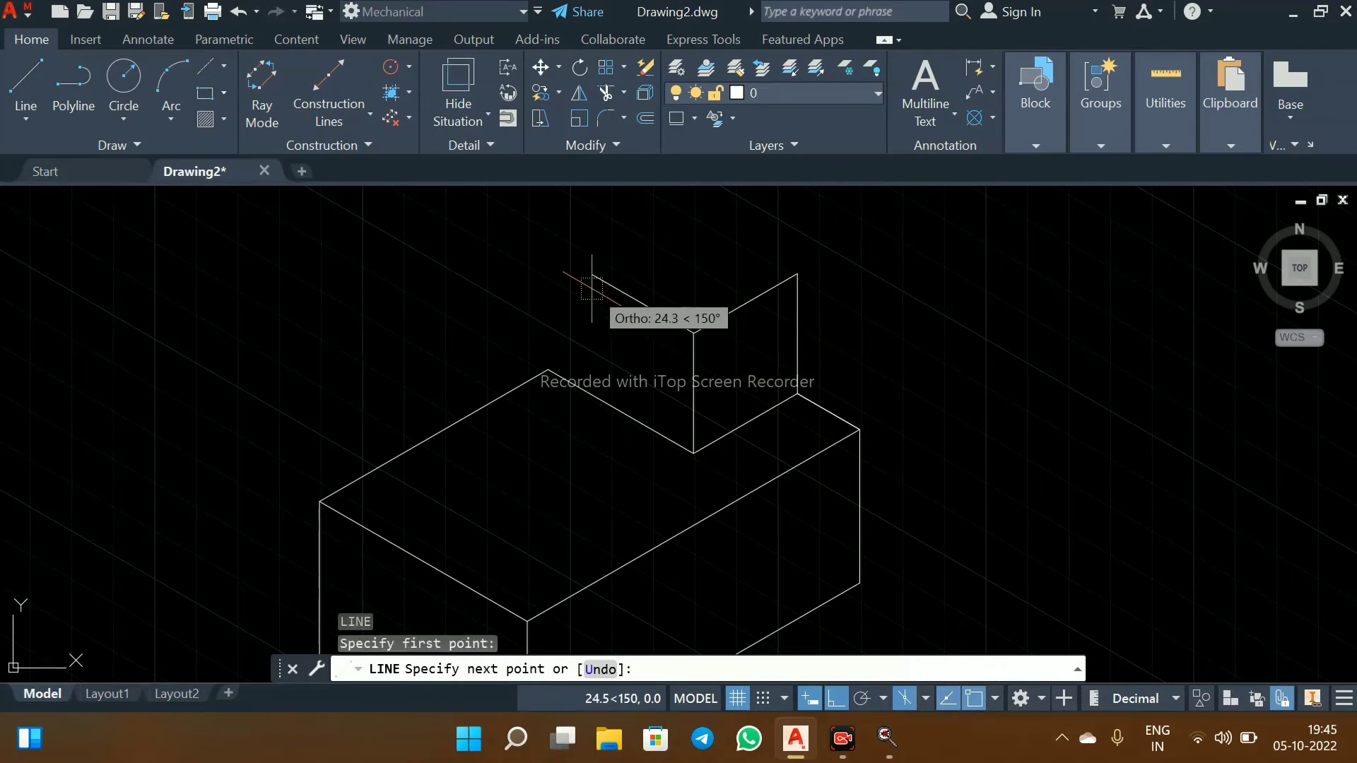
text(25)
key(Return)
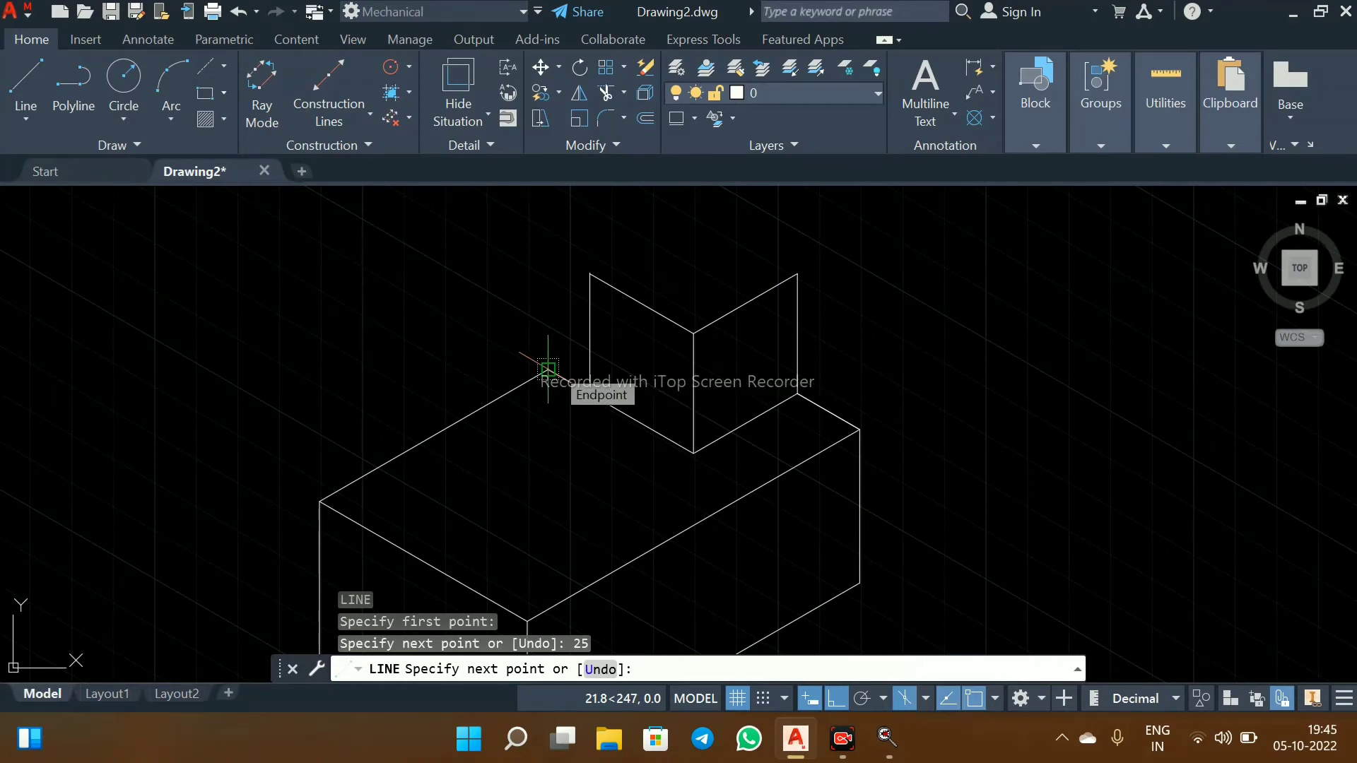
click(548, 369)
key(Escape)
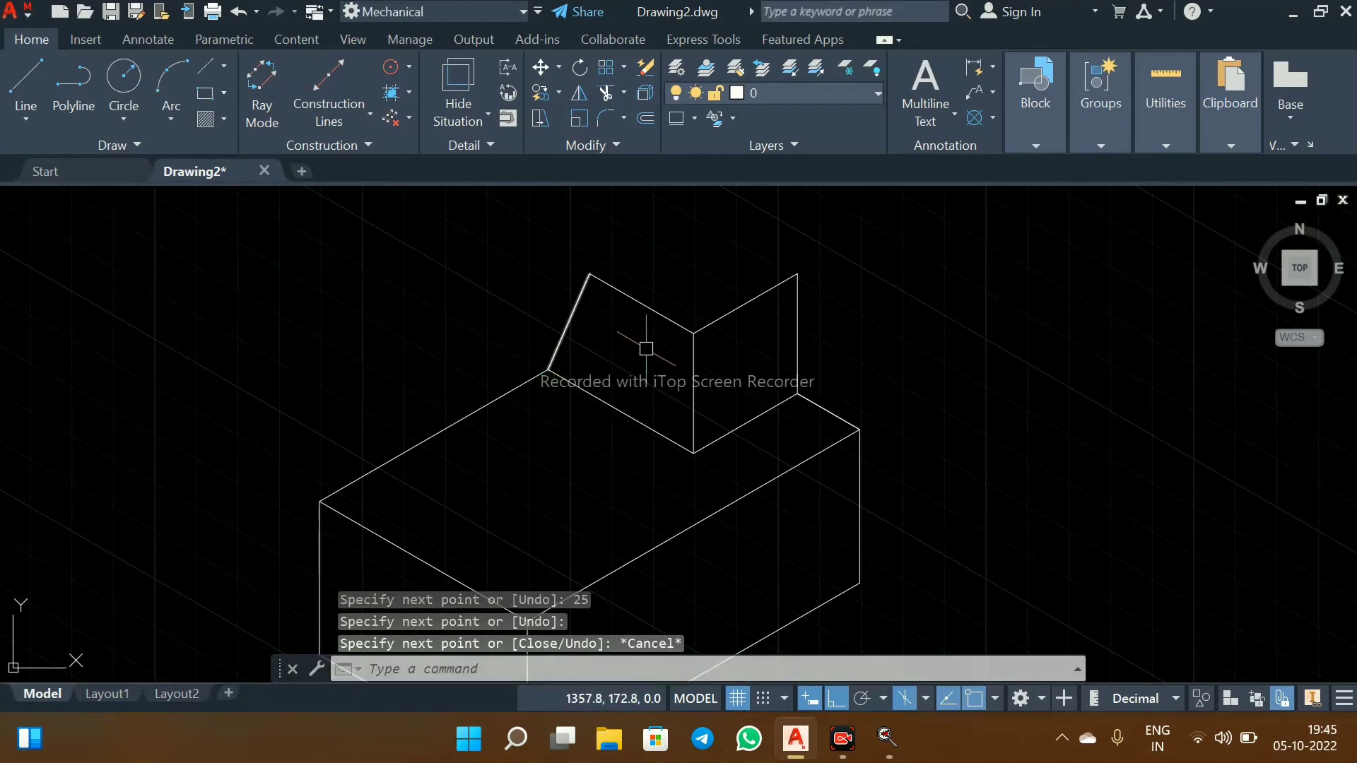
Copy the upright face's upper edge from its left corner to the top end of the sloped line
scroll(646, 349, down, 2)
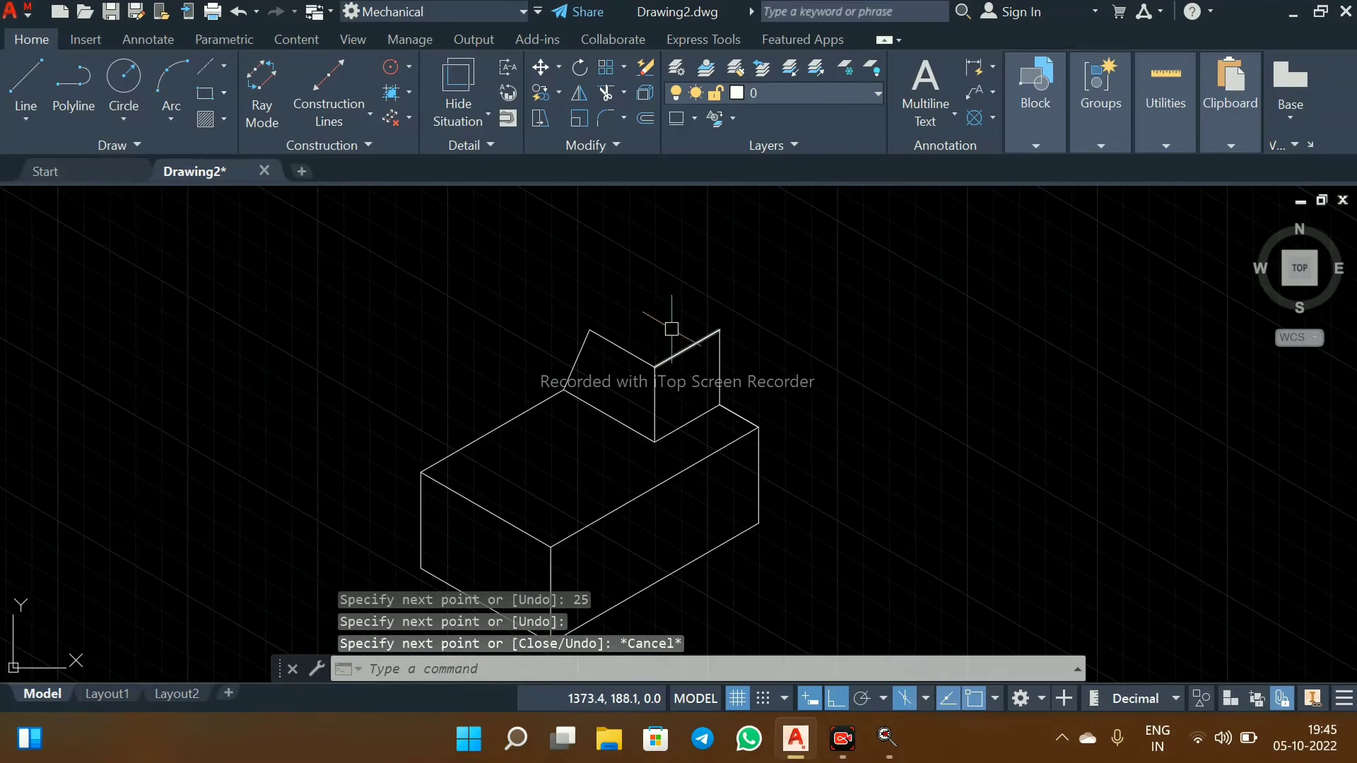
scroll(671, 326, up, 2)
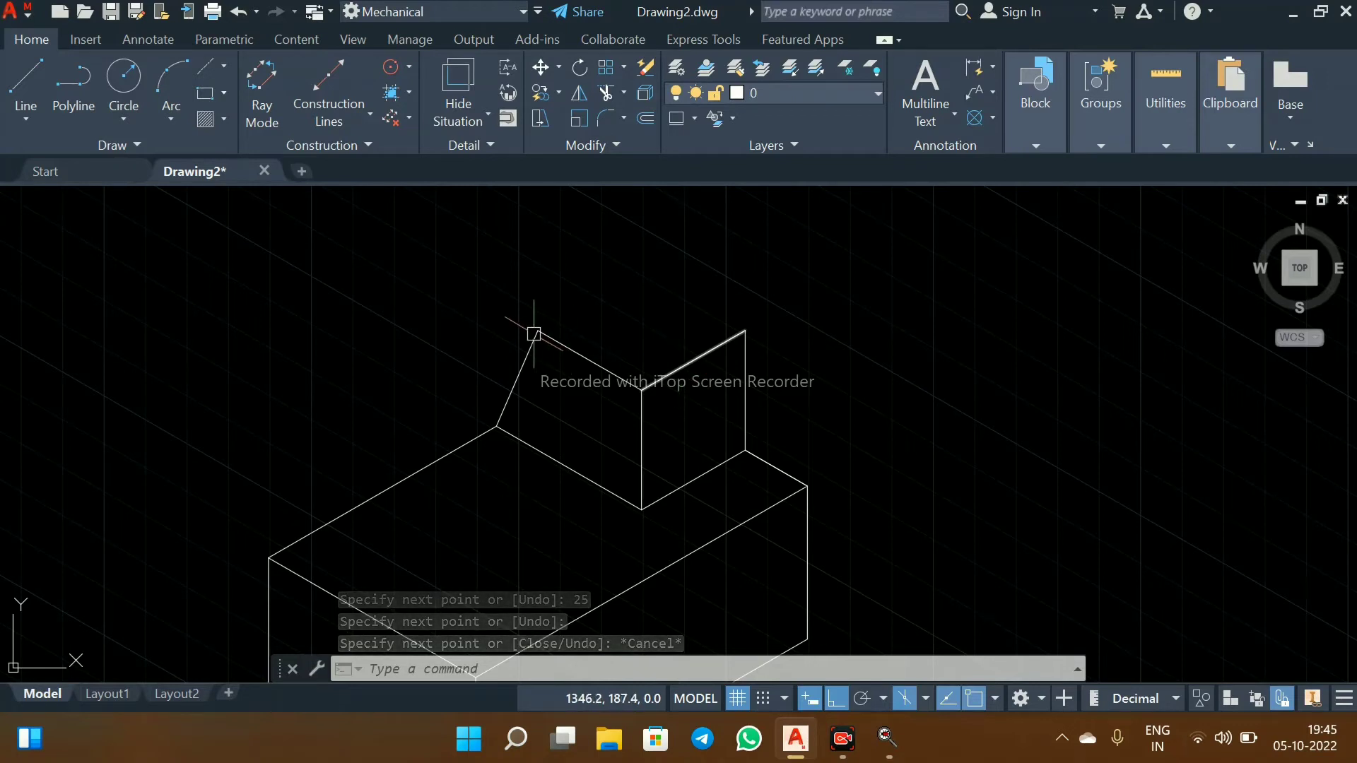
click(680, 359)
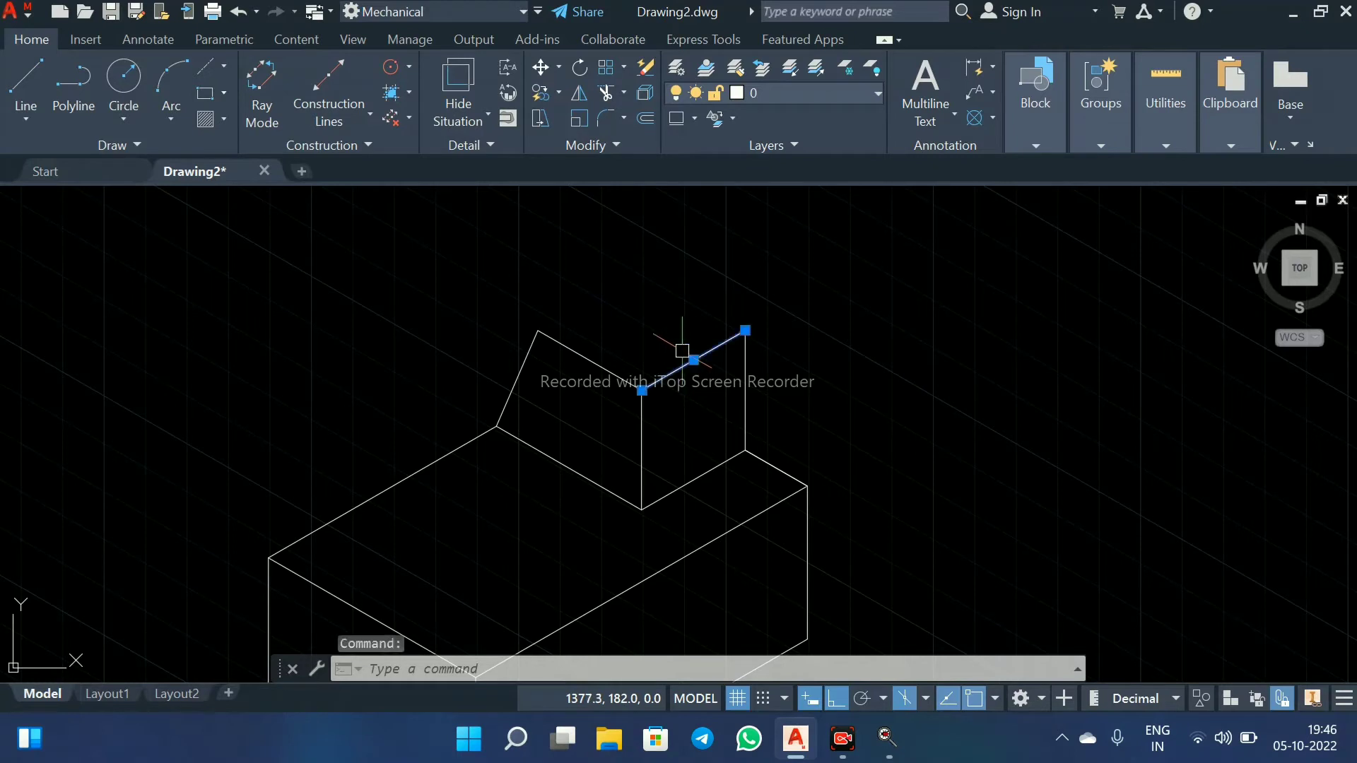
text(CO)
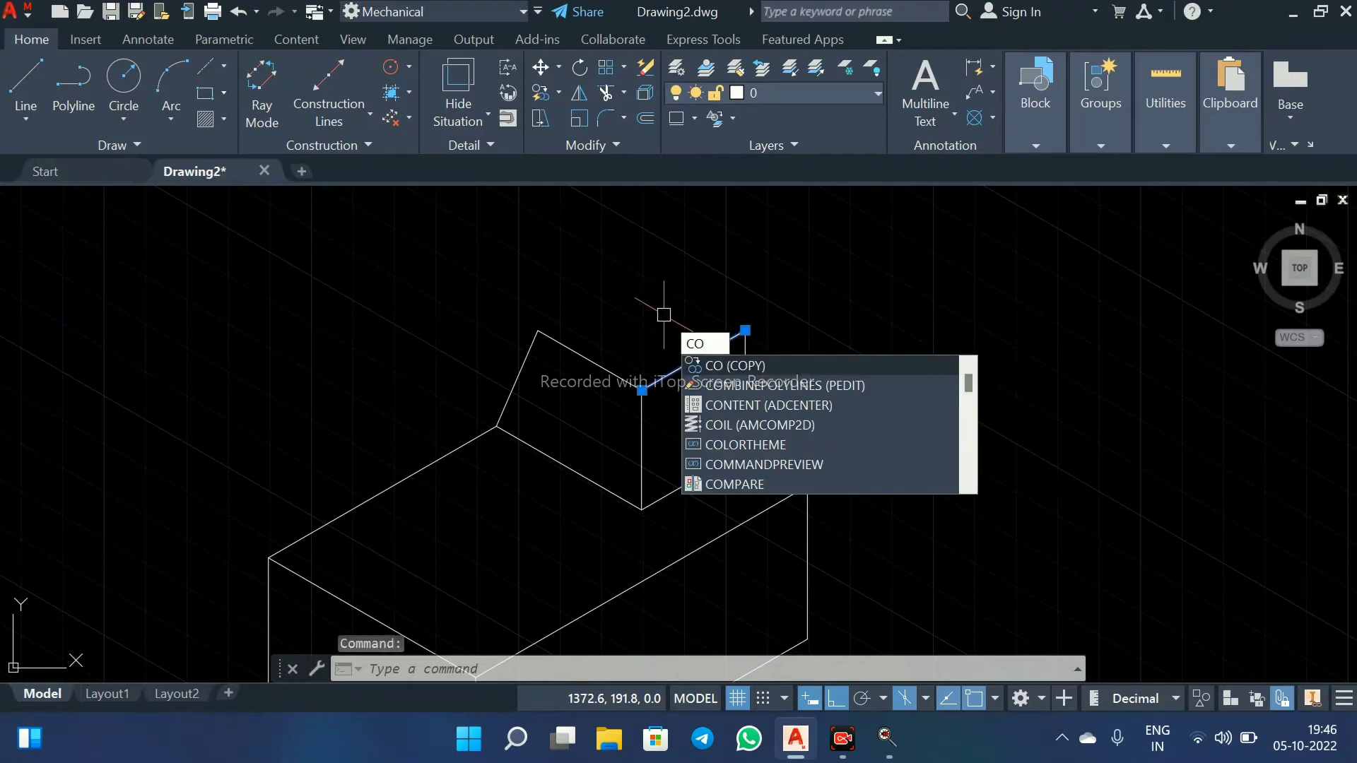
key(Return)
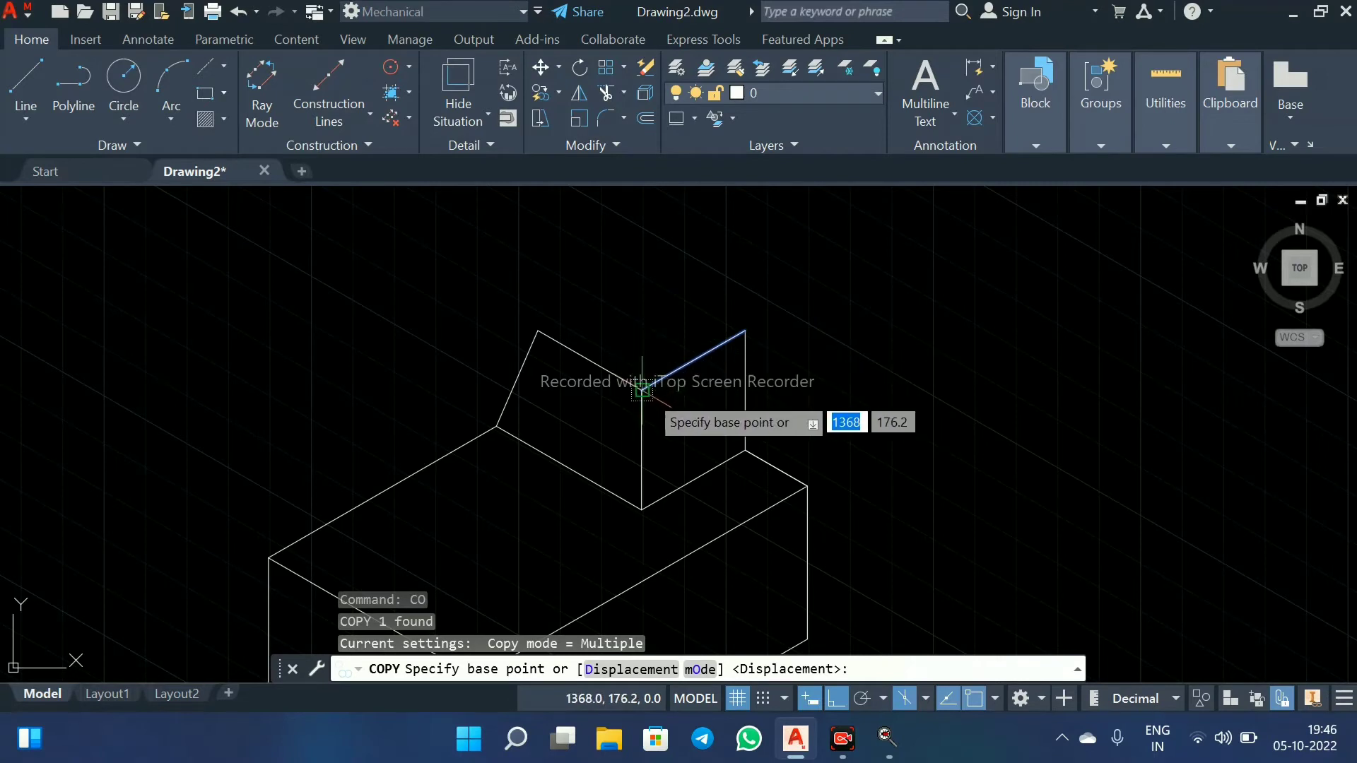
click(642, 390)
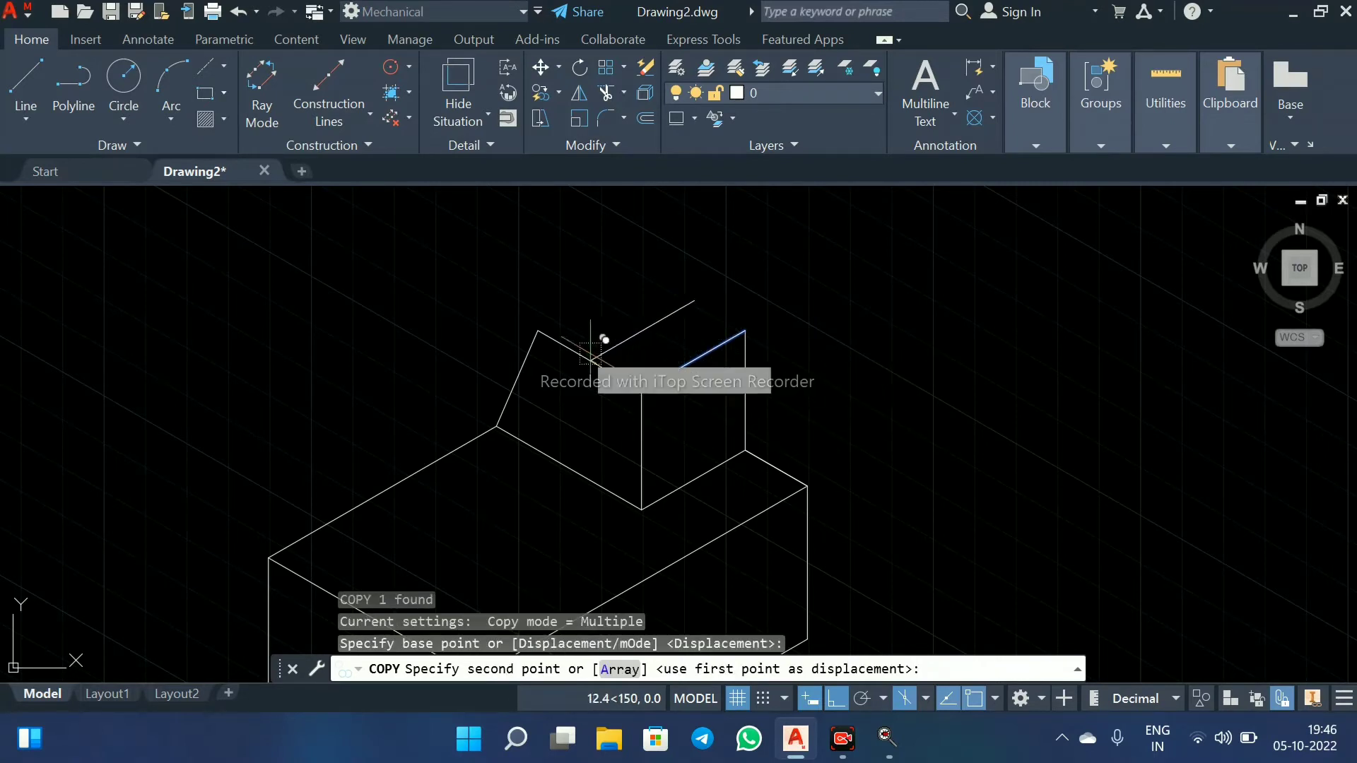
click(538, 330)
key(Escape)
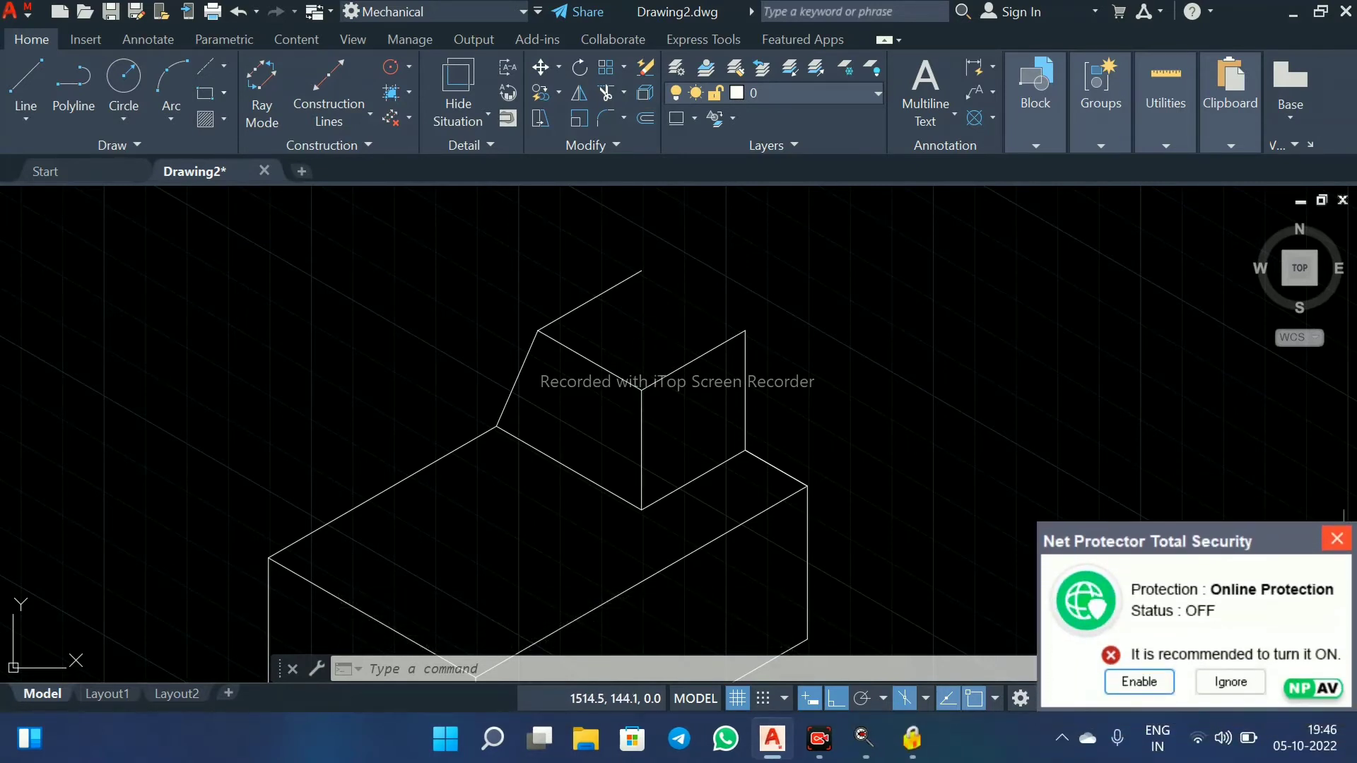
In isoplane Top, copy the raised section's upper left edge from the front corner to the upright face's far upper corner
click(584, 355)
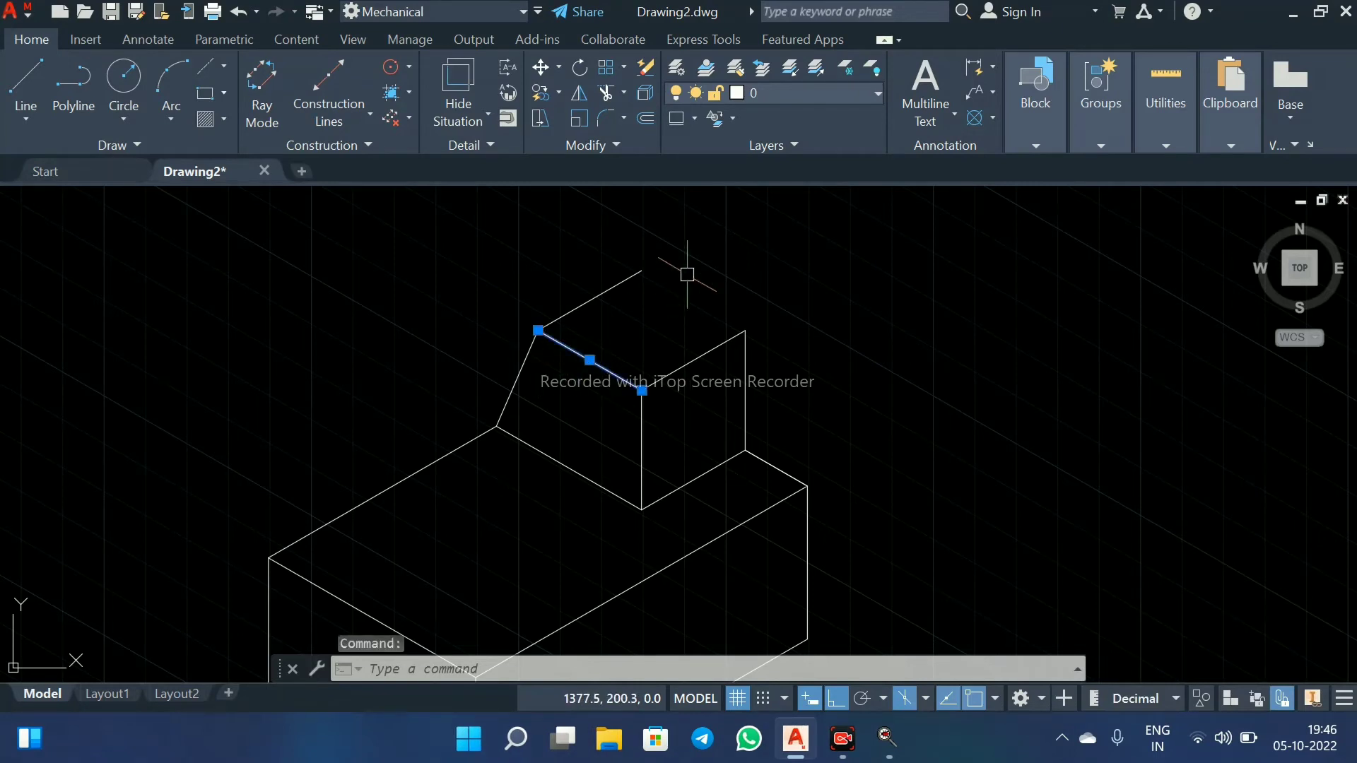
text(co)
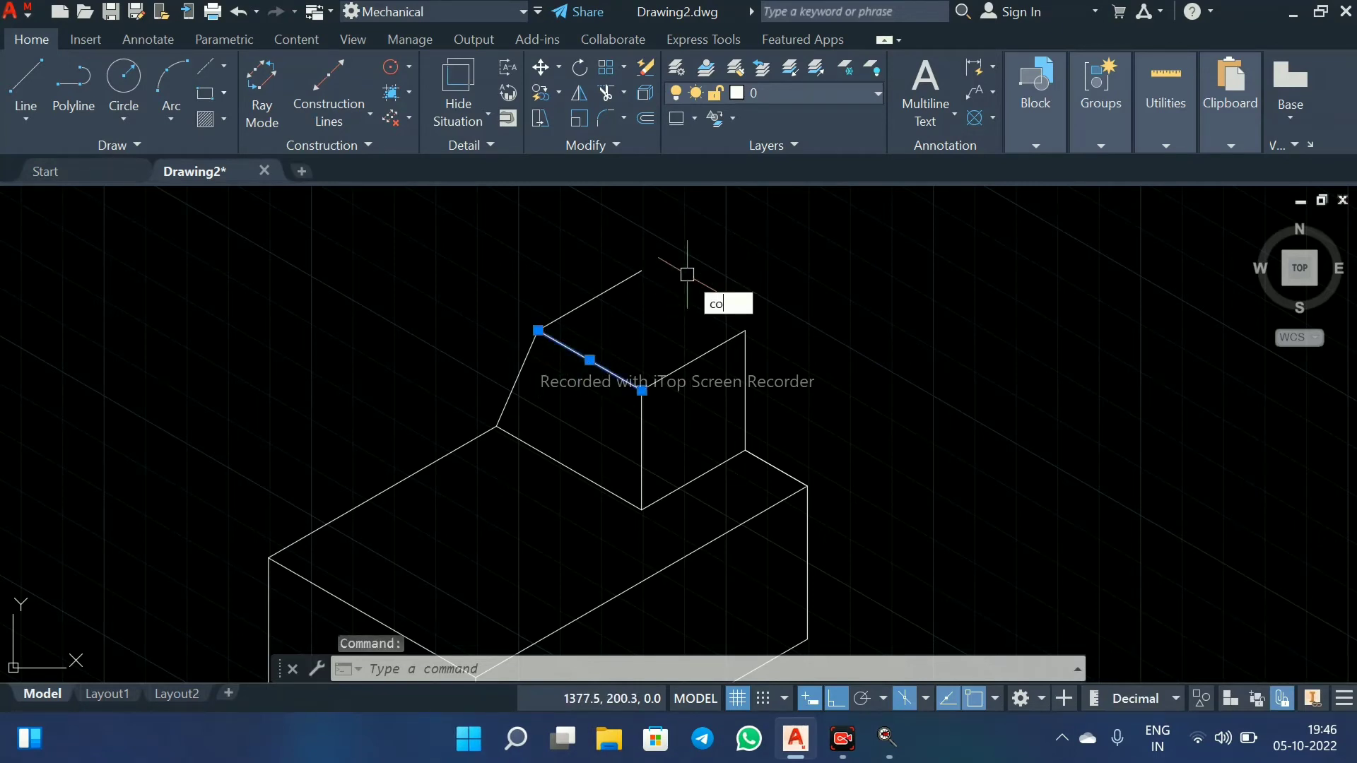
key(Return)
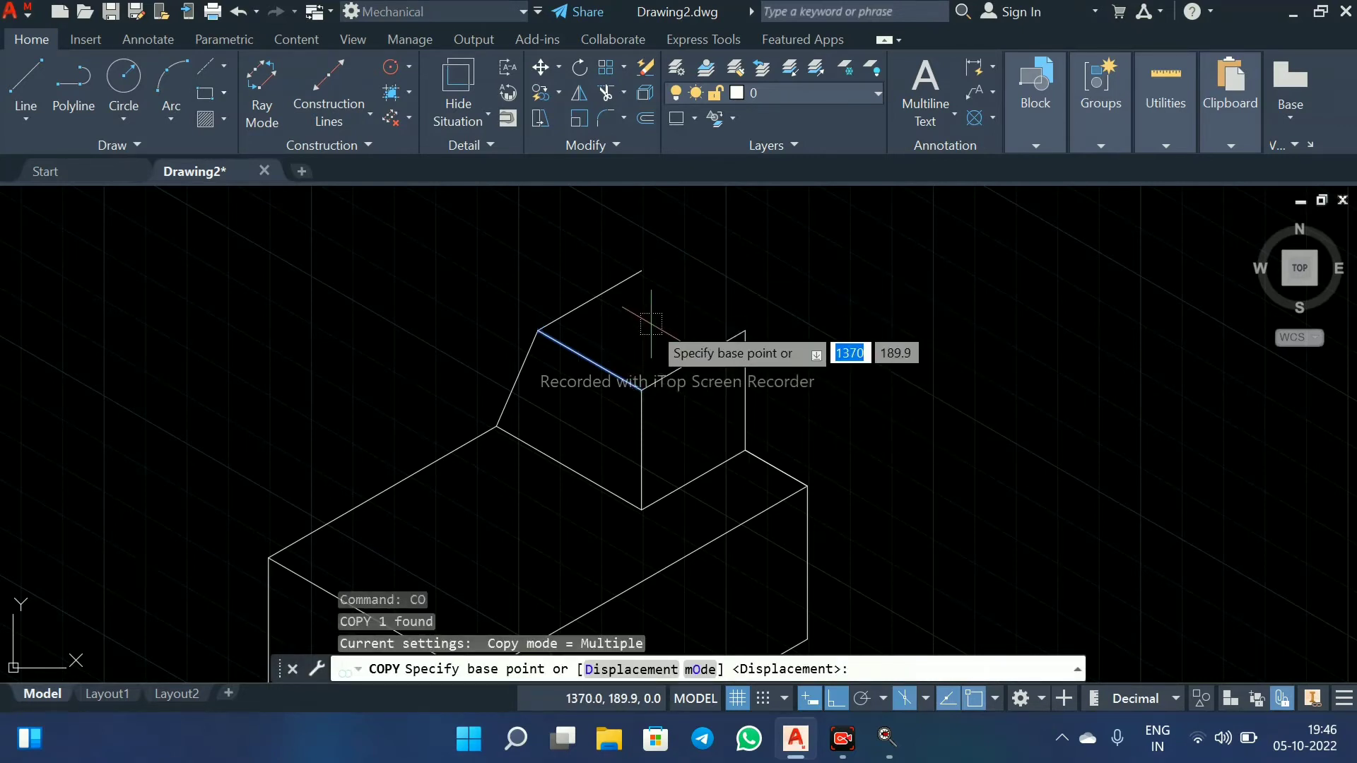
key(F5)
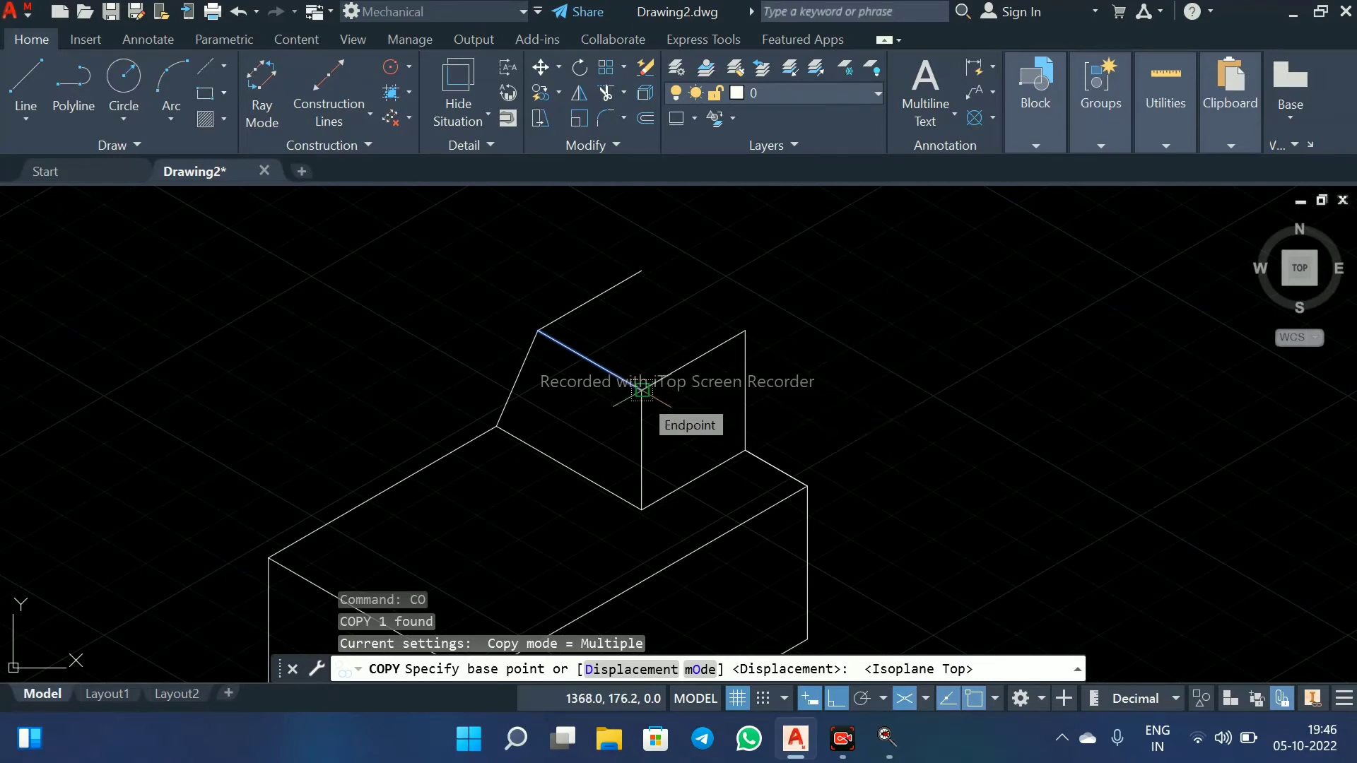
click(641, 391)
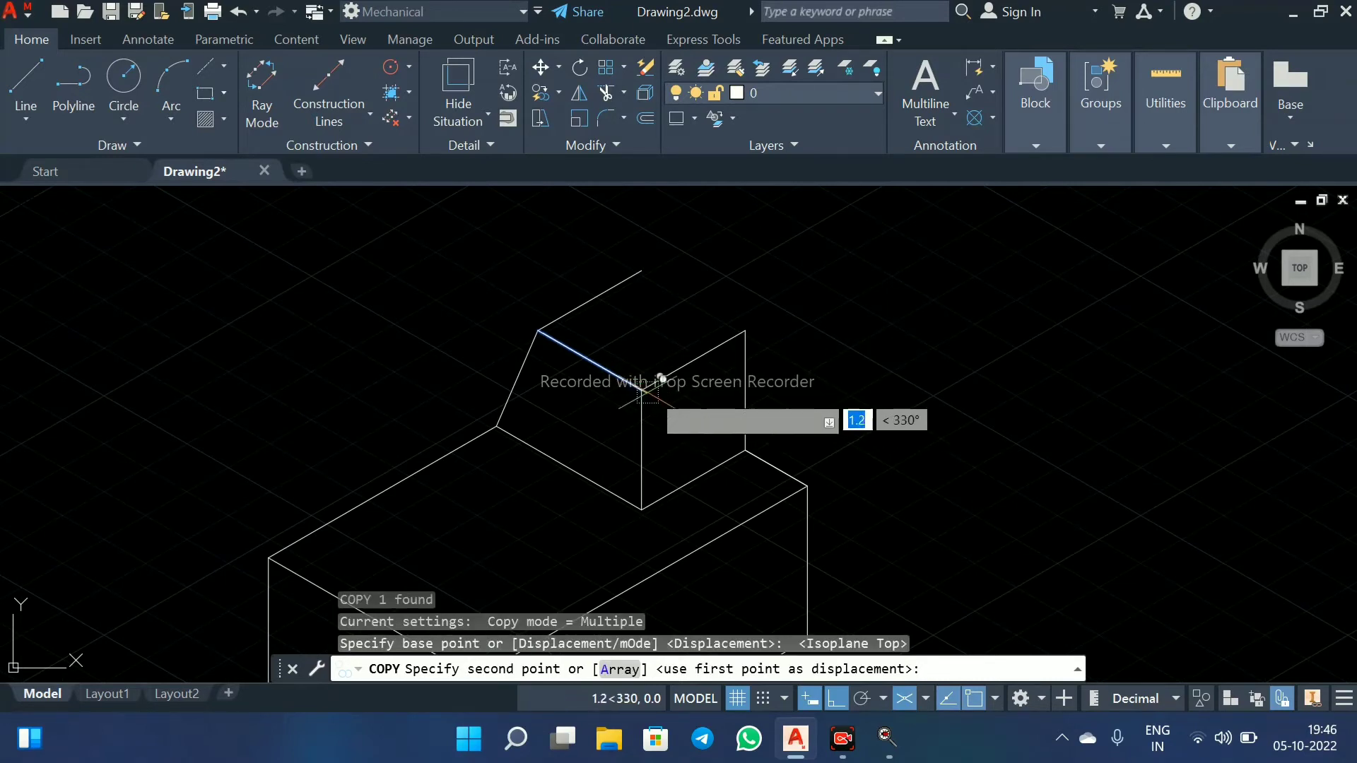
click(745, 330)
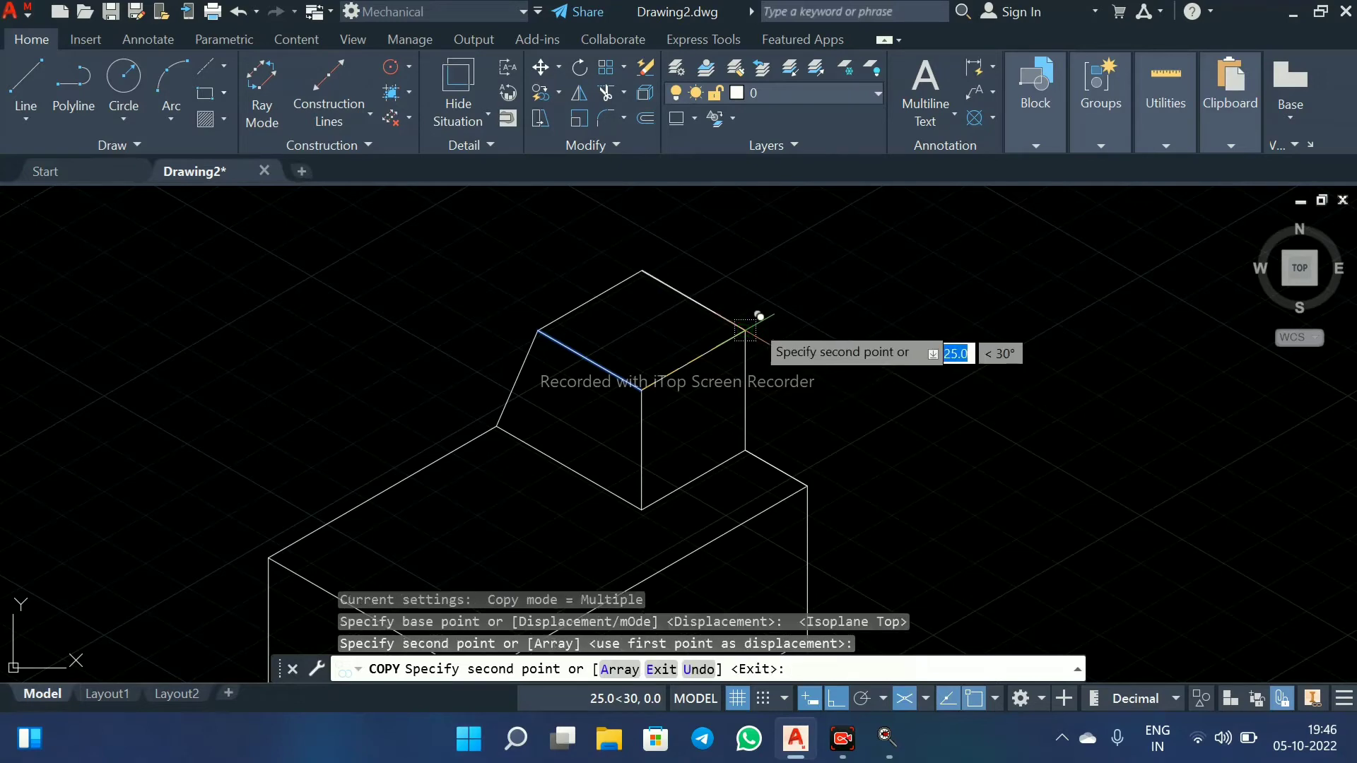
key(Escape)
In isoplane Right, draw a 16-long vertical line down from the midpoint of the block's upper left front edge
scroll(760, 372, down, 2)
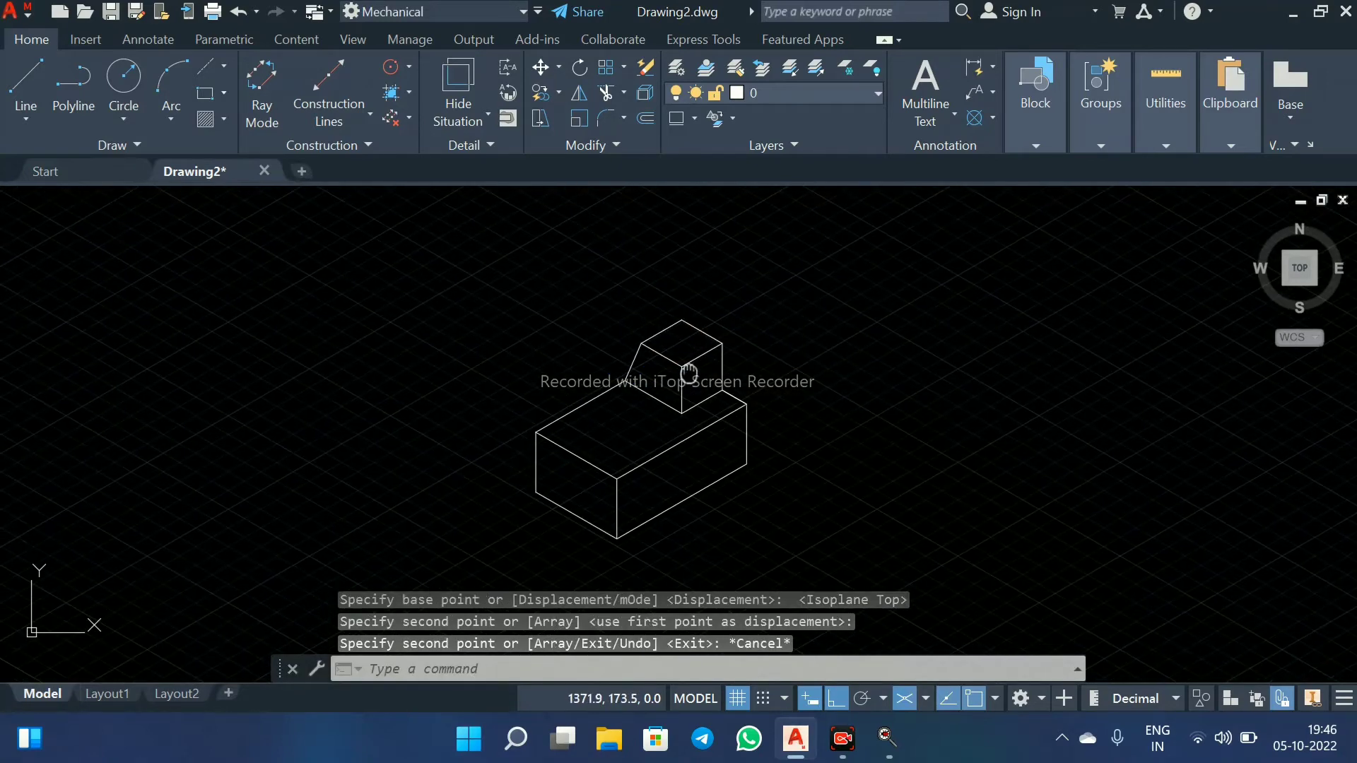
scroll(679, 379, up, 1)
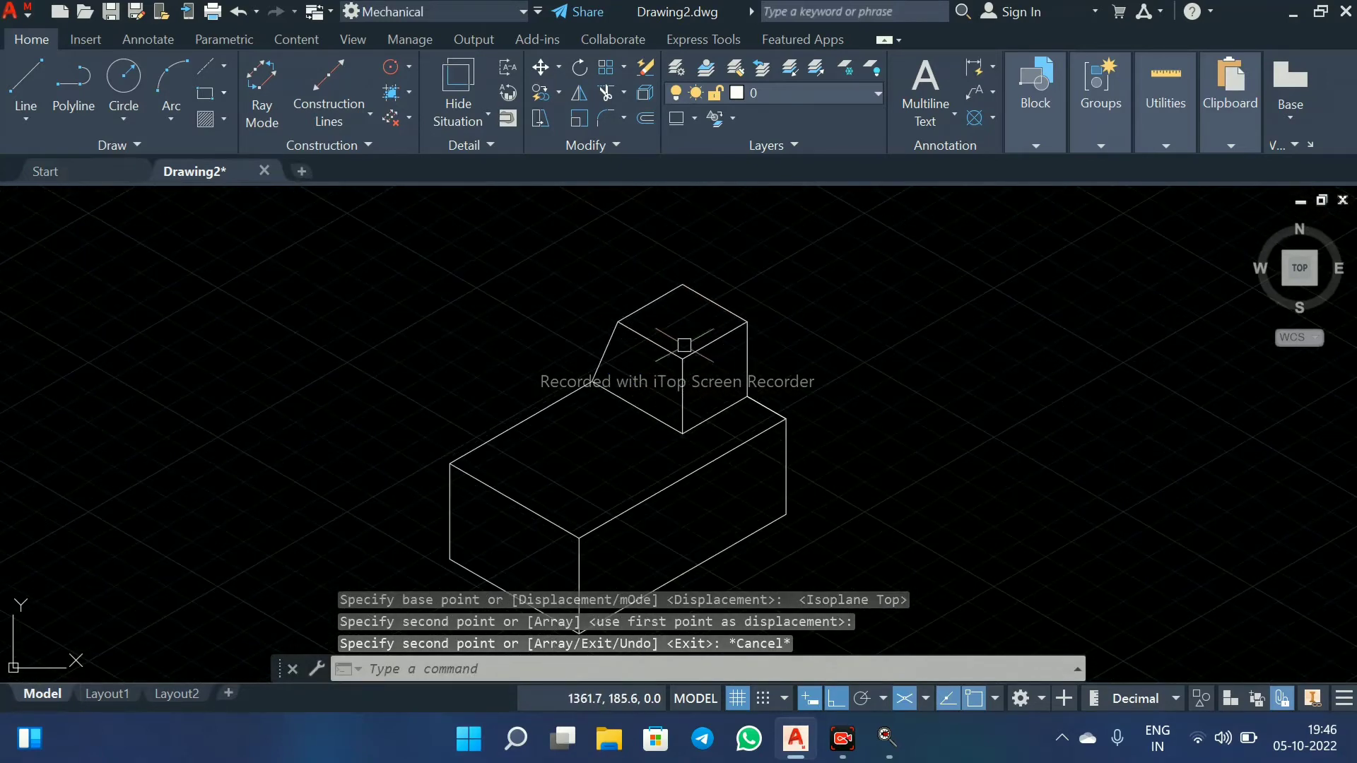
middle_drag(712, 396, 741, 346)
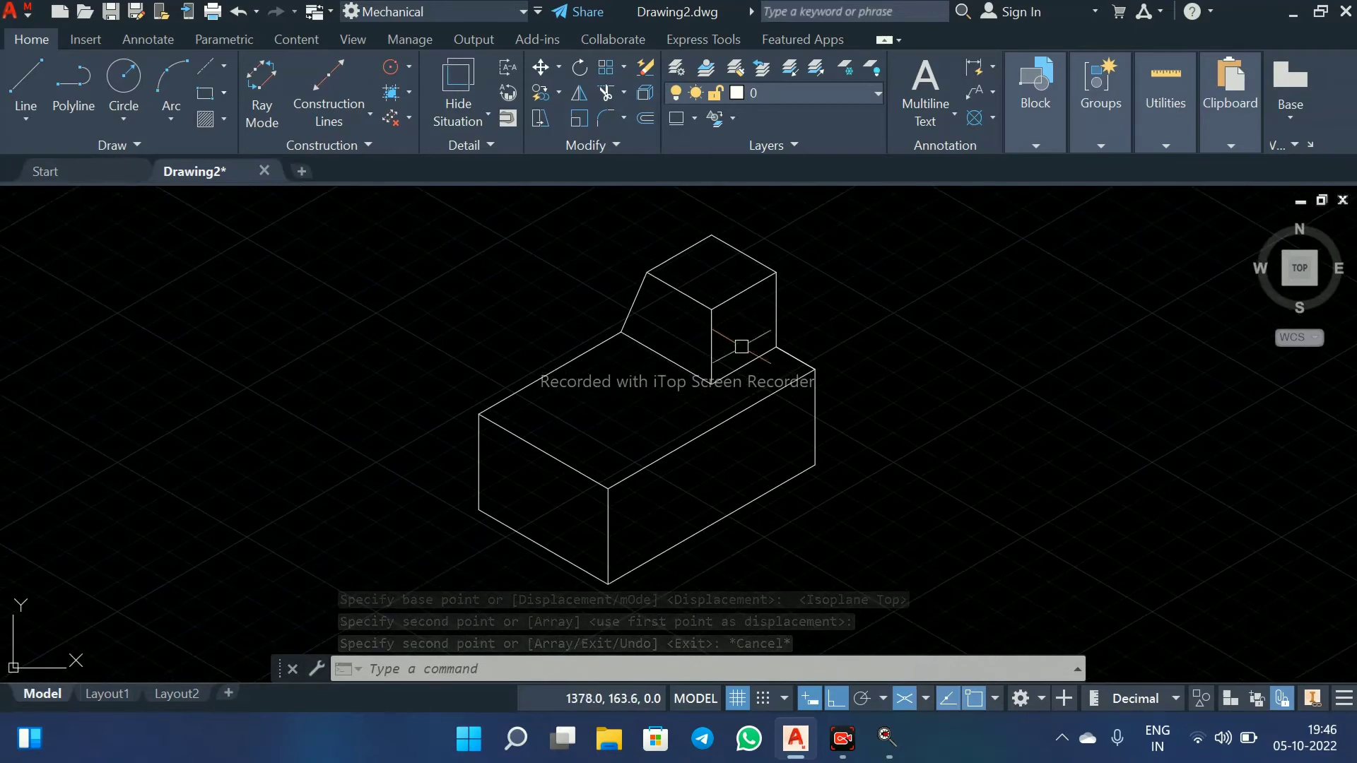
scroll(635, 404, up, 2)
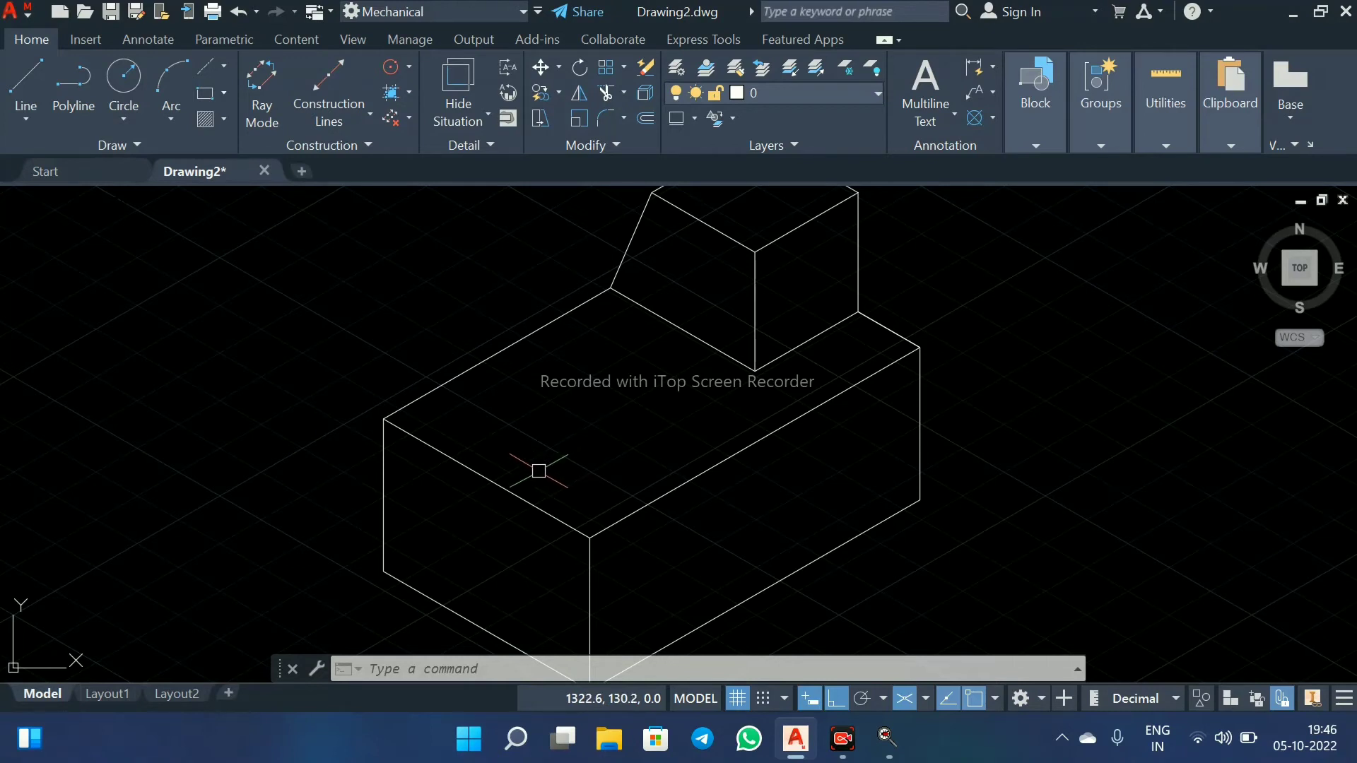
key(F5)
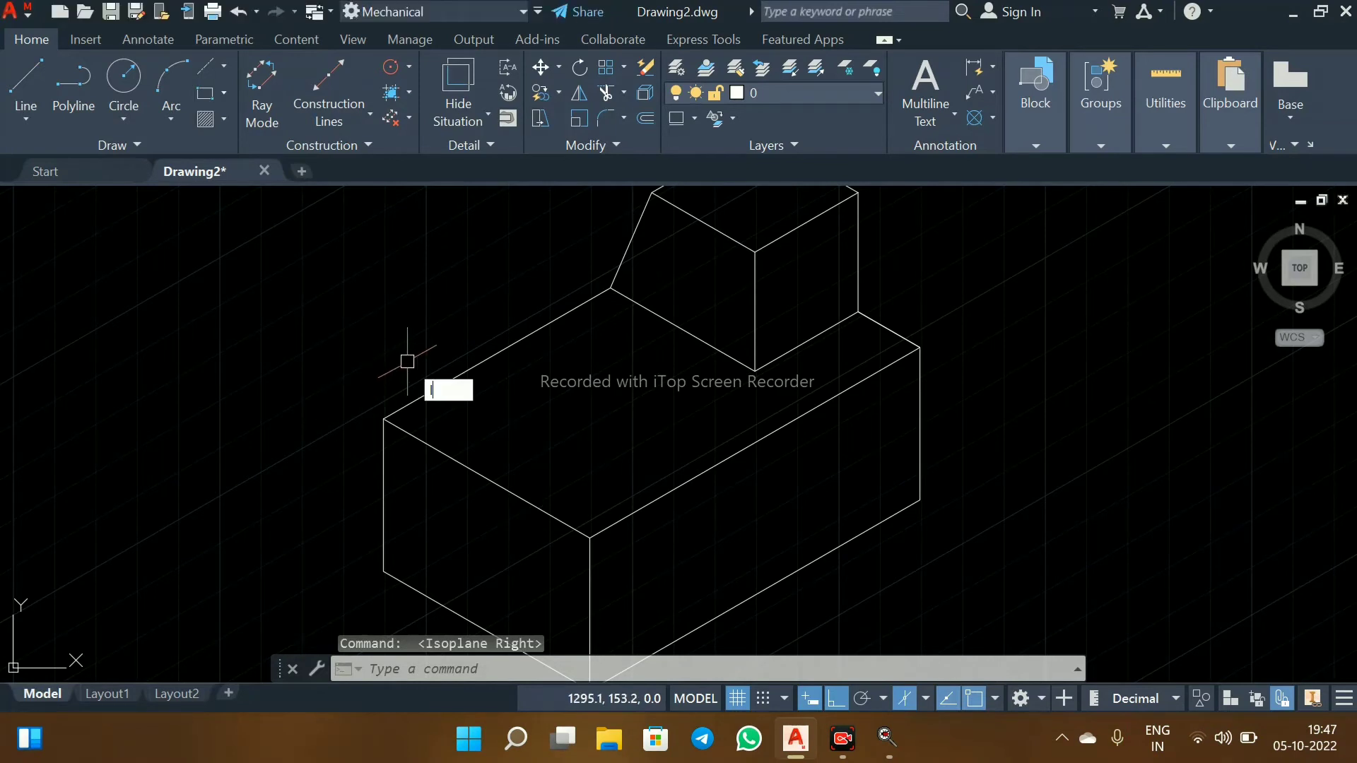
text(l)
key(Return)
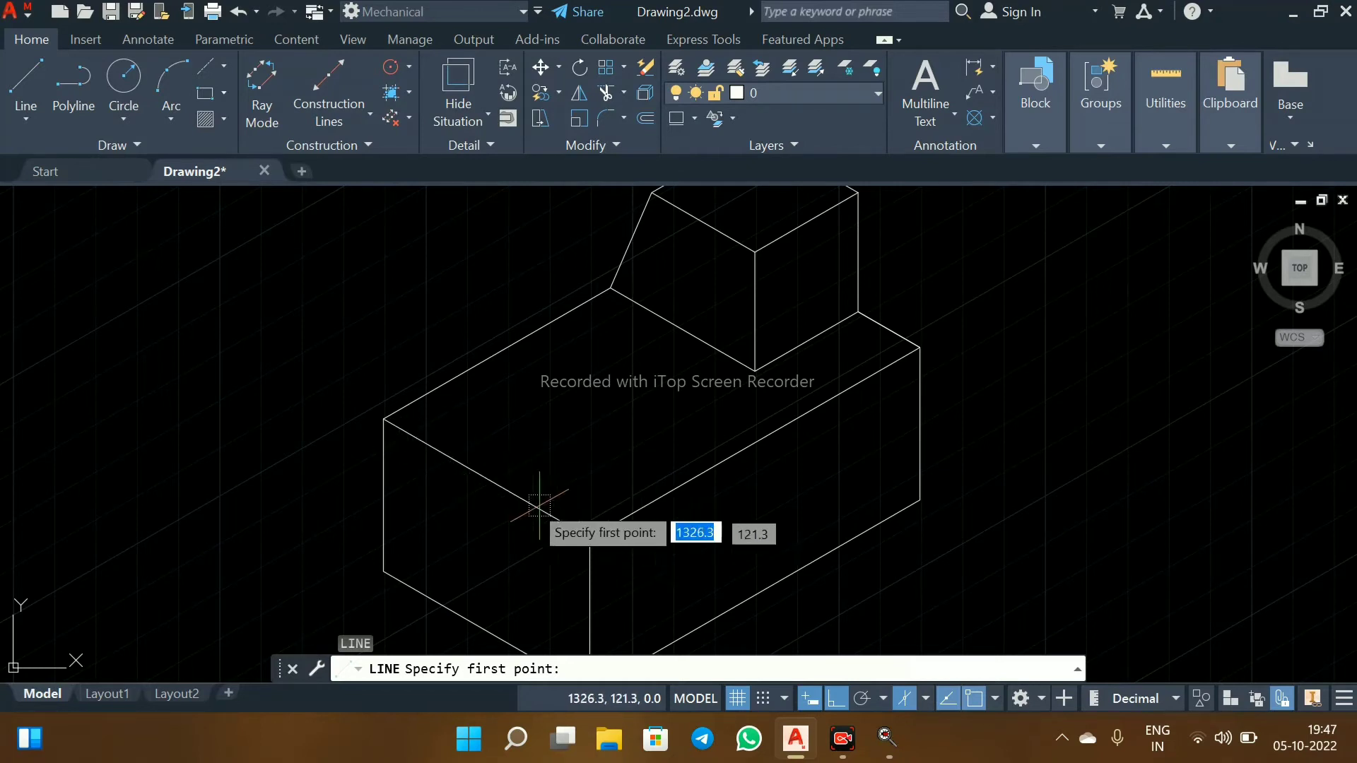
click(486, 478)
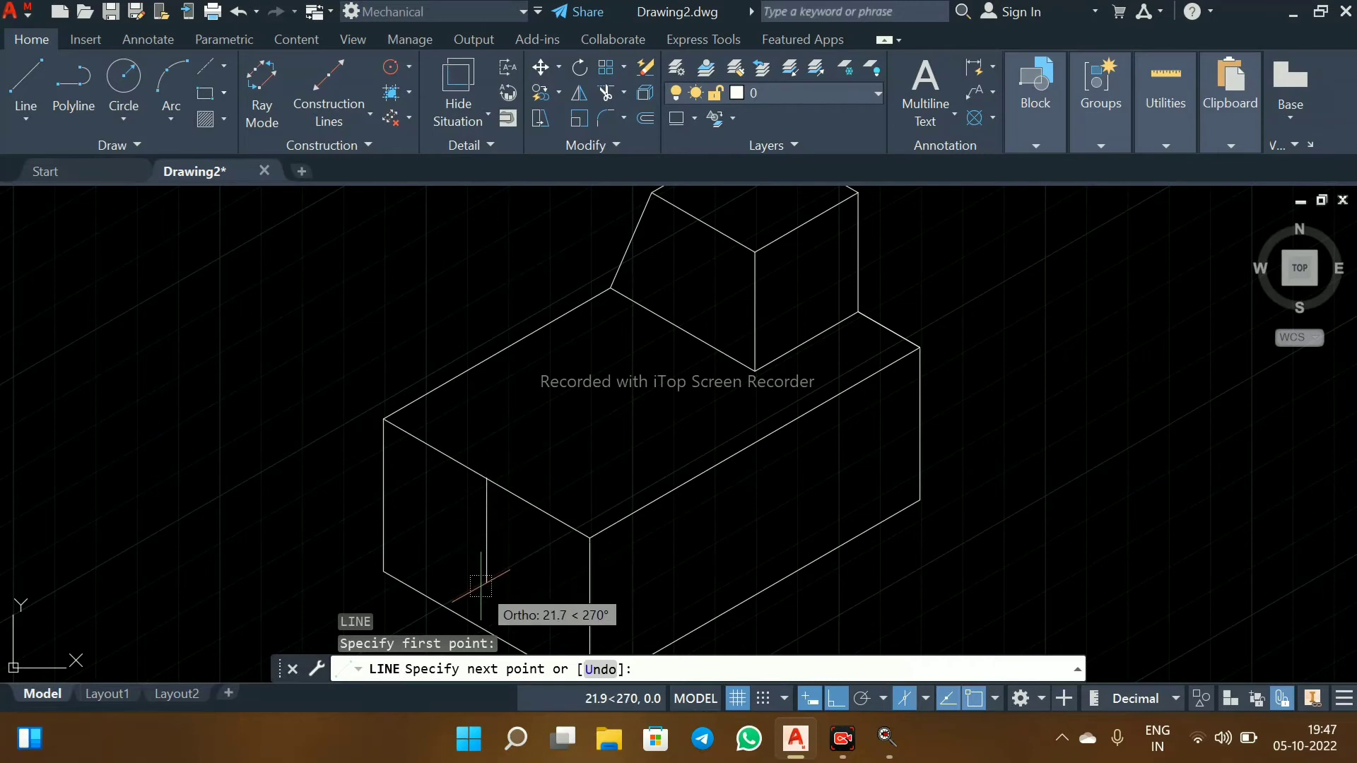
text(16)
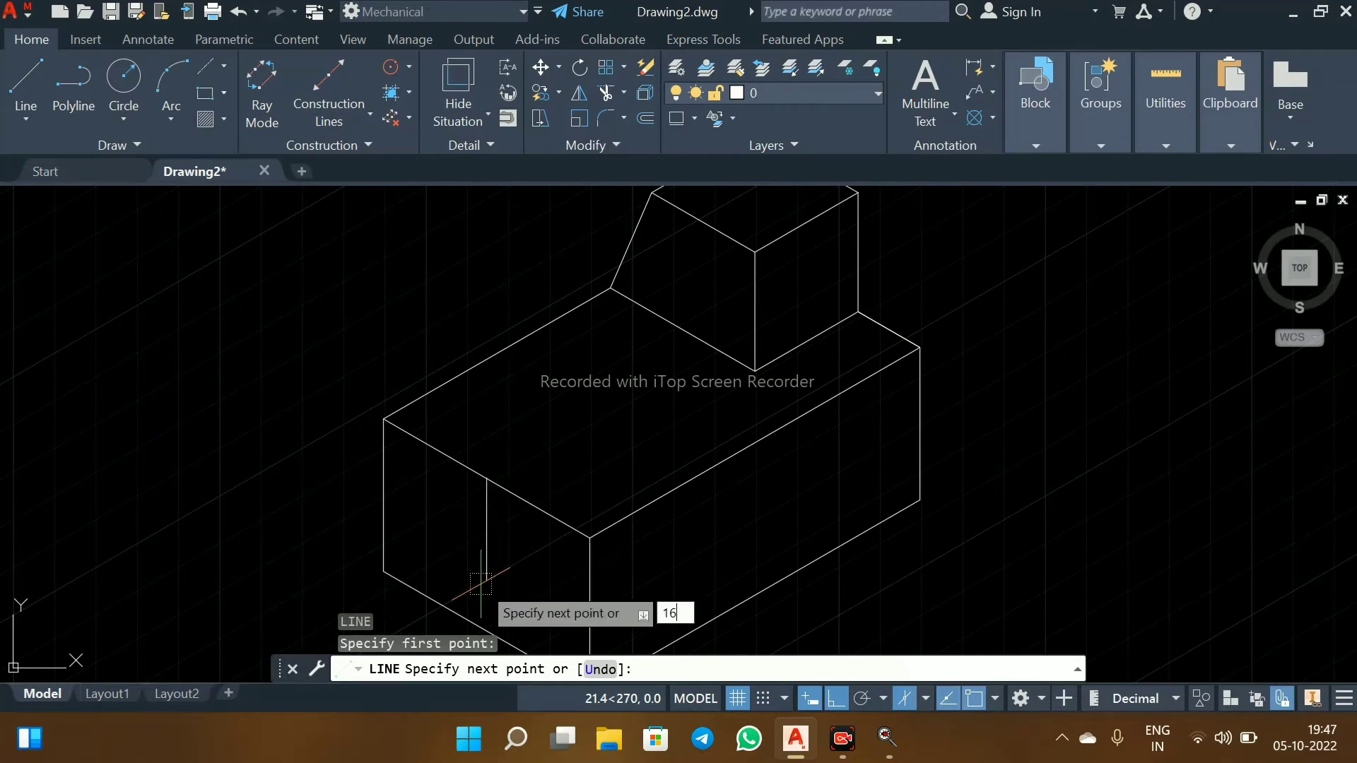
key(Return)
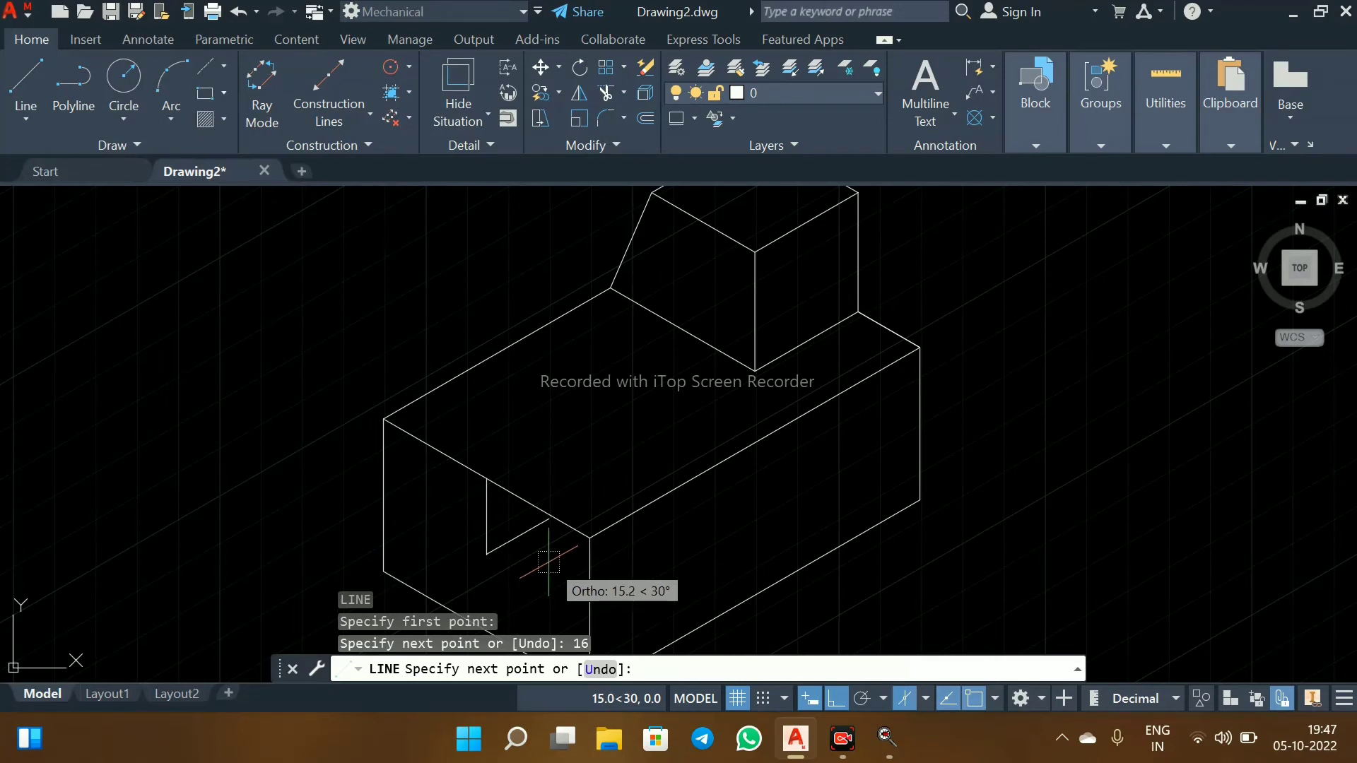
key(Escape)
scroll(495, 523, up, 2)
scroll(499, 509, down, 2)
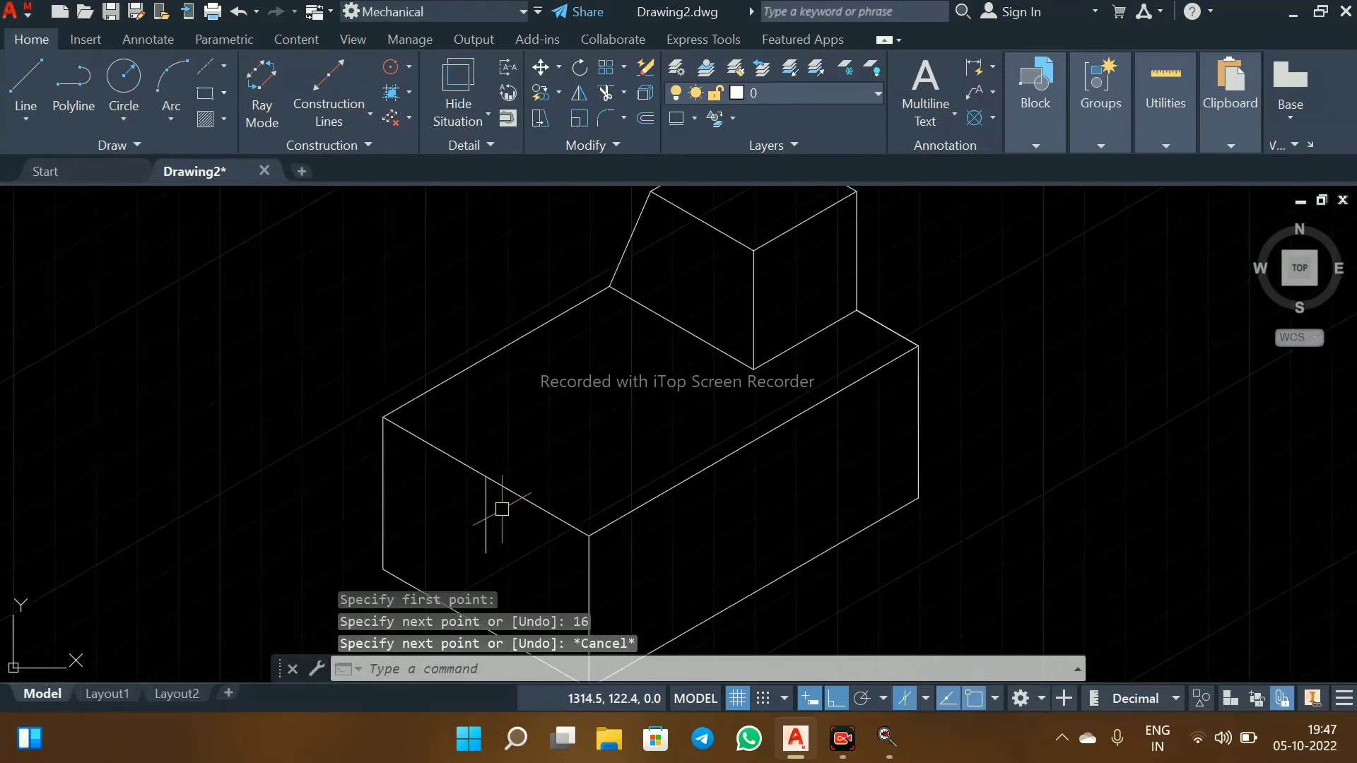
In isoplane Left, draw a line from the edge's midpoint 10 long at 330°, then slope it down to the 16-long vertical line's lower end
middle_drag(519, 540, 491, 479)
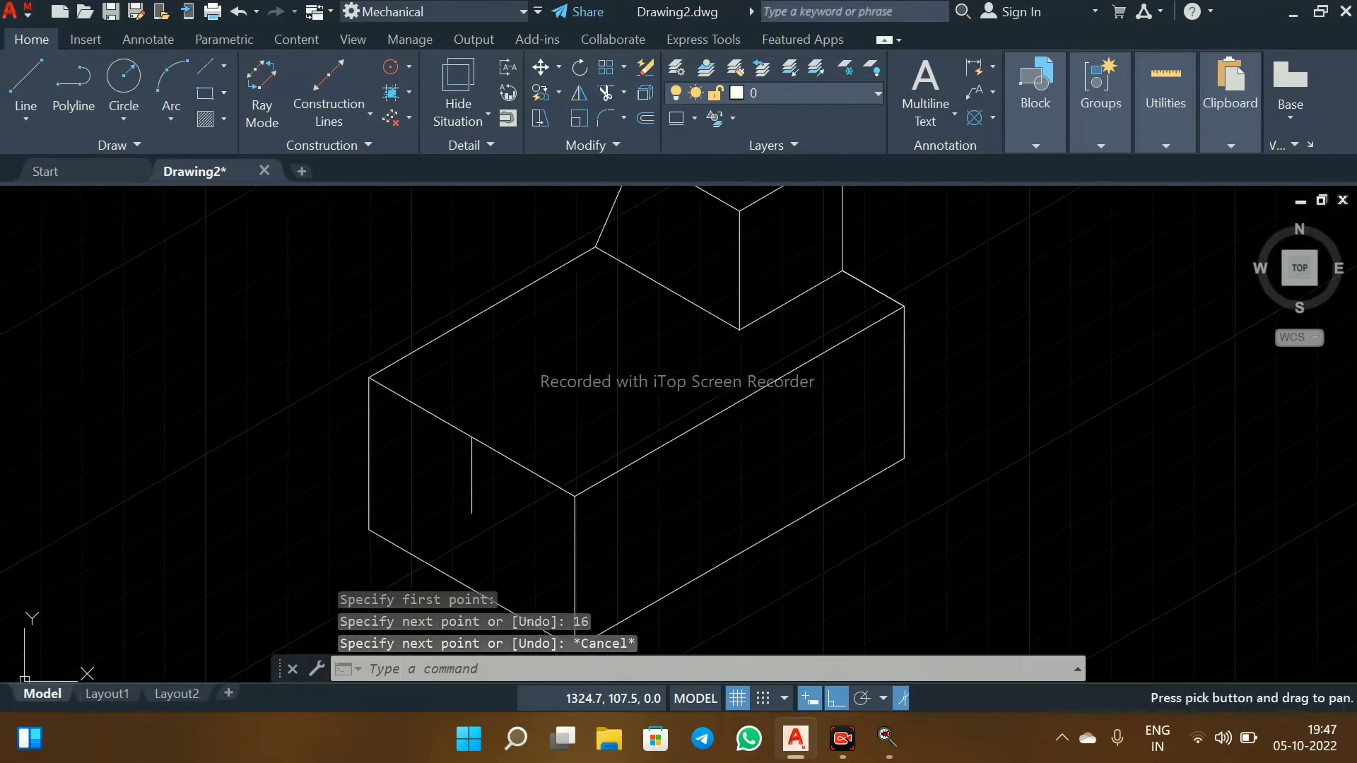
scroll(530, 520, down, 2)
middle_drag(530, 519, 547, 522)
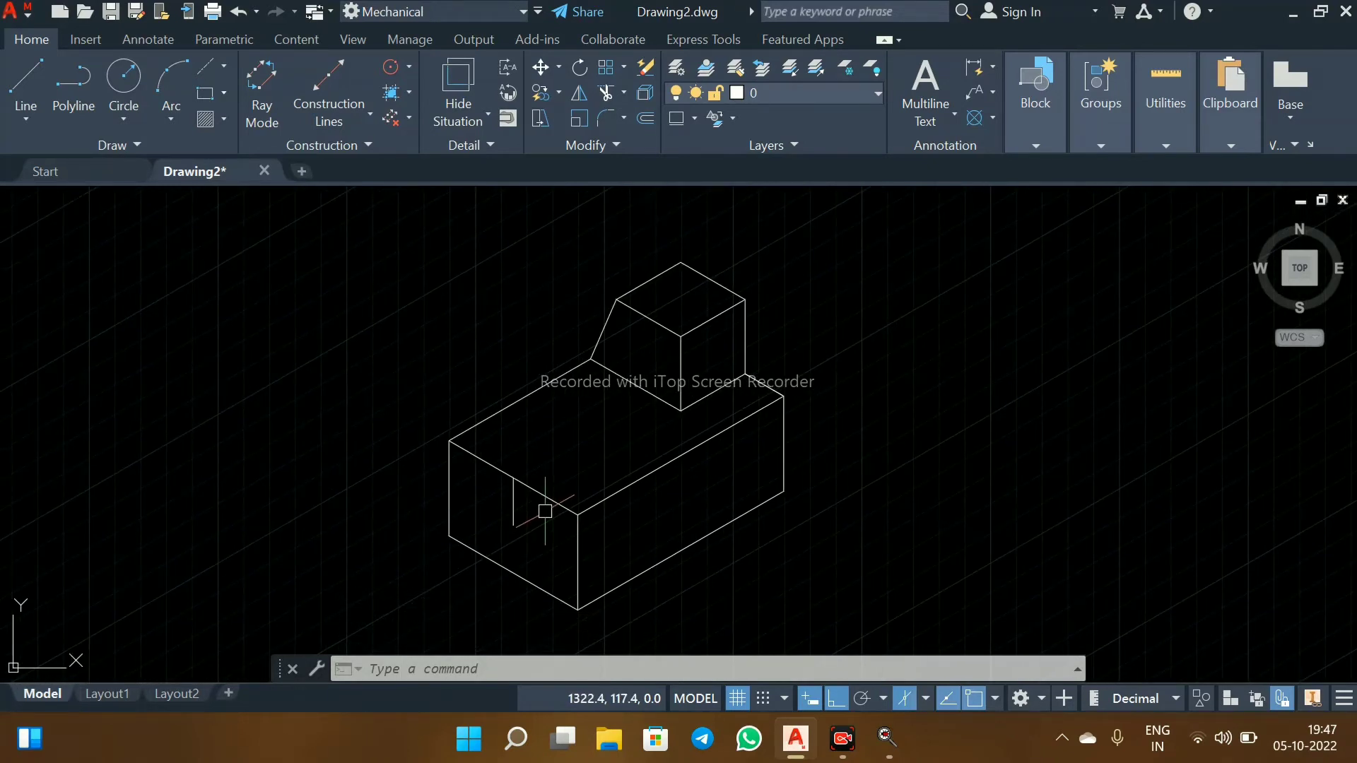
key(F5)
scroll(545, 511, up, 3)
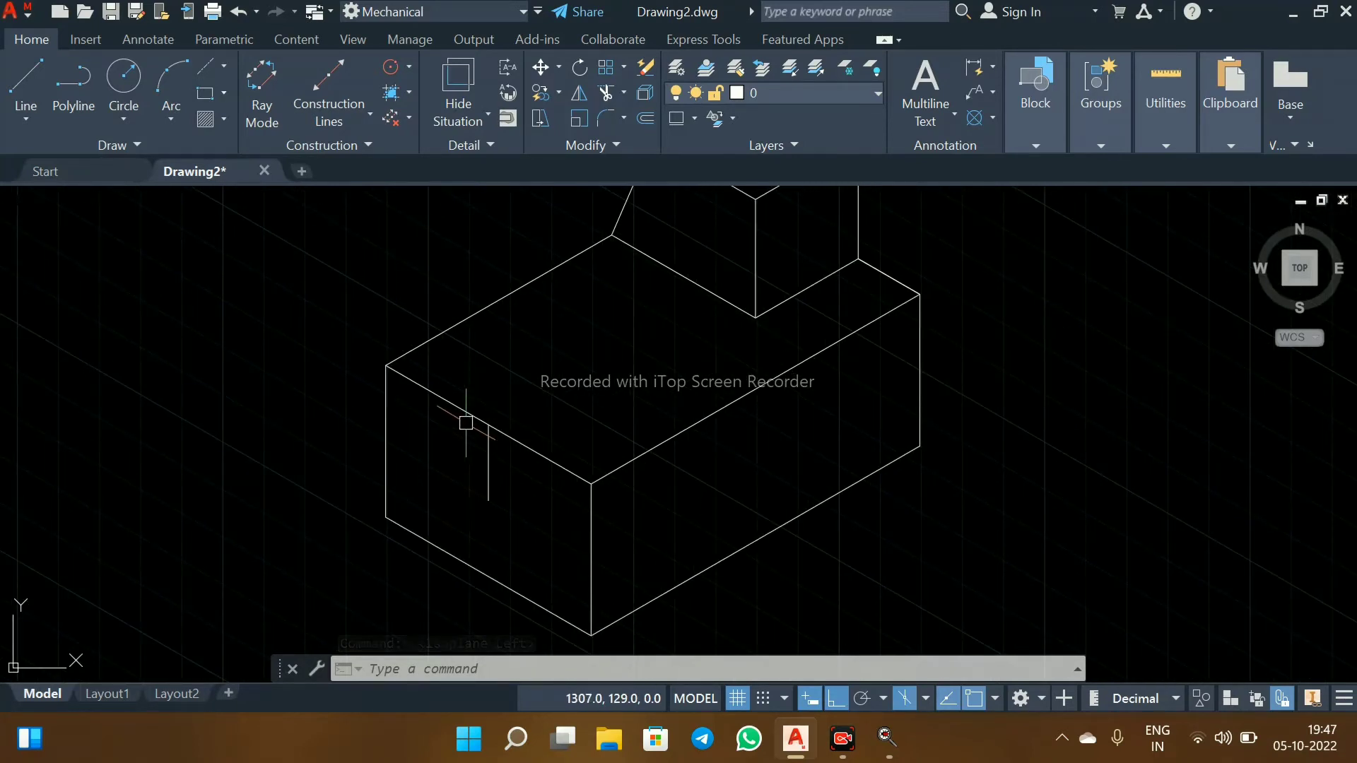
text(l)
key(Return)
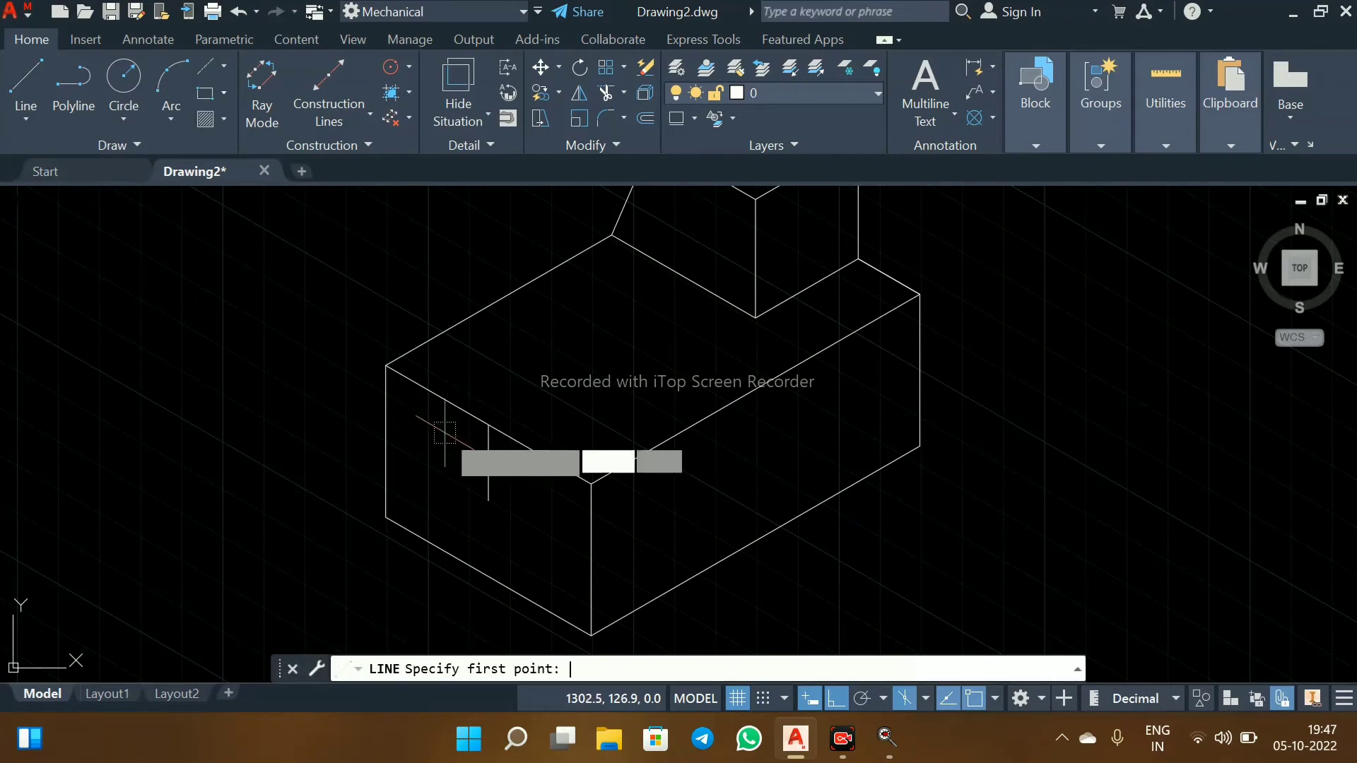
click(488, 424)
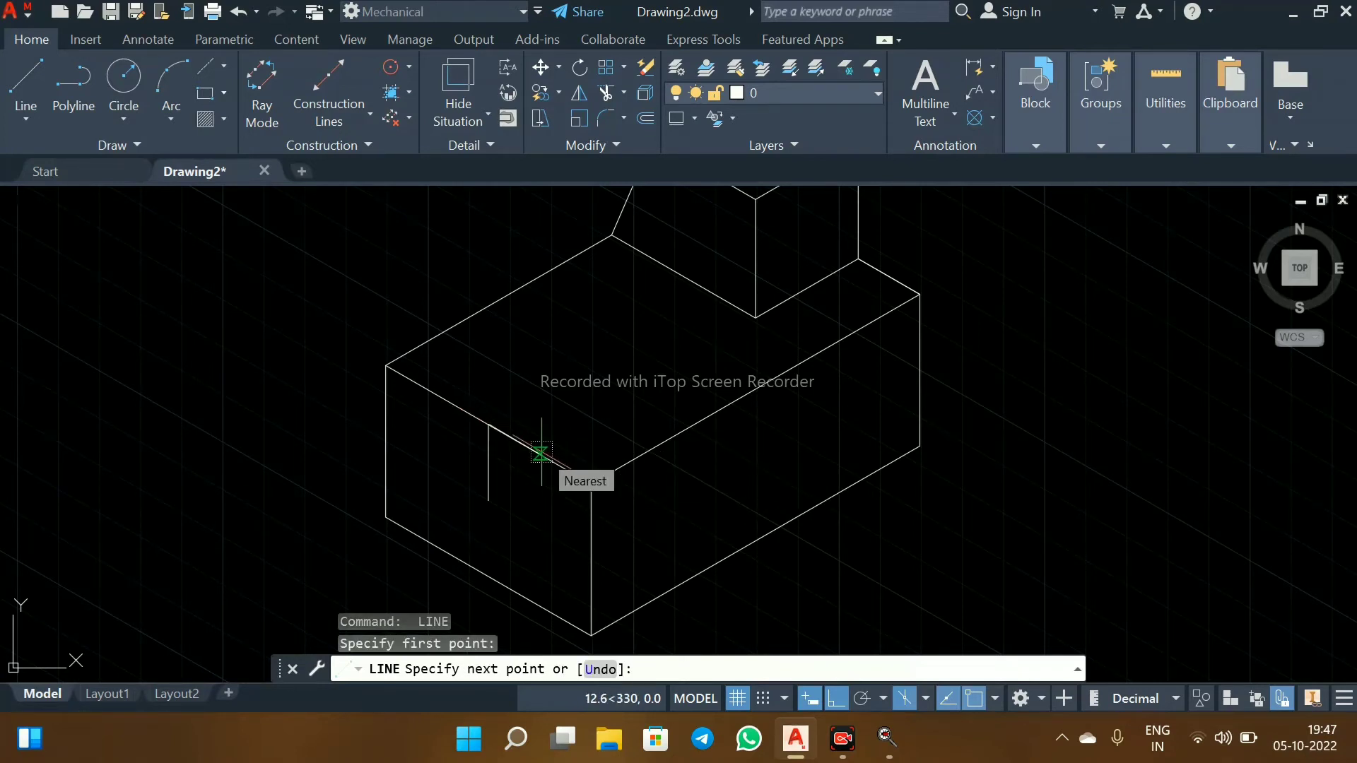
text(10)
key(Return)
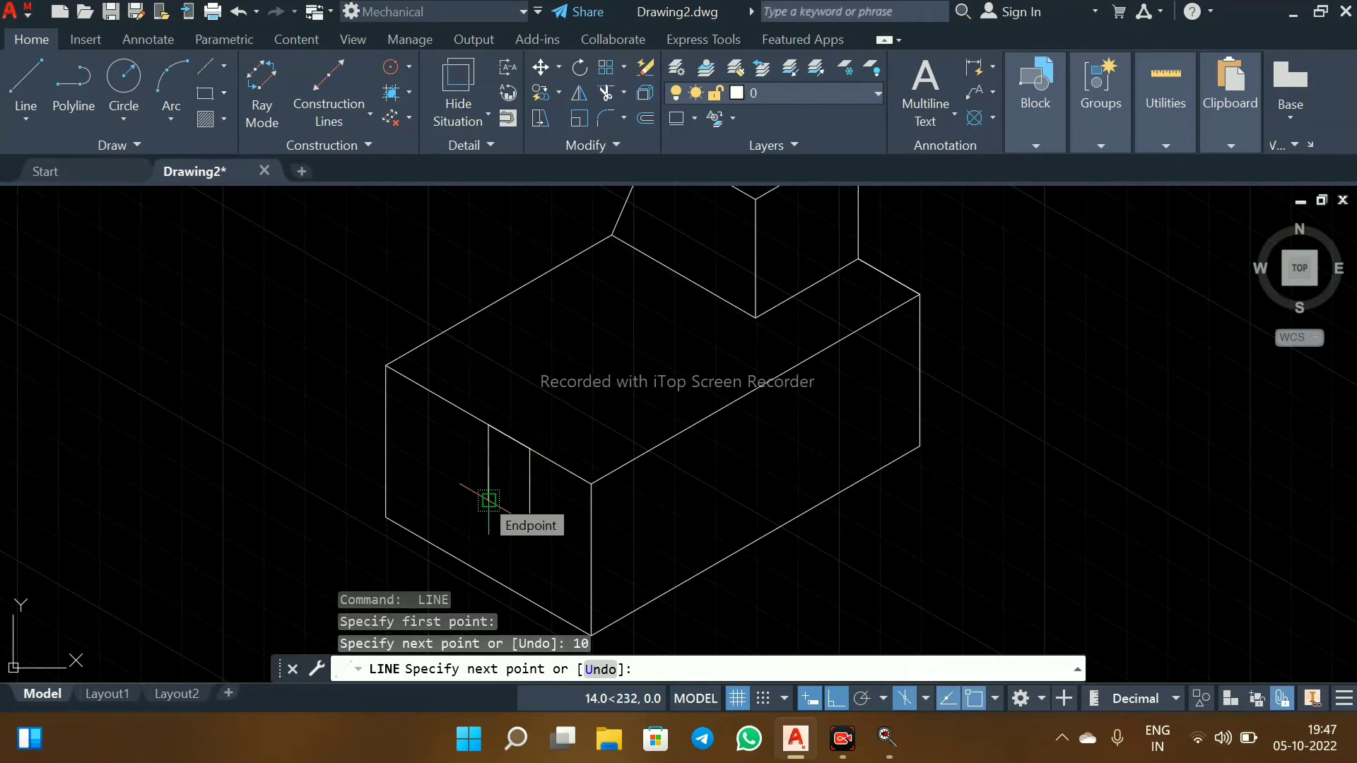
click(489, 500)
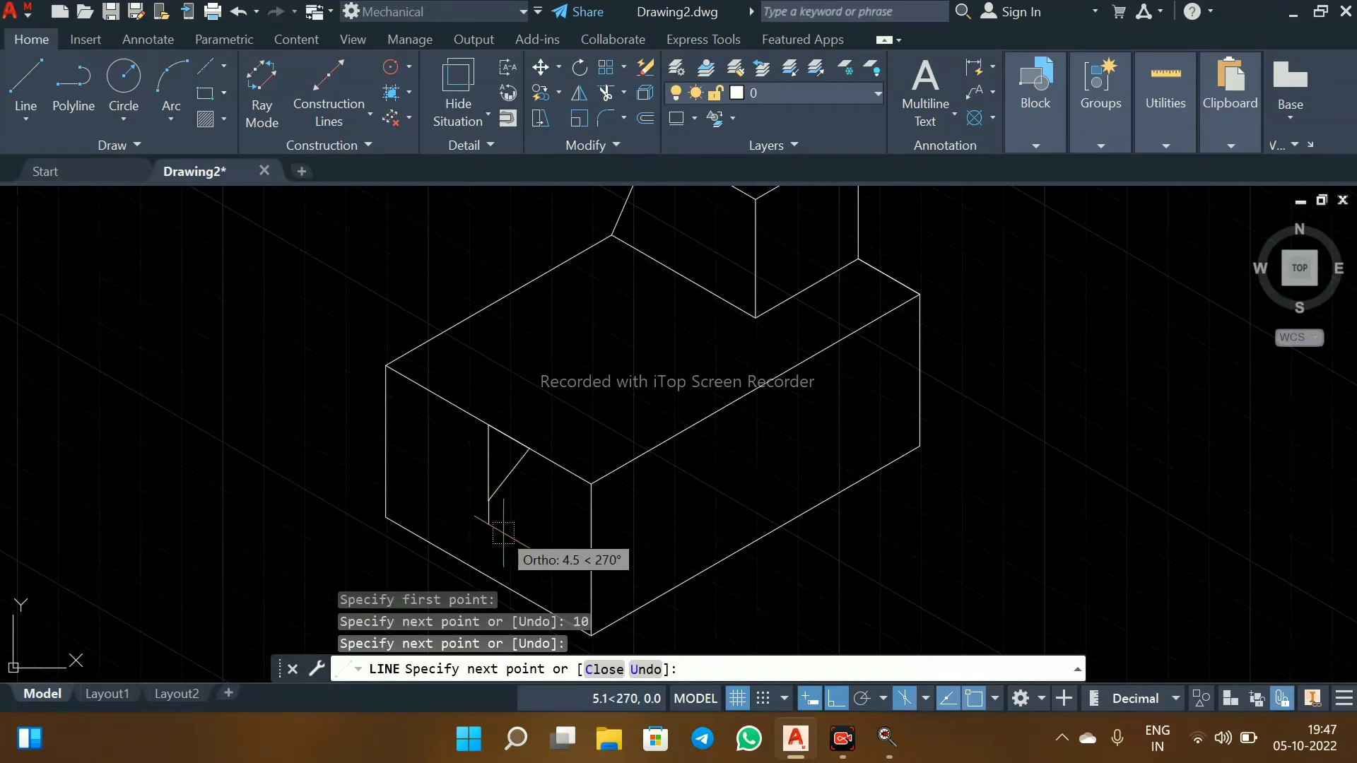
key(Escape)
scroll(494, 481, up, 2)
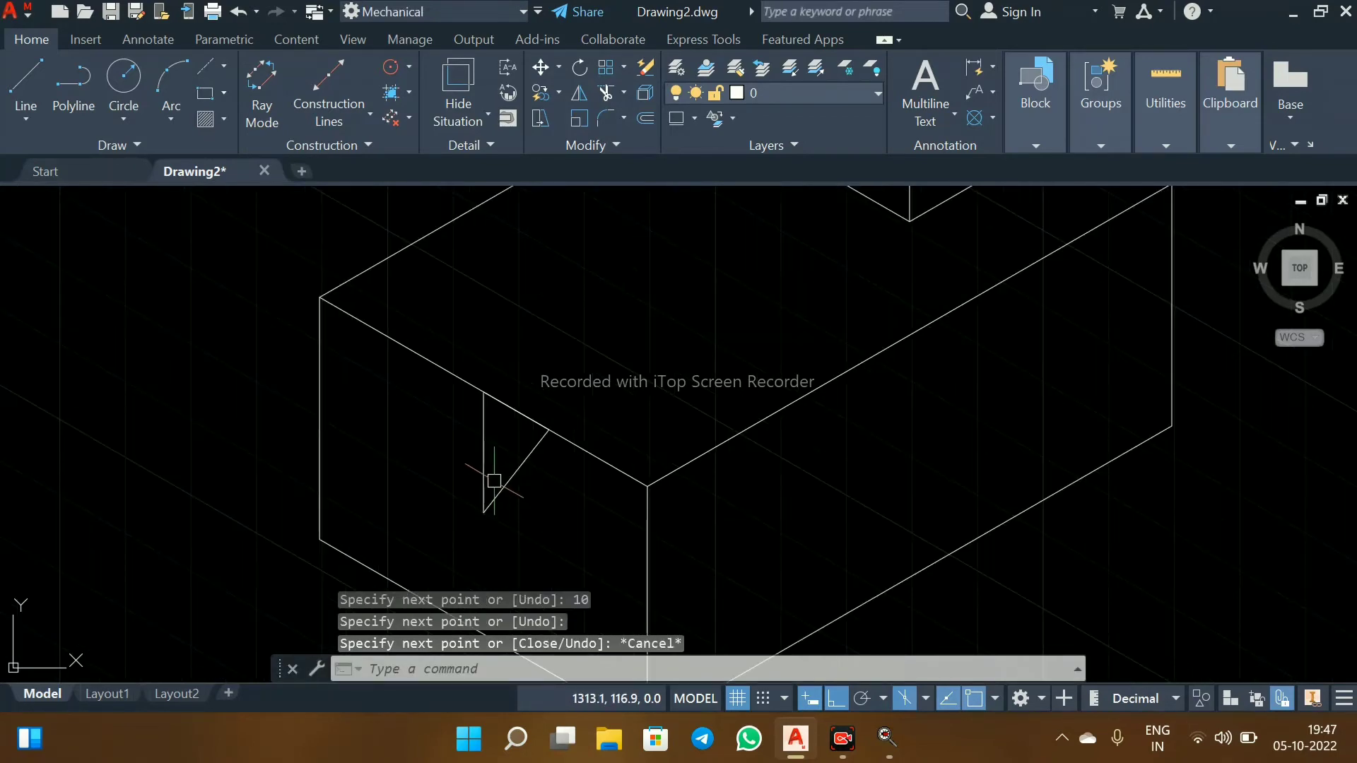
scroll(494, 481, down, 4)
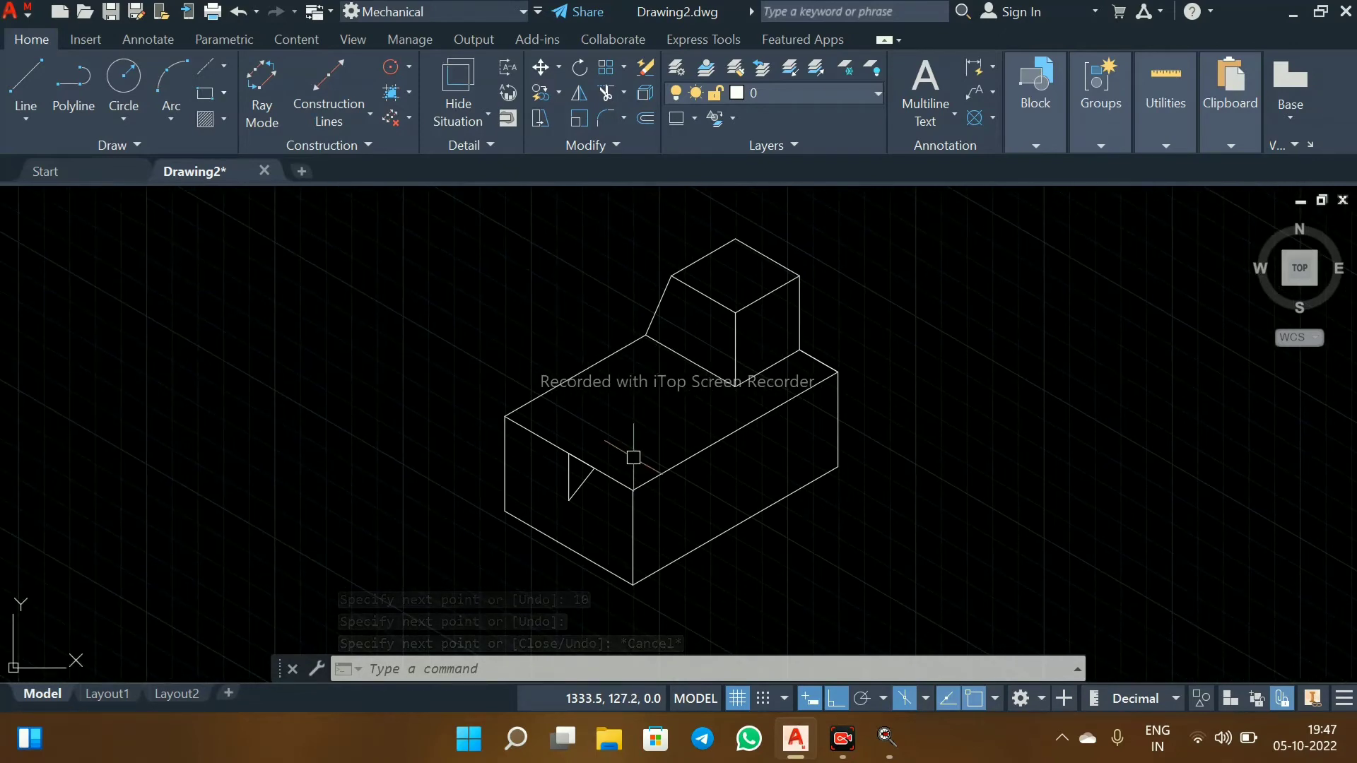
scroll(641, 466, up, 2)
scroll(641, 460, down, 2)
middle_drag(642, 460, 612, 478)
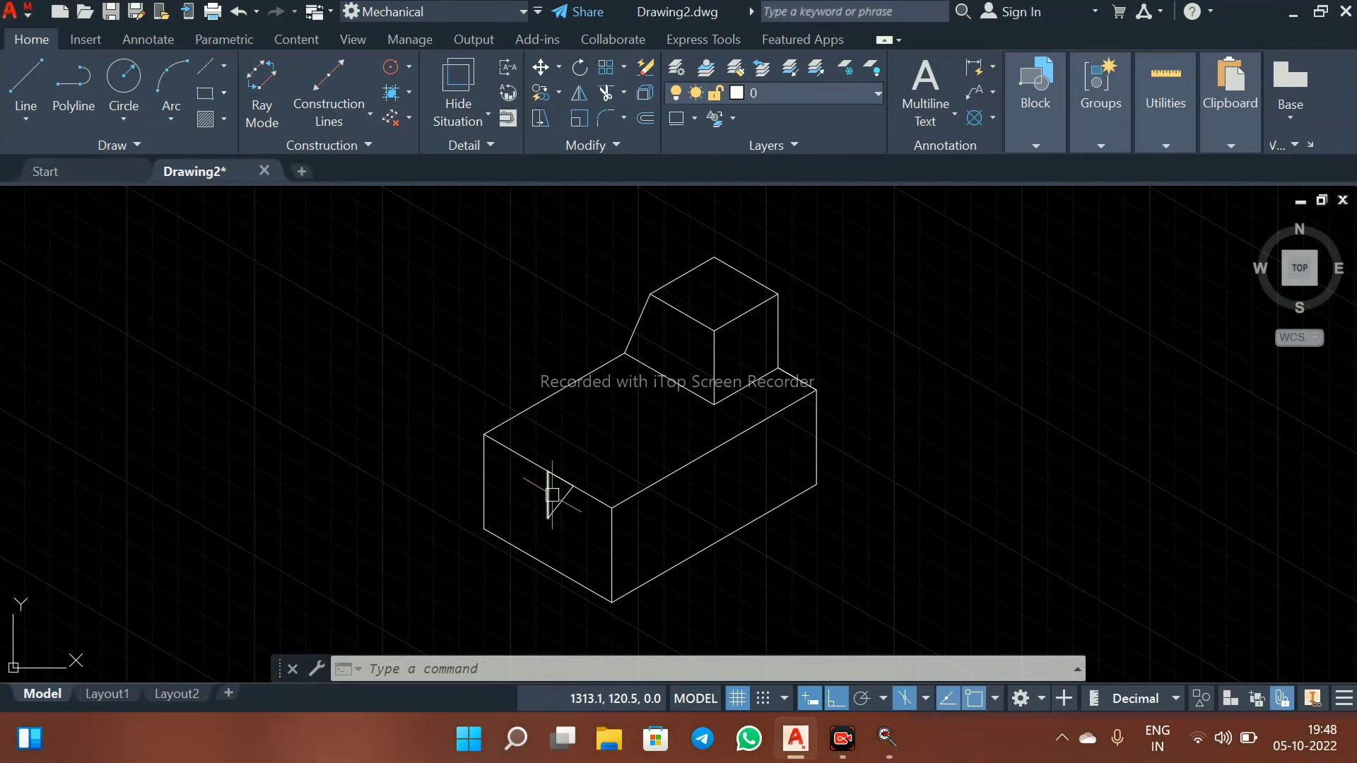
scroll(552, 494, up, 3)
scroll(888, 433, down, 3)
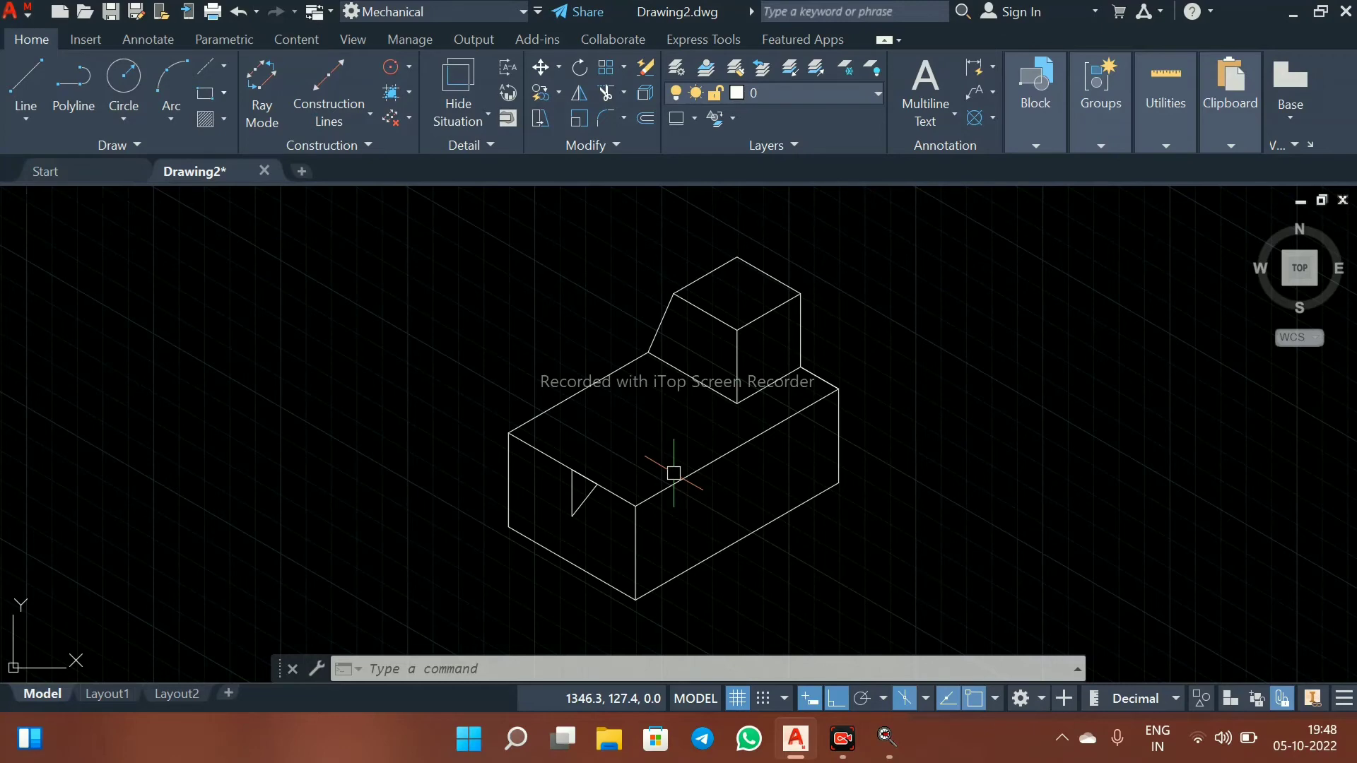
scroll(598, 485, up, 2)
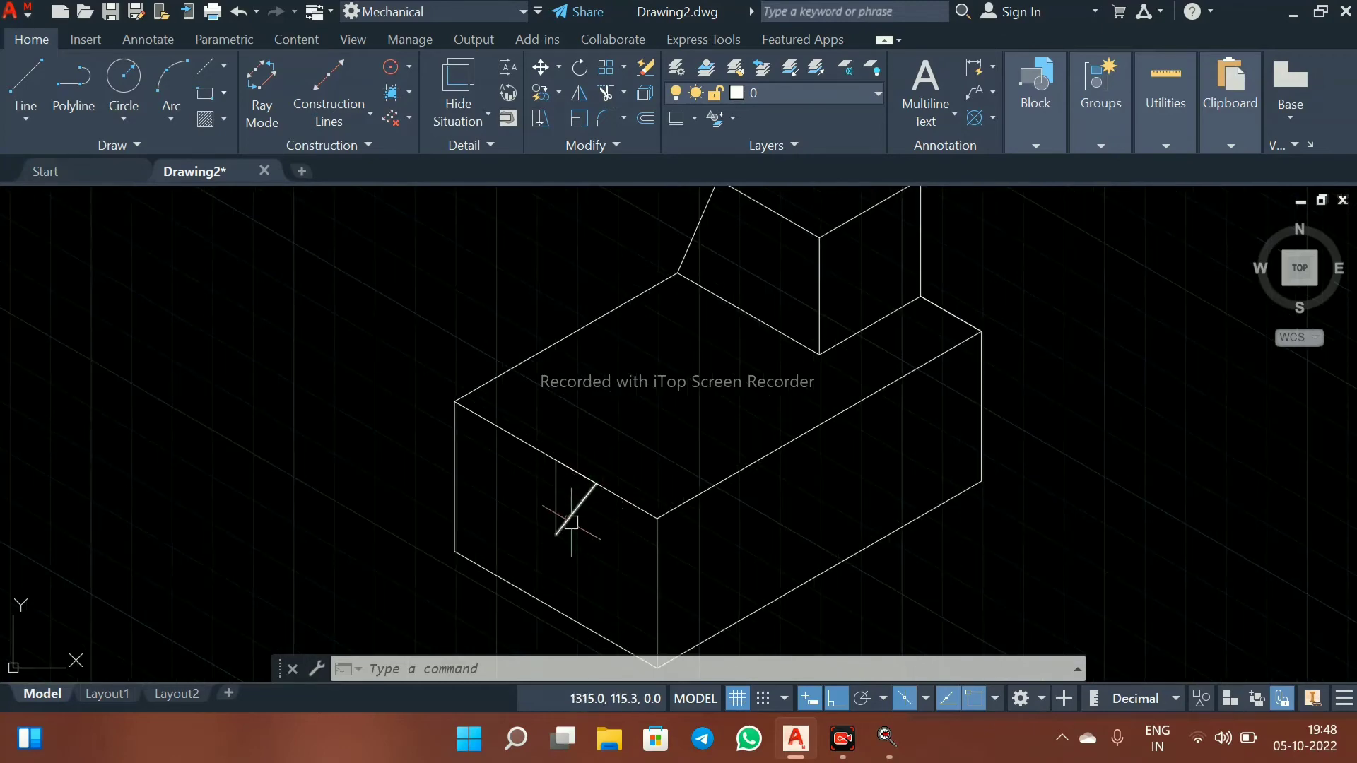
Draw a line from the front edge's midpoint 10 long at 150°, then slope it down to the 16-long vertical line's lower end
scroll(571, 522, up, 1)
scroll(566, 524, down, 1)
scroll(565, 524, up, 1)
scroll(565, 524, down, 1)
scroll(576, 485, up, 1)
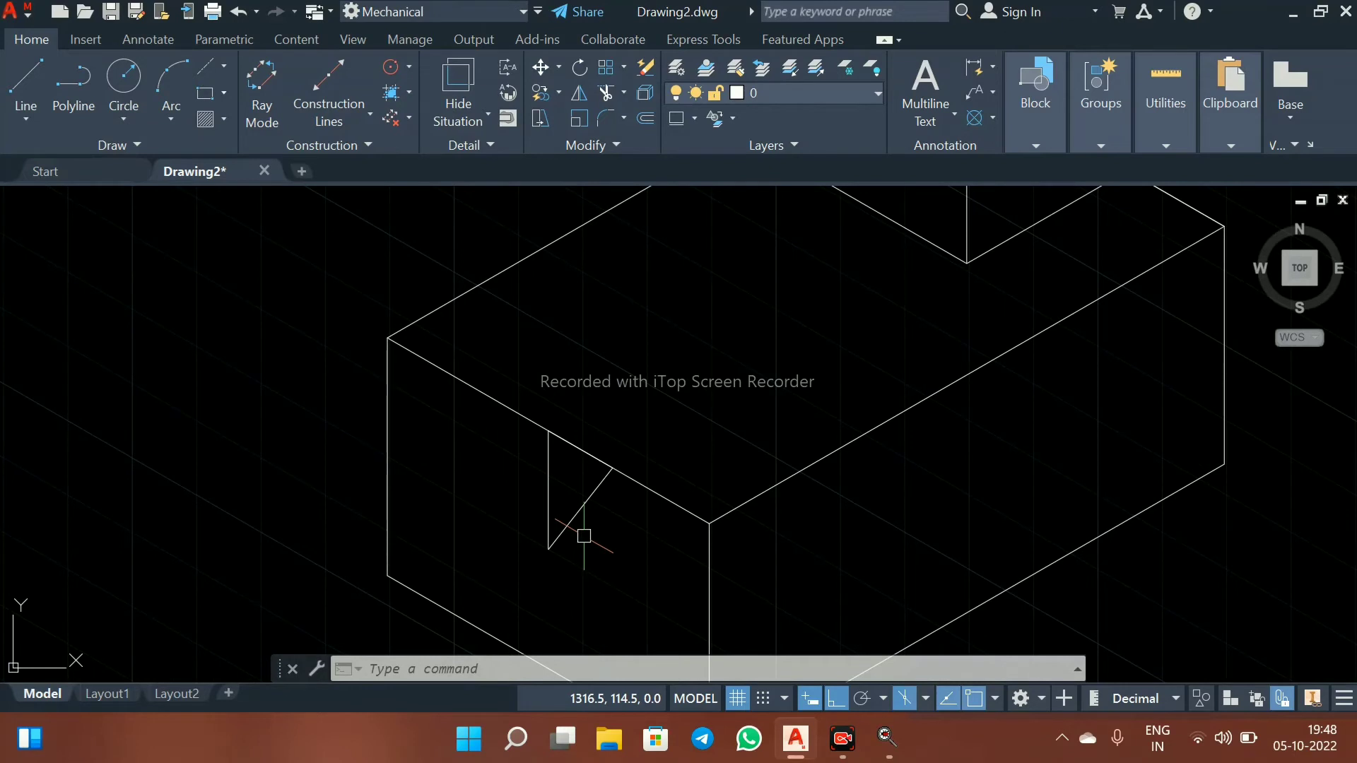
text(l)
key(Return)
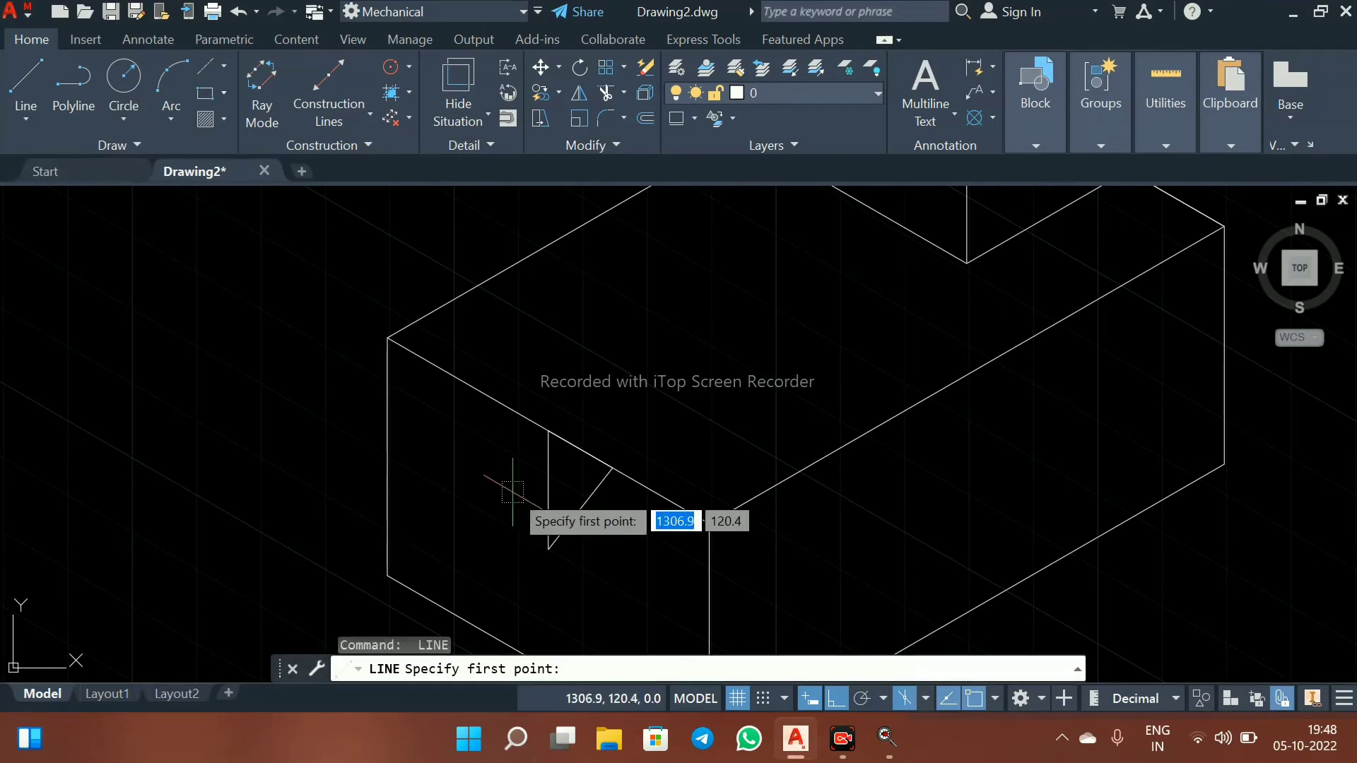
click(548, 429)
text(10)
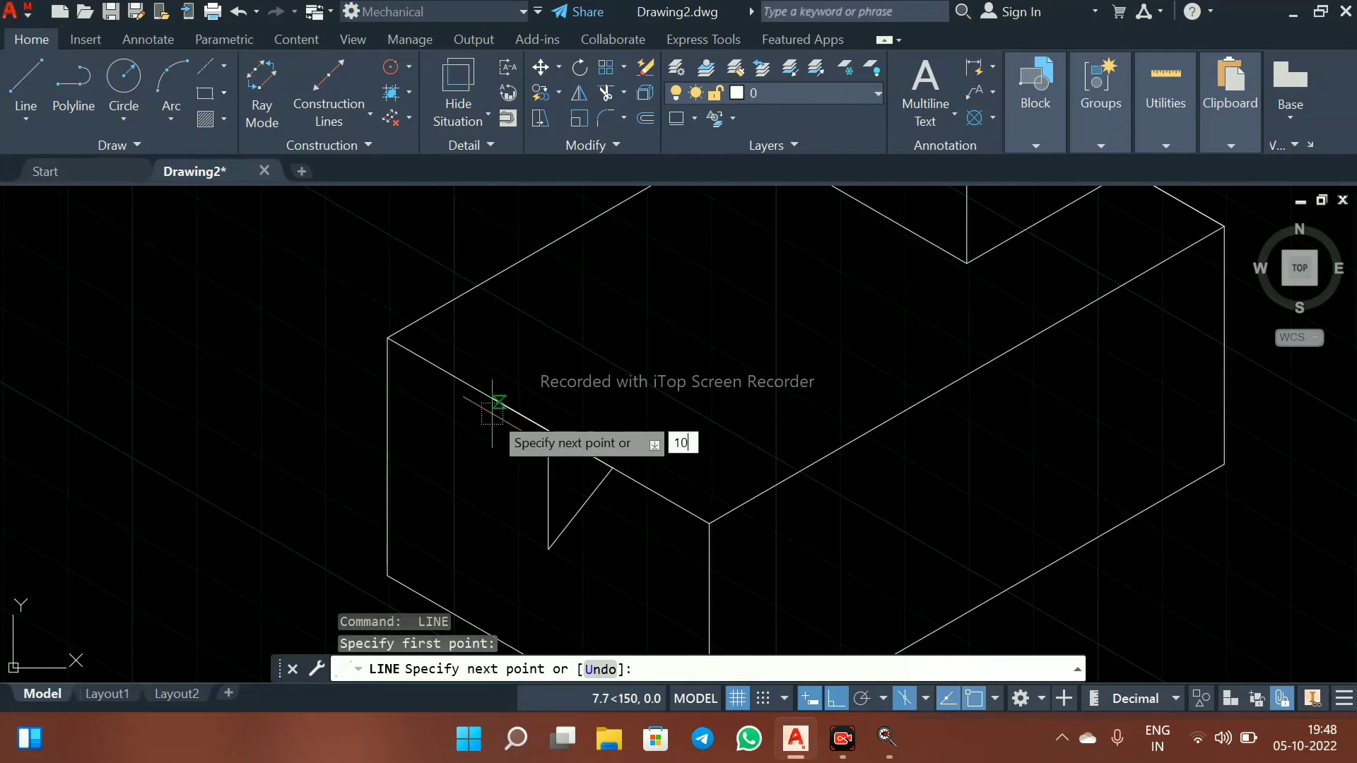
key(Return)
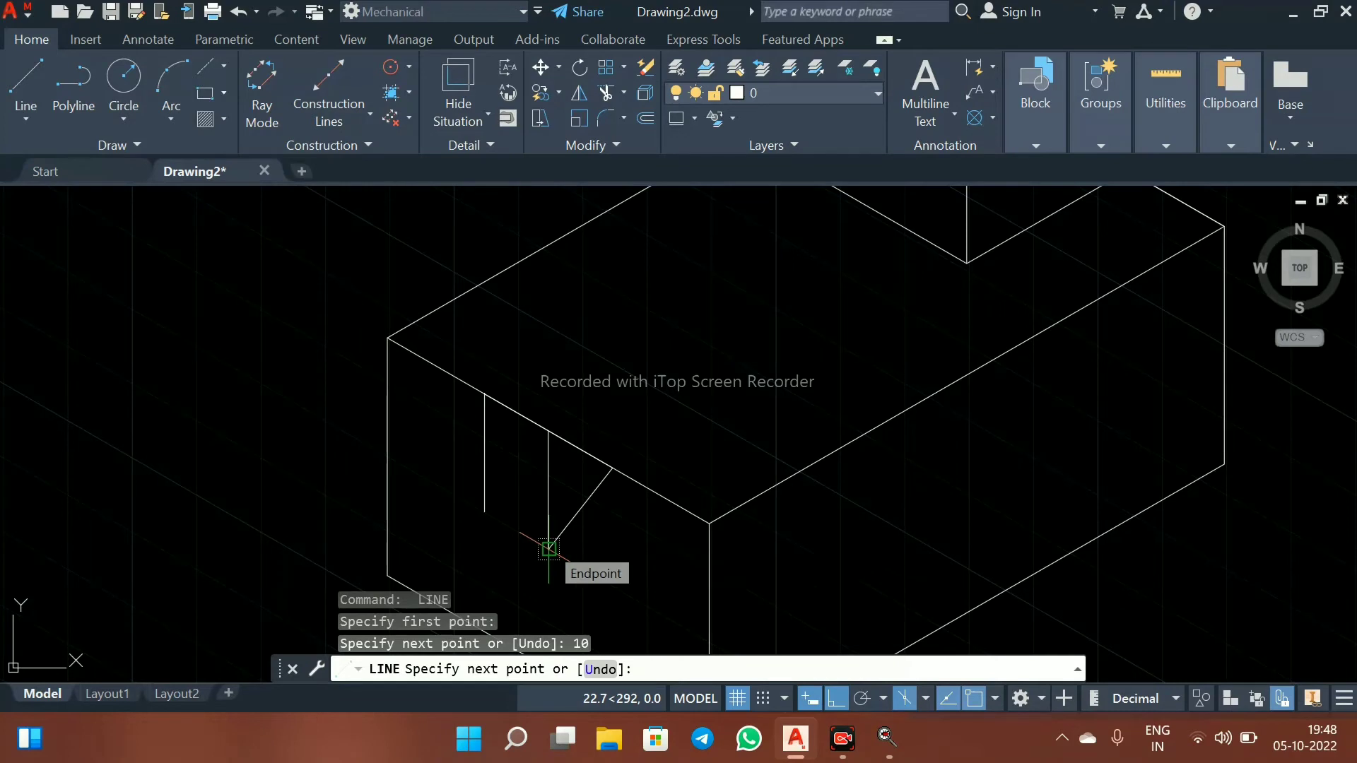
click(548, 548)
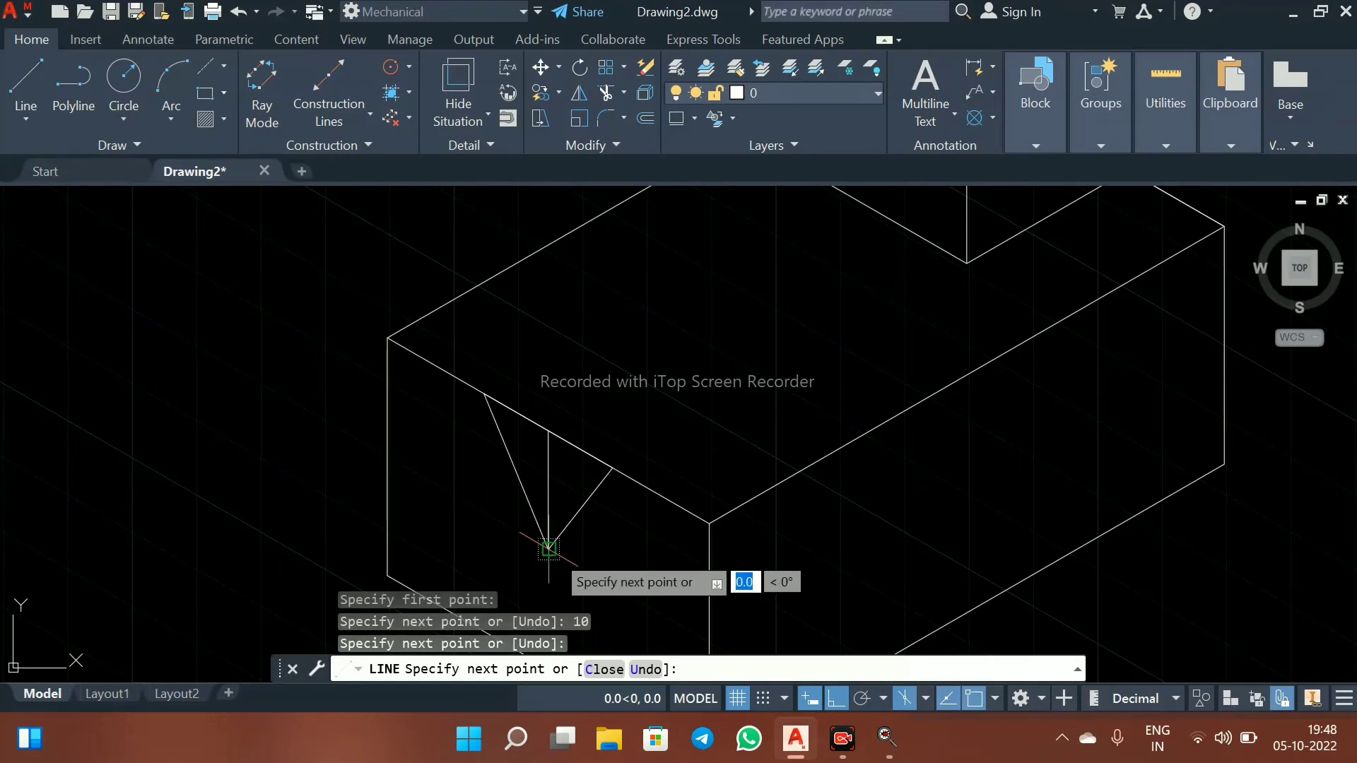
key(Escape)
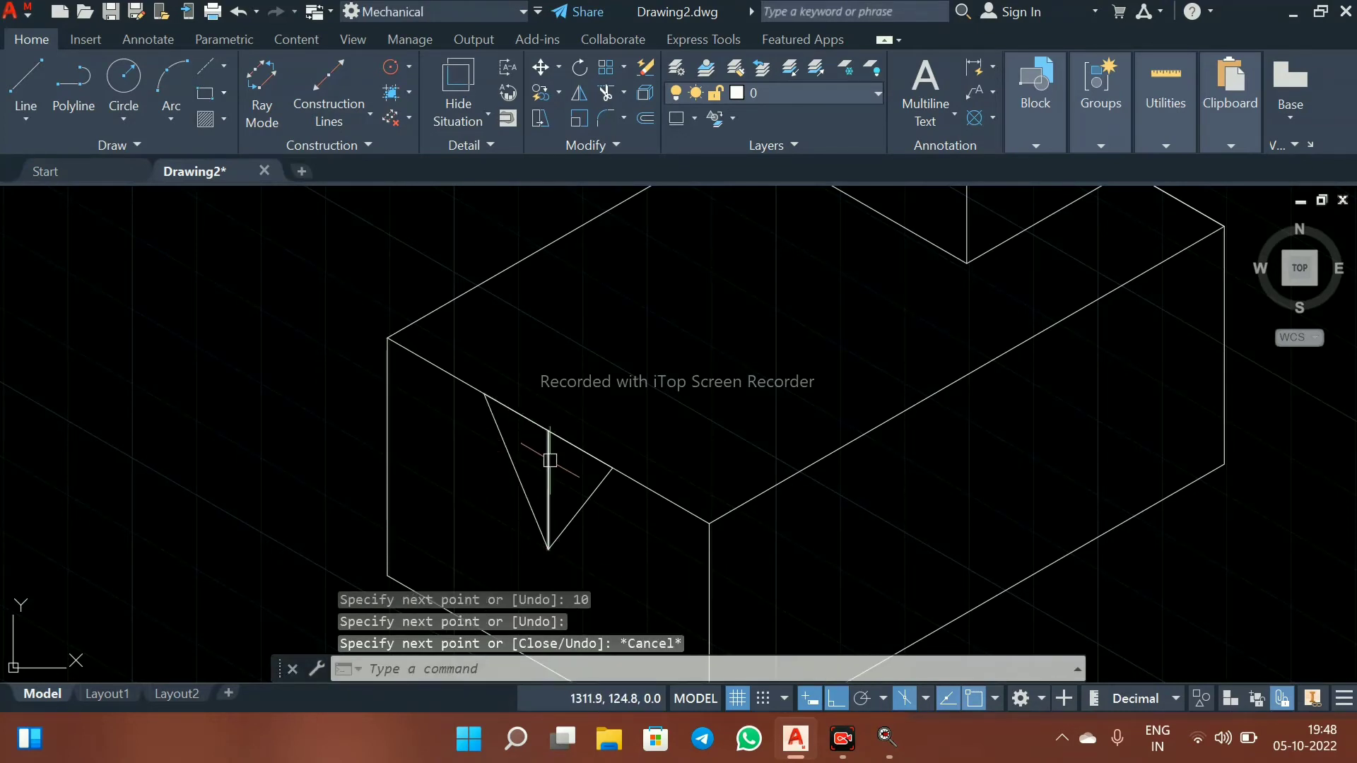
Delete the two 10-long construction lines that overlap the upper left front edge on either side of its midpoint
click(515, 467)
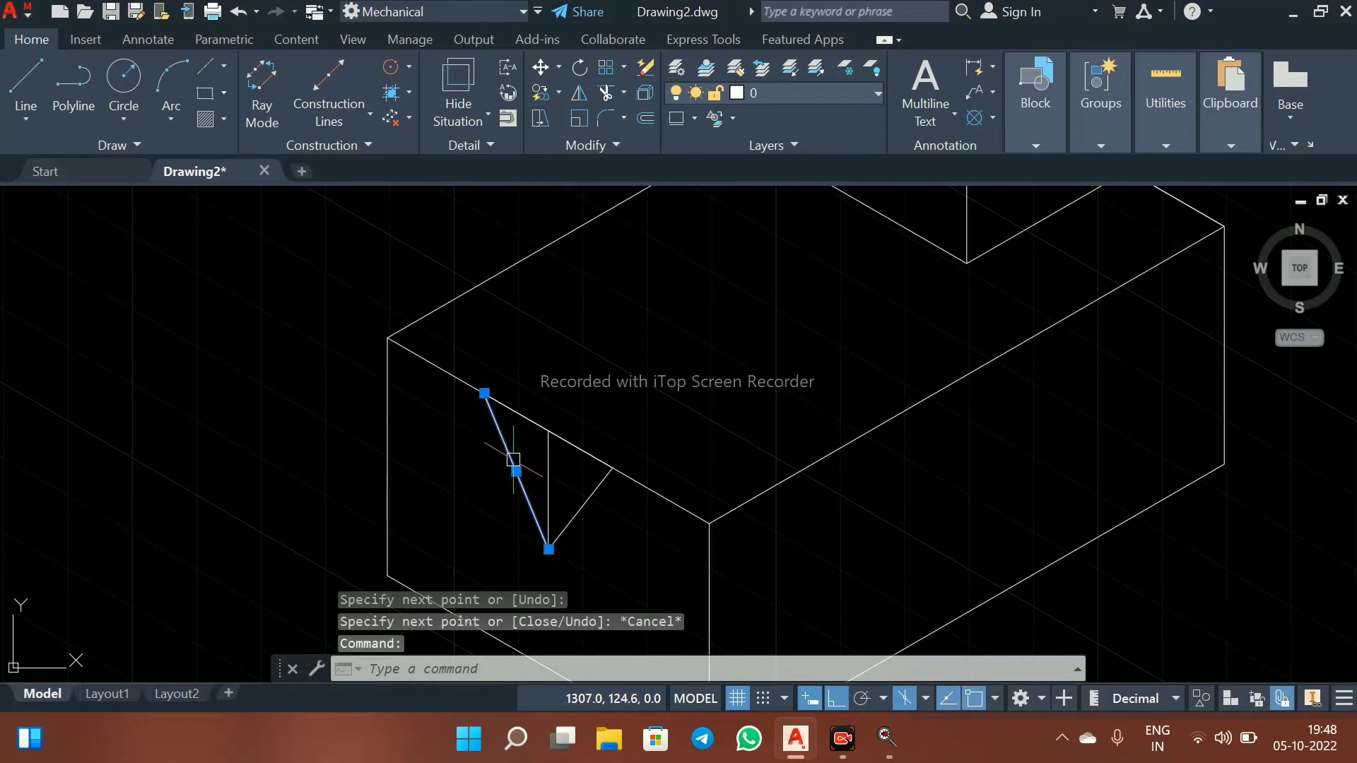
click(511, 414)
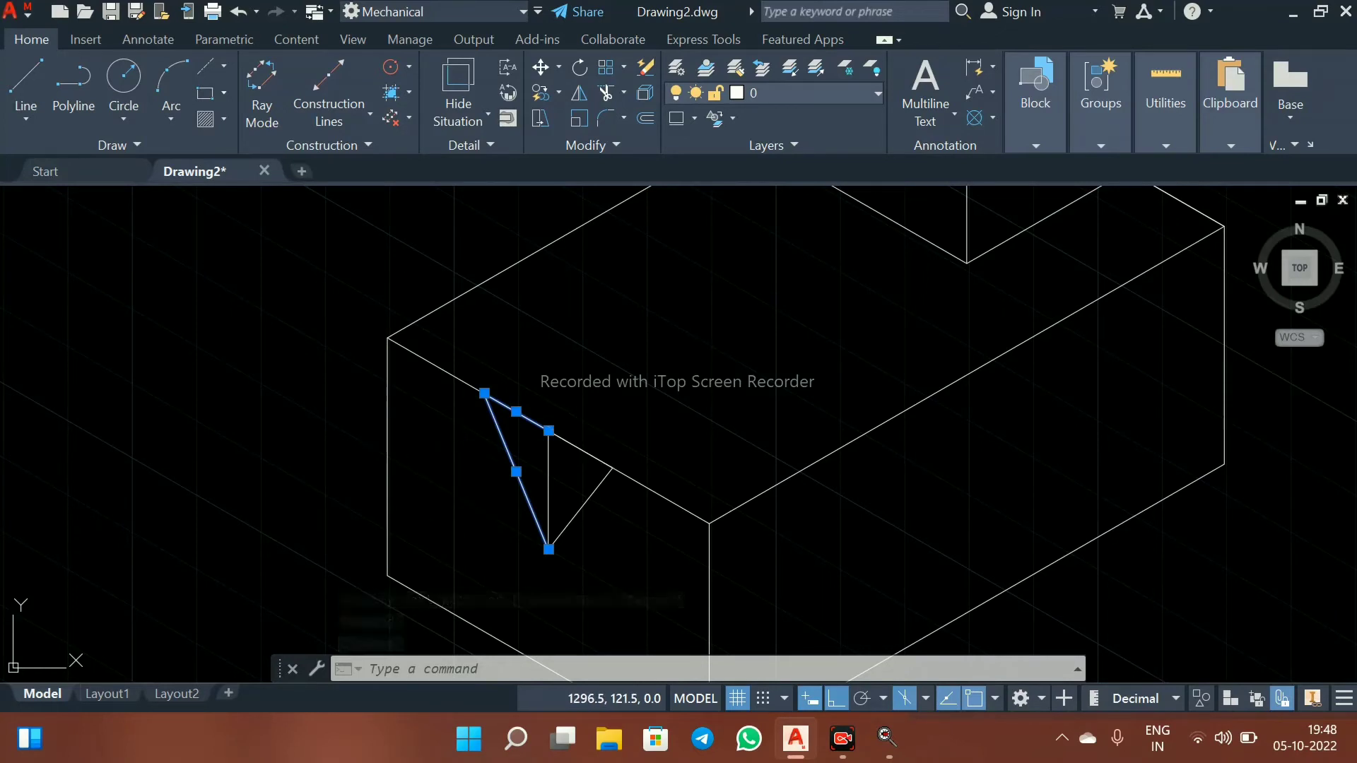
key(Escape)
click(565, 441)
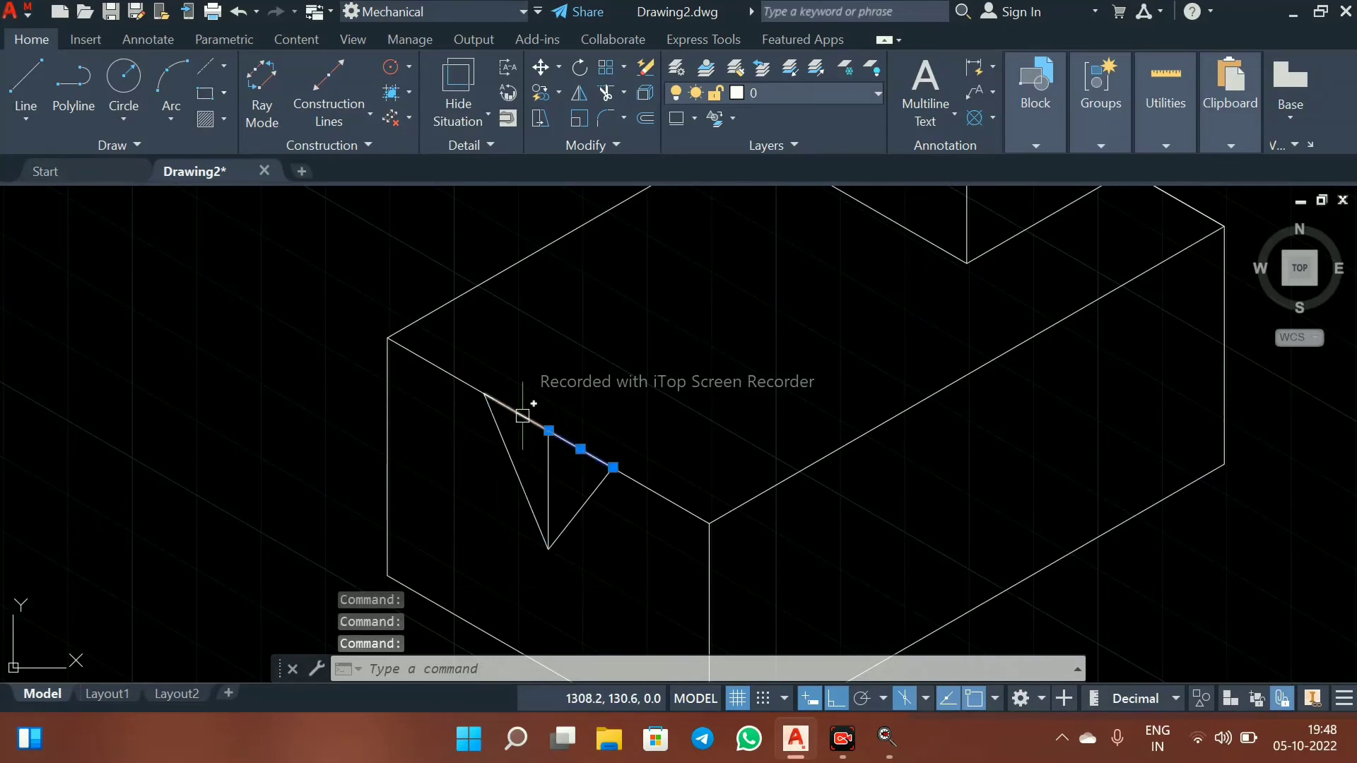
key(Delete)
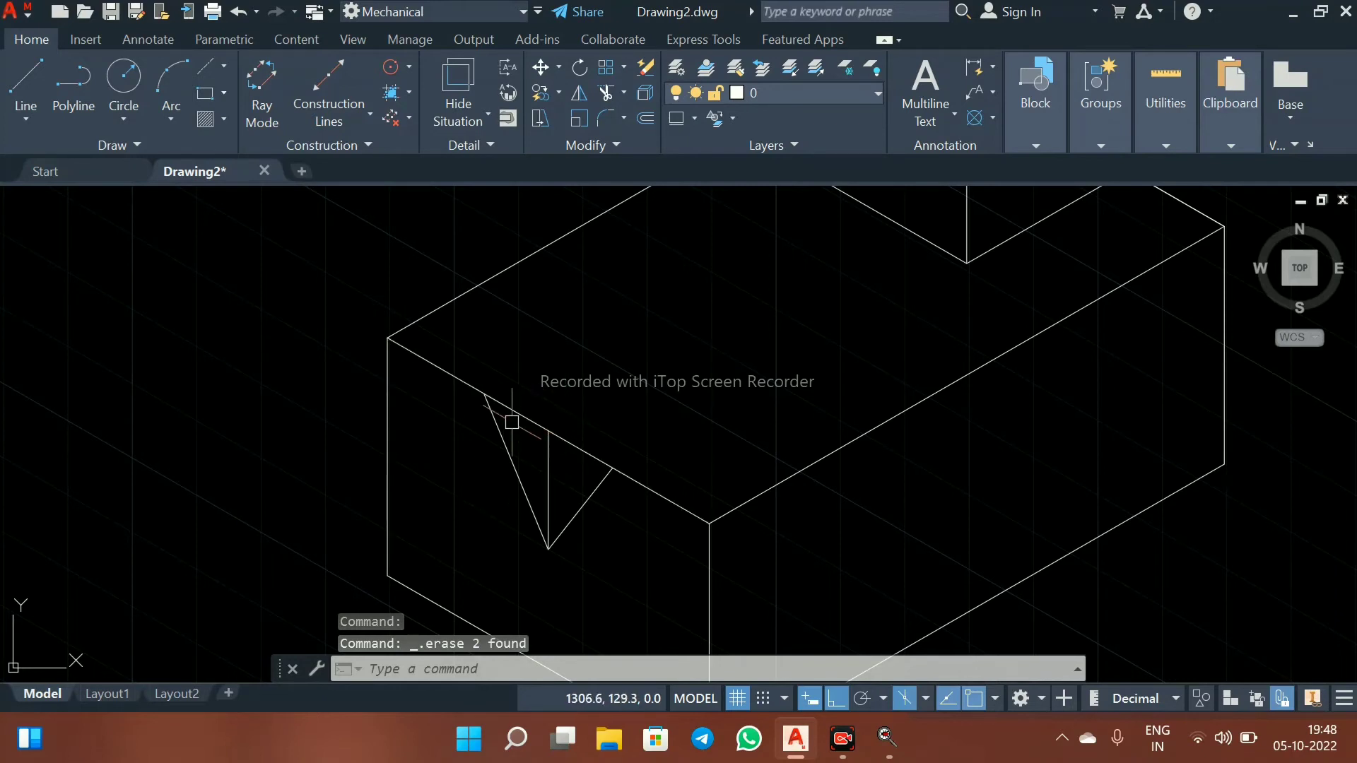
Delete the V profile's left sloped line
click(545, 429)
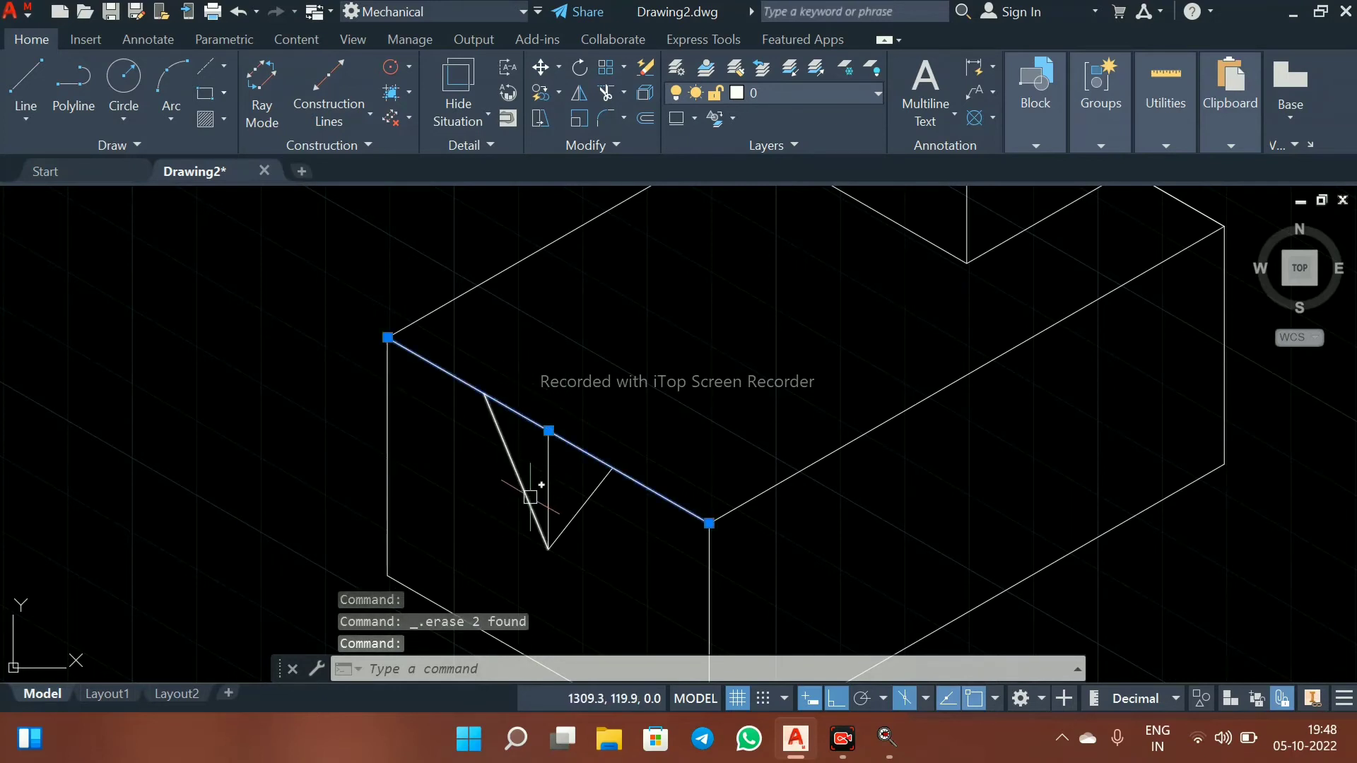
key(Escape)
click(520, 478)
key(Delete)
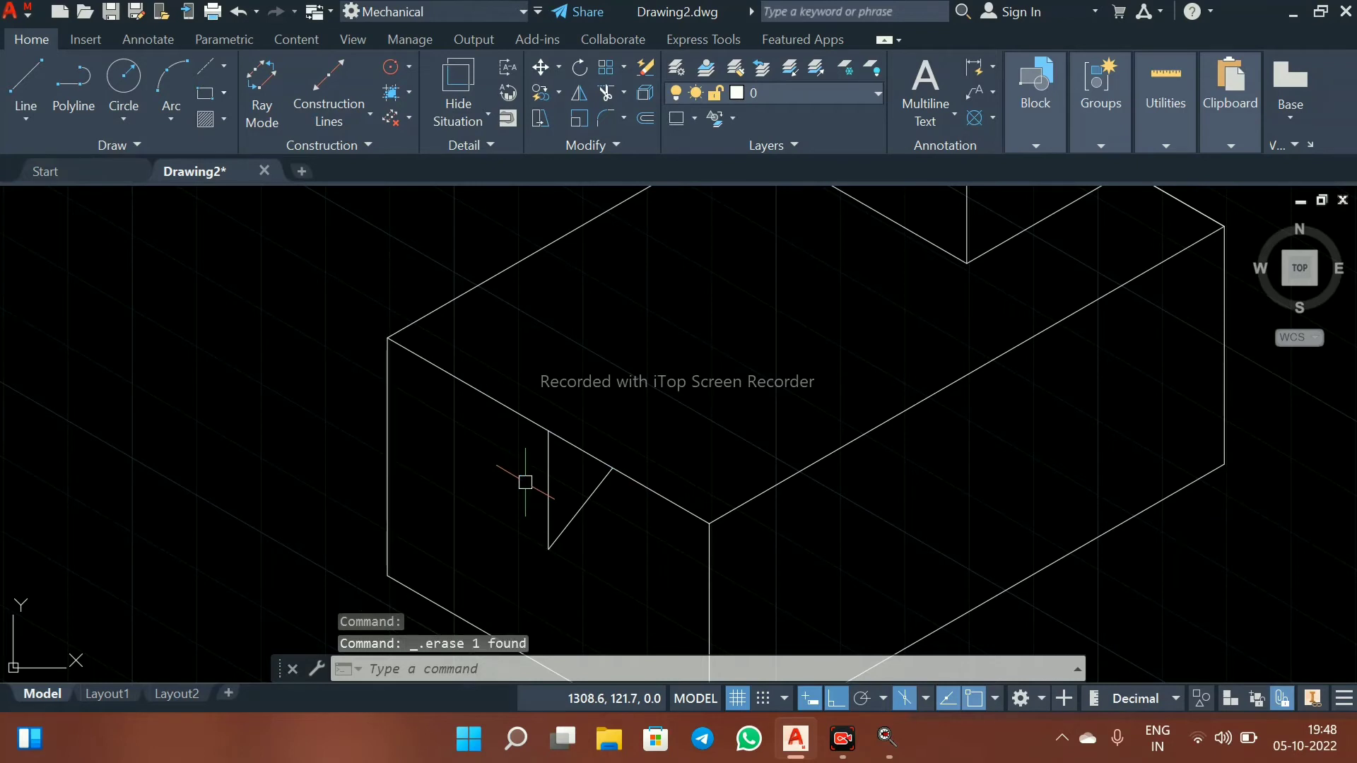
Draw the V's left side from the edge midpoint, 10 long at 150° and down to the vertical line's lower end, then delete the 10-long segment
text(l)
key(Return)
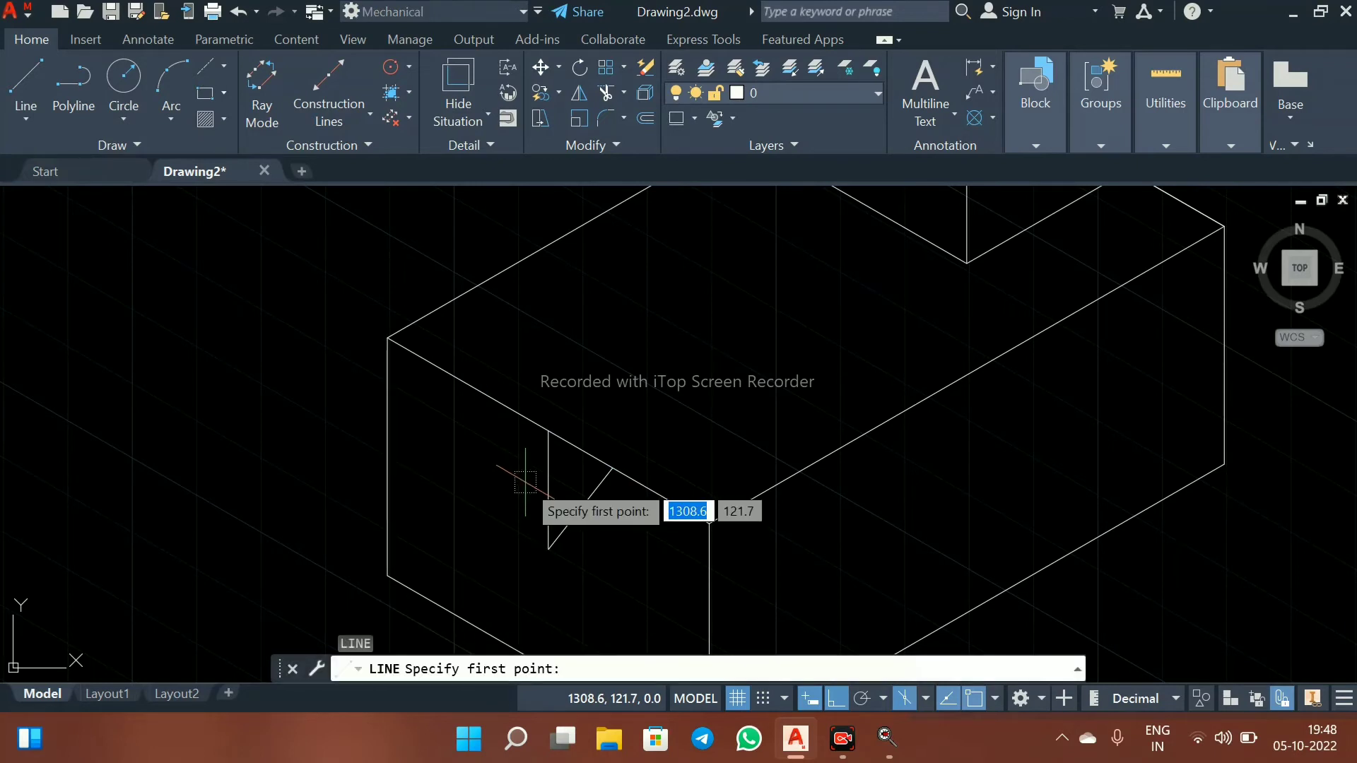
click(549, 430)
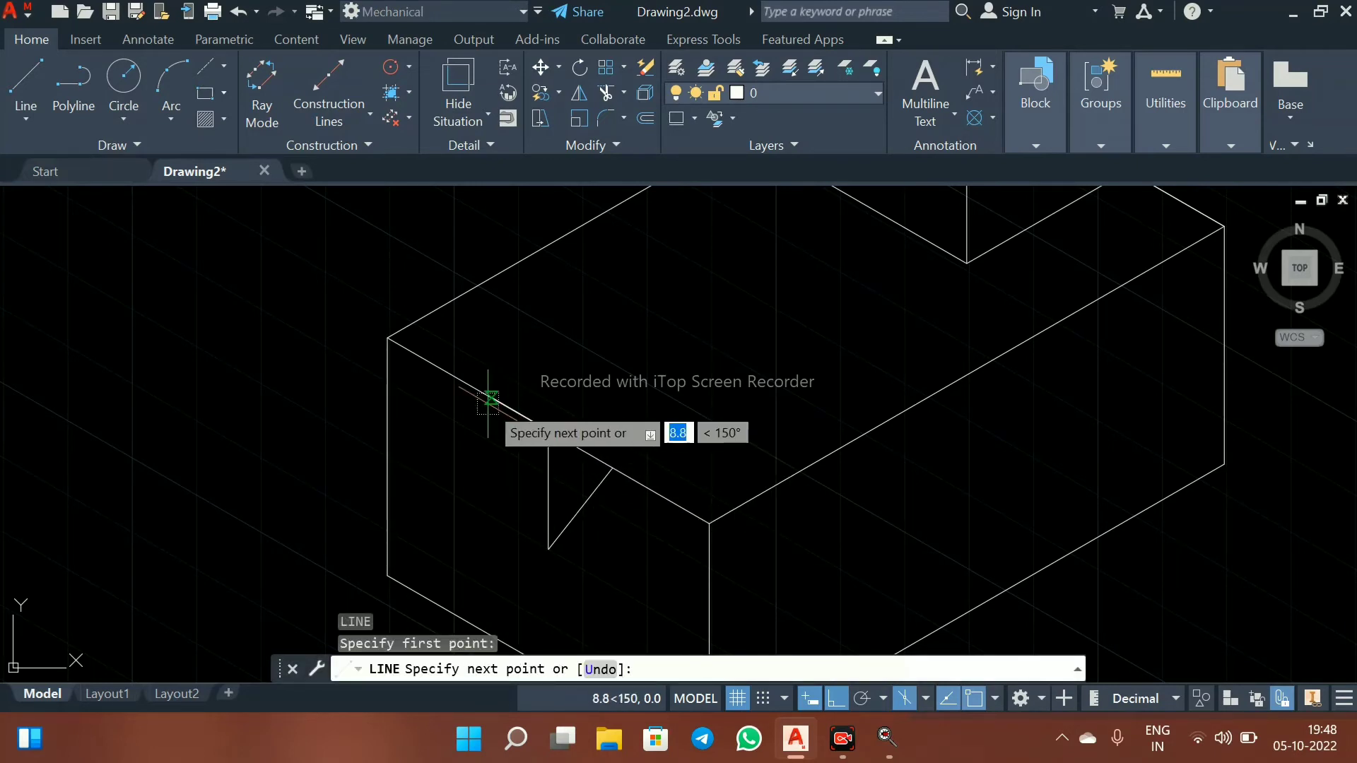
text(1)
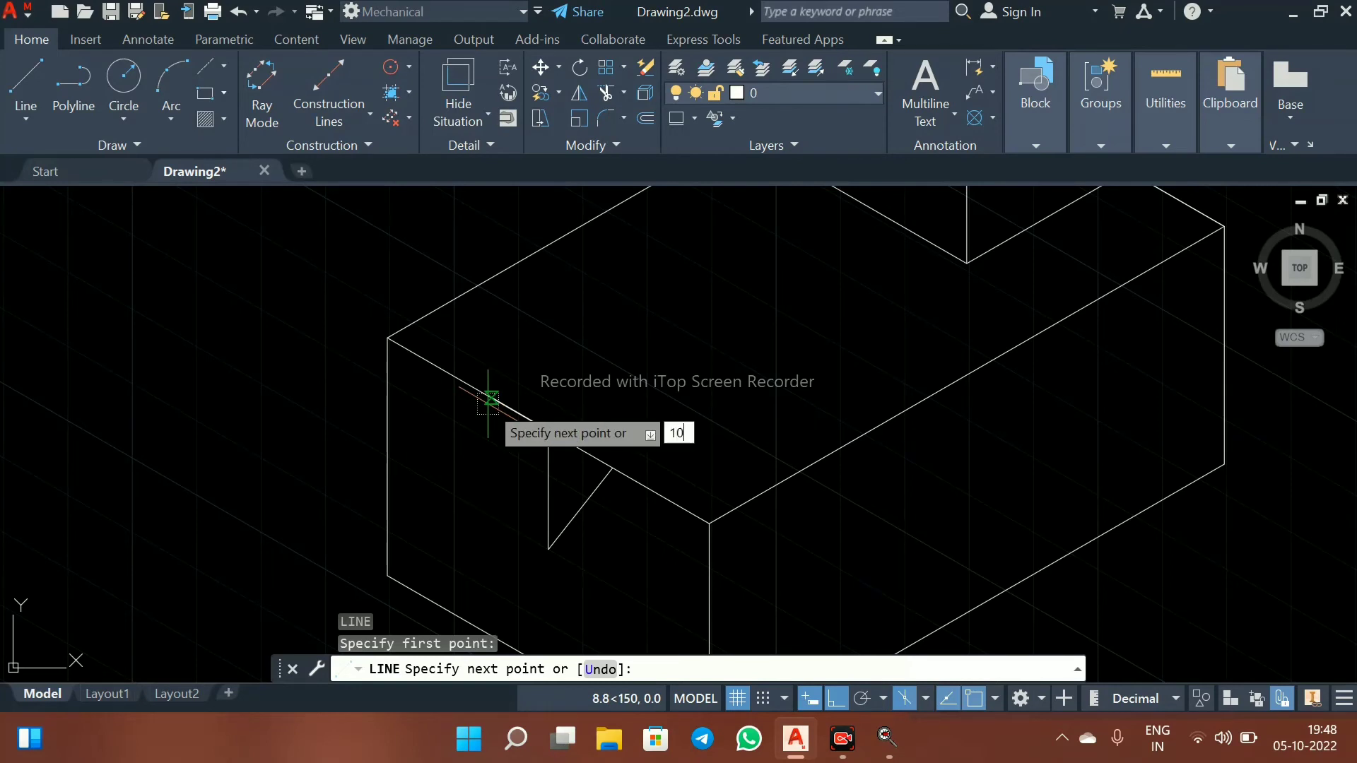
text(0)
key(Return)
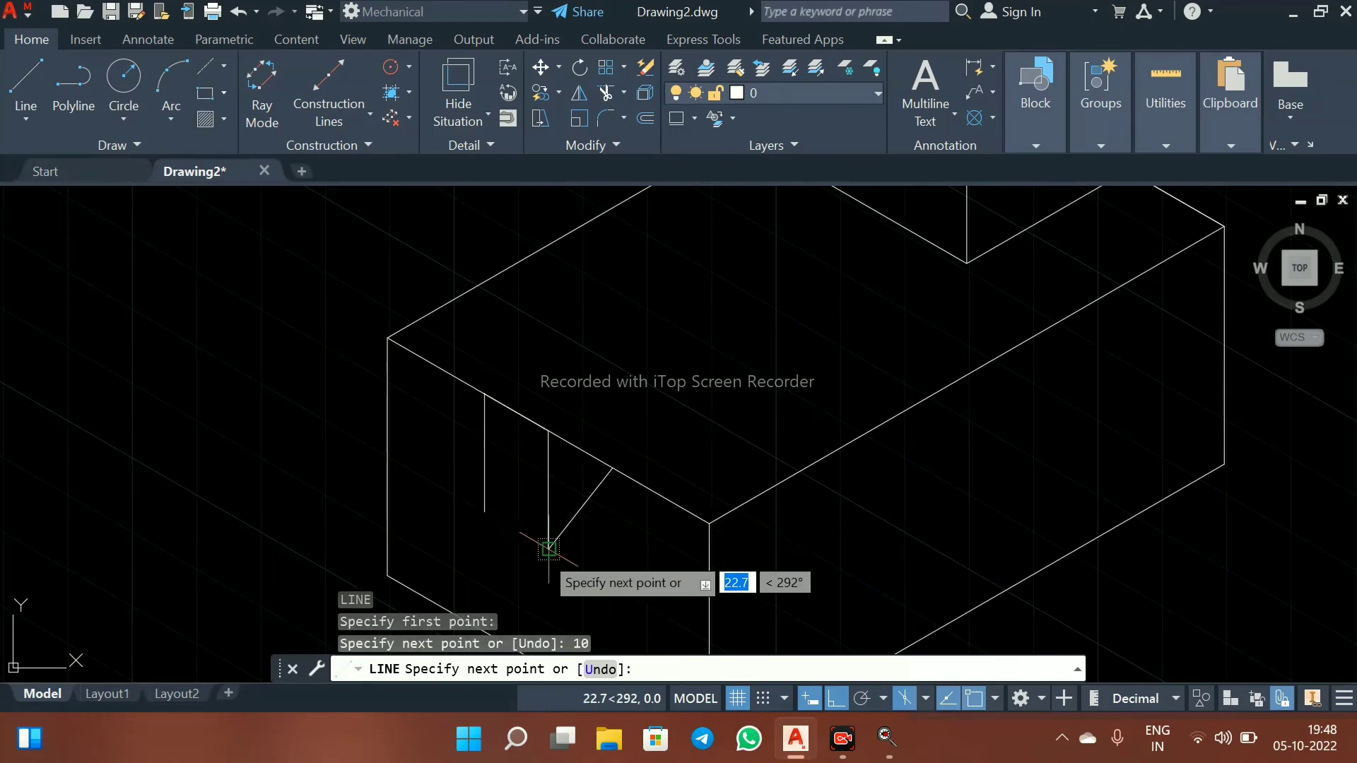
click(550, 549)
key(Escape)
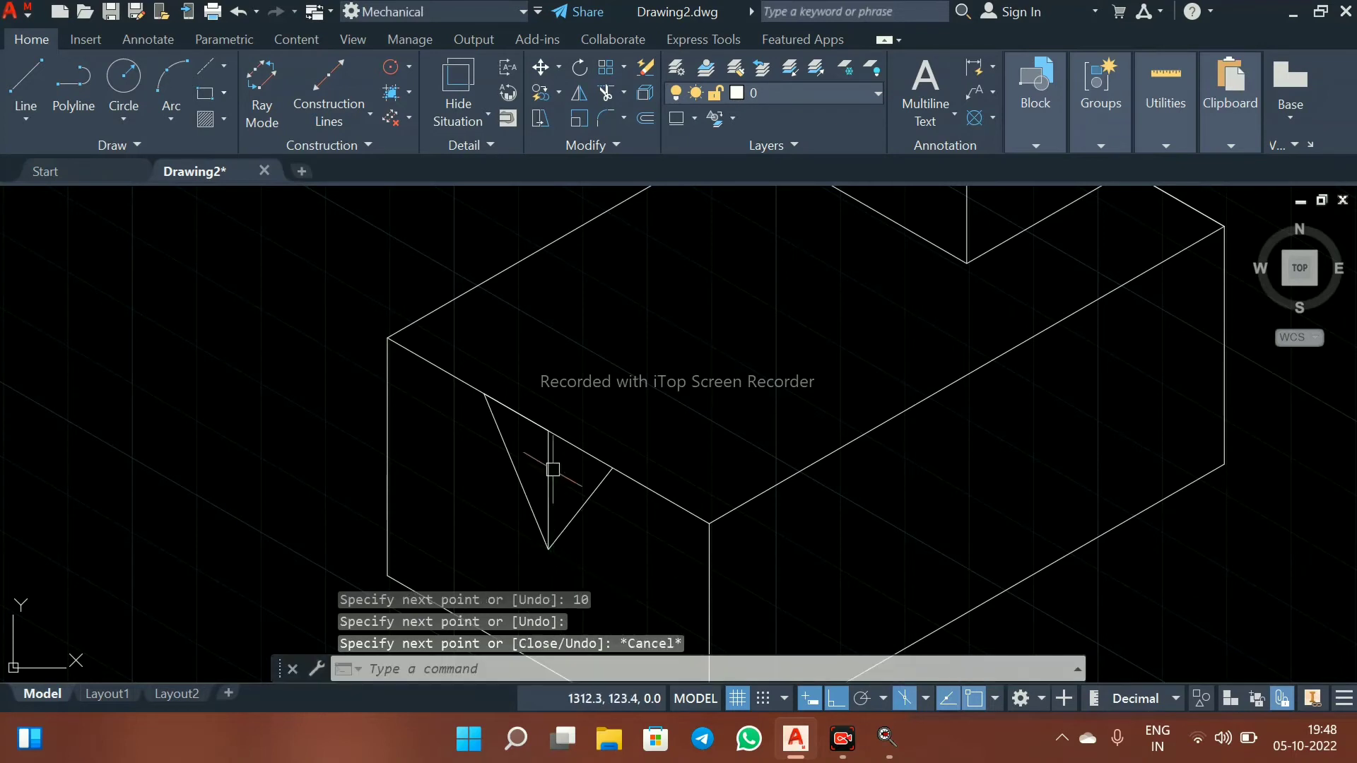
click(516, 411)
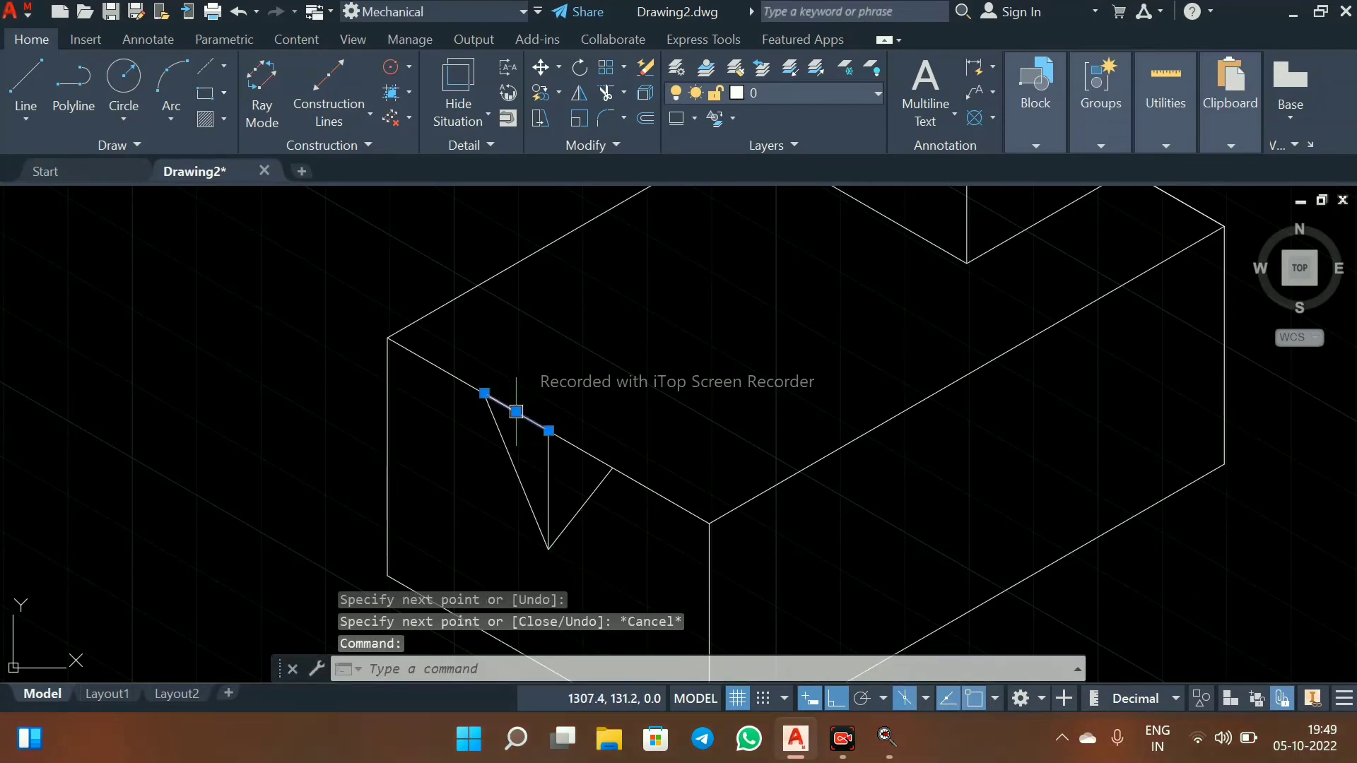
key(Delete)
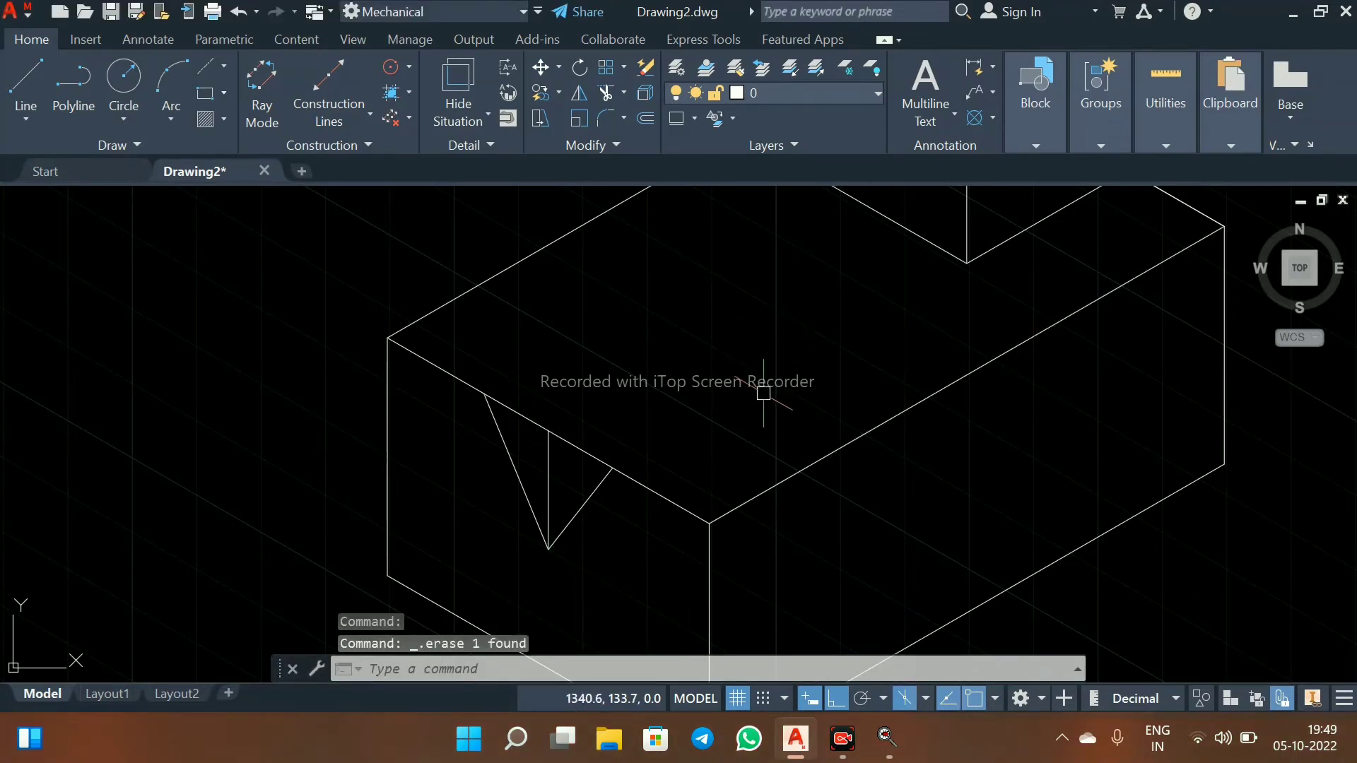
Trim the front edge between the two sloped lines and remove the 16-long vertical line to open the V notch
text(tr)
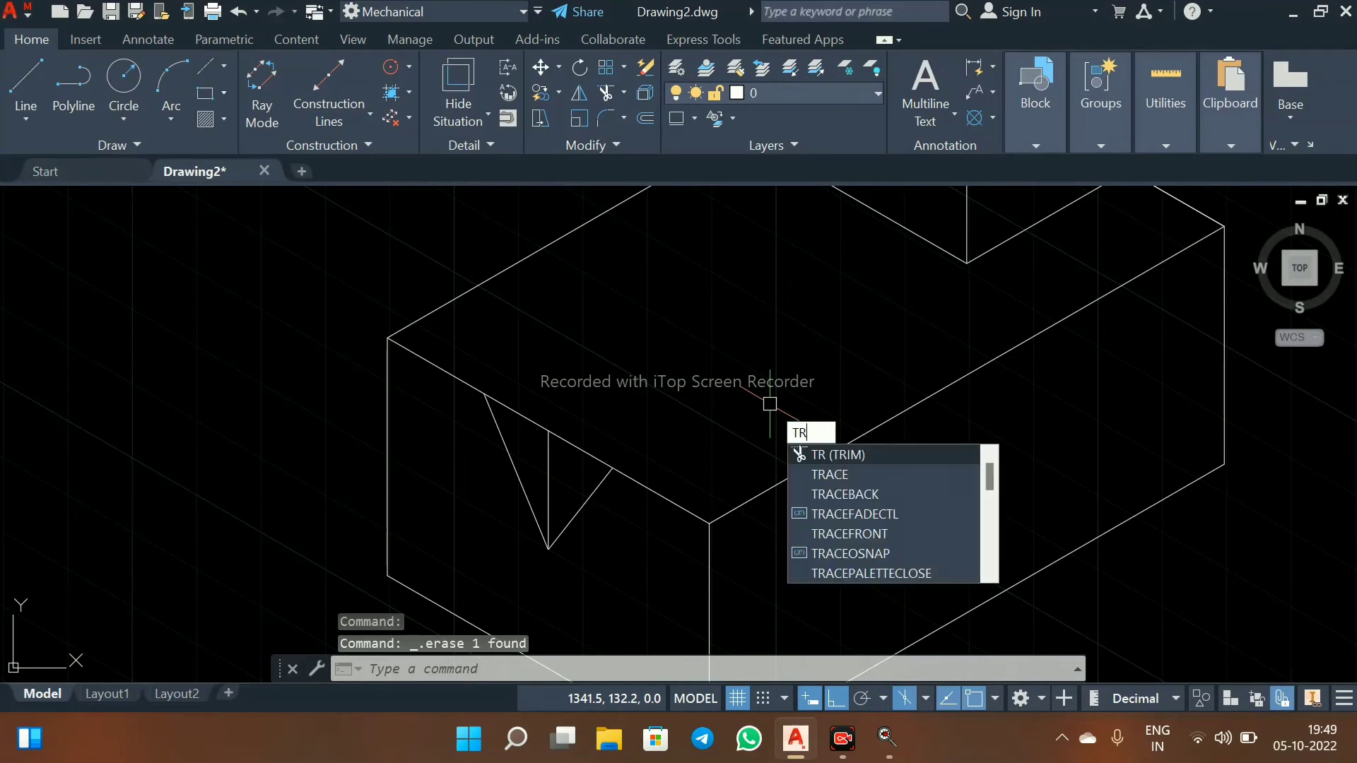
key(Return)
click(578, 448)
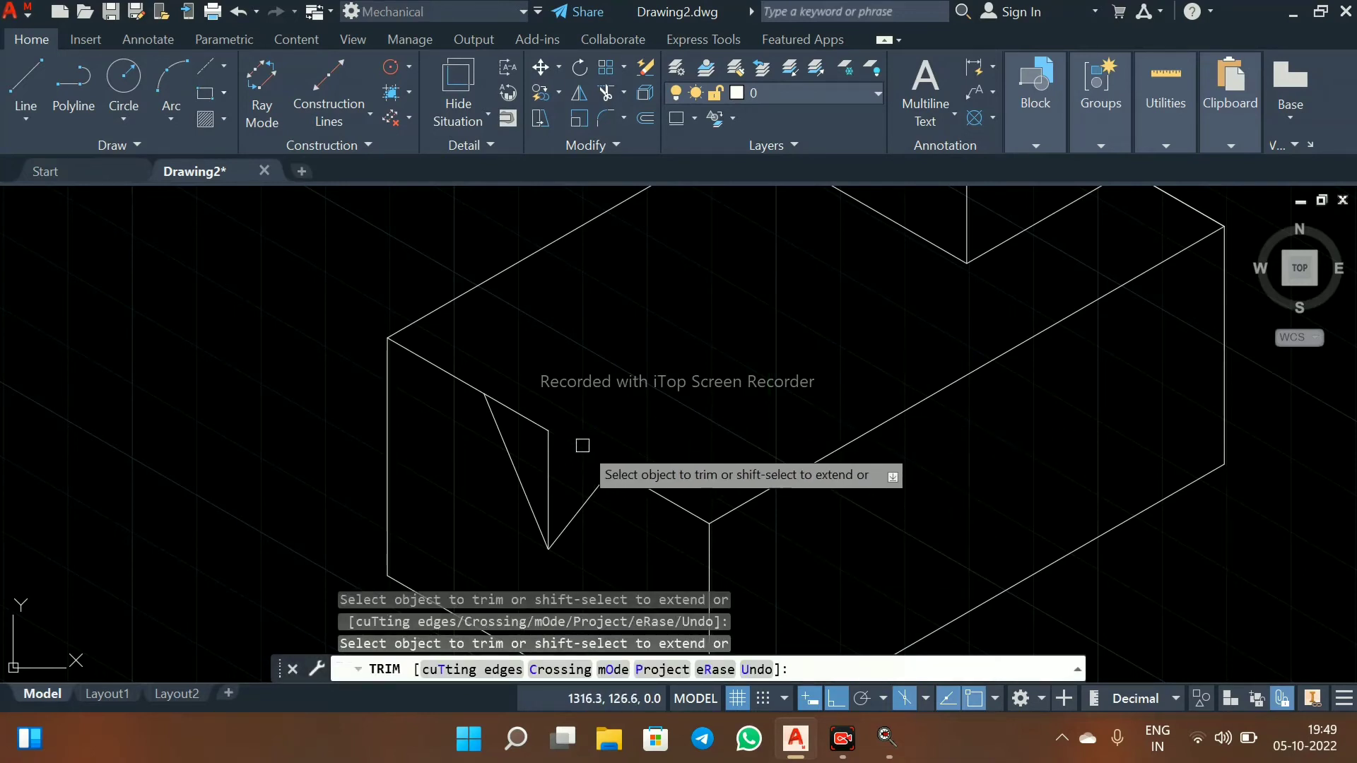
click(546, 463)
right_click(562, 363)
click(601, 379)
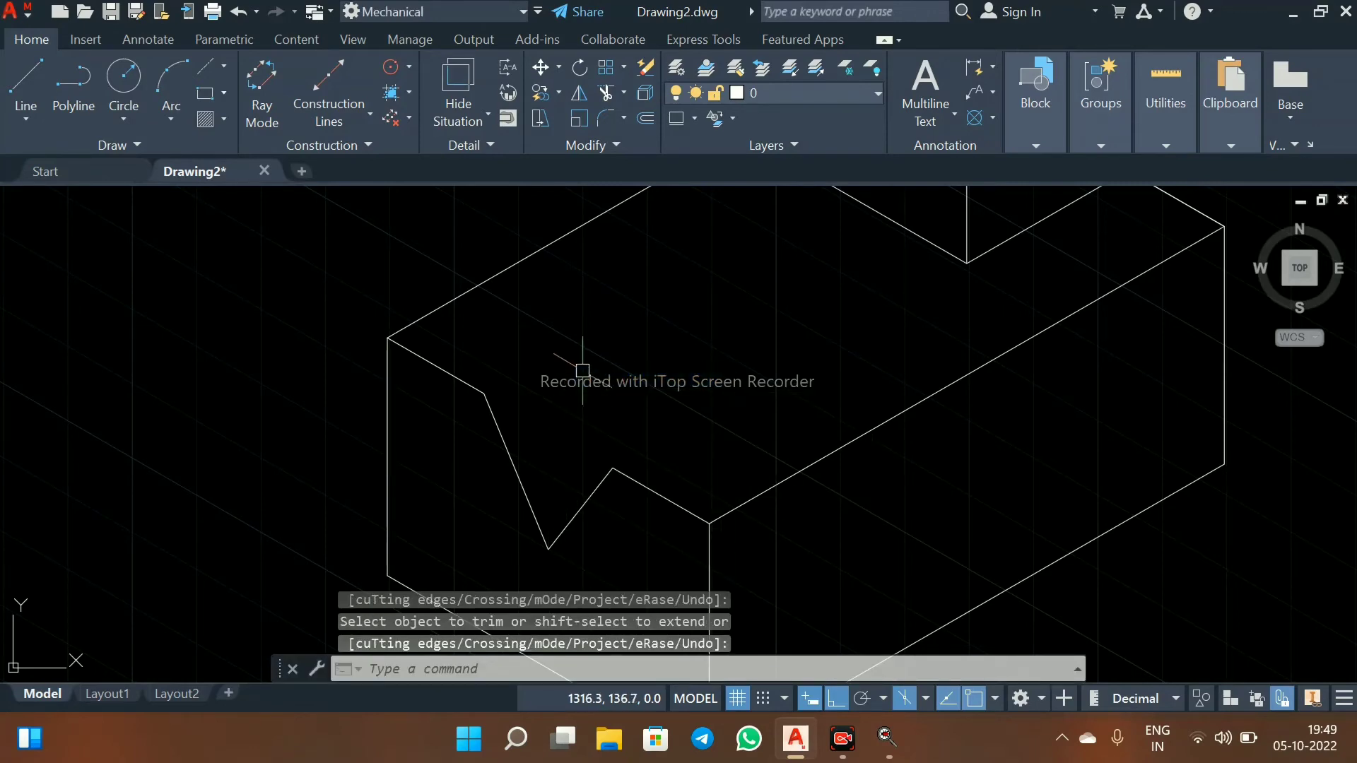
scroll(584, 377, down, 5)
scroll(593, 389, up, 5)
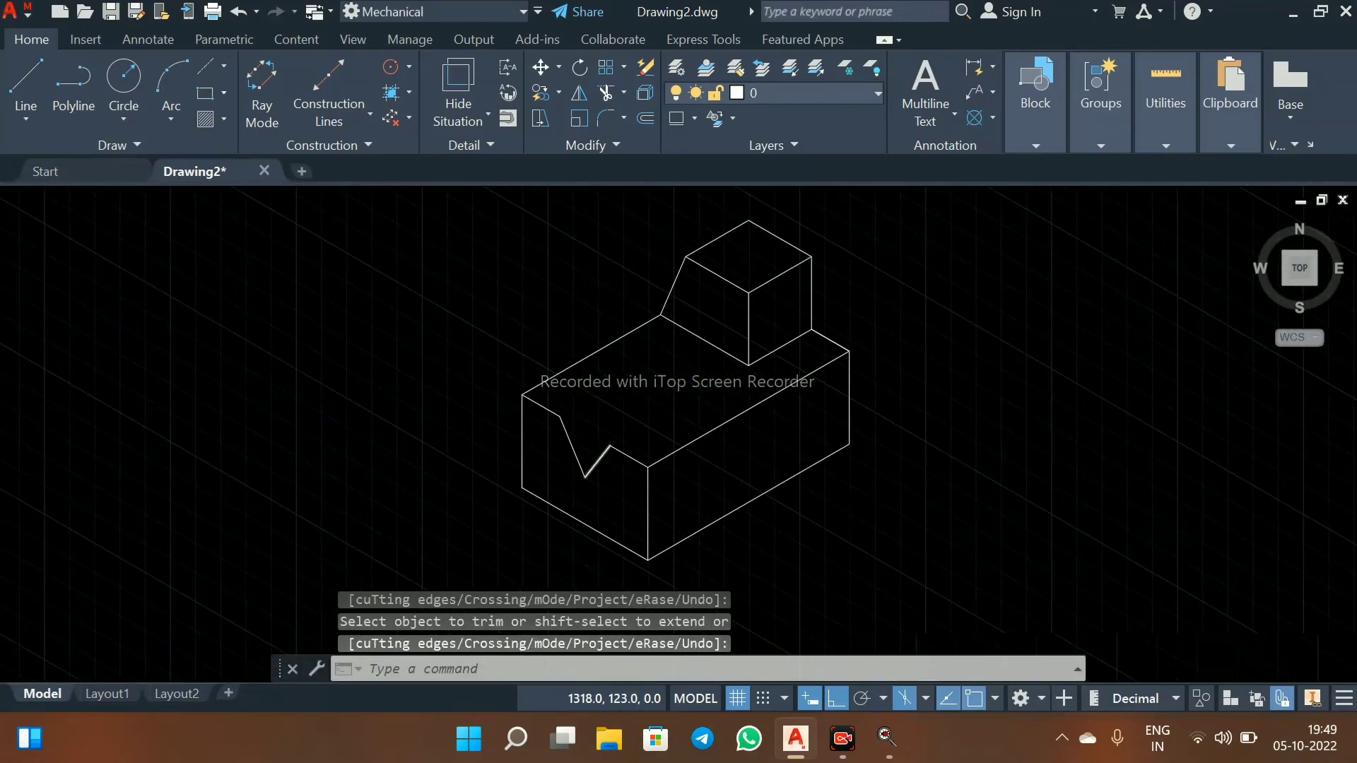
scroll(599, 398, down, 2)
key(space)
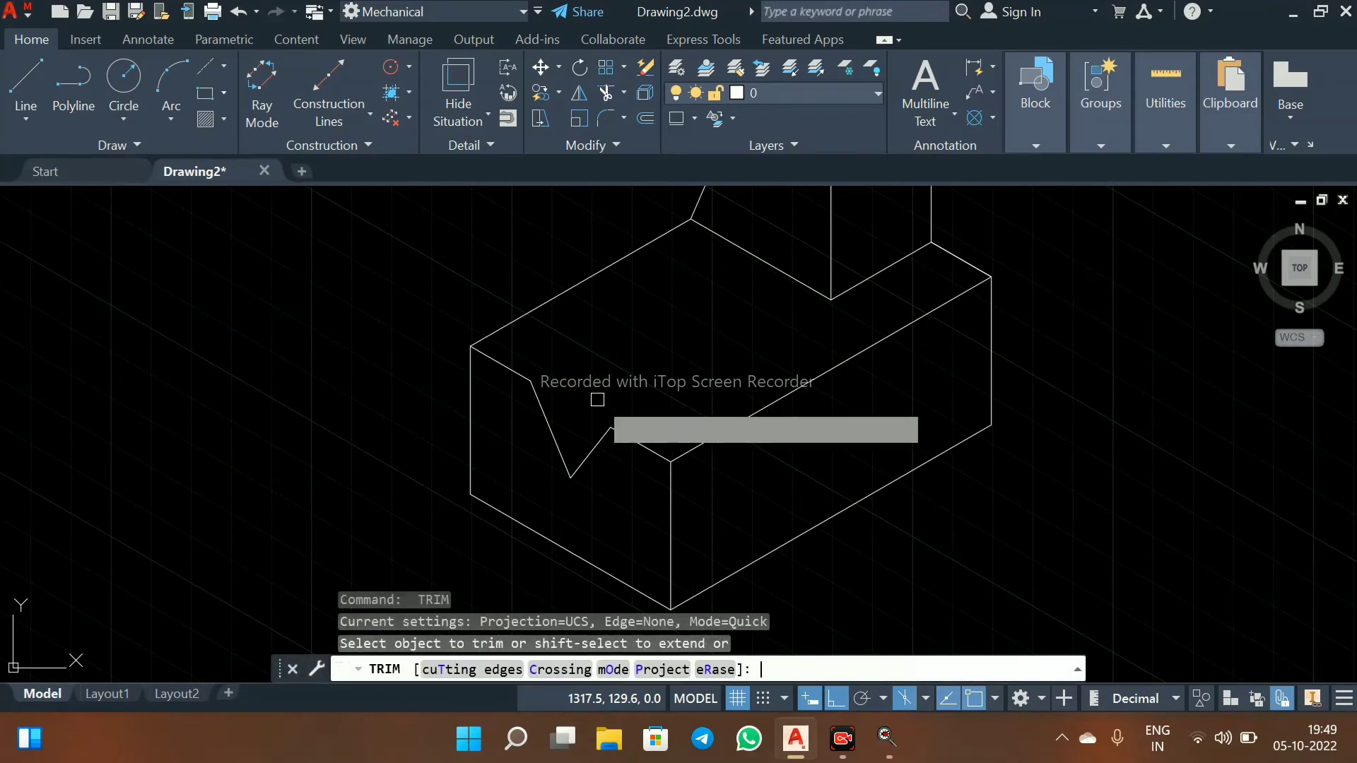
key(Escape)
In isoplane Top, draw the groove's top outline from the V's right corner: 40 at 30°, 20 at 150°, and back to the V's left corner
text(l)
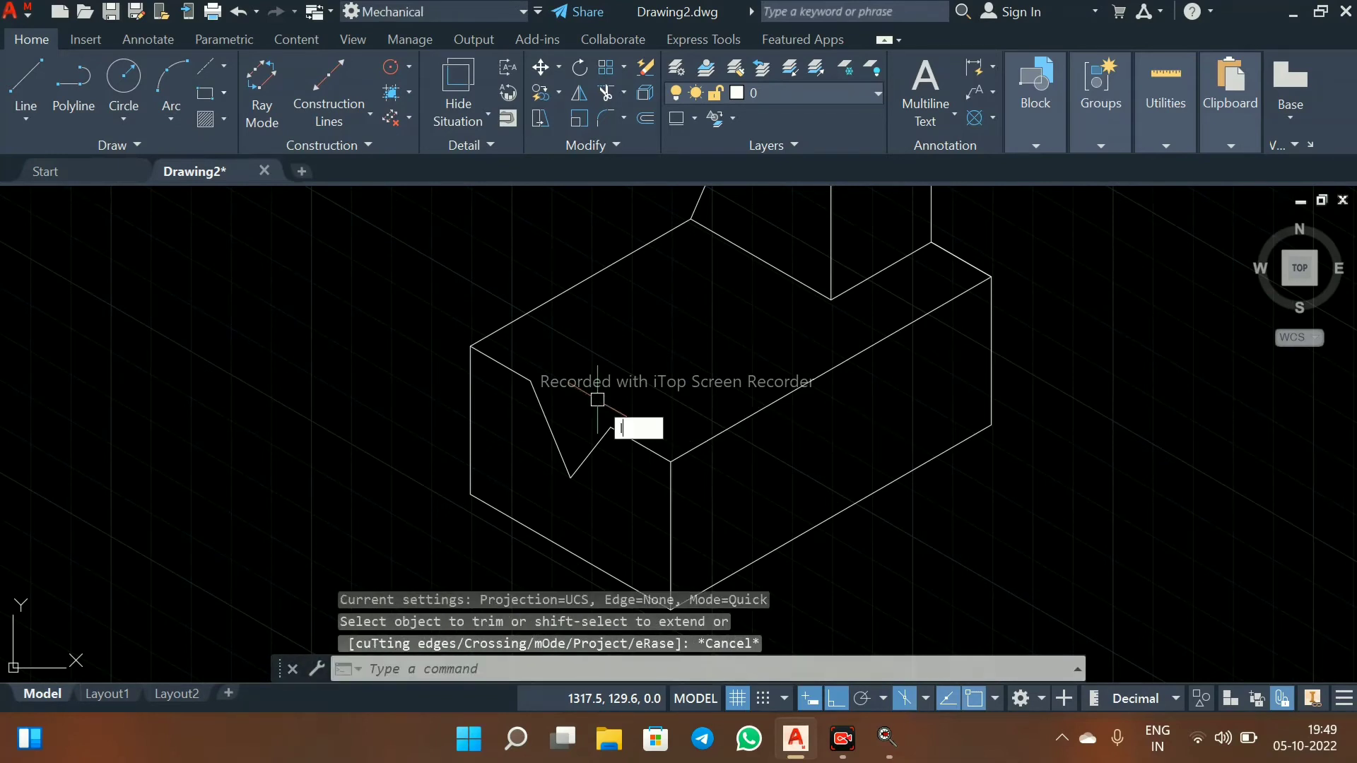
key(Return)
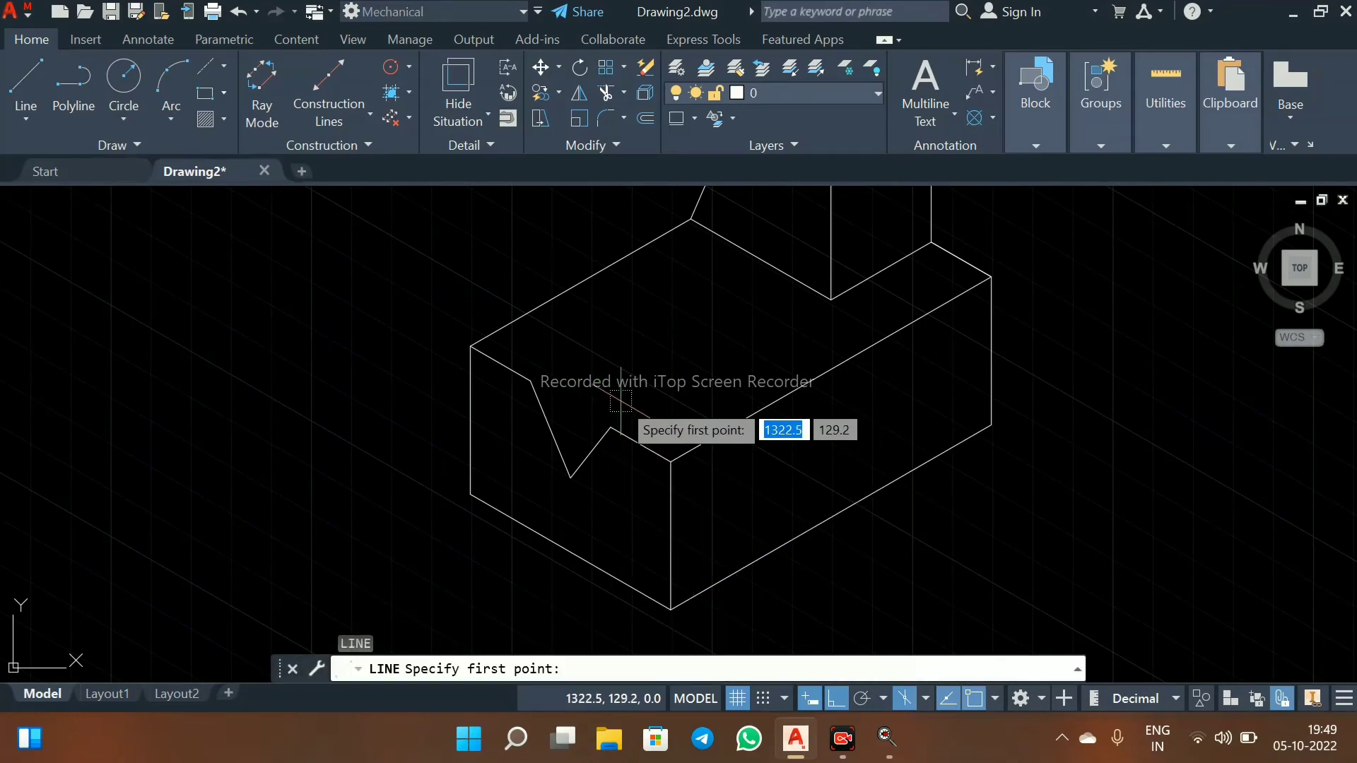
key(F5)
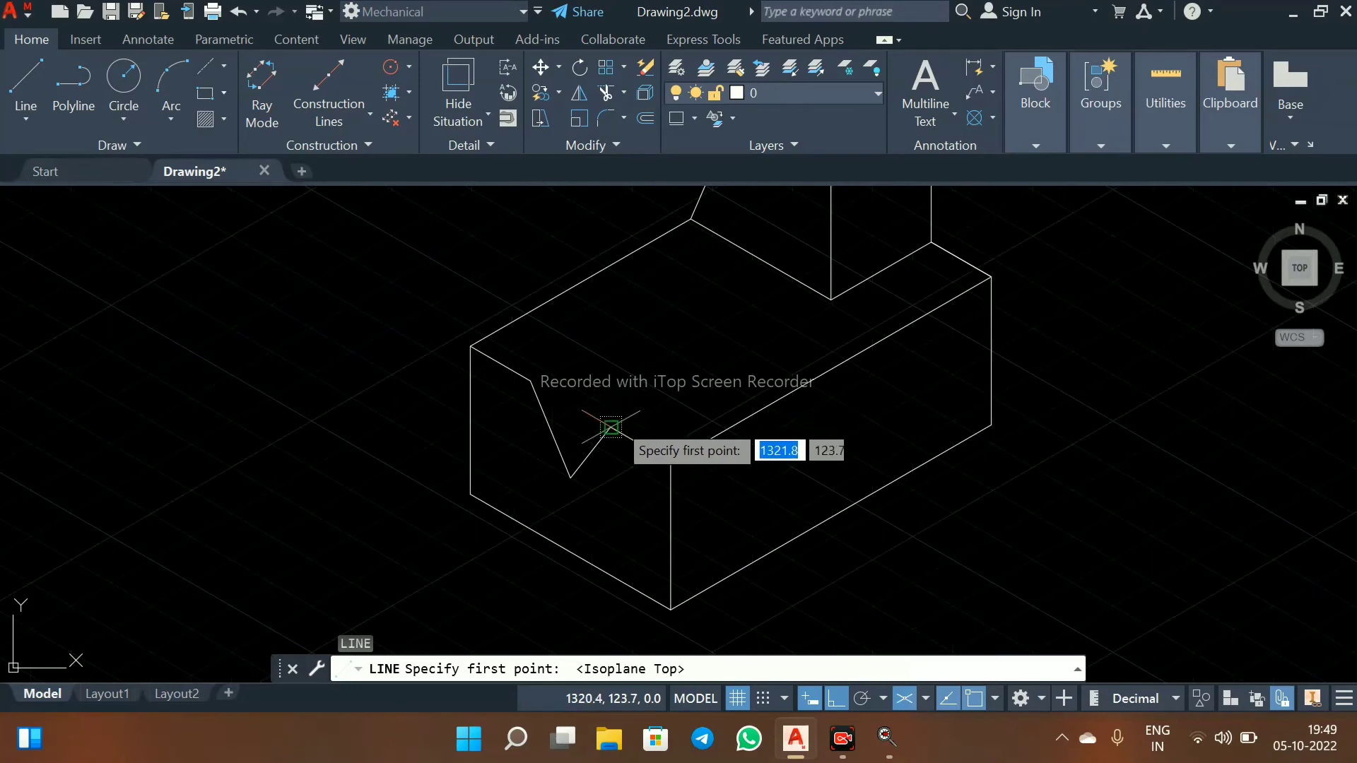
click(611, 428)
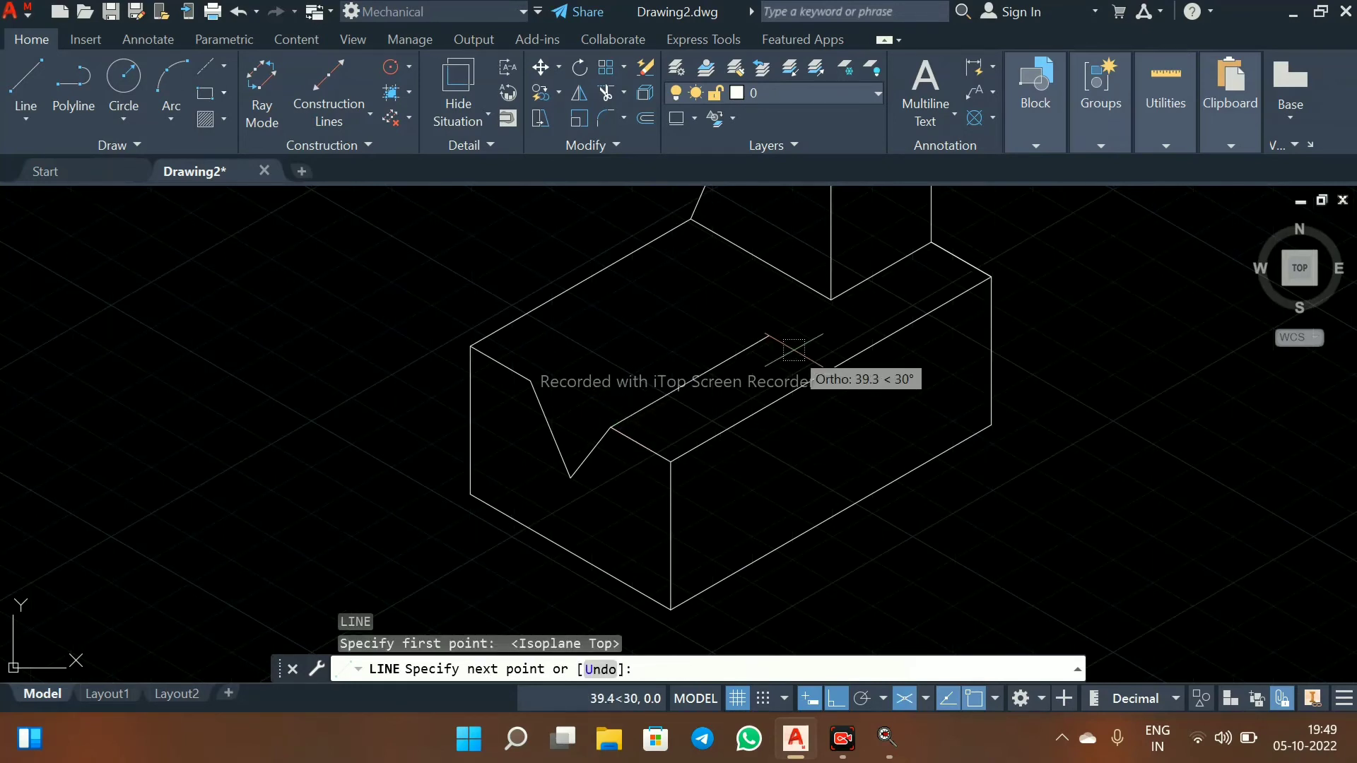
text(40)
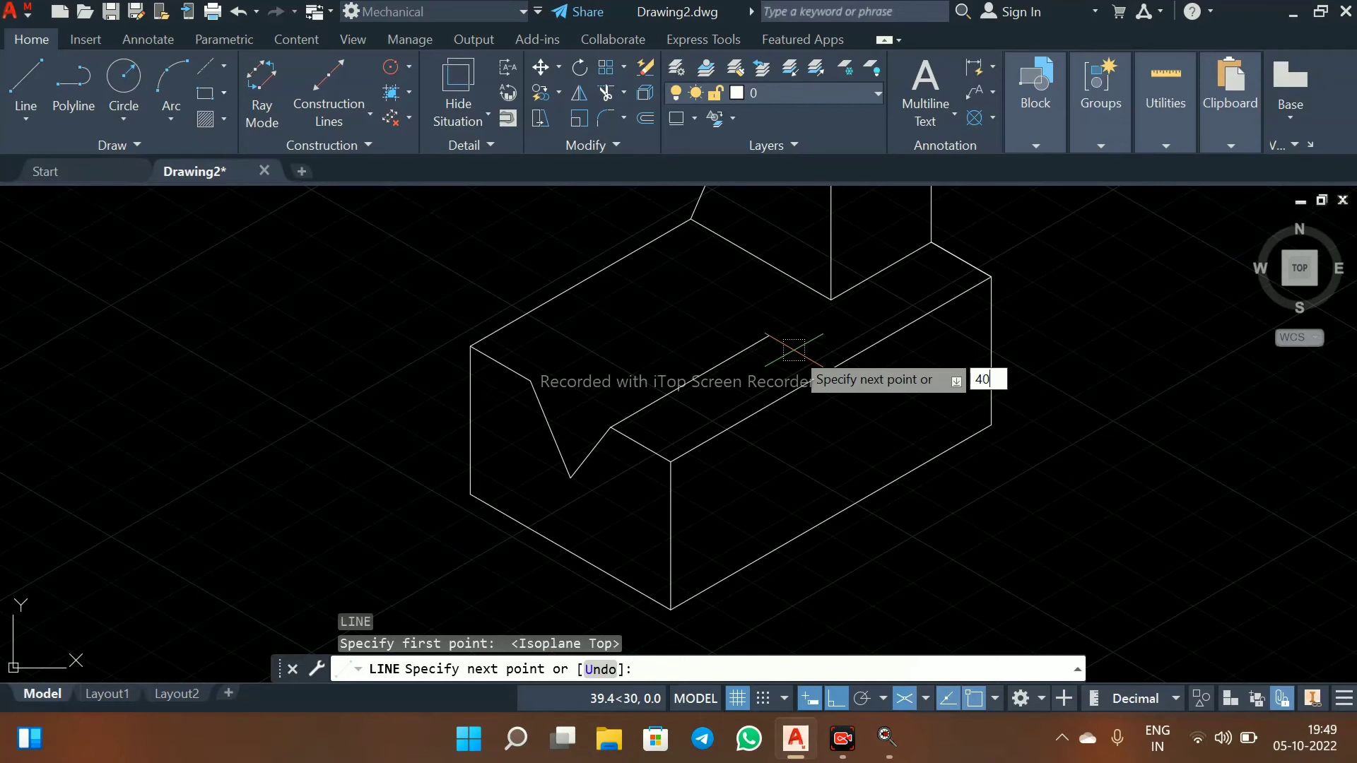
key(Return)
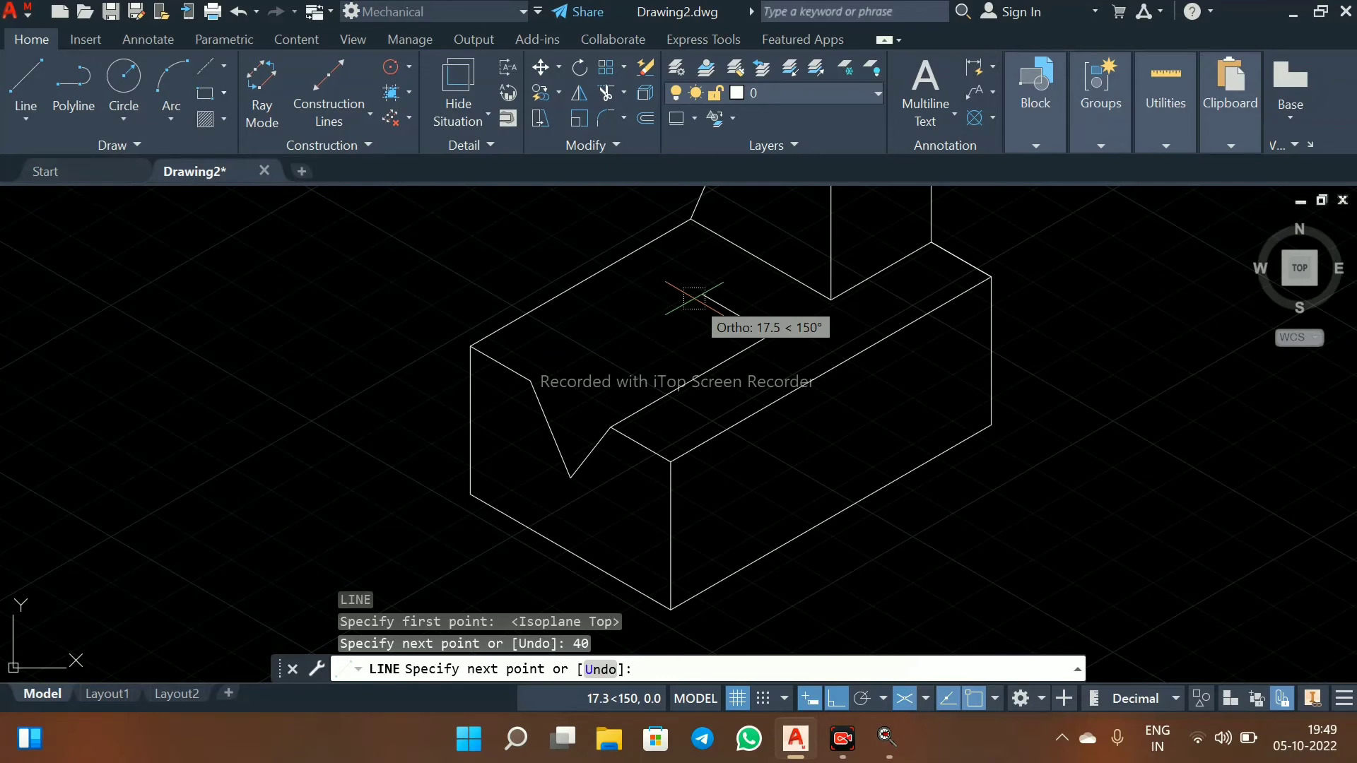
text(20)
key(Return)
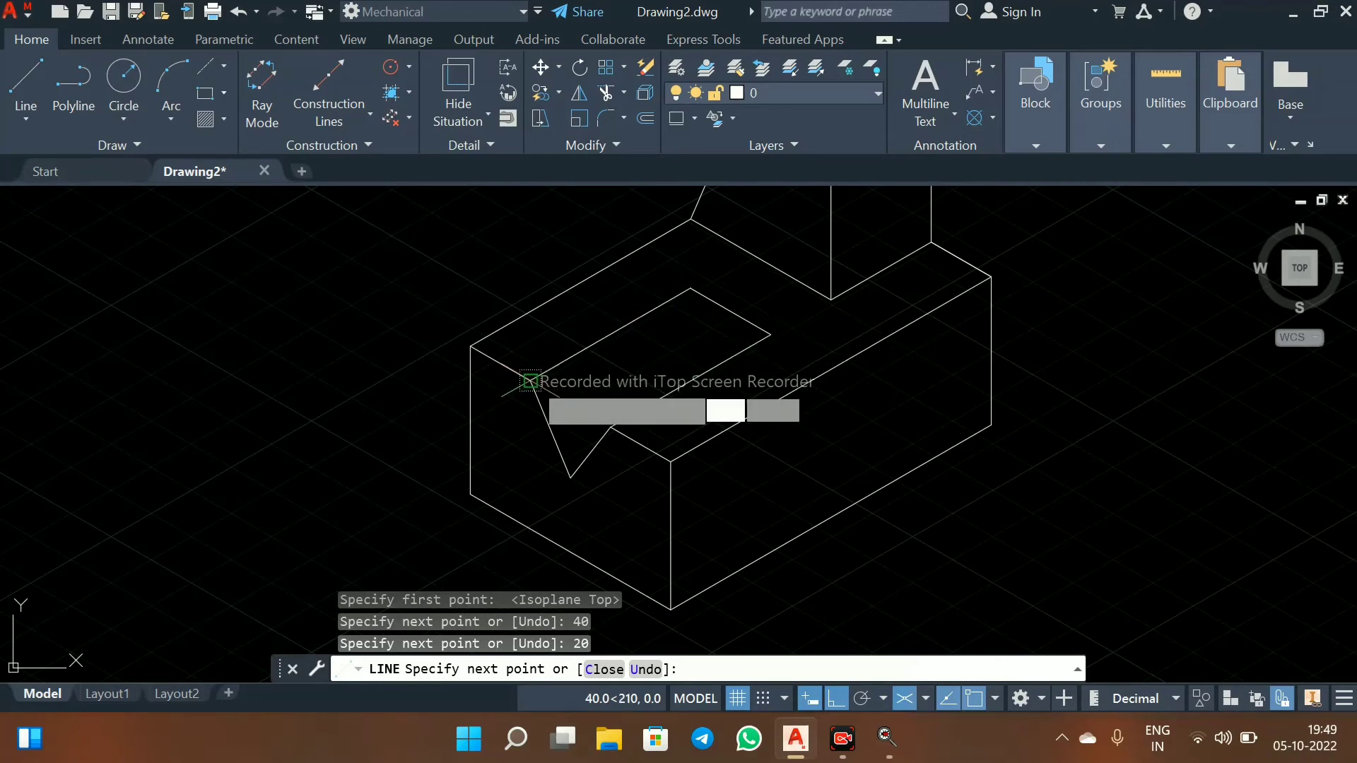
click(531, 382)
key(Escape)
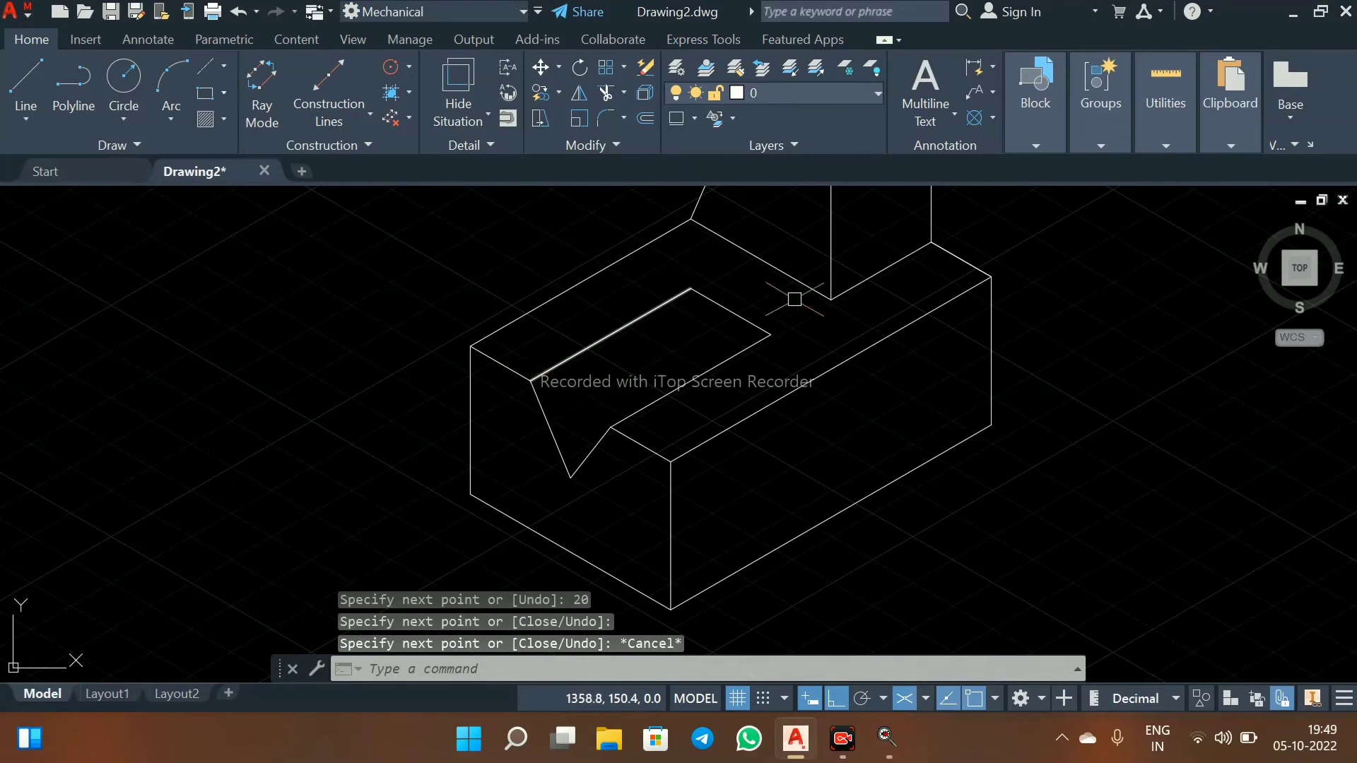
Switch to isoplane Right and draw a line from the V's left corner to the groove outline's rear left corner
scroll(697, 297, up, 1)
scroll(666, 333, down, 1)
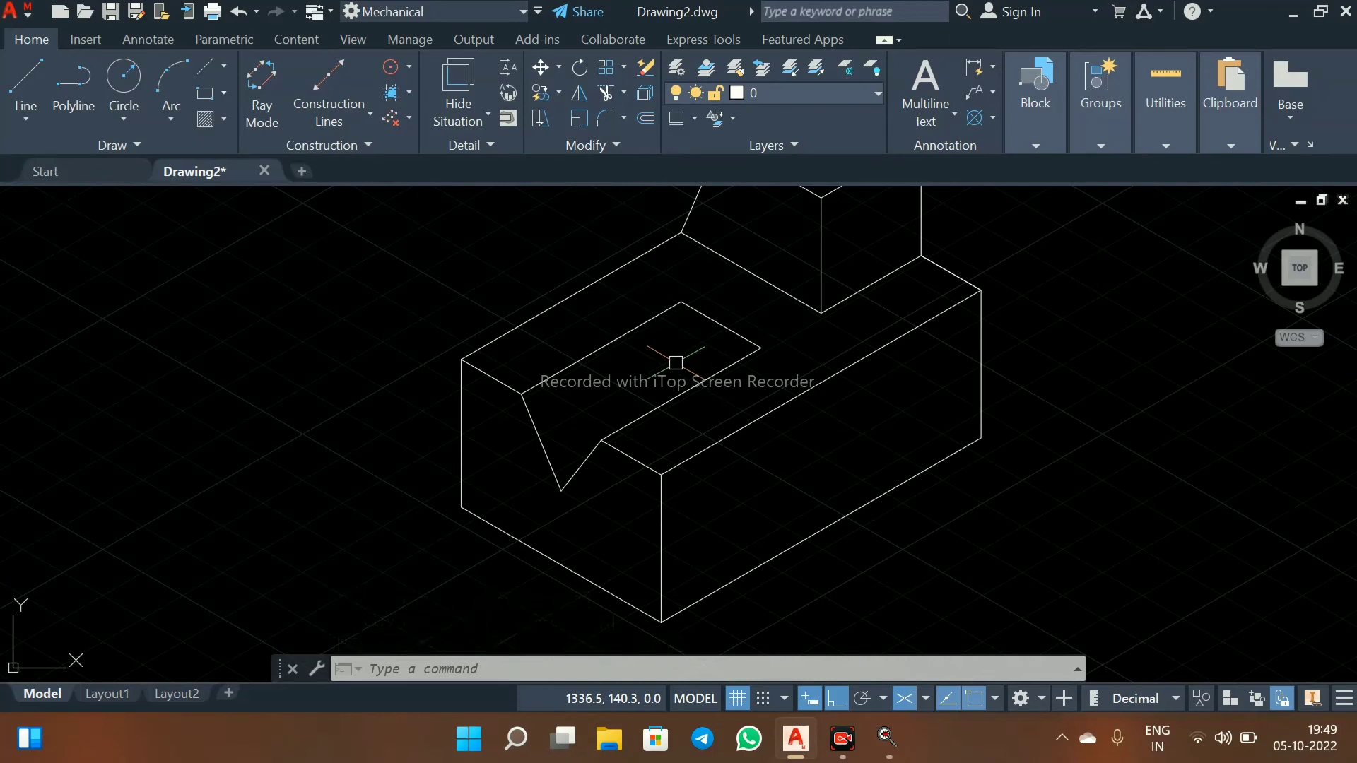
key(F5)
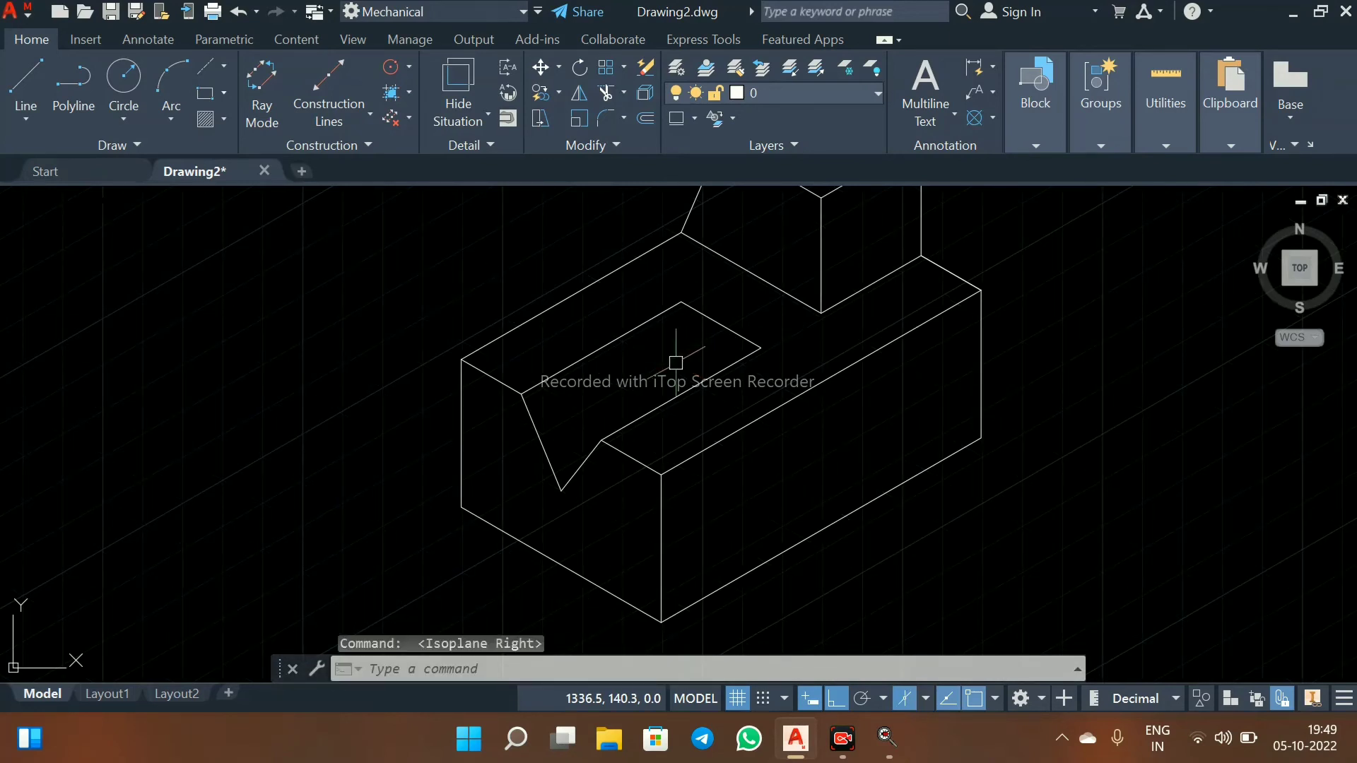
click(540, 439)
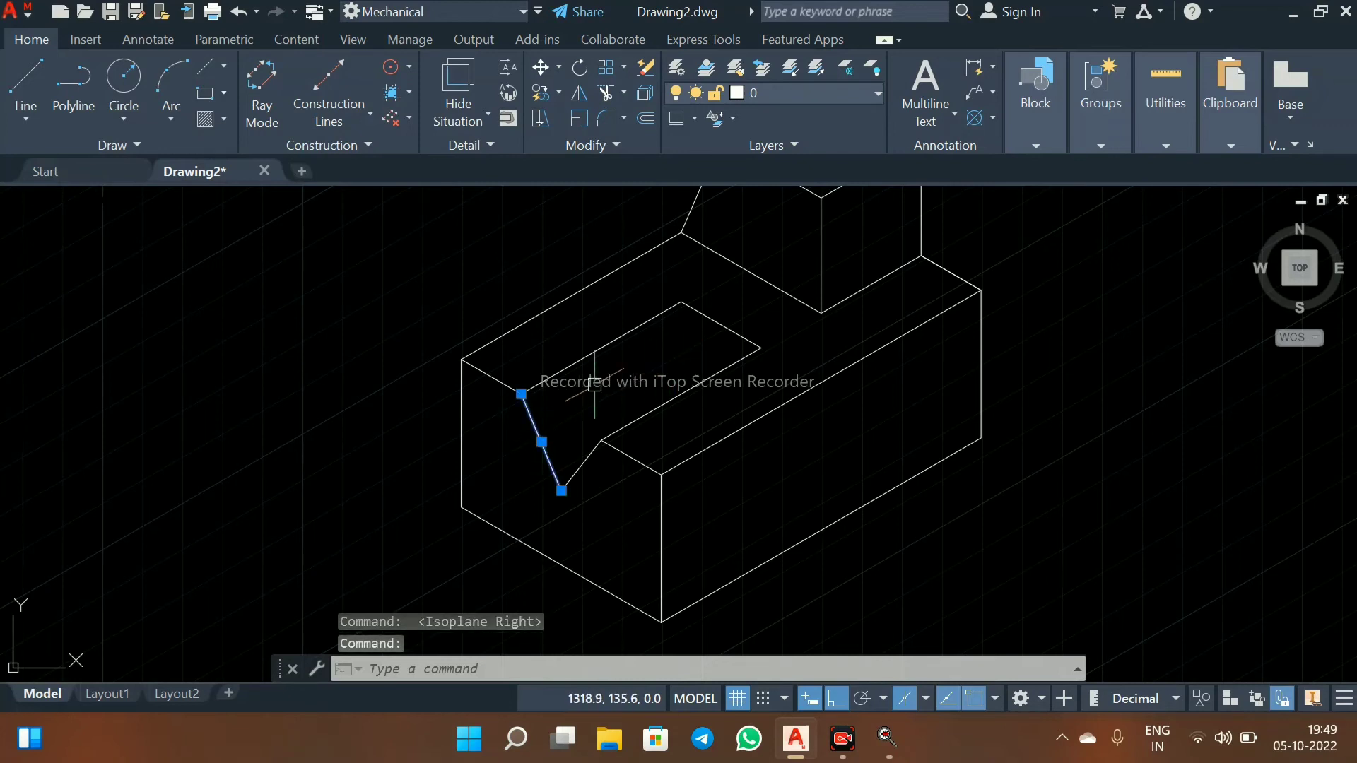
text(co)
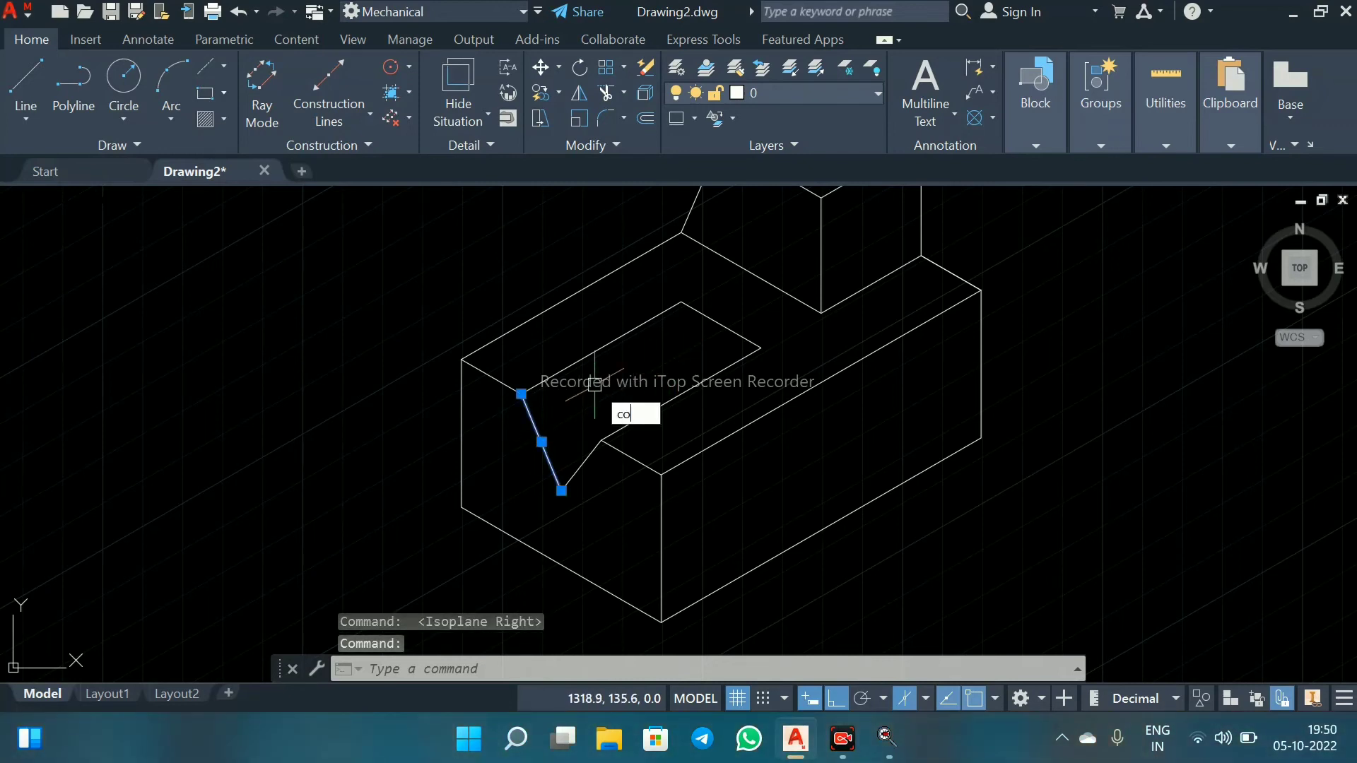
key(Escape)
text(l)
key(Return)
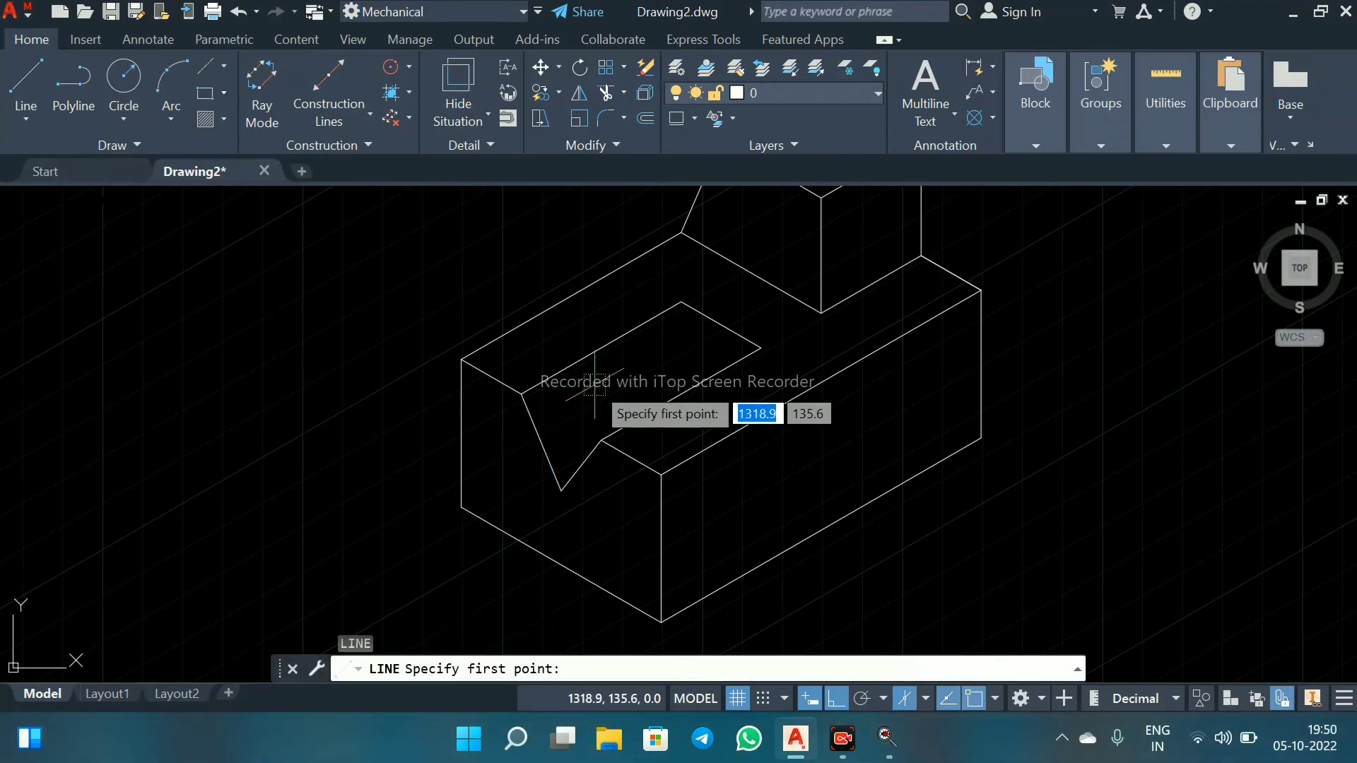
click(521, 394)
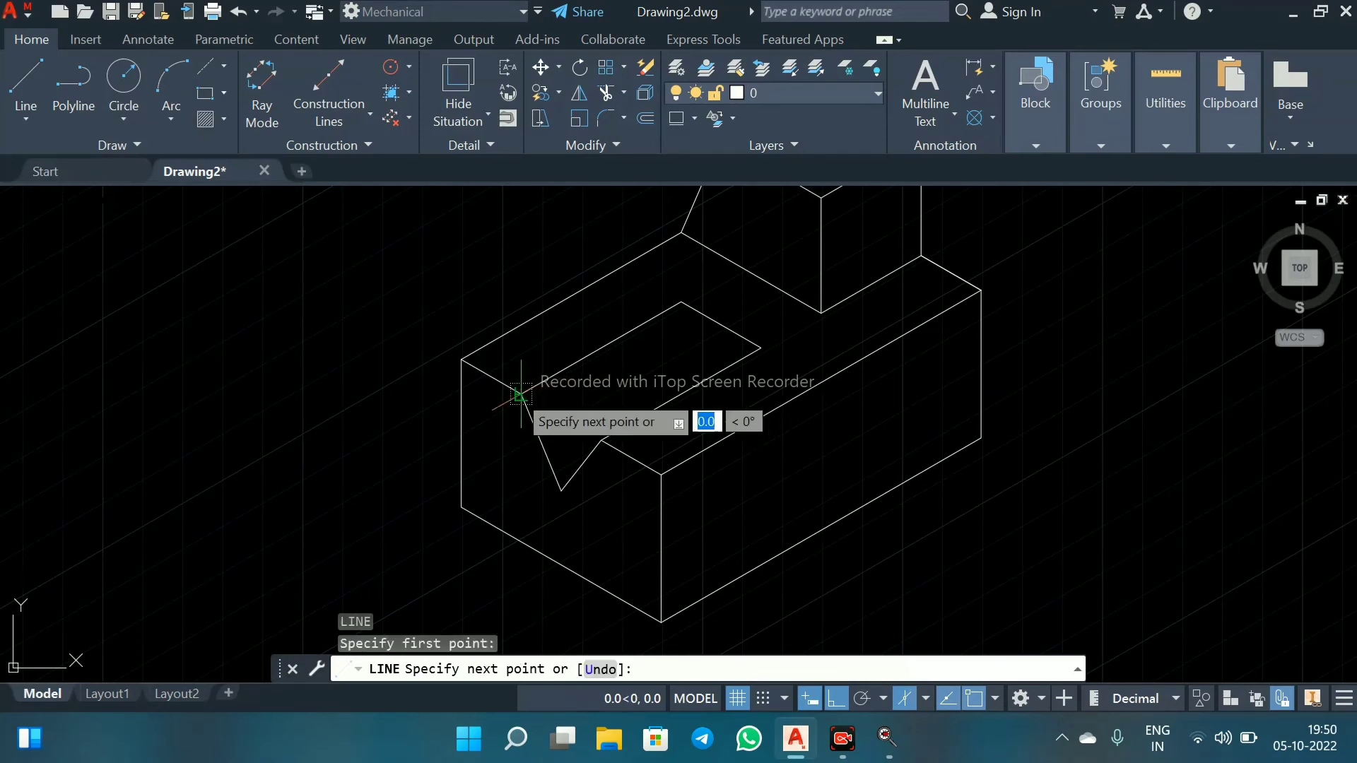
click(681, 302)
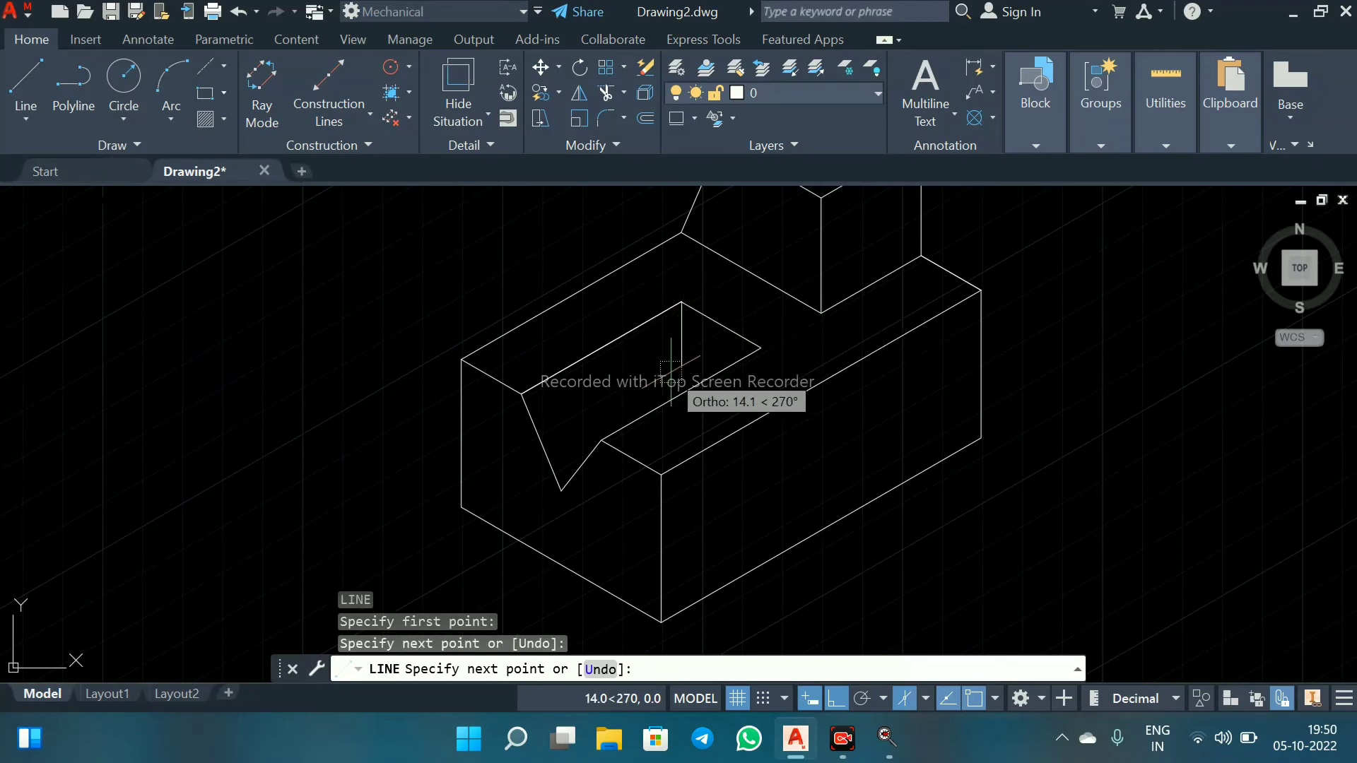
key(Escape)
Copy the V's left sloped line from its upper end to the groove outline's rear left corner
click(536, 424)
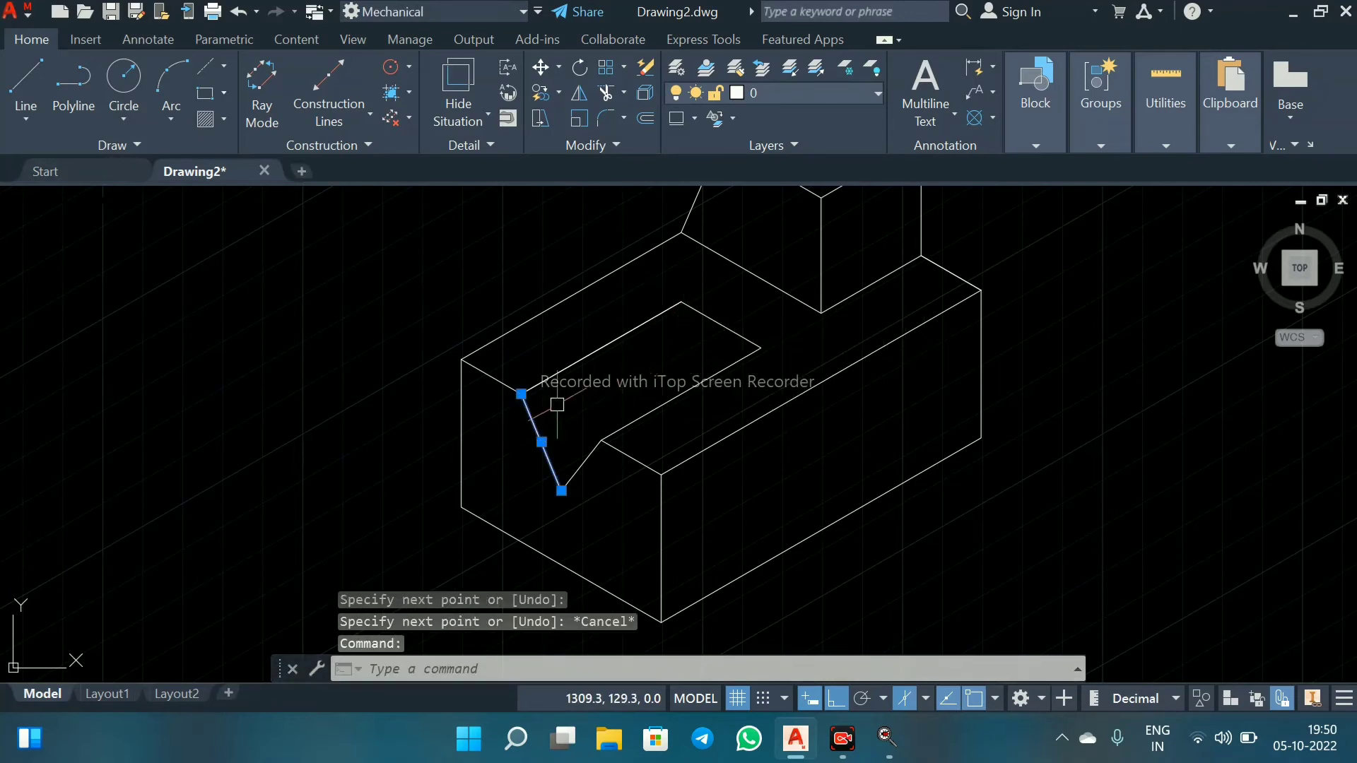
text(co)
key(Return)
click(520, 394)
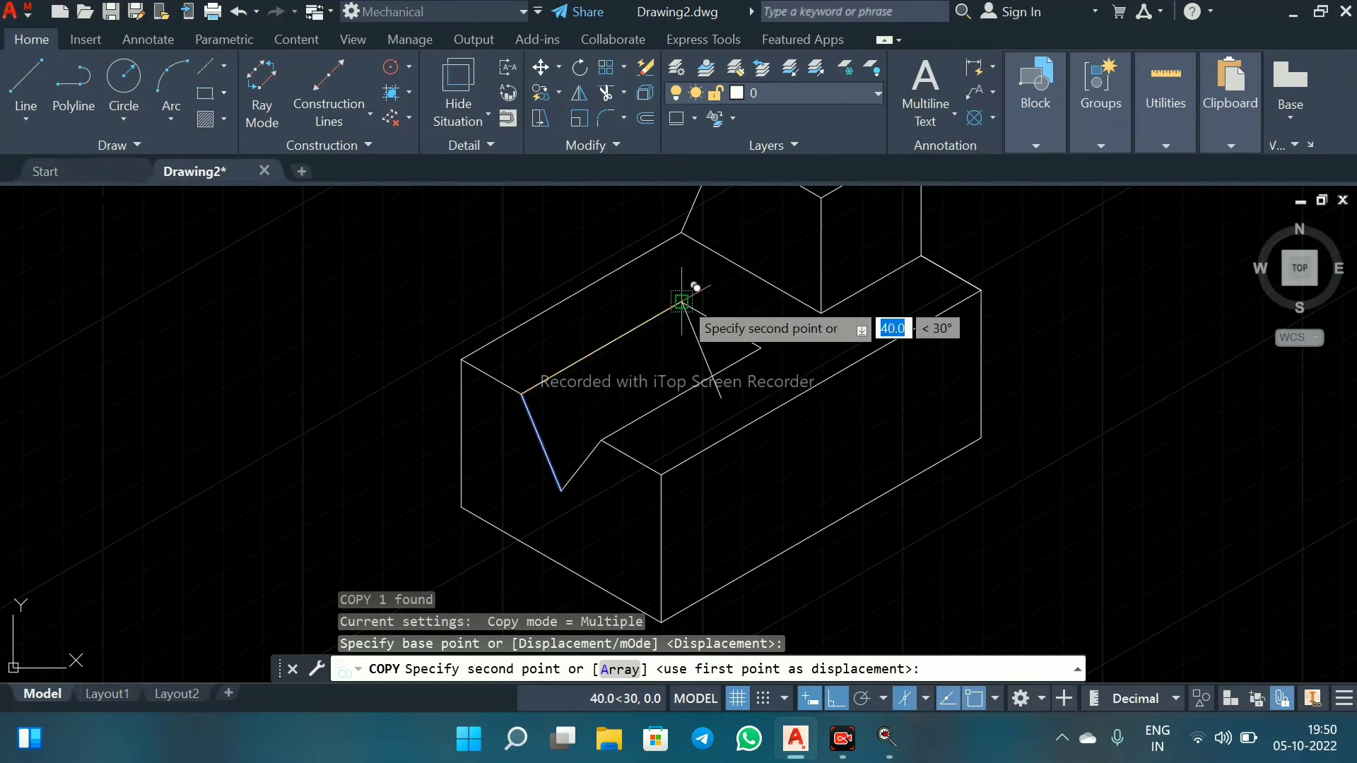
click(681, 302)
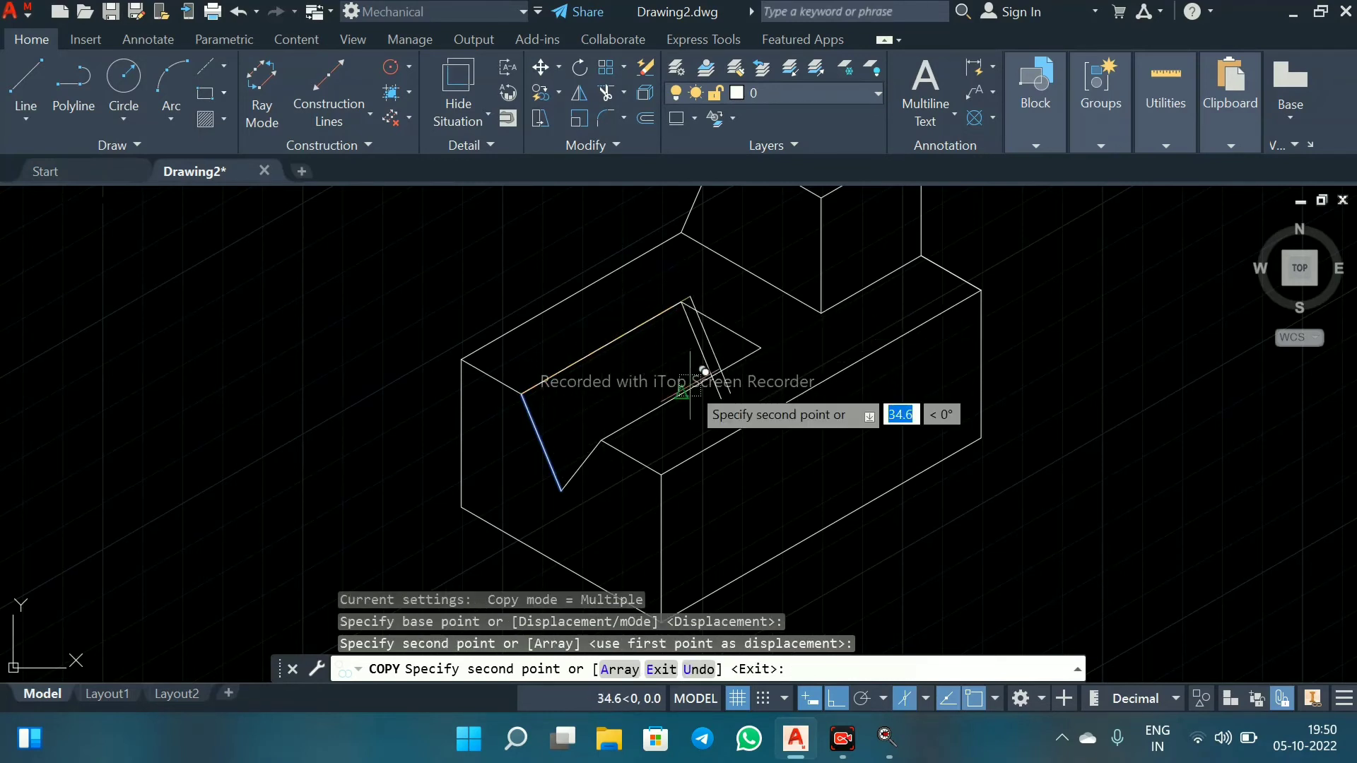
key(Escape)
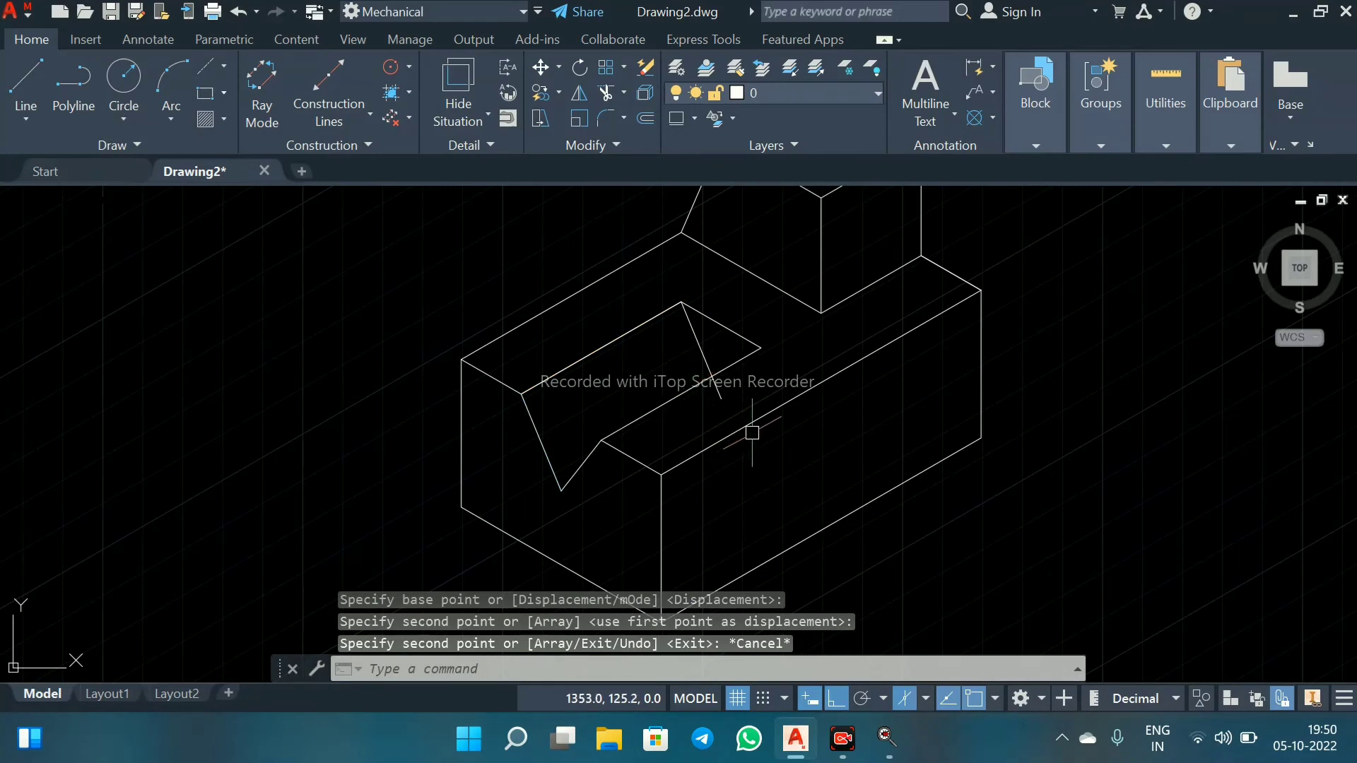
Trim the part of the copied sloped line that extends past the groove's right top edge
text(tr)
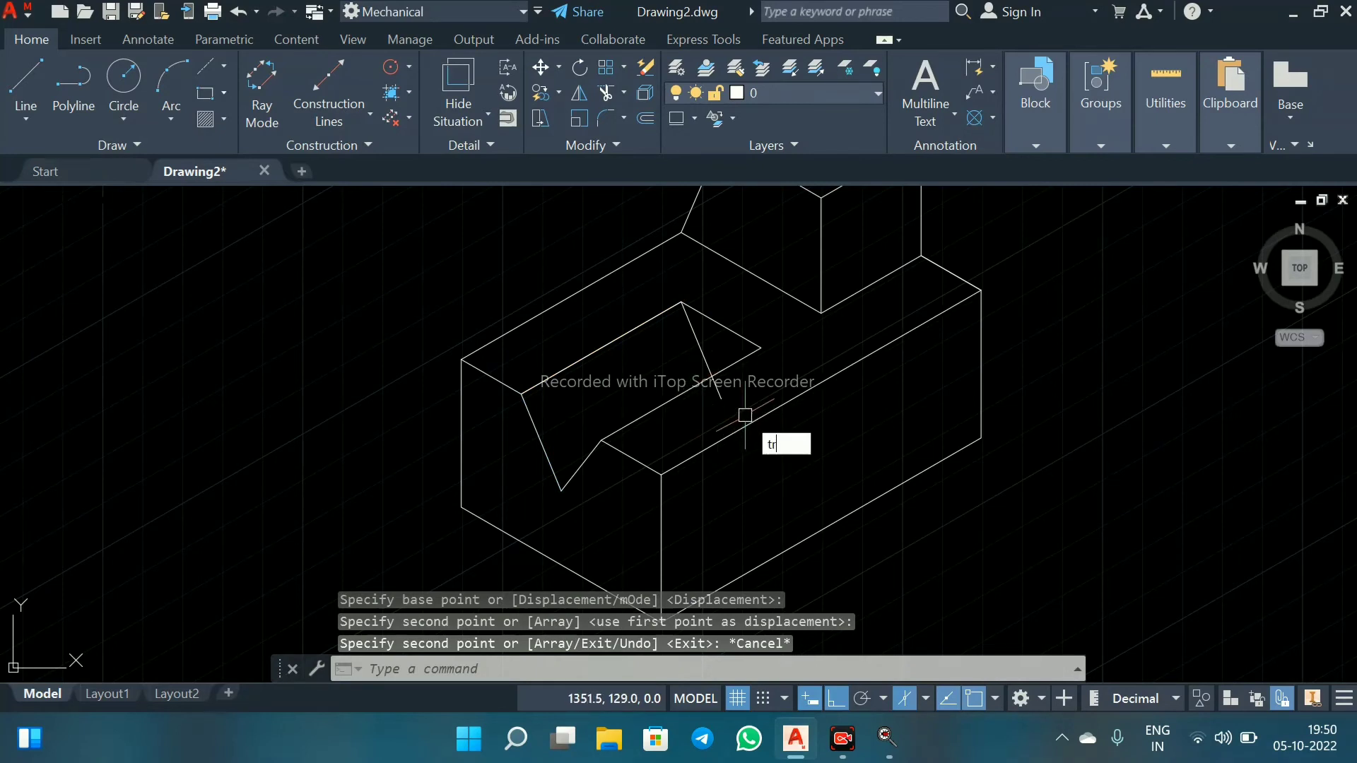
key(Return)
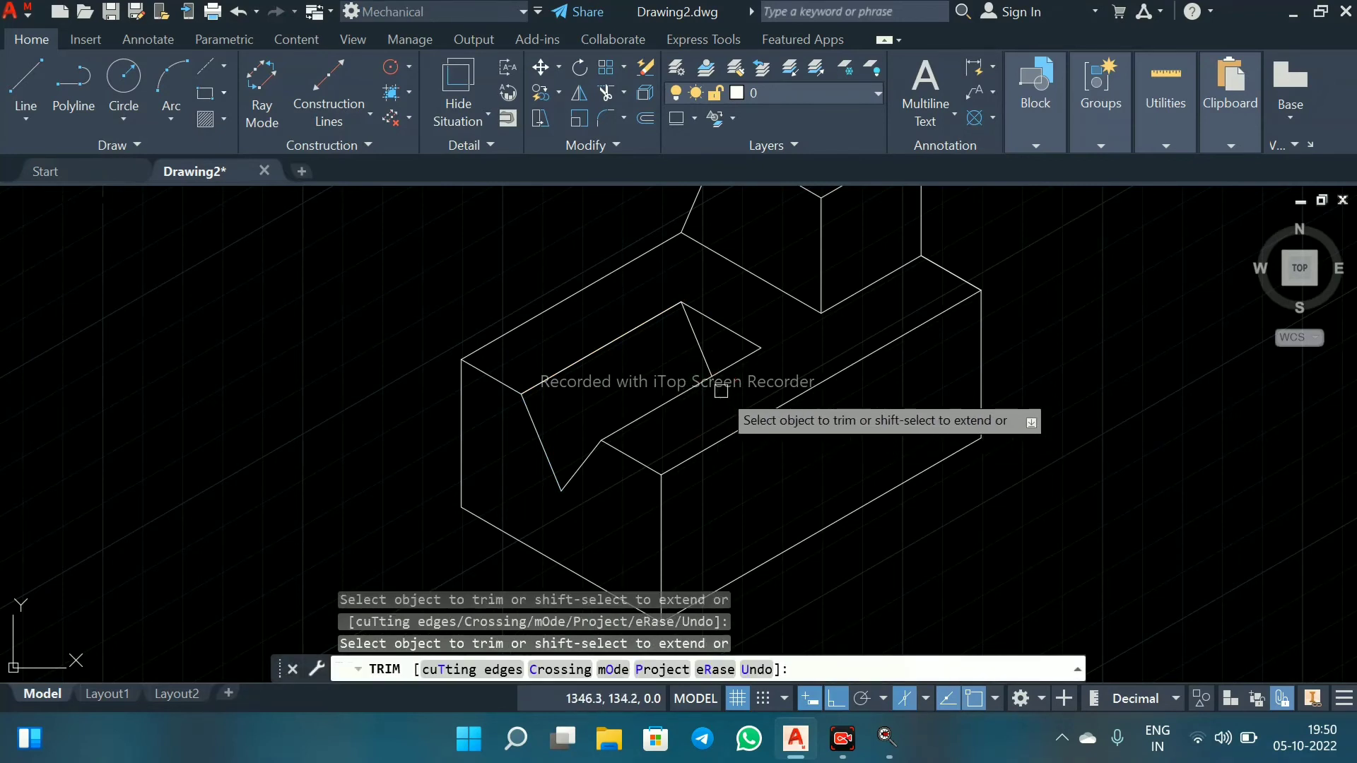
right_click(796, 333)
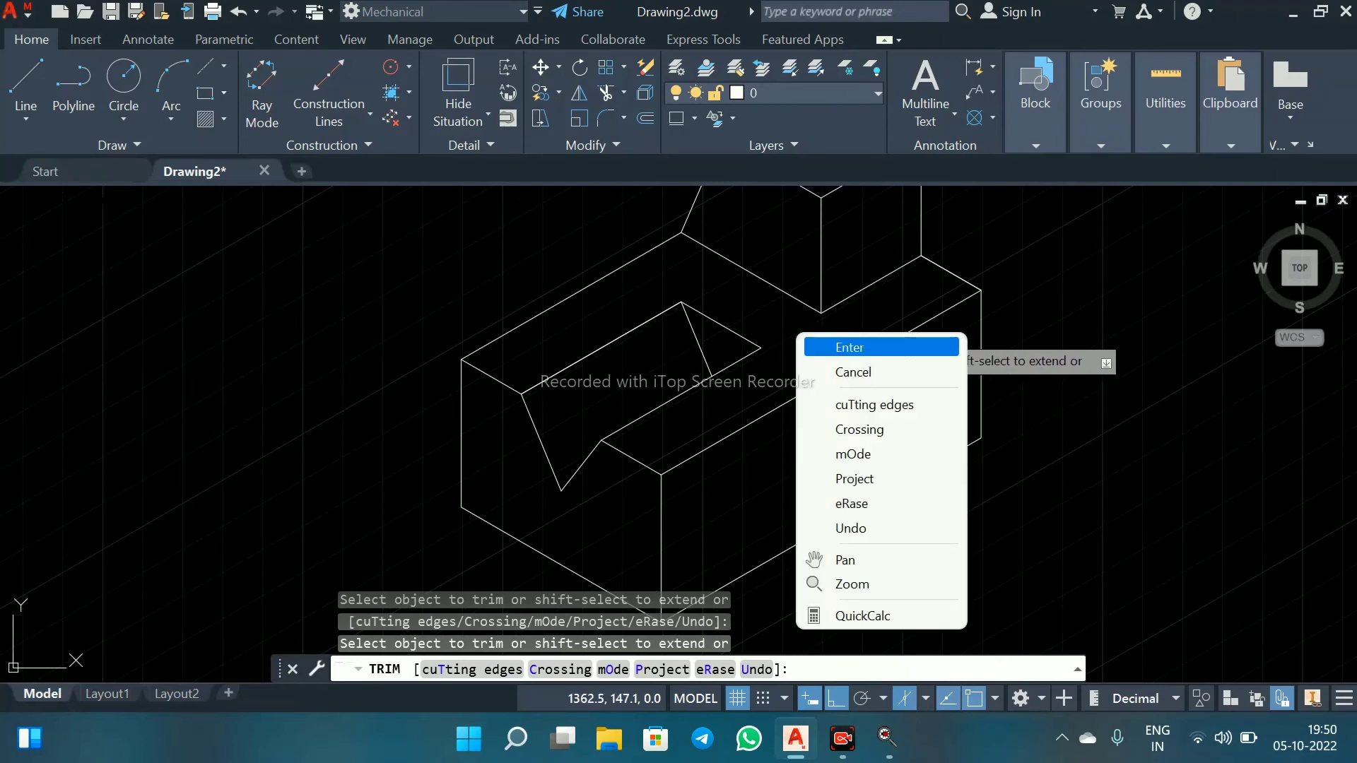
click(820, 346)
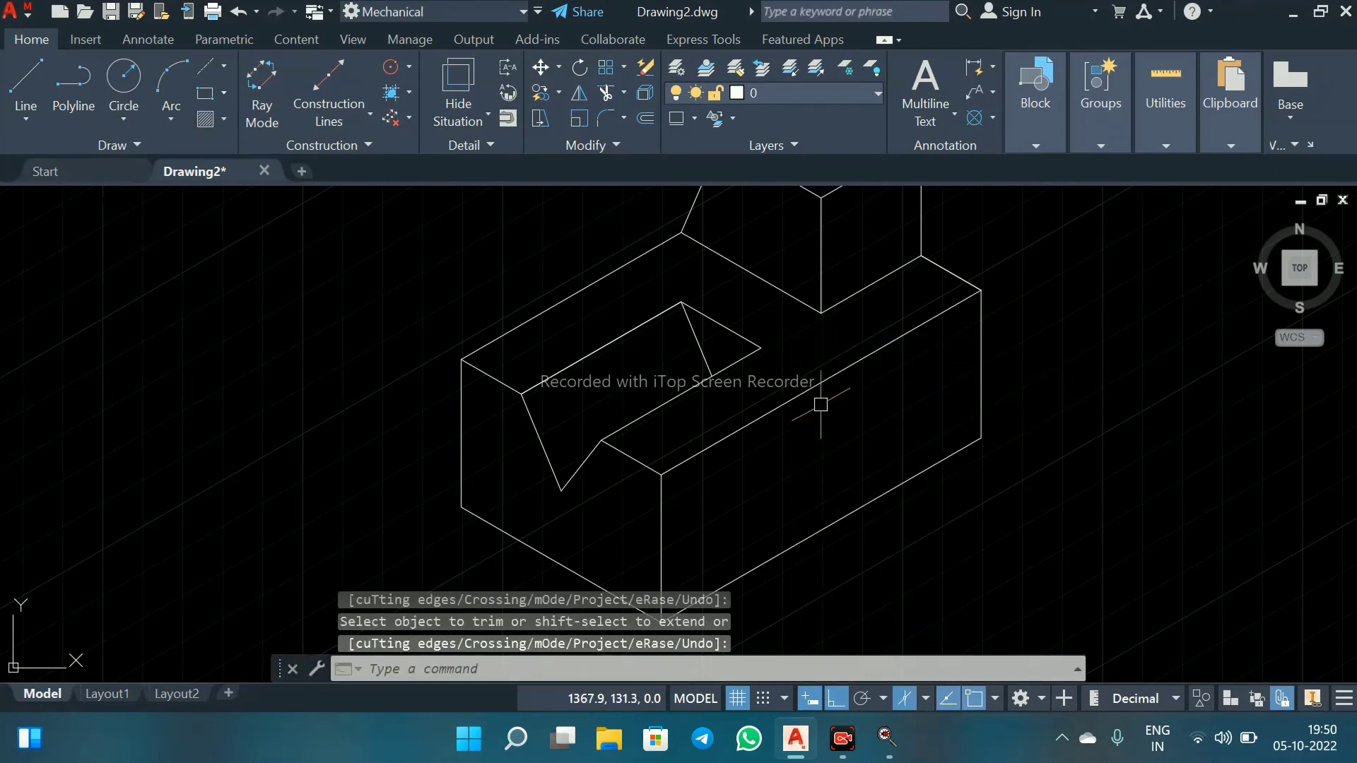
scroll(820, 404, down, 5)
scroll(704, 424, up, 4)
scroll(714, 433, down, 3)
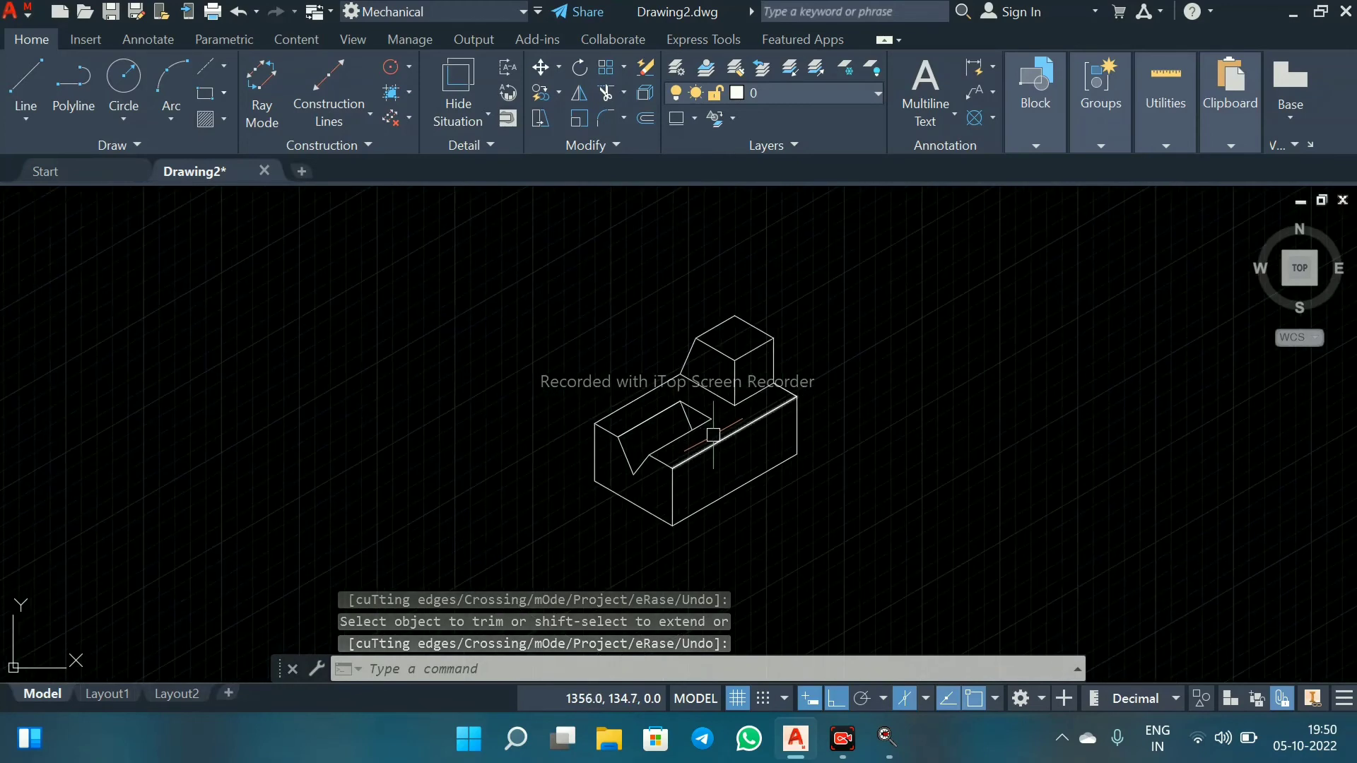
scroll(717, 424, up, 3)
scroll(722, 423, down, 2)
scroll(706, 438, up, 1)
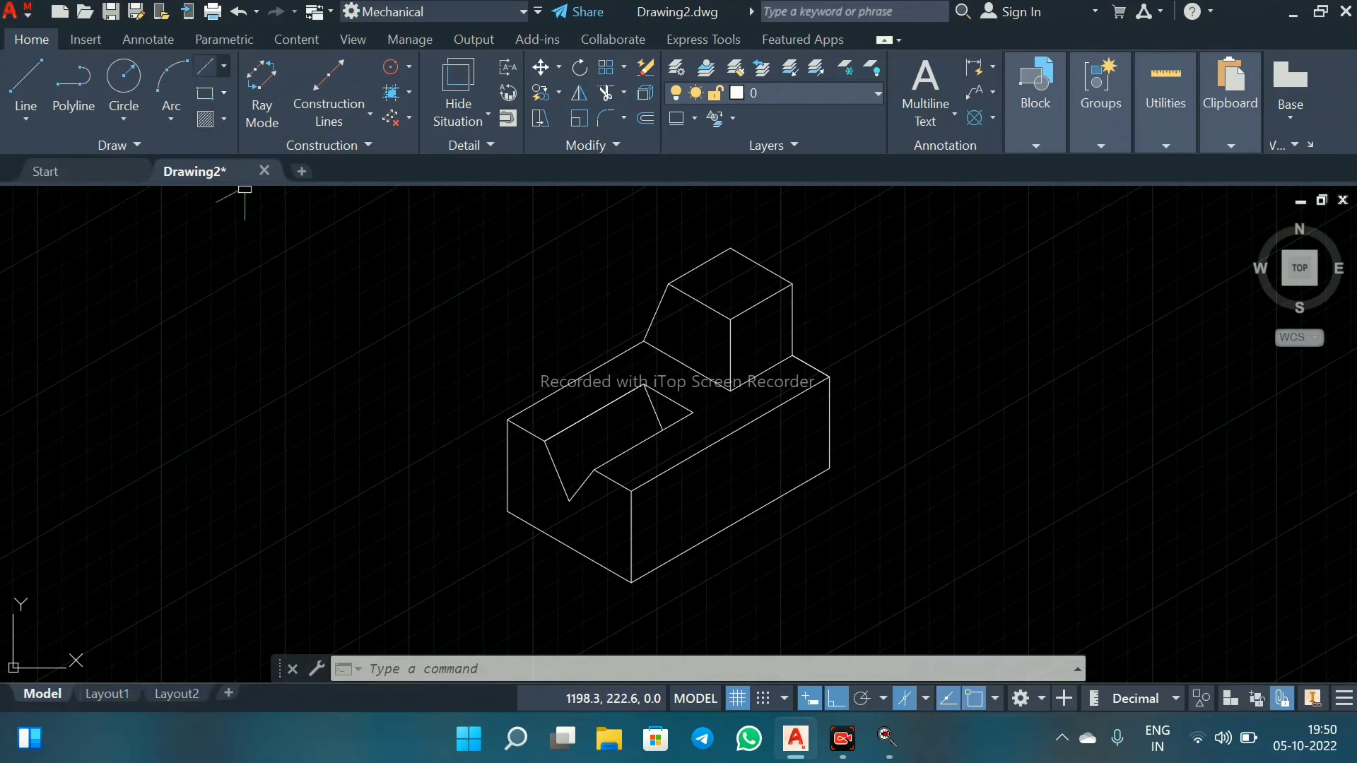
click(224, 40)
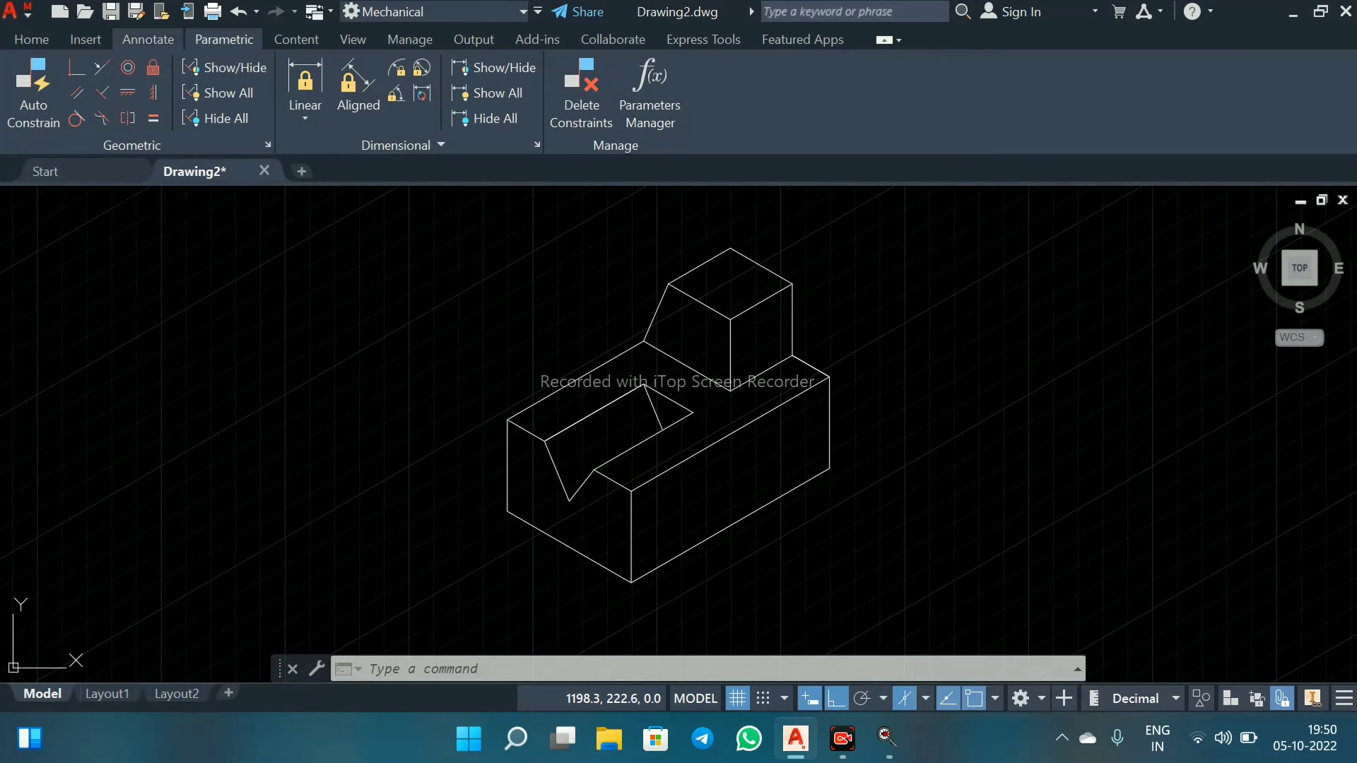
click(147, 40)
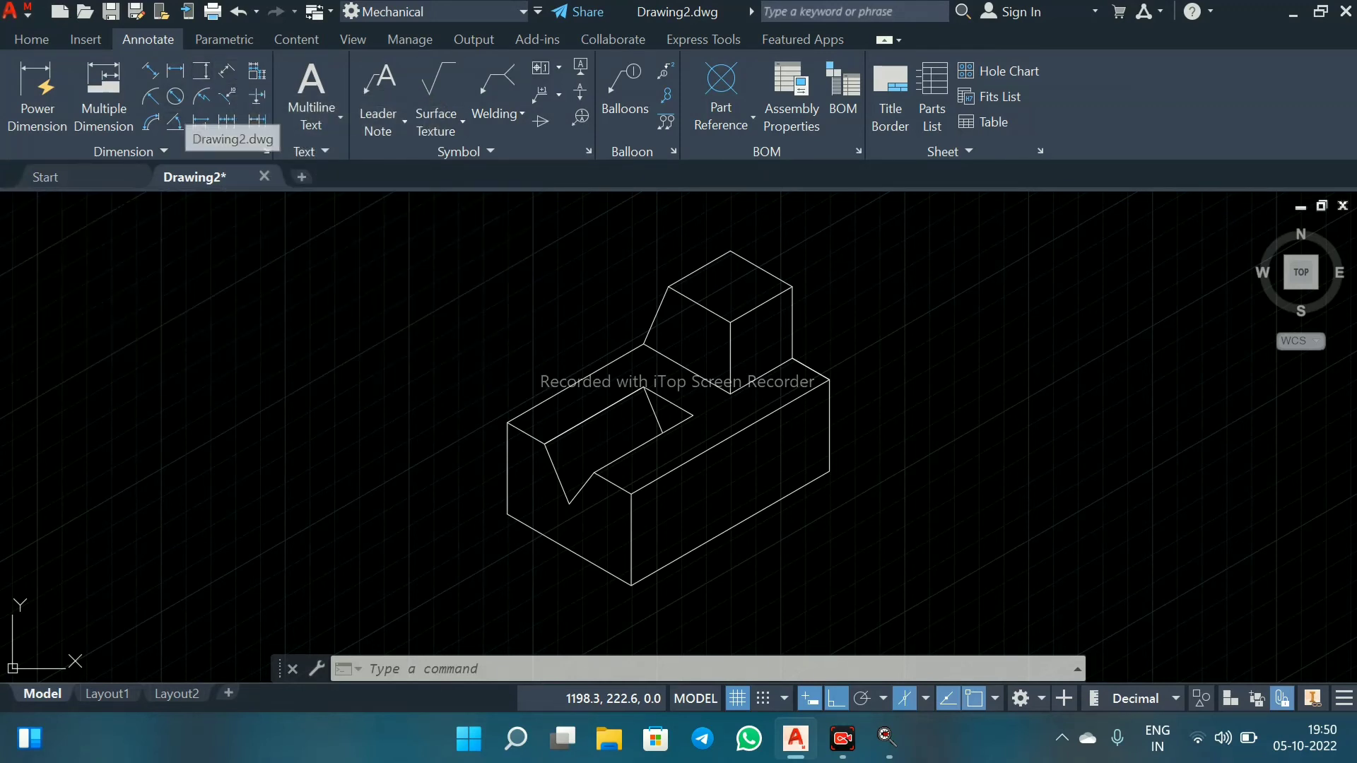
click(124, 151)
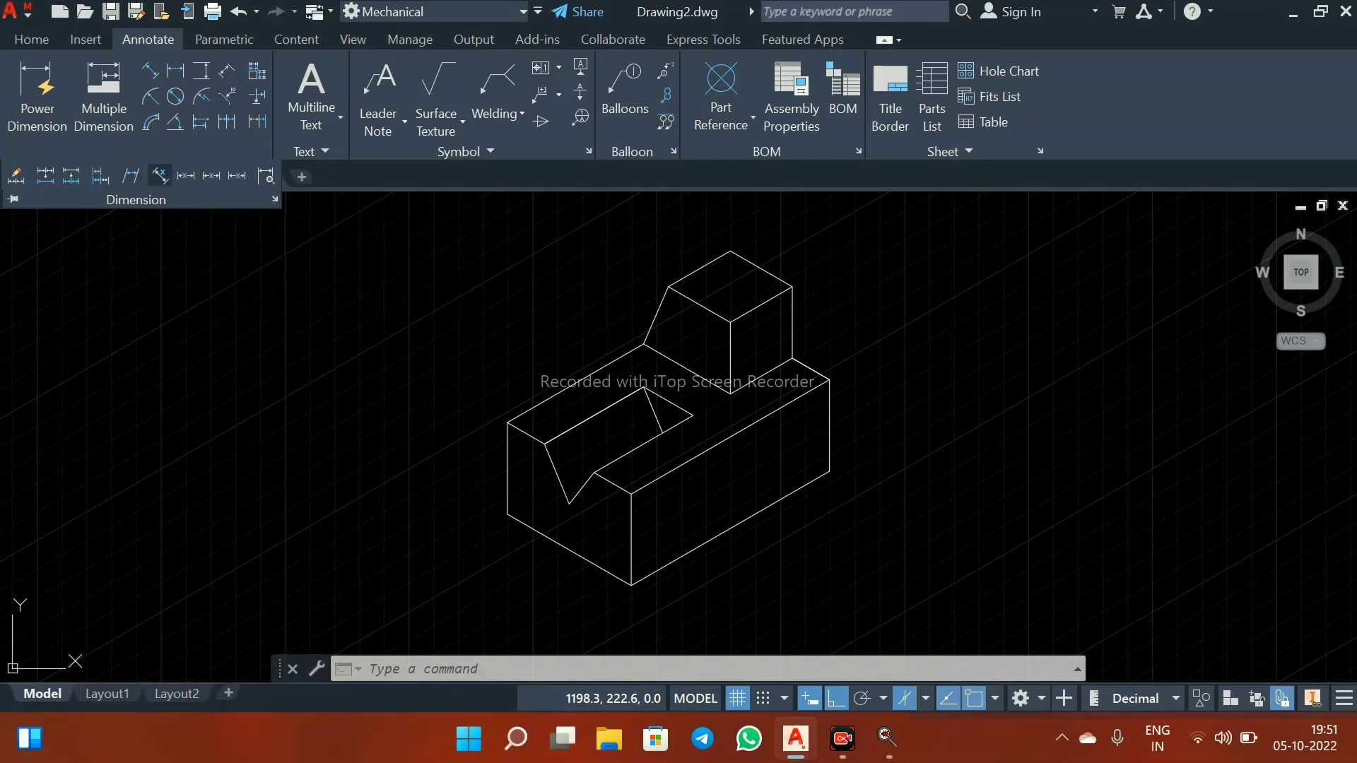
click(130, 176)
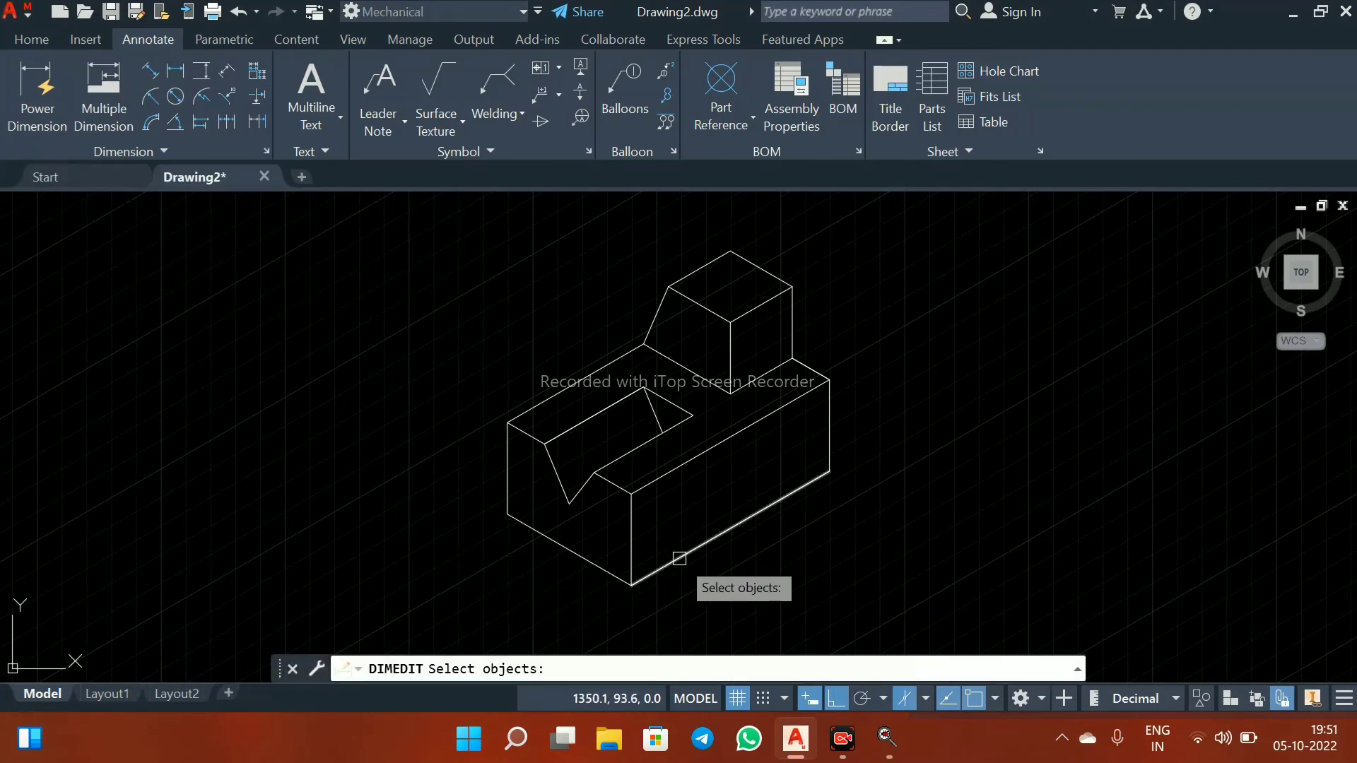
key(Escape)
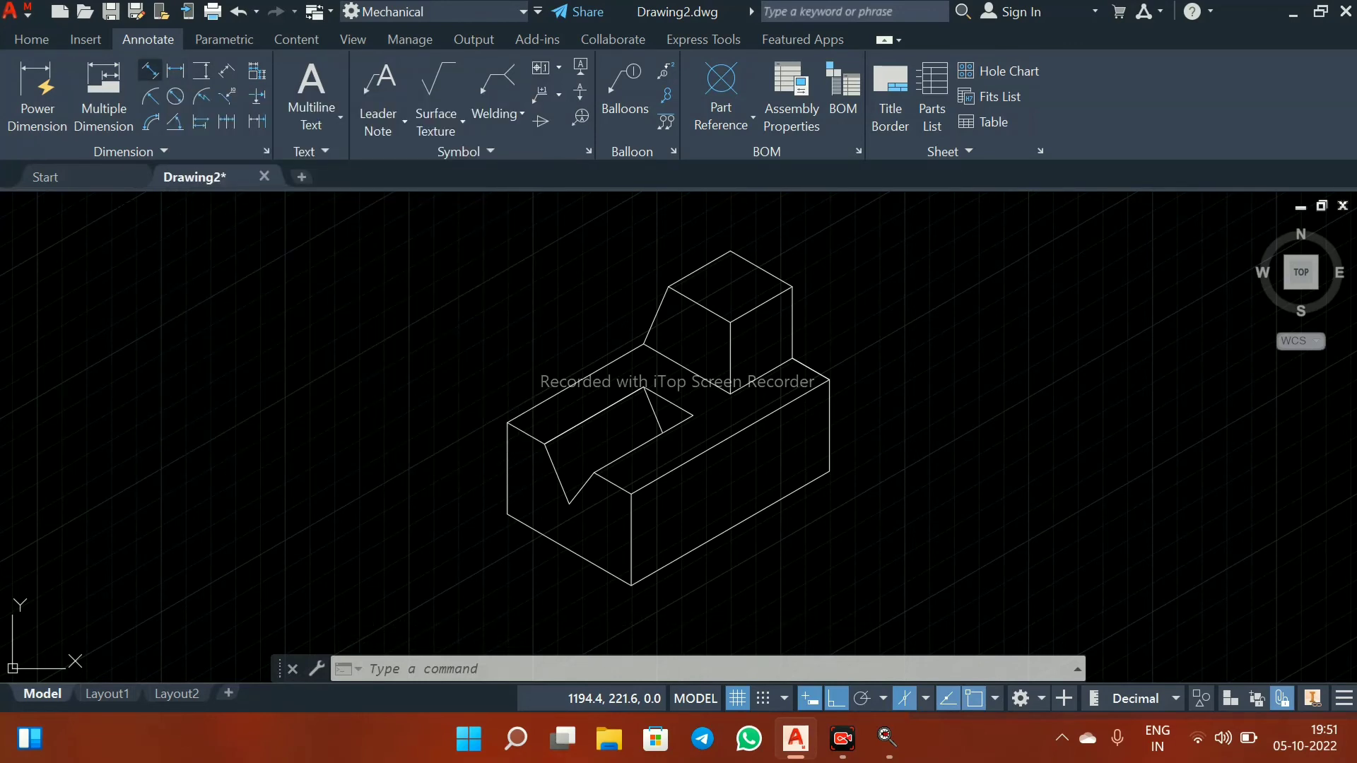
Add an aligned dimension to the long bottom edge of the block's right face, placed below the edge
click(150, 69)
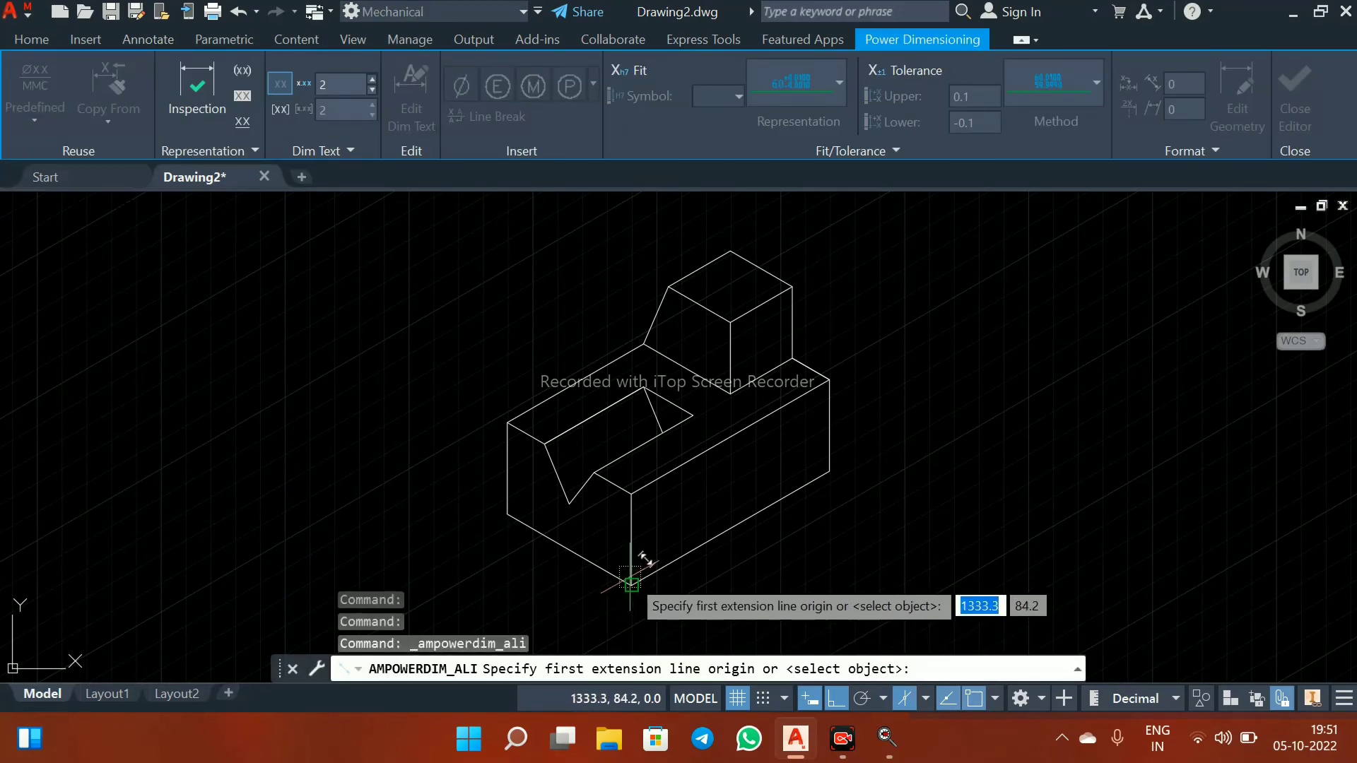
click(631, 584)
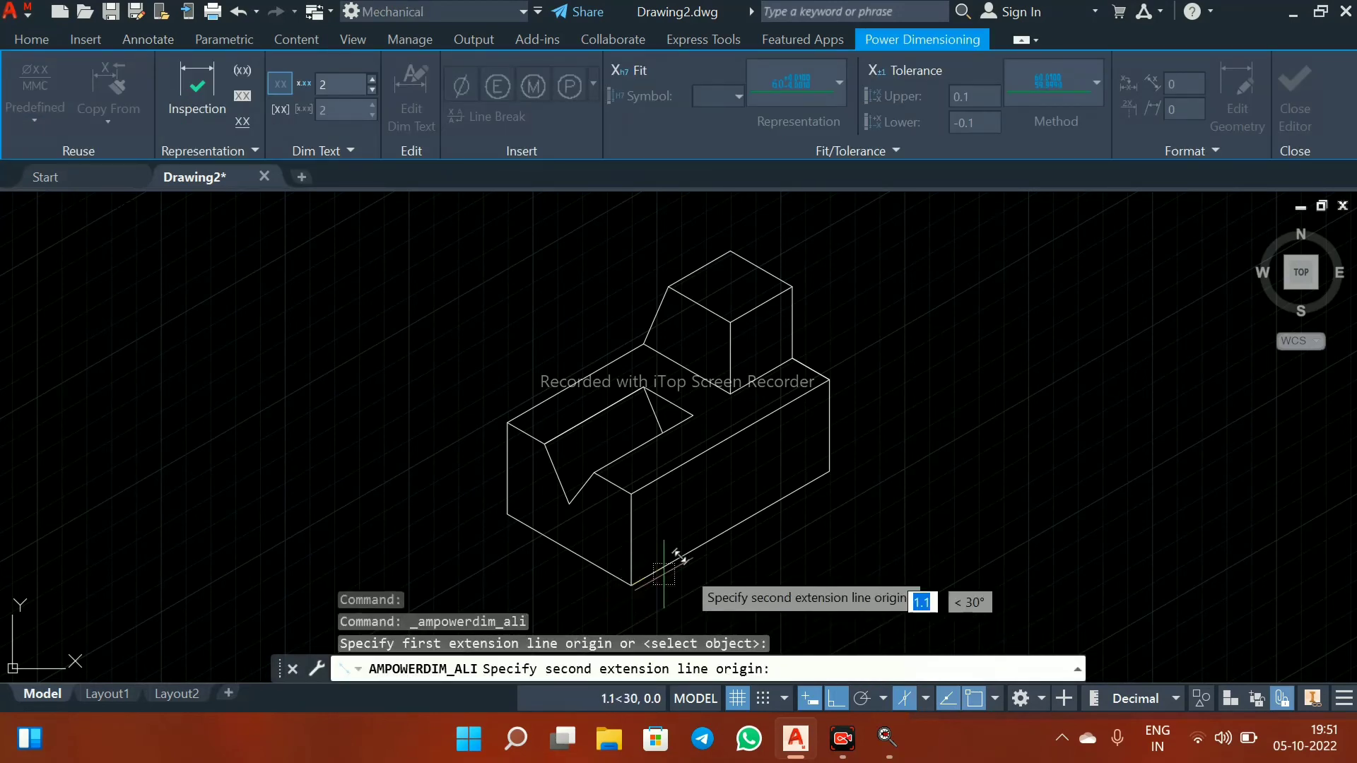
click(829, 472)
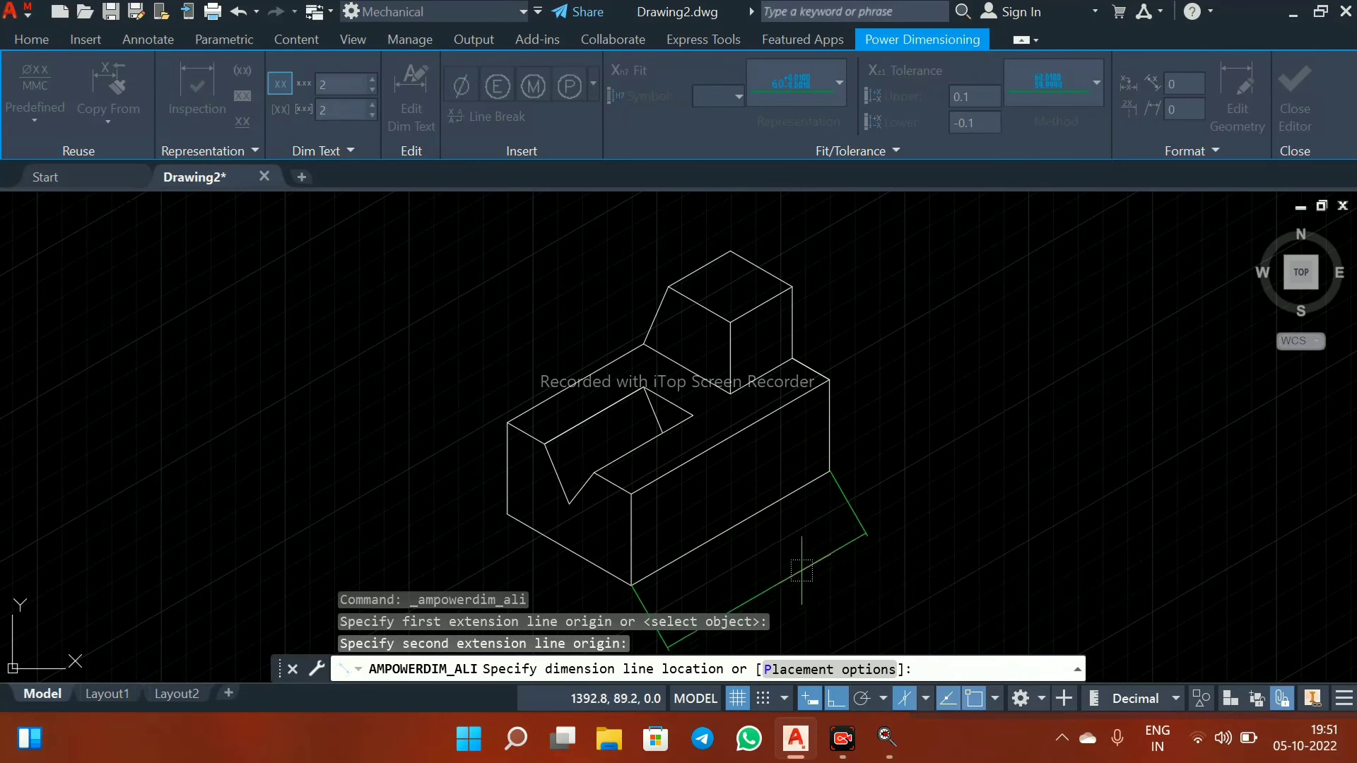
middle_drag(801, 571, 779, 514)
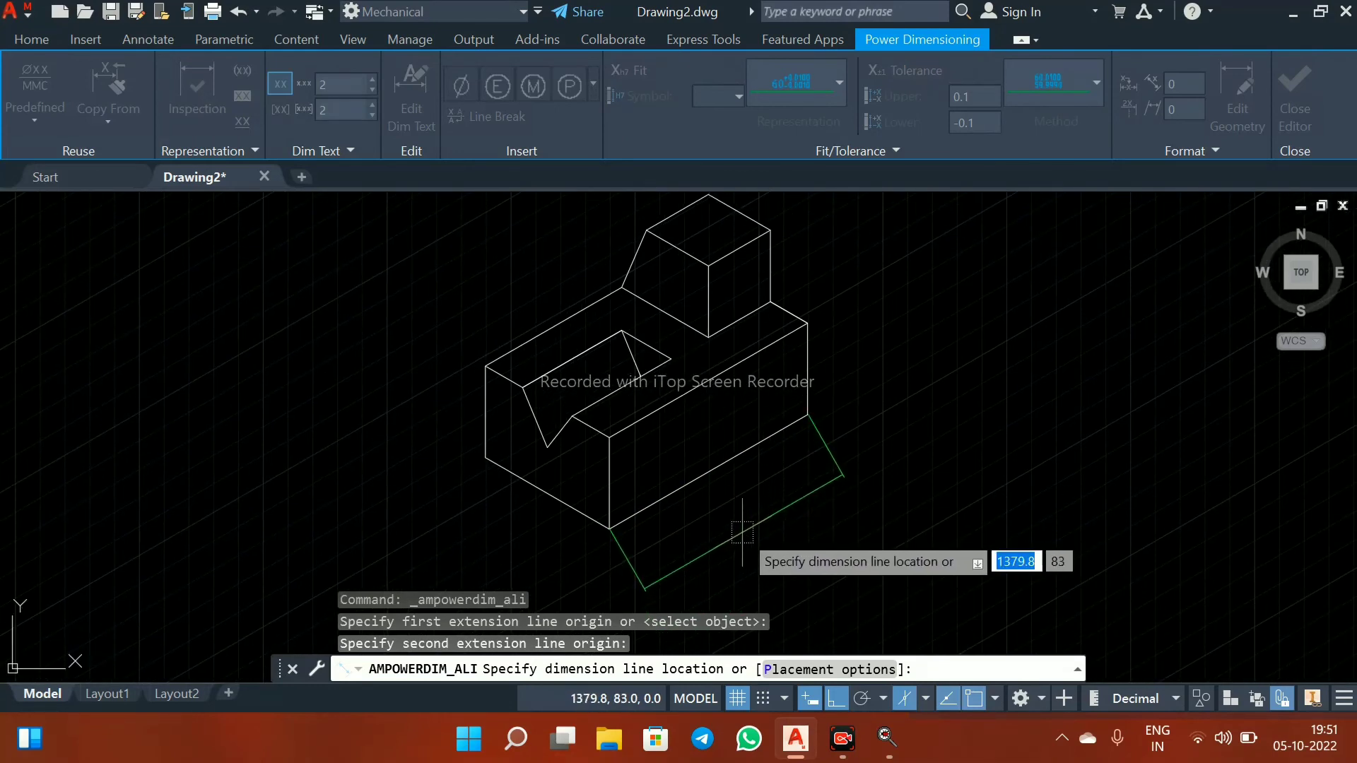
click(742, 531)
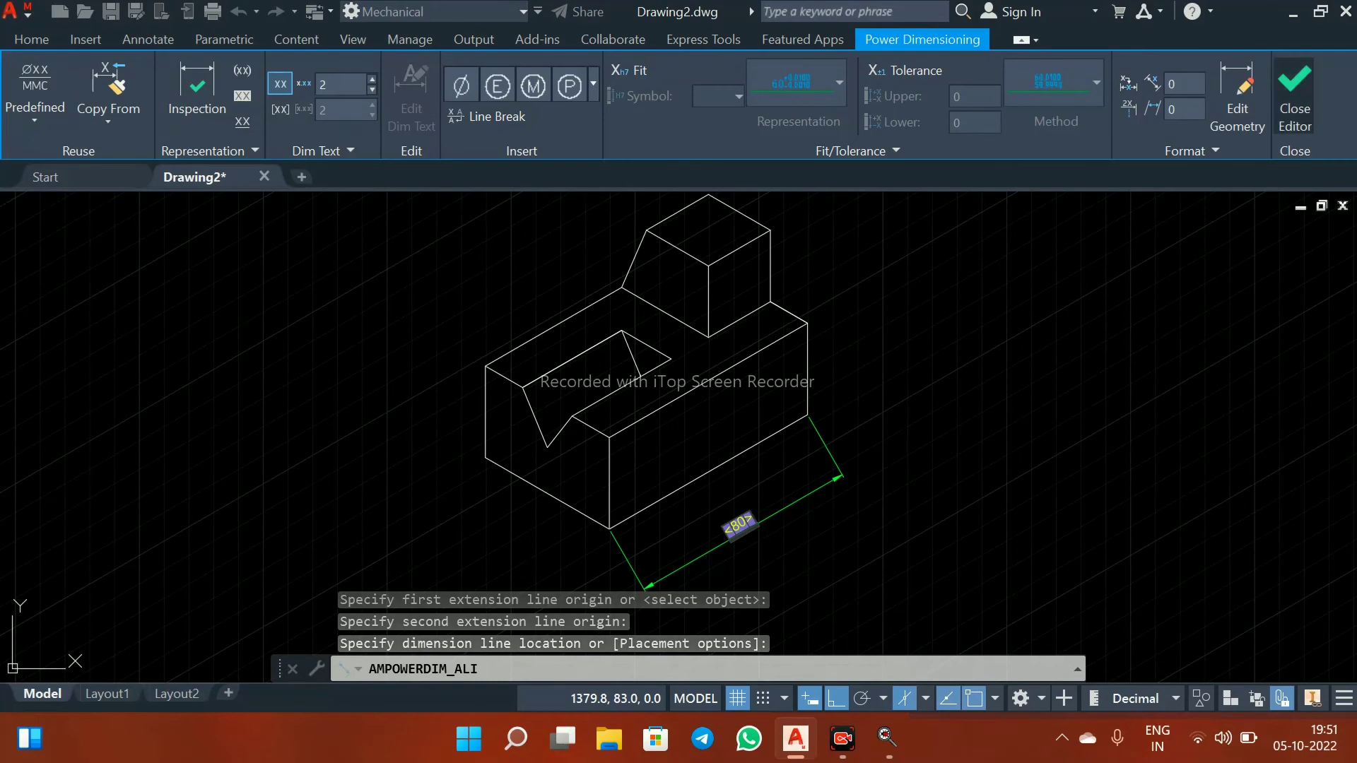
key(Return)
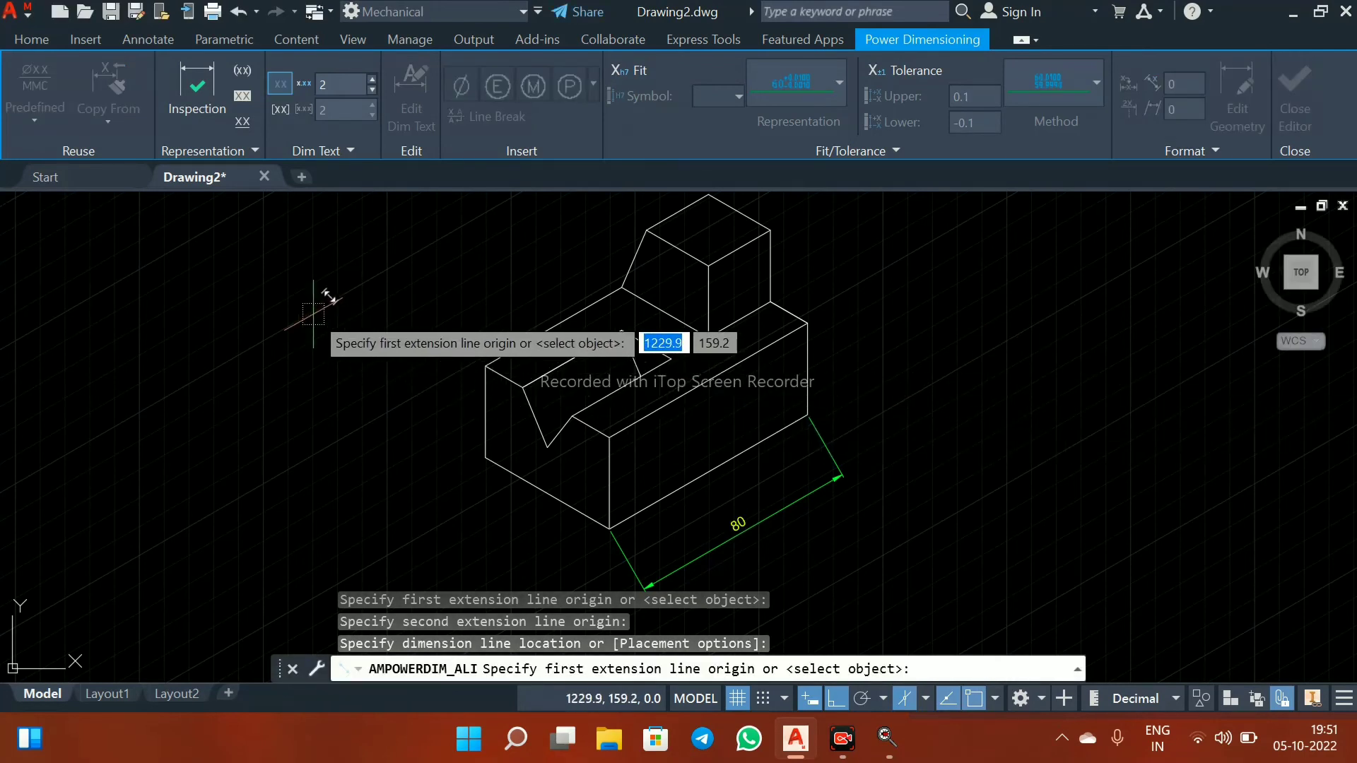
key(Escape)
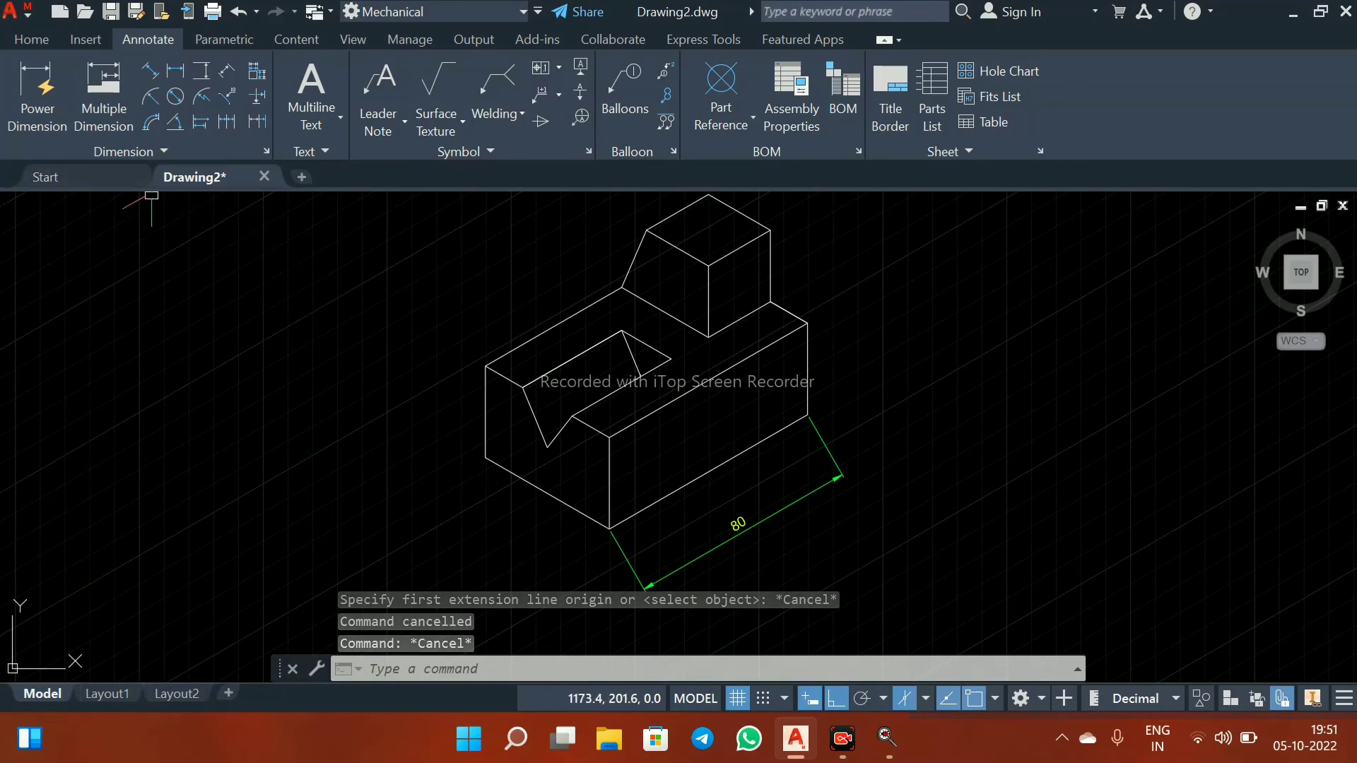
Make the bottom edge's dimension oblique at 90°, picking the angle along the block's front vertical edge from its lower to upper end
click(124, 151)
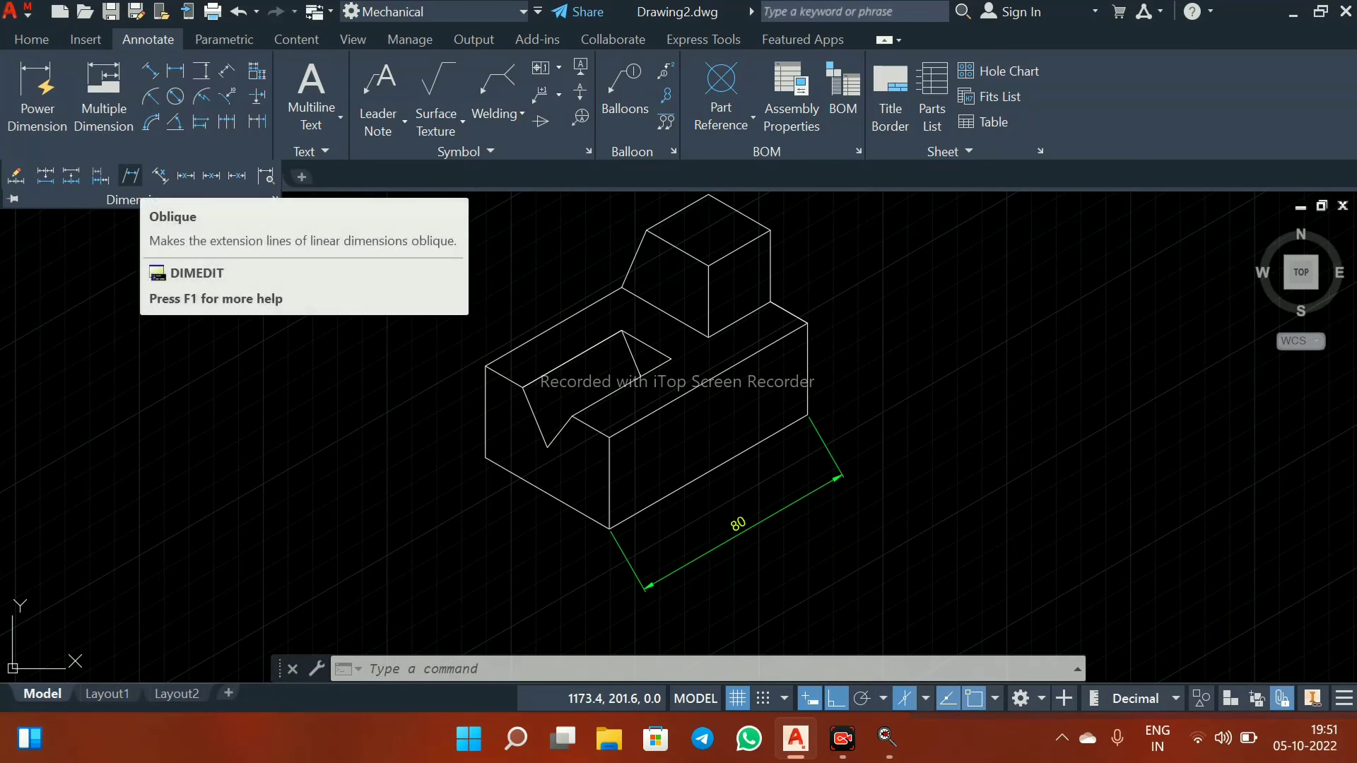
click(131, 175)
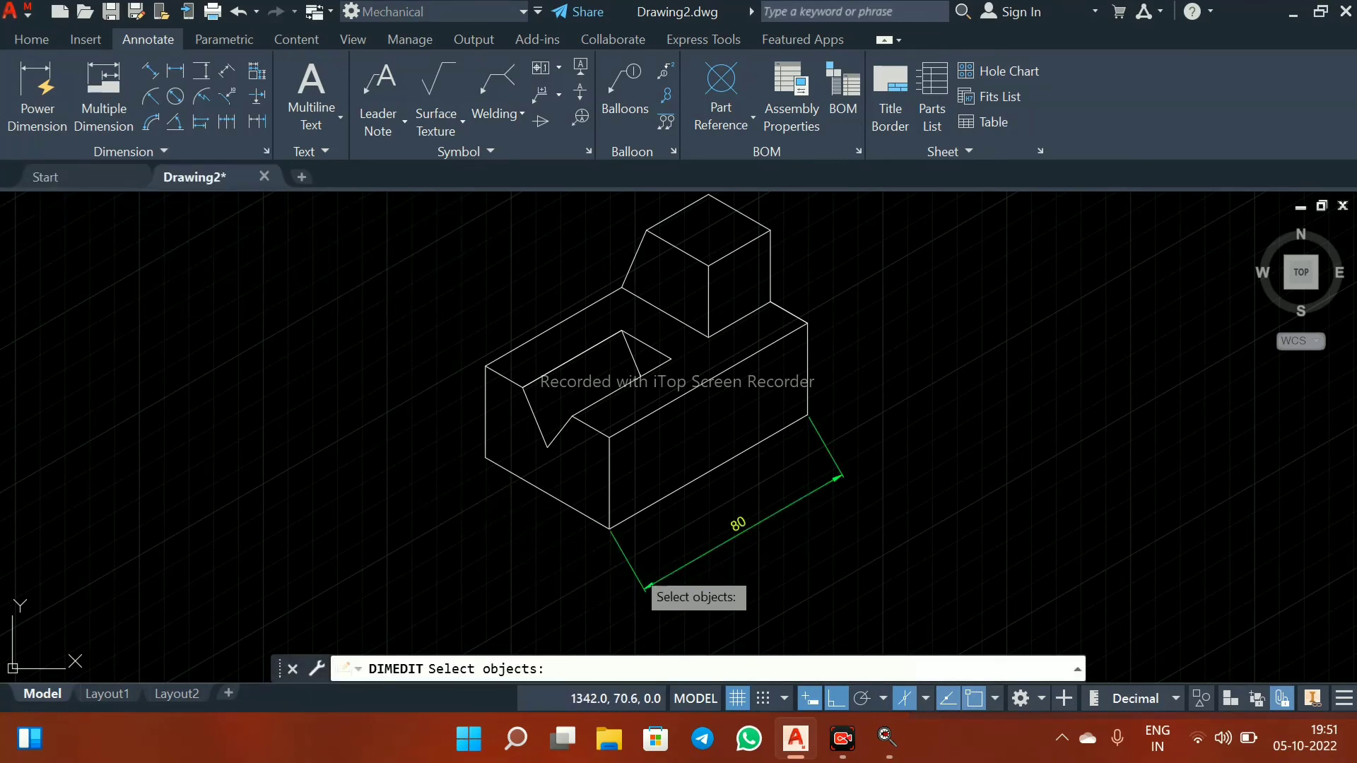
click(634, 568)
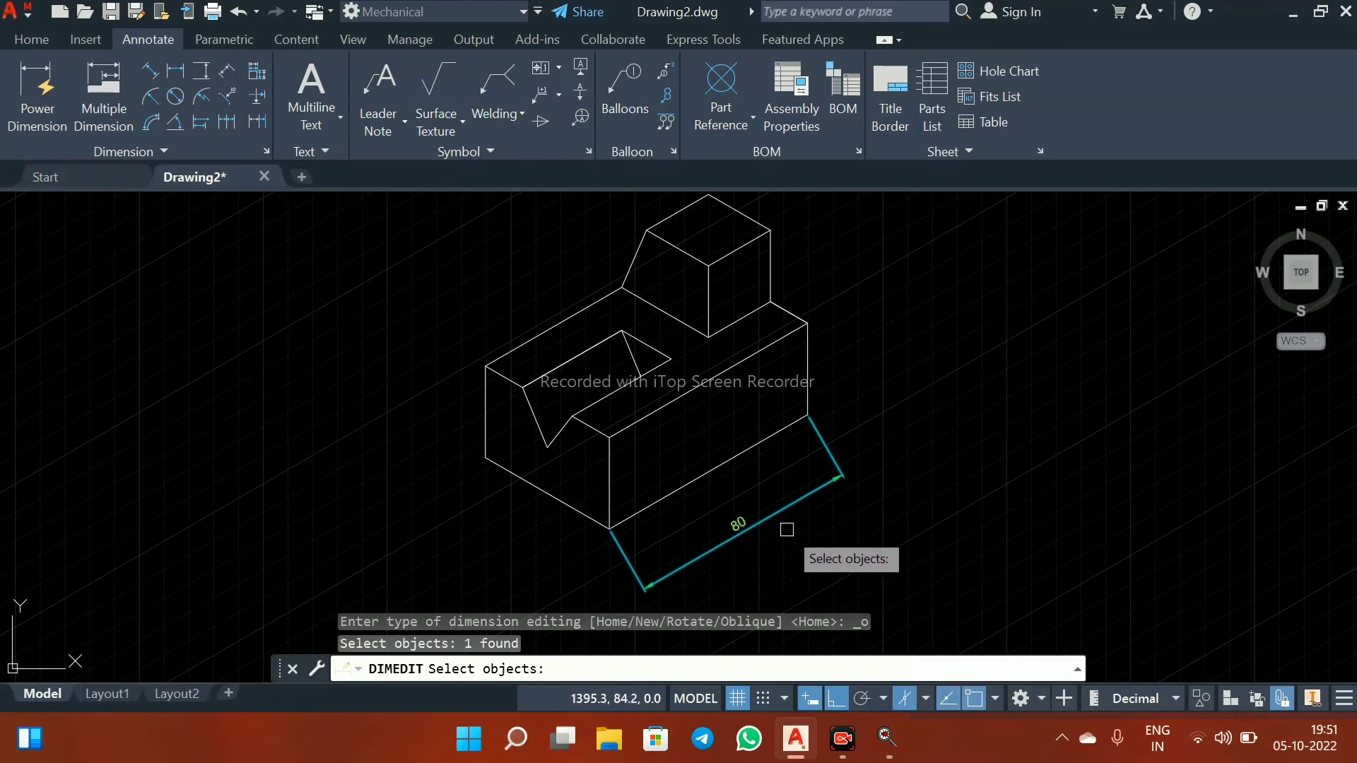
key(Return)
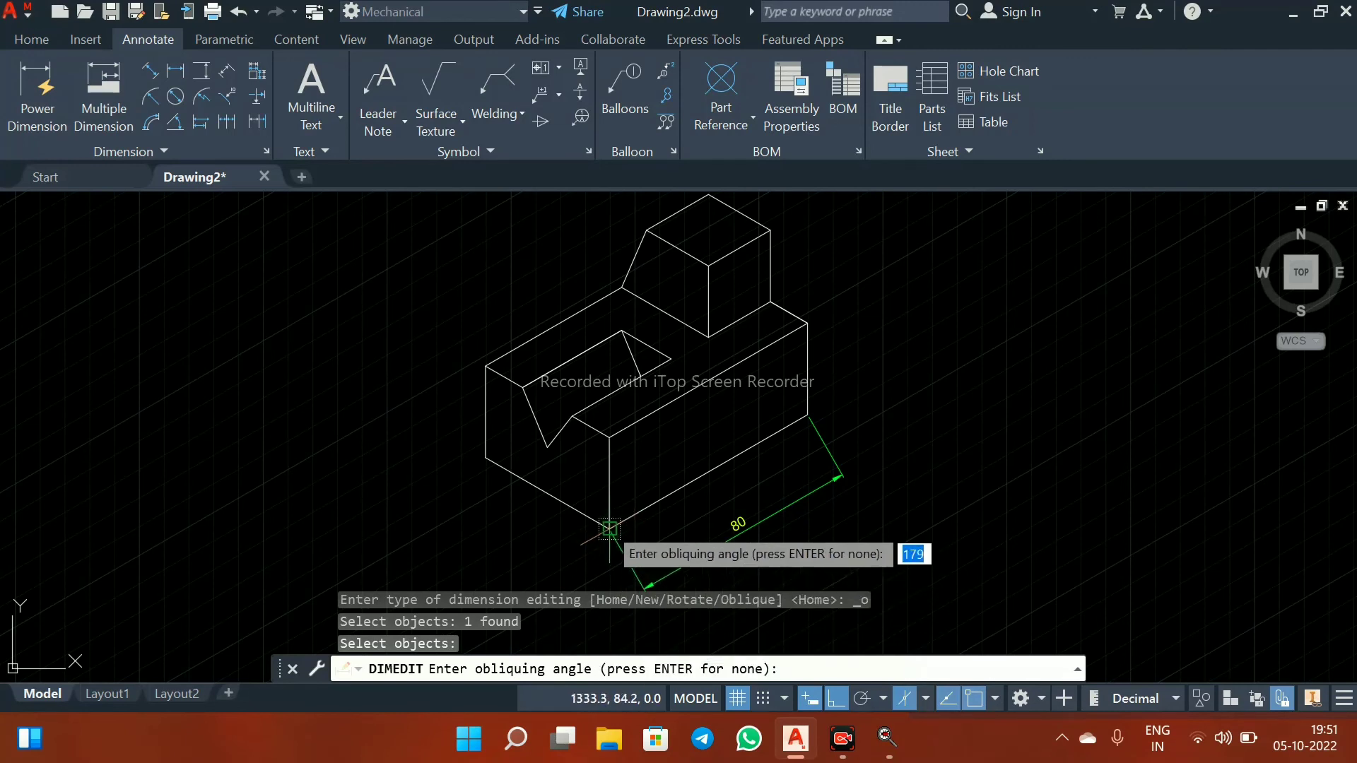
click(610, 529)
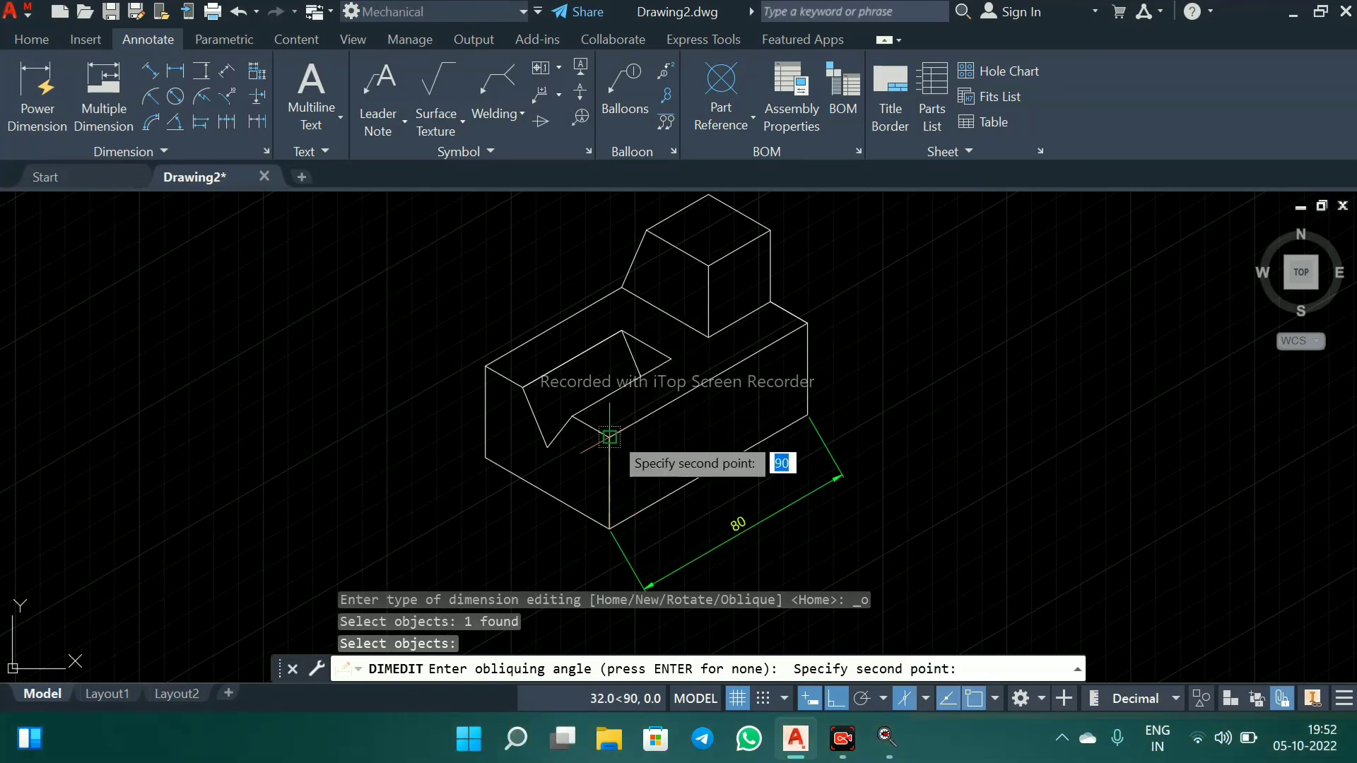
click(609, 436)
scroll(721, 543, up, 2)
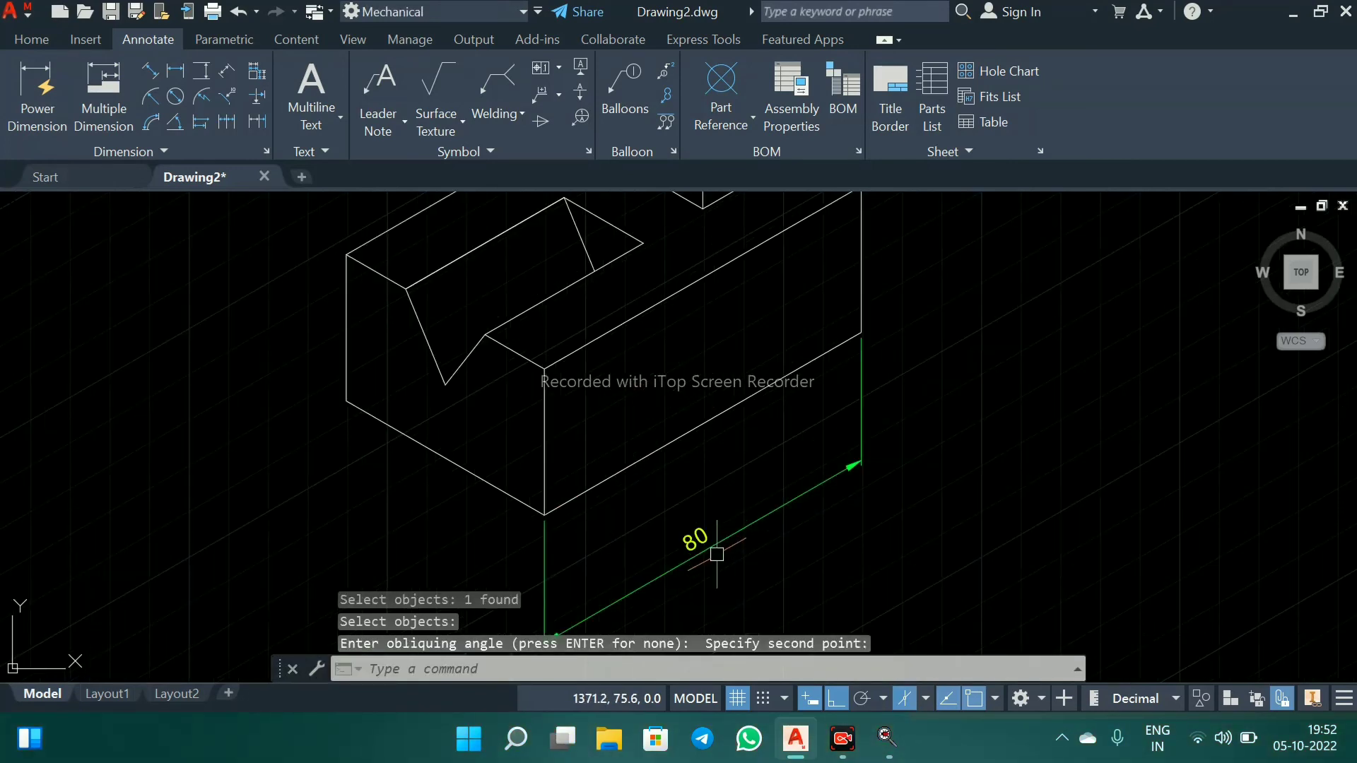
scroll(721, 542, down, 2)
middle_drag(704, 542, 745, 540)
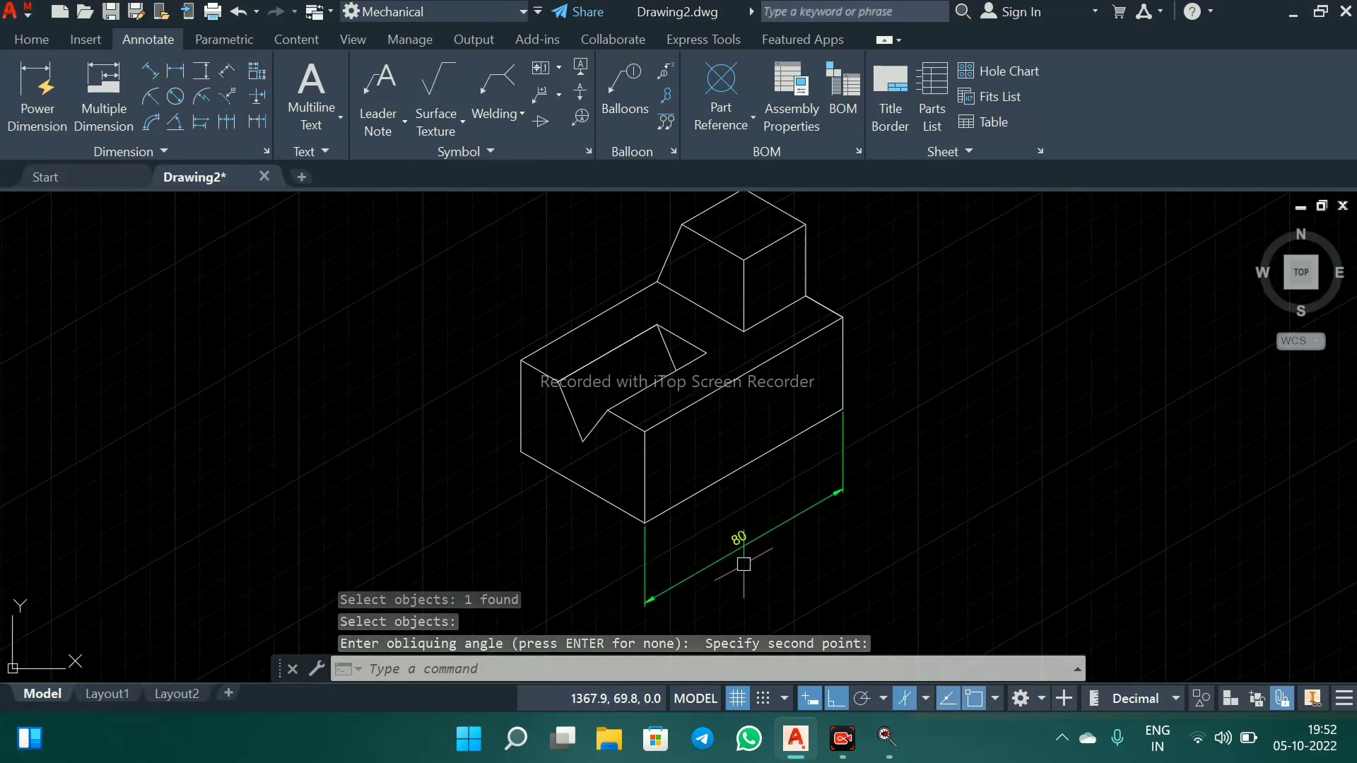
scroll(743, 554, up, 2)
scroll(730, 427, down, 2)
mouse_move(721, 488)
middle_down()
mouse_move(702, 490)
mouse_move(698, 511)
middle_up()
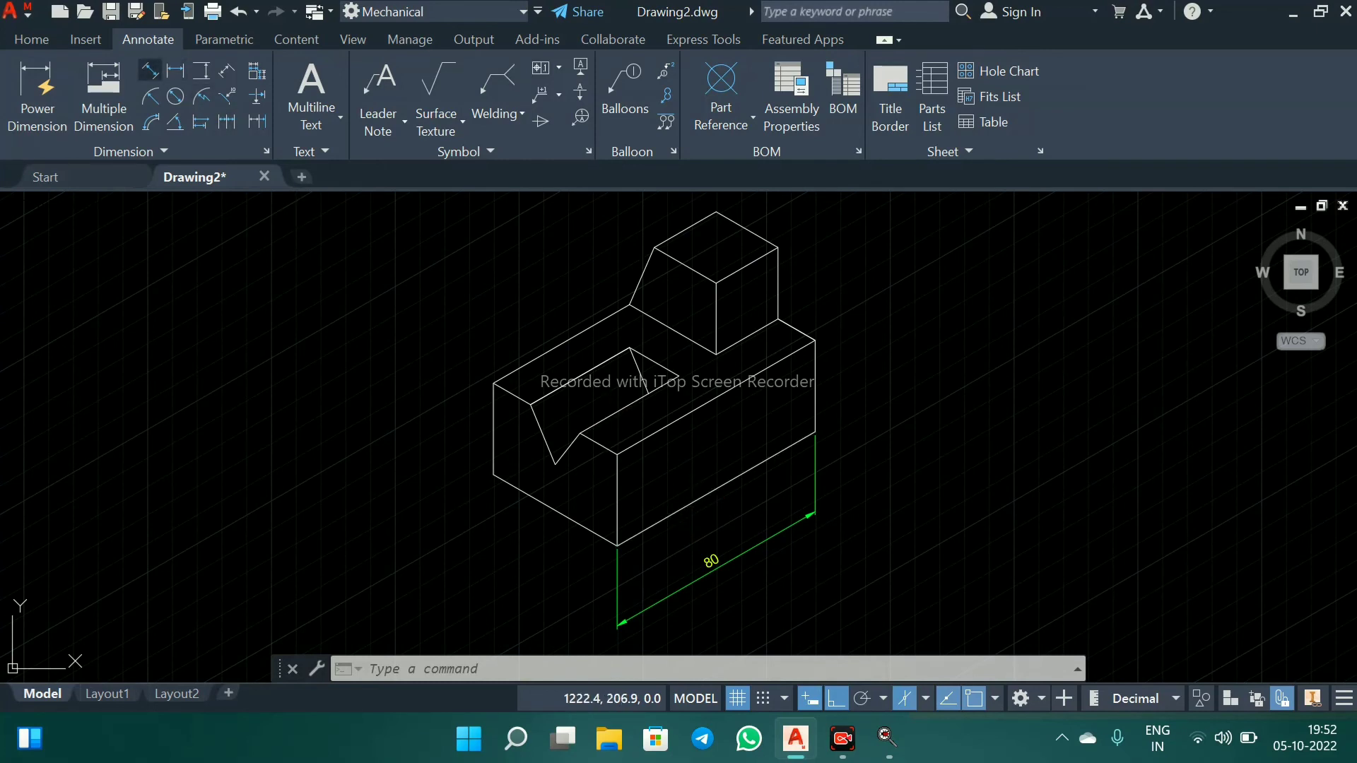
click(150, 71)
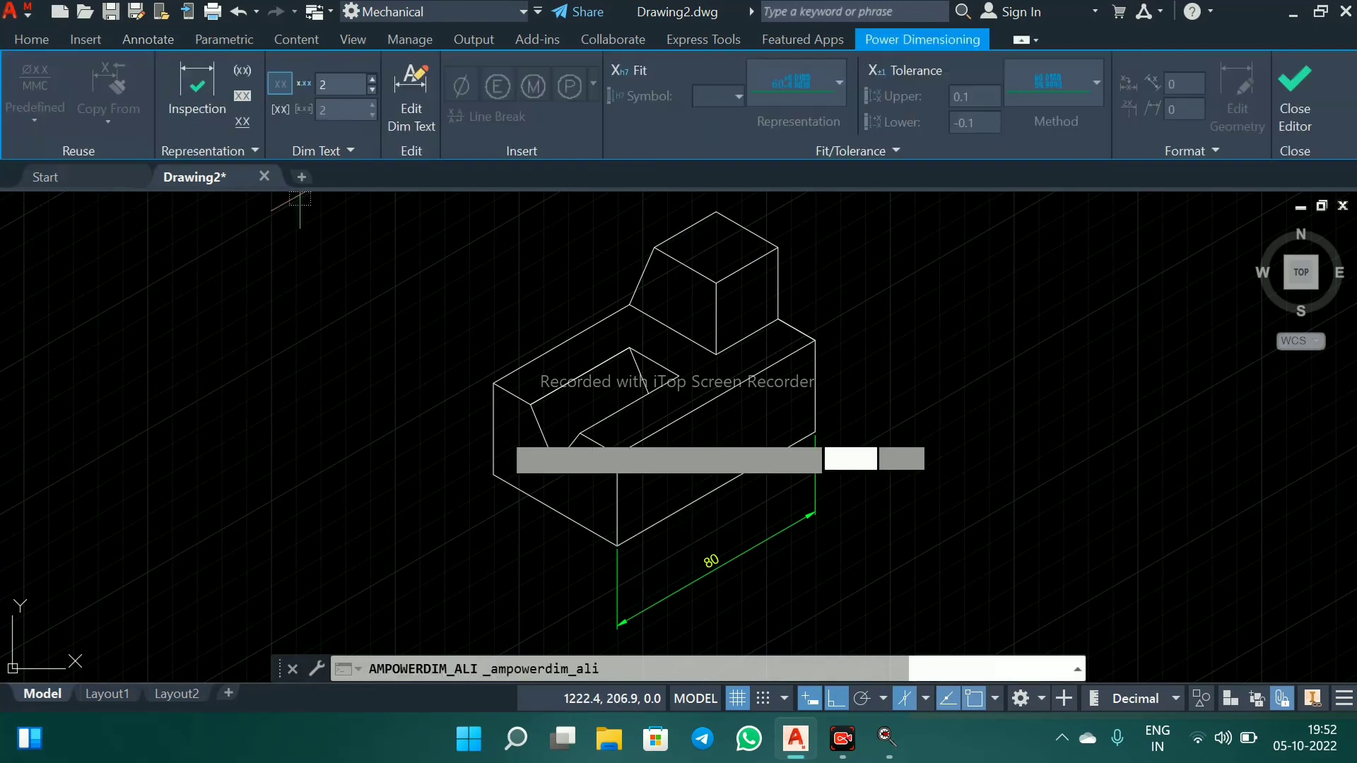
click(493, 473)
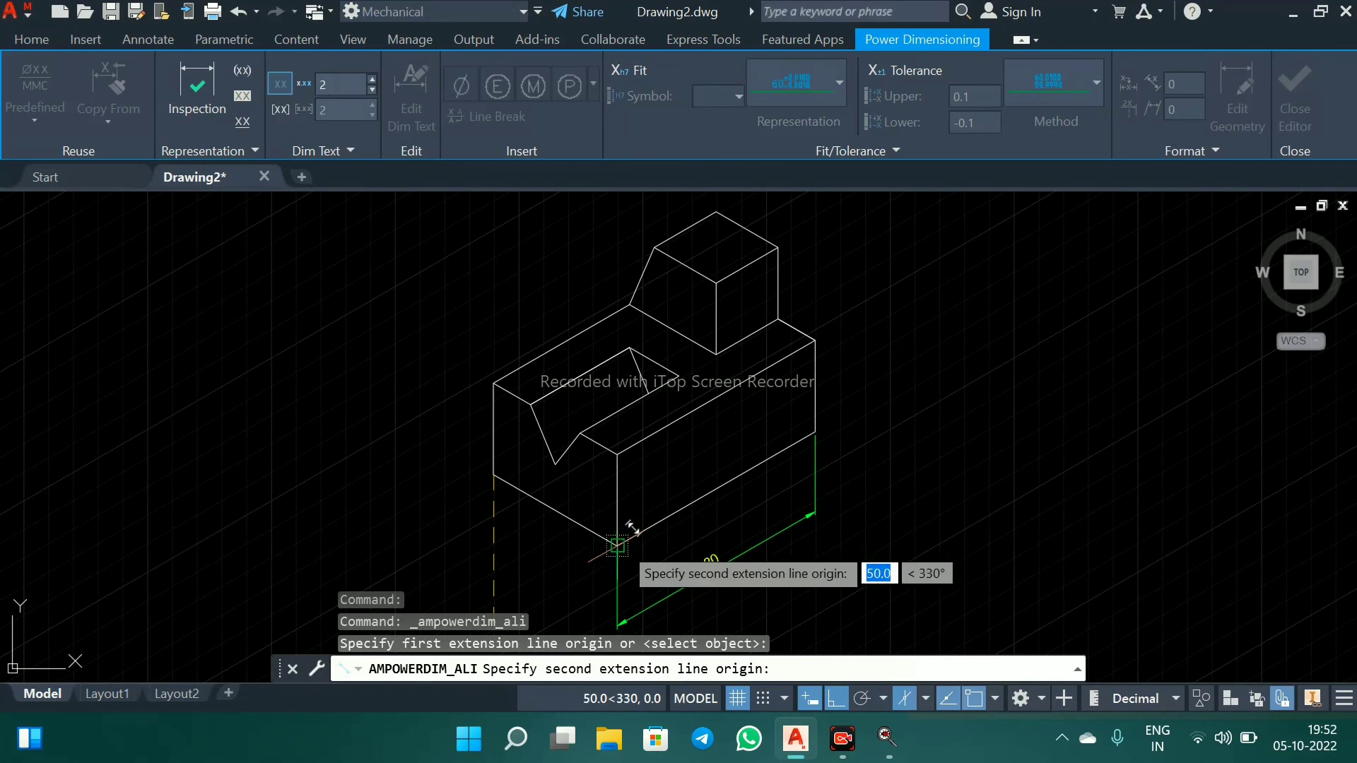
click(617, 545)
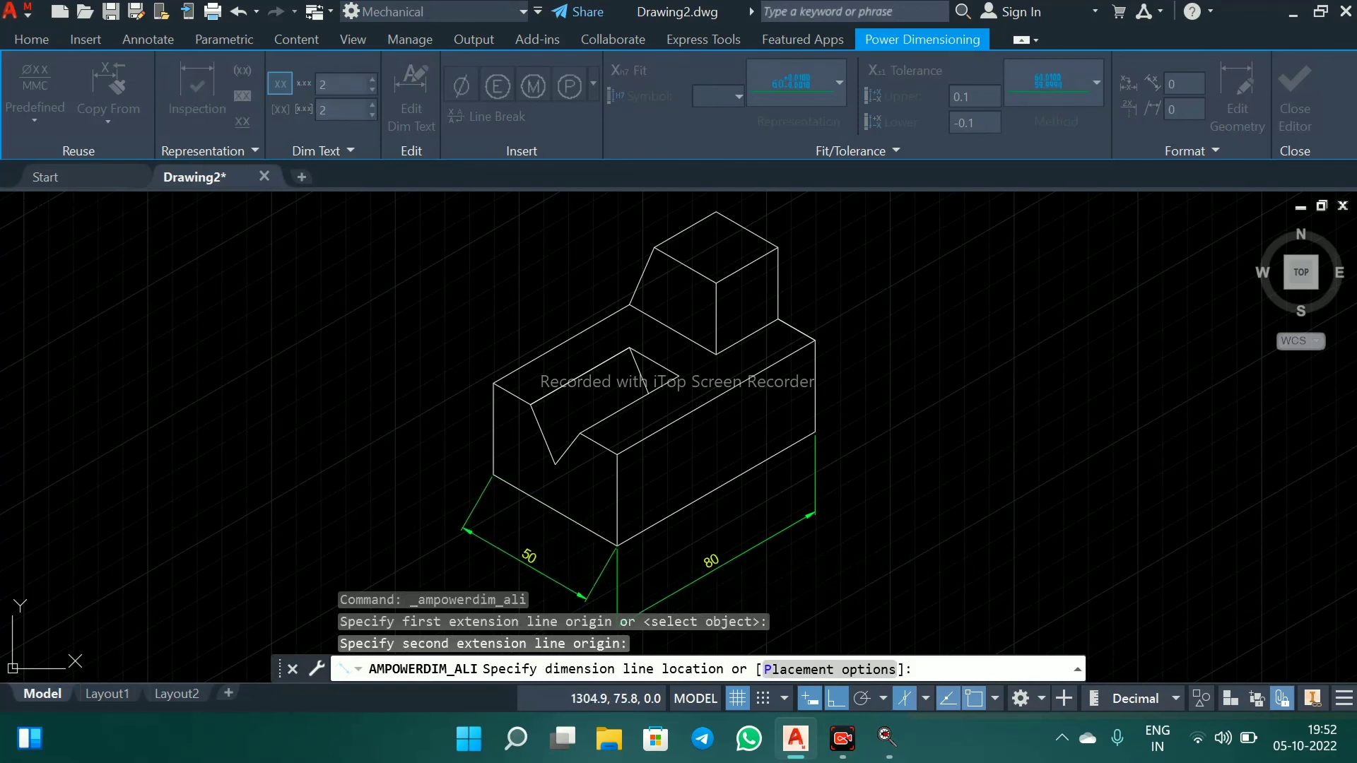
click(584, 597)
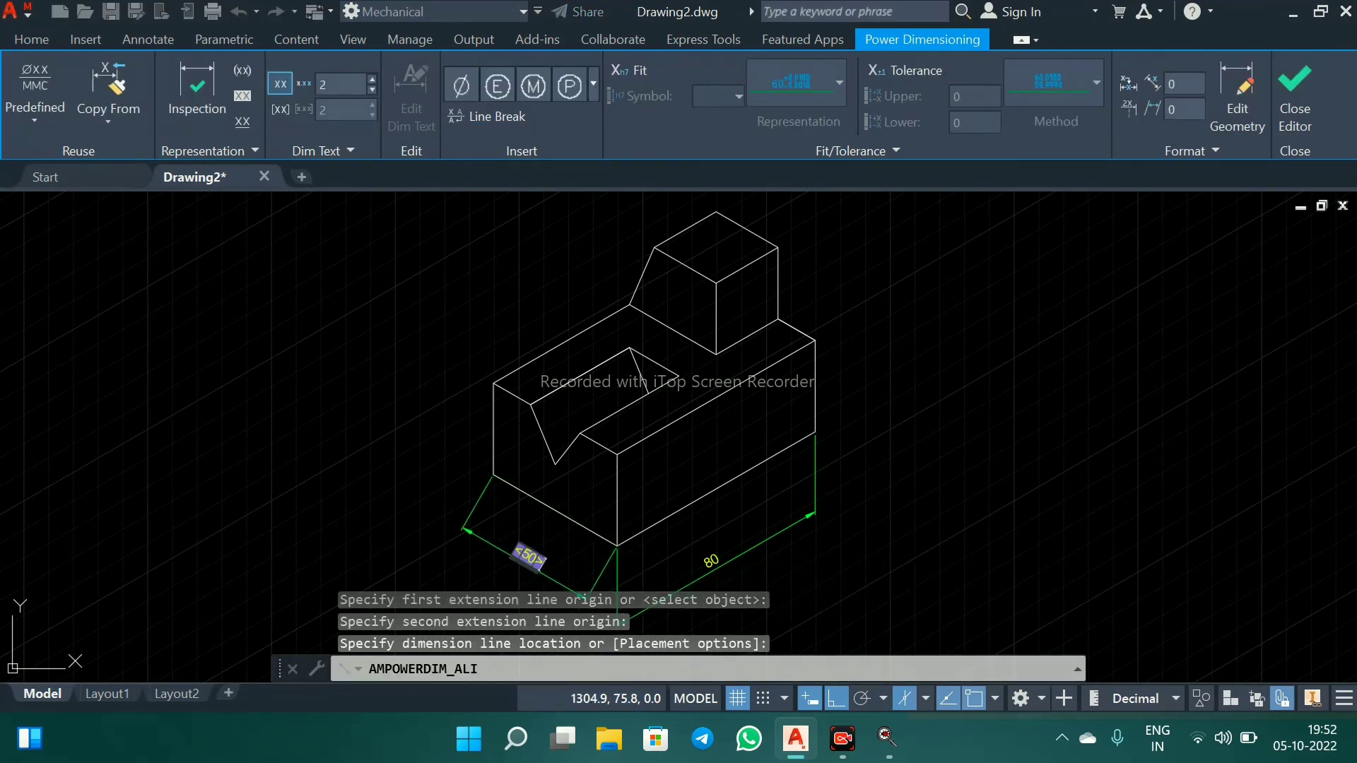
key(Escape)
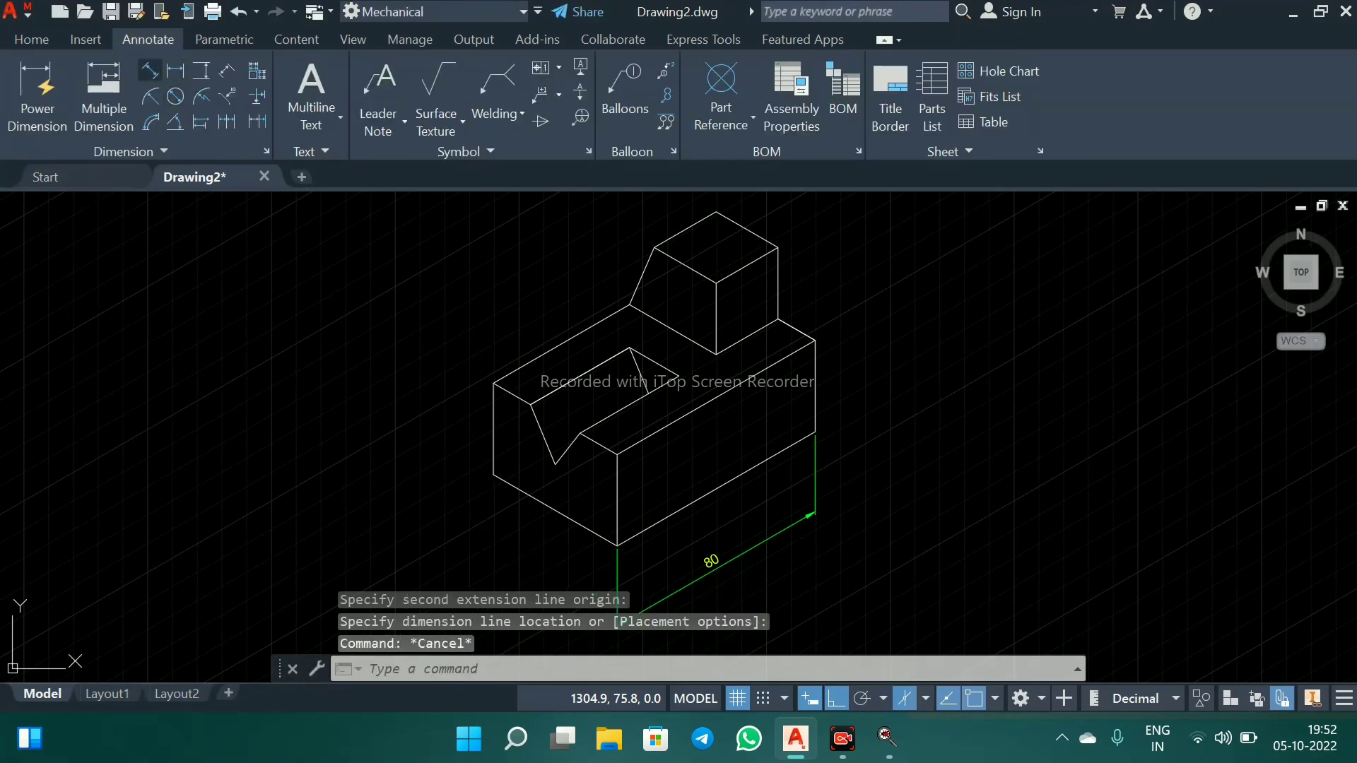
key(Return)
scroll(526, 415, up, 2)
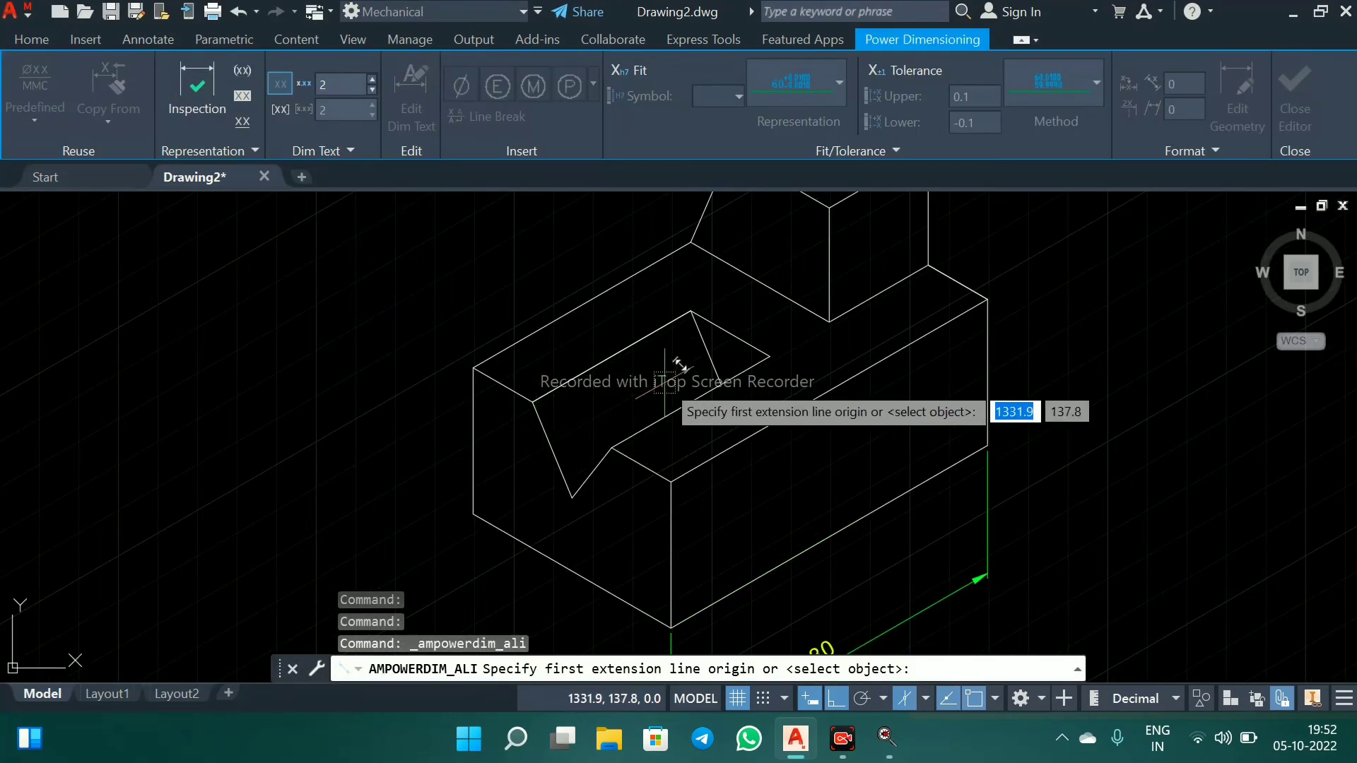
scroll(777, 340, down, 3)
scroll(774, 321, up, 1)
scroll(792, 272, up, 2)
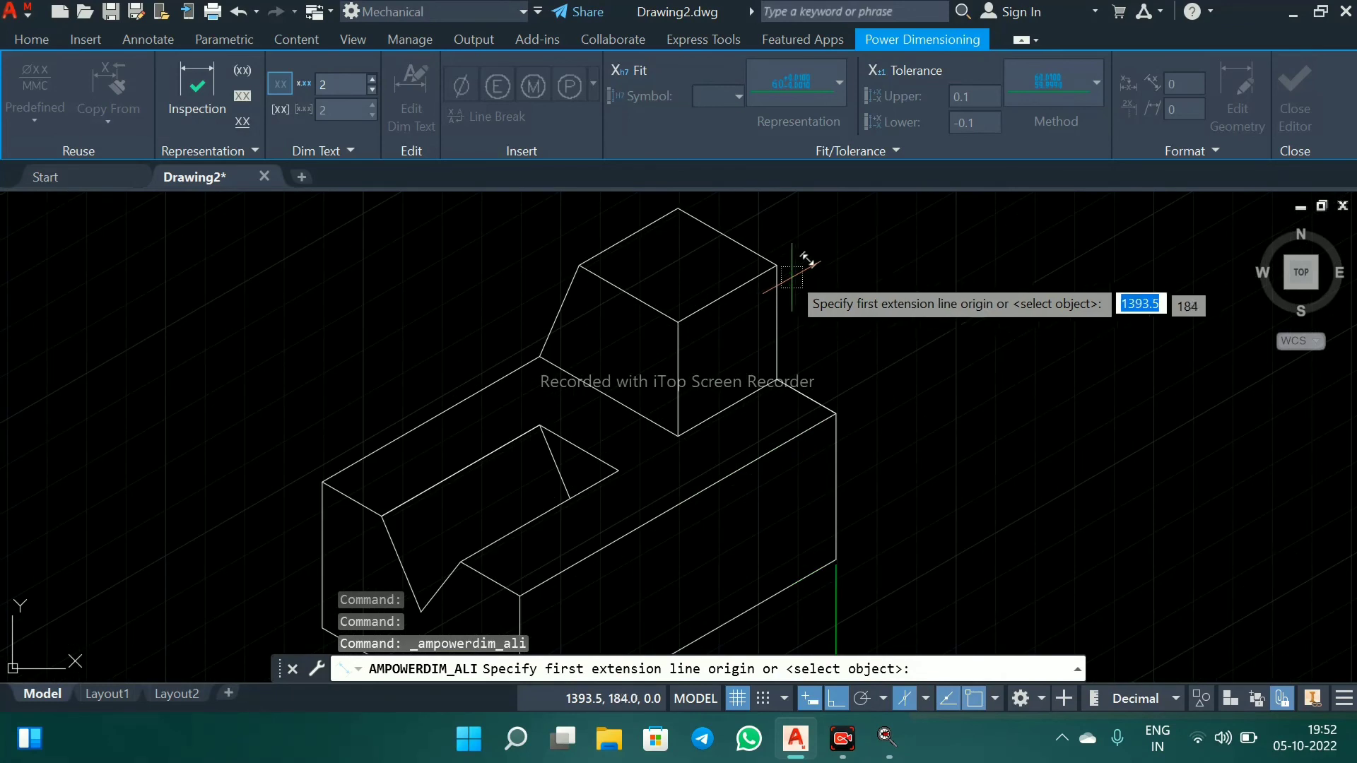
click(777, 265)
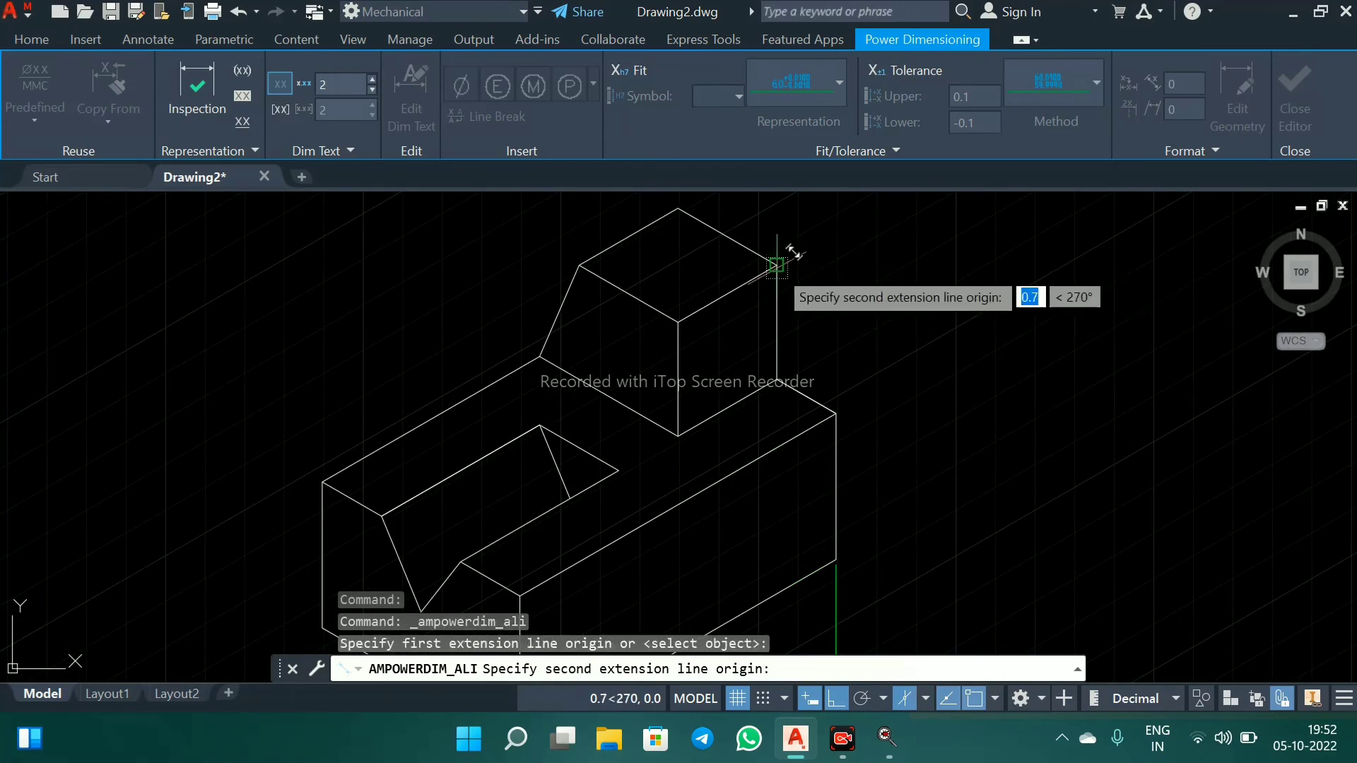
click(777, 380)
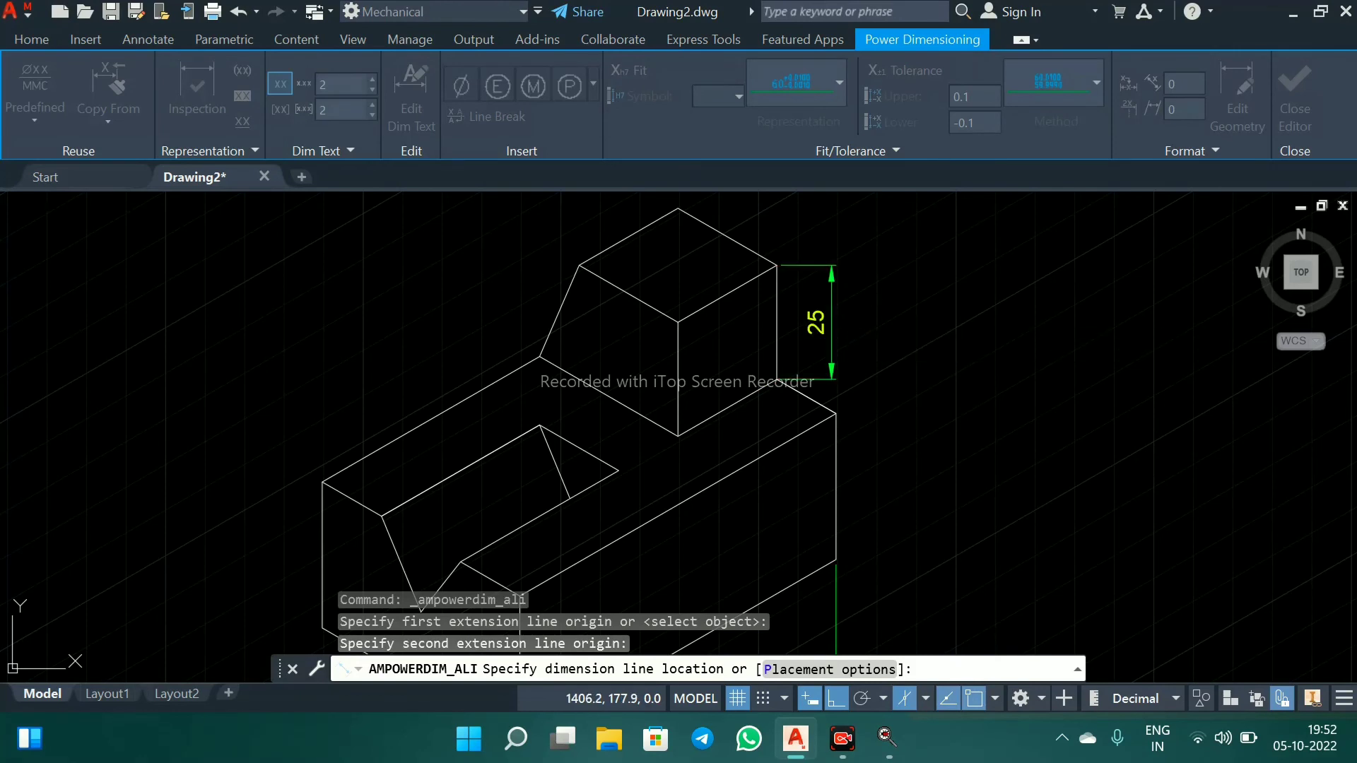
click(836, 324)
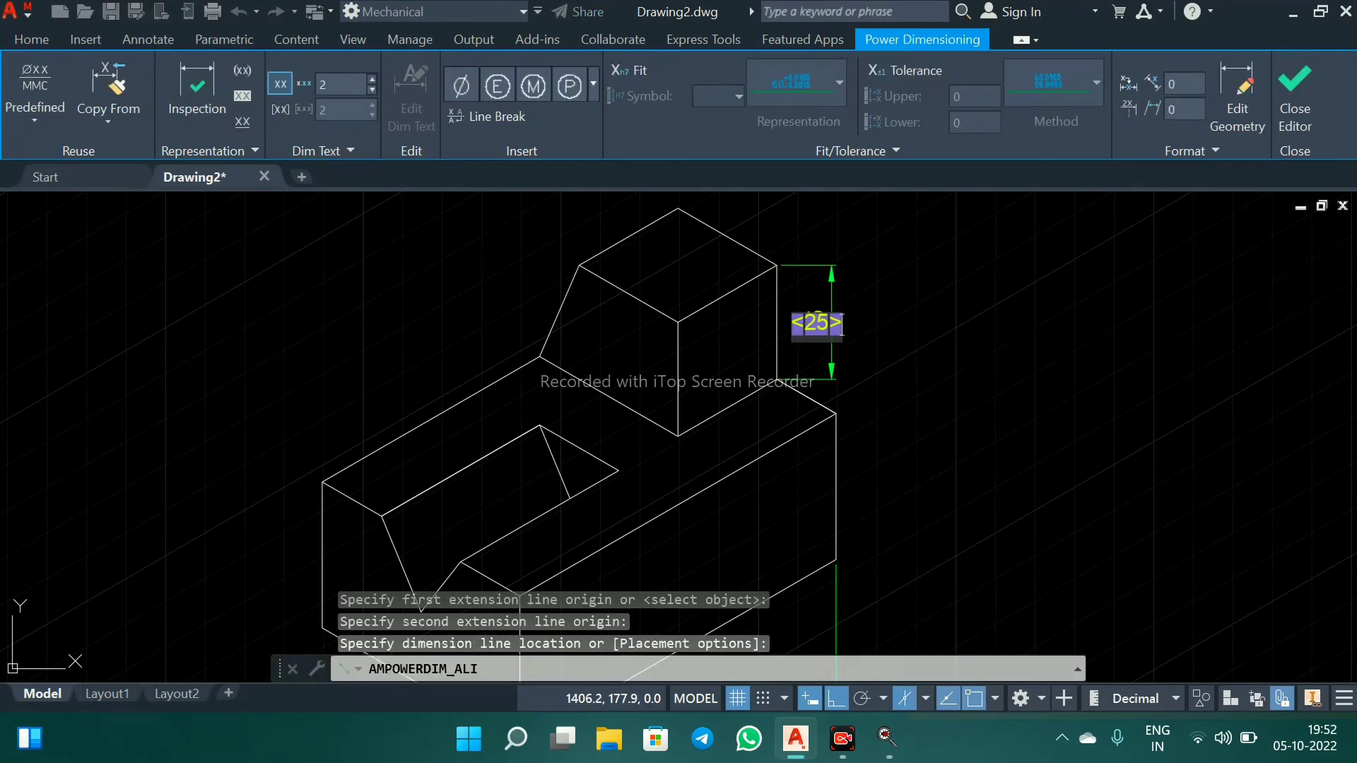
key(Escape)
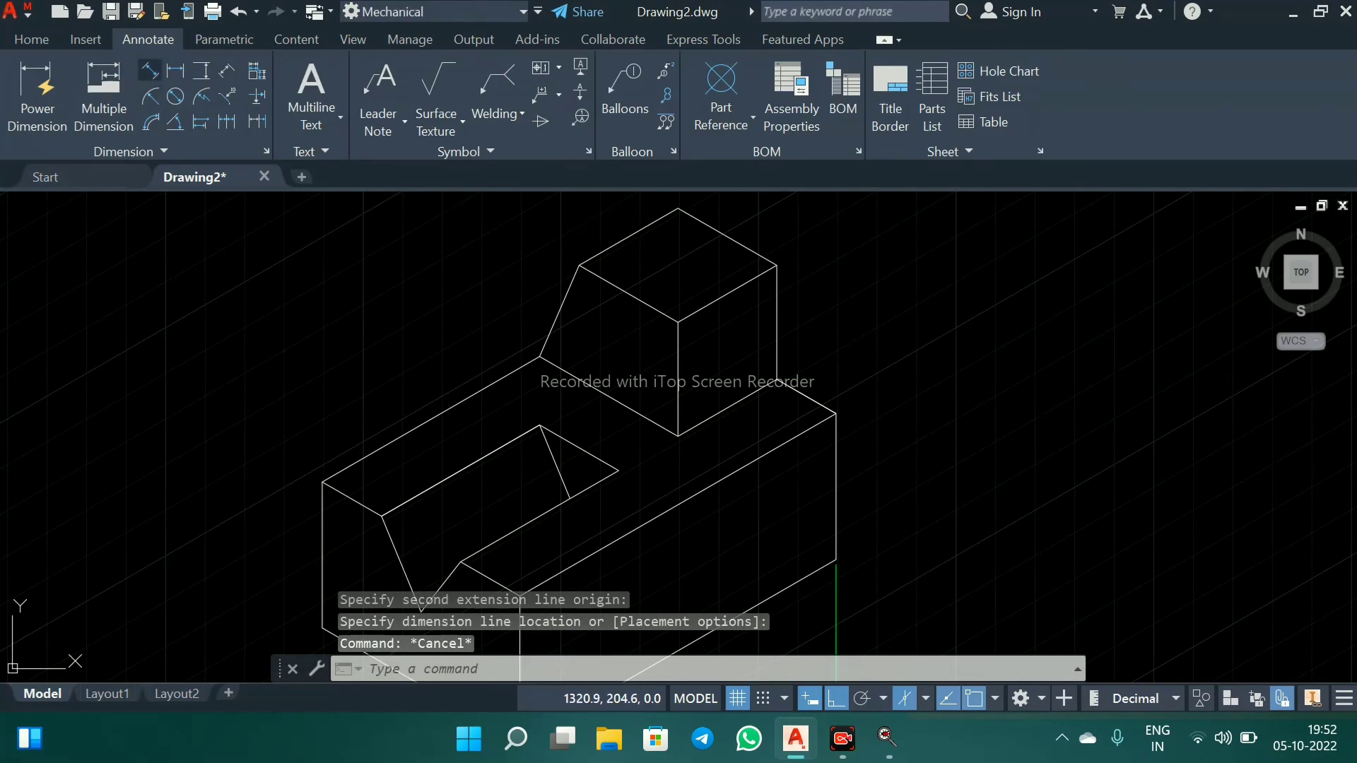
Add an aligned dimension to the raised section's right vertical edge, placed clear of the block to its right
key(Return)
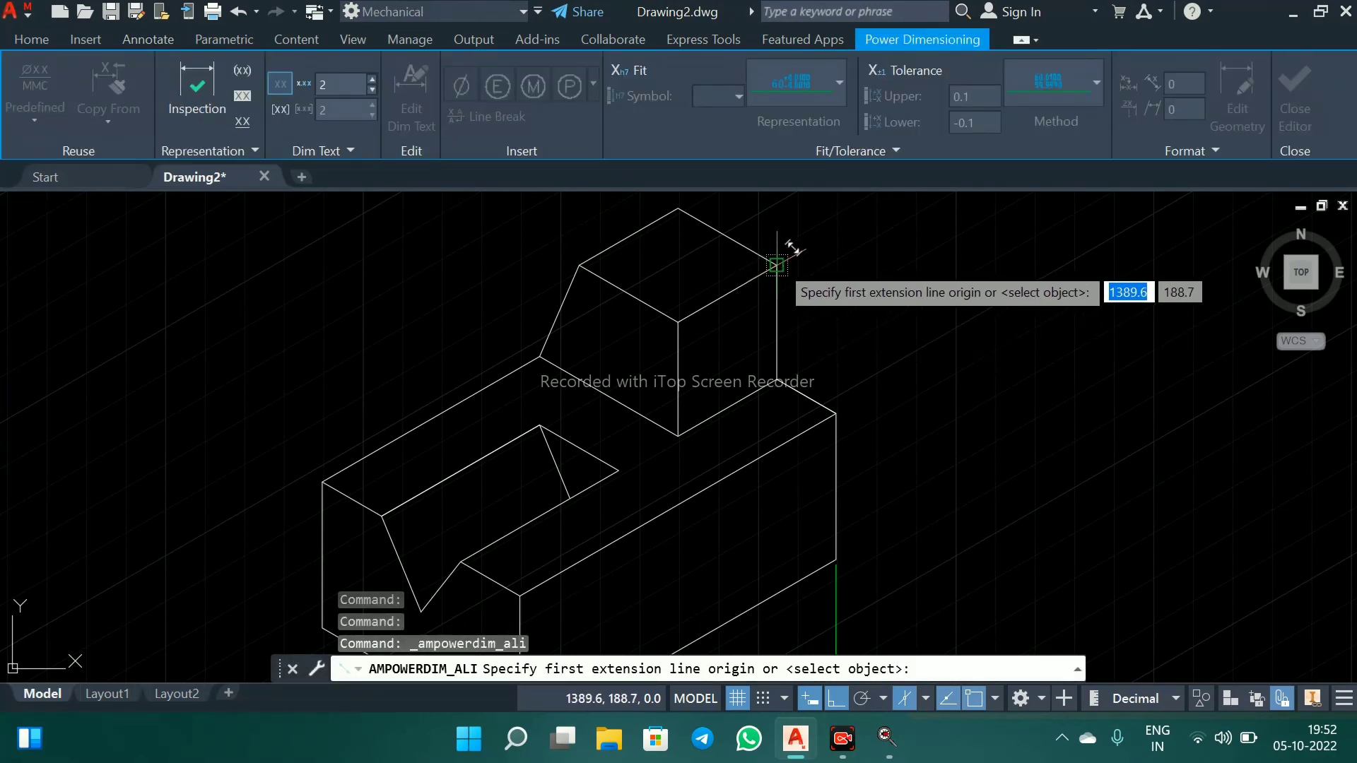
click(776, 265)
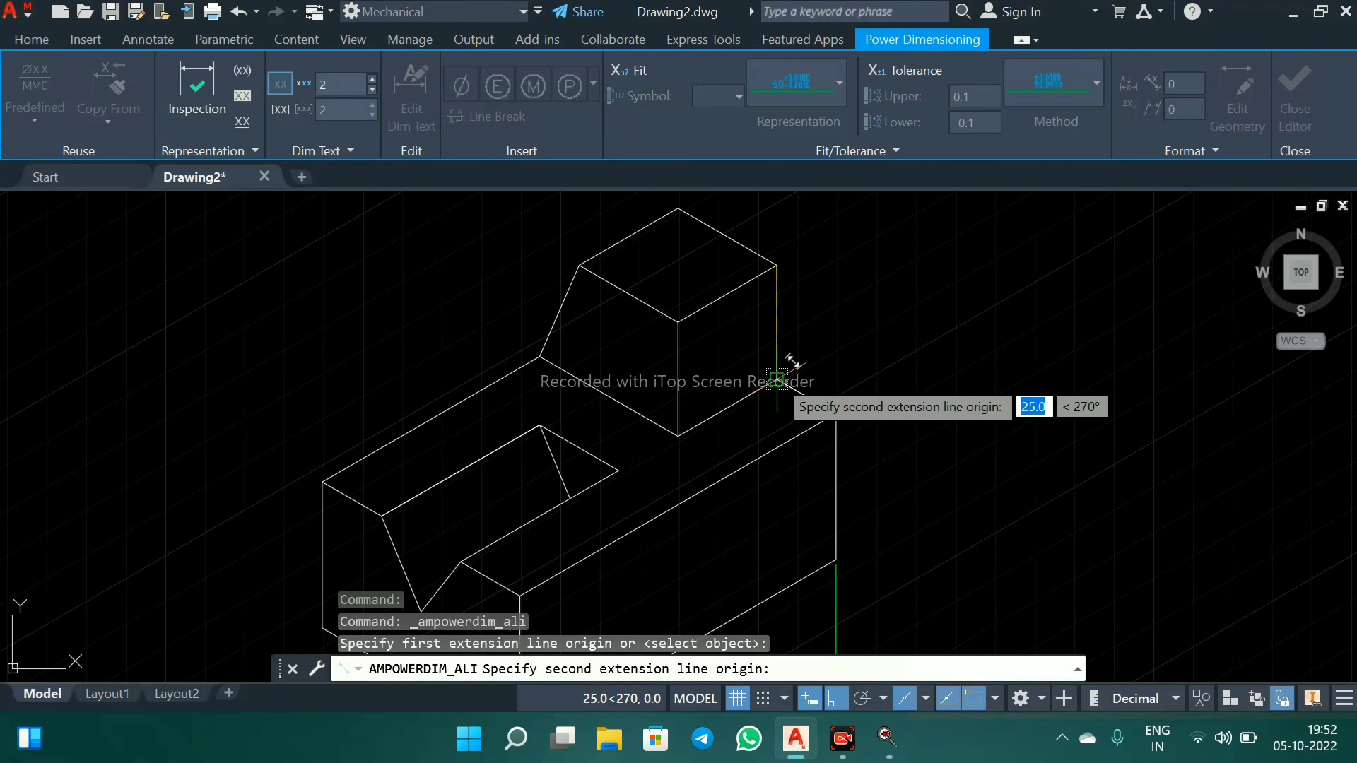
click(778, 379)
click(890, 289)
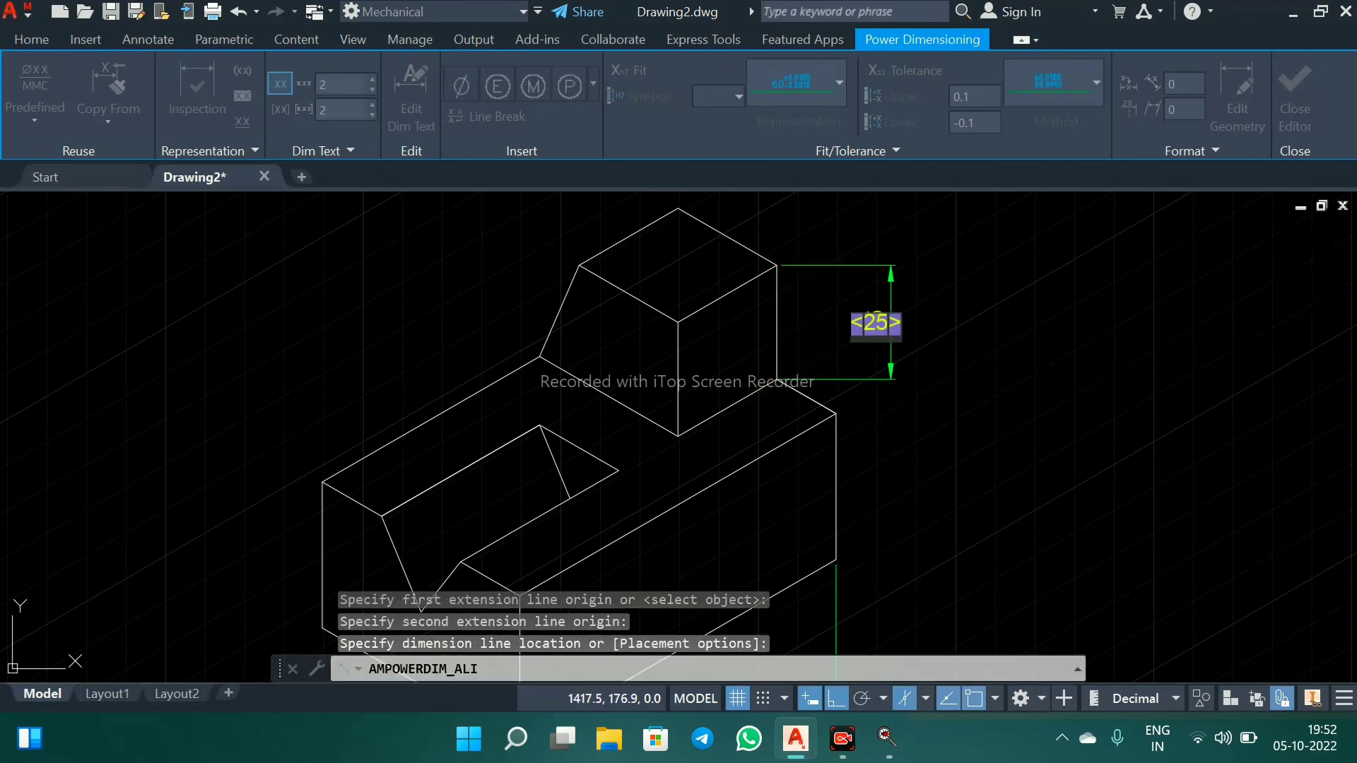
click(1295, 99)
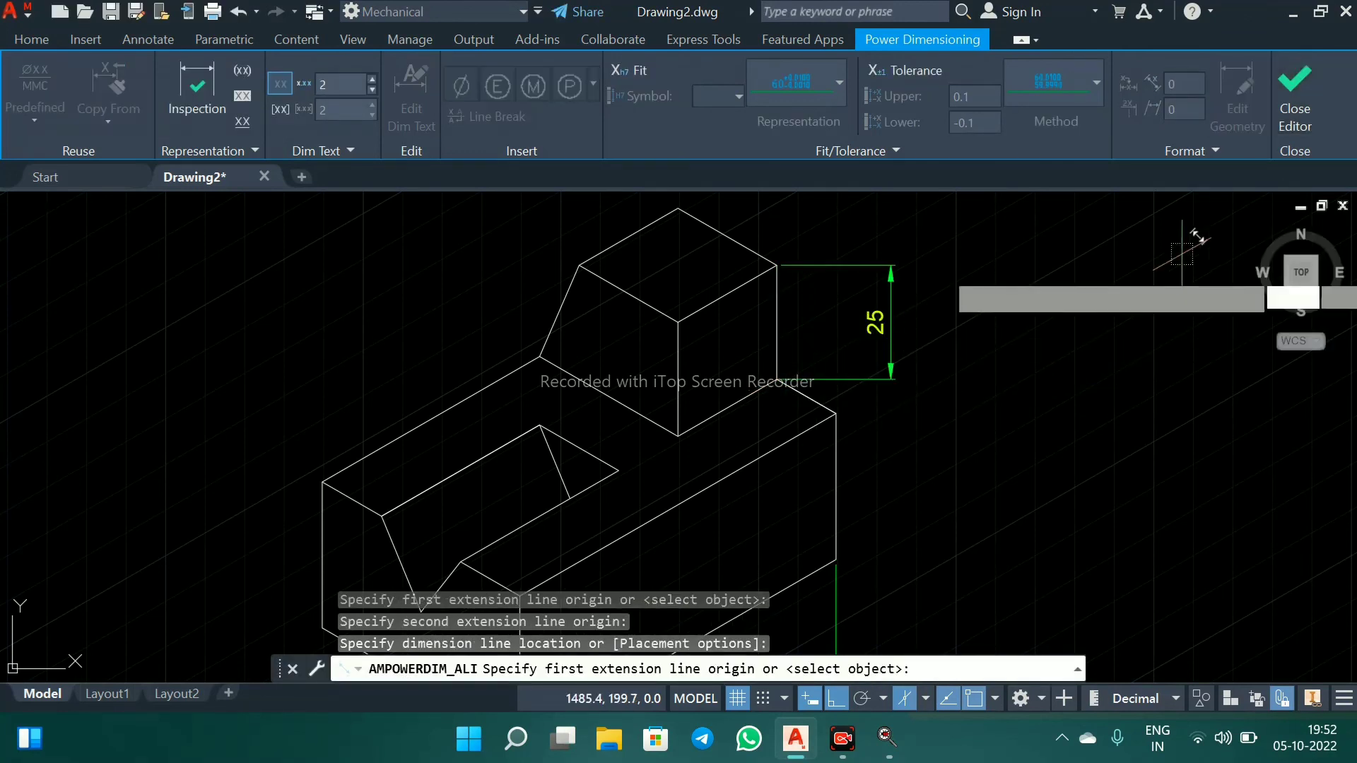
key(Escape)
key(Escape)
Try twice to make the raised section's height dimension oblique, picking the angle down its right vertical edge from upper to lower end
scroll(728, 382, down, 3)
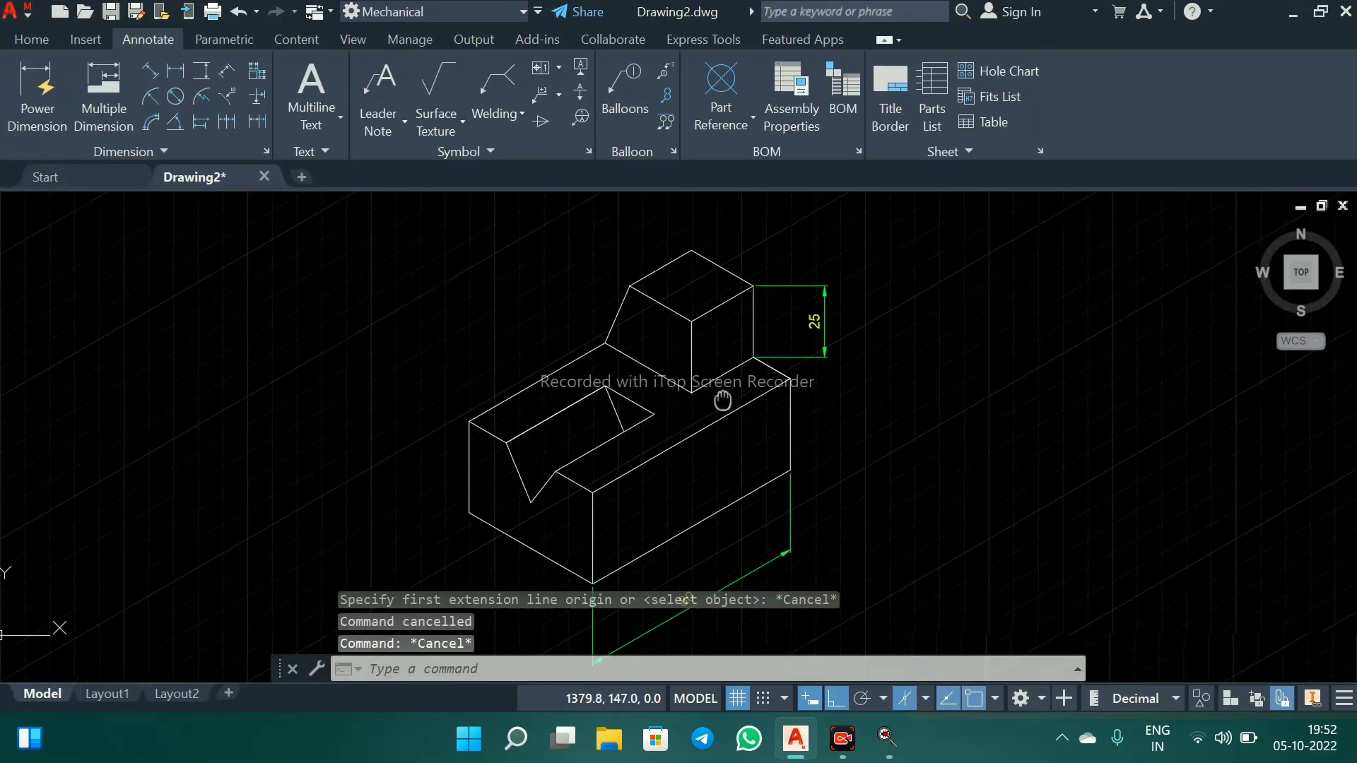
scroll(772, 308, up, 3)
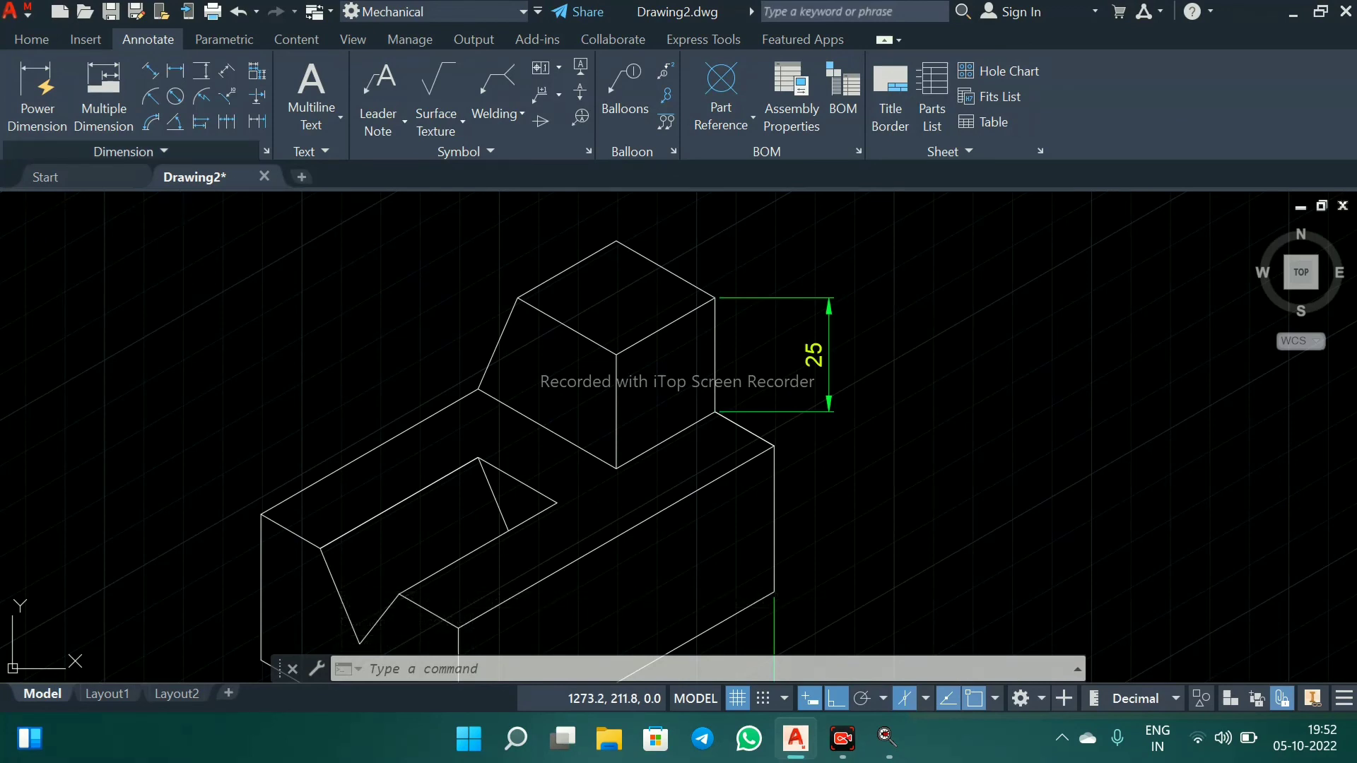
click(123, 152)
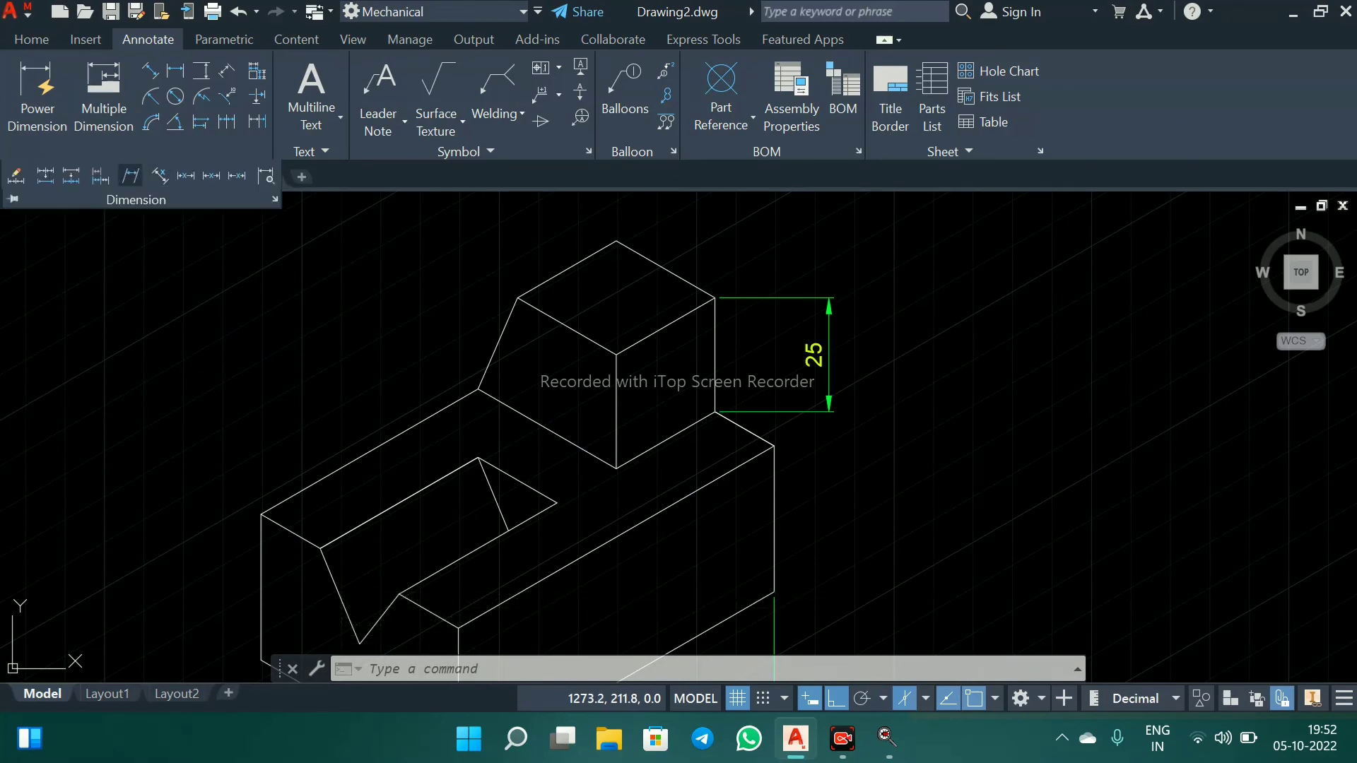
click(131, 175)
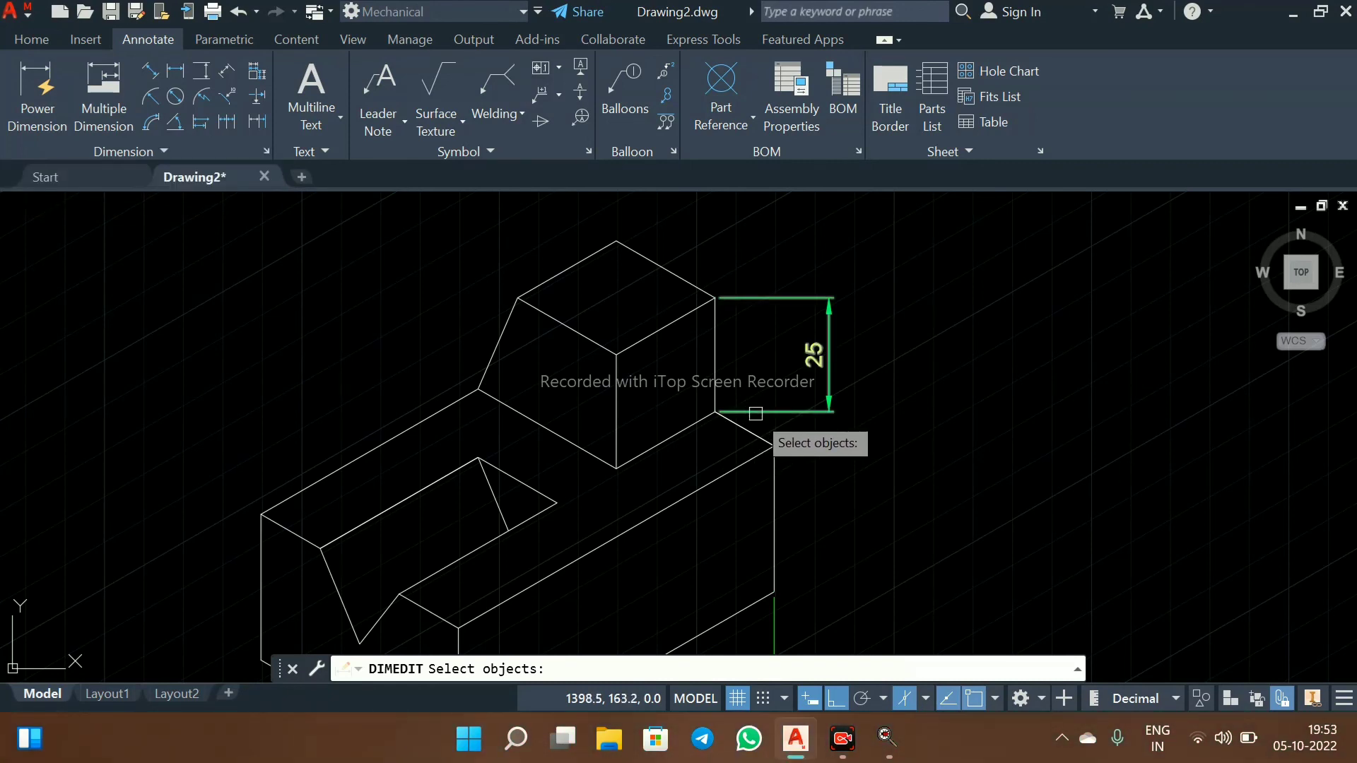
click(755, 413)
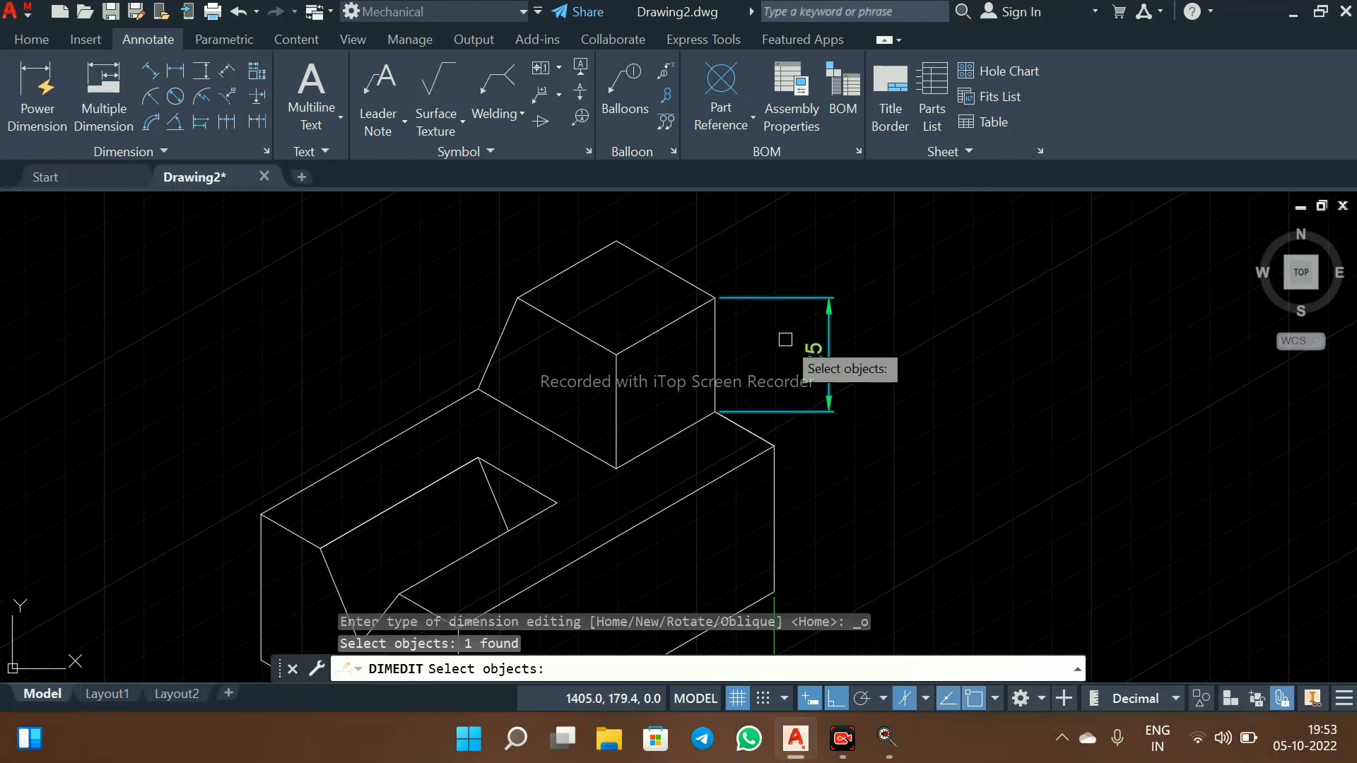
key(Return)
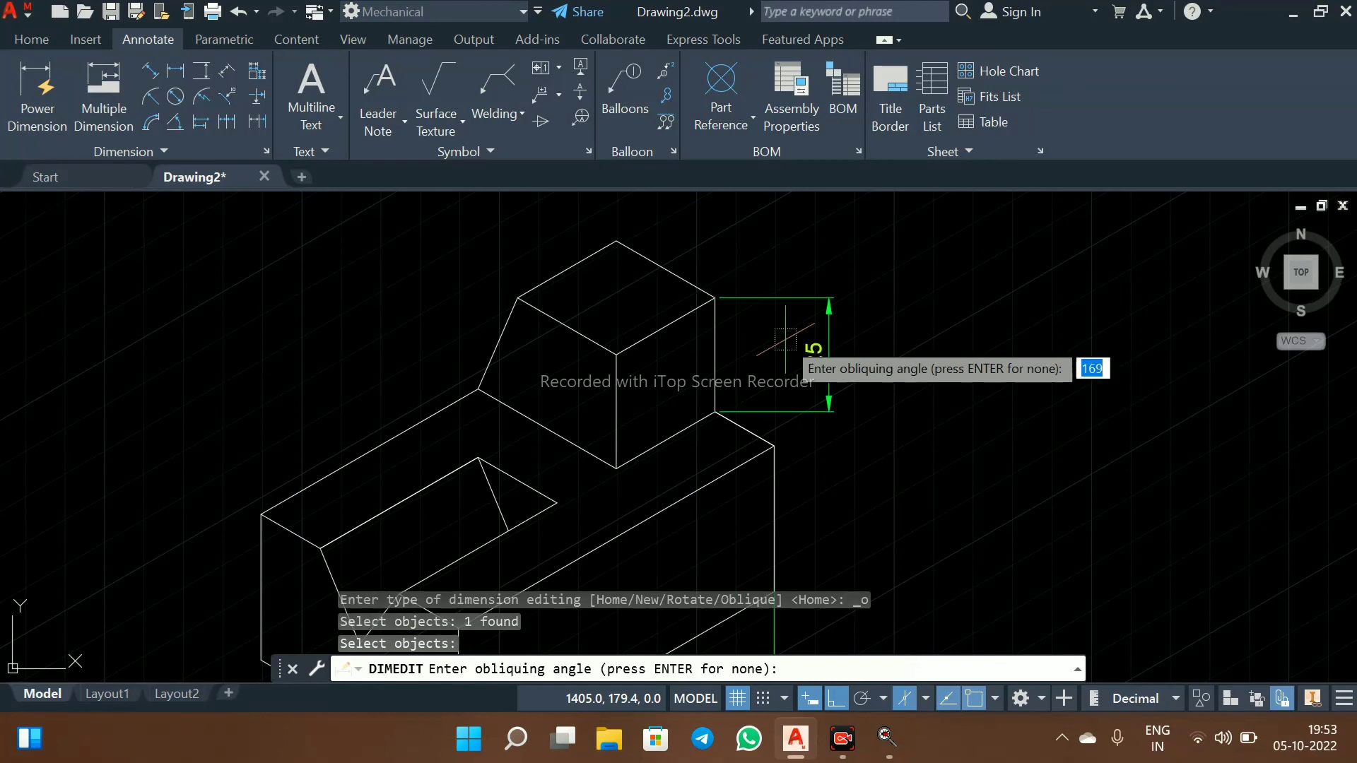
click(715, 297)
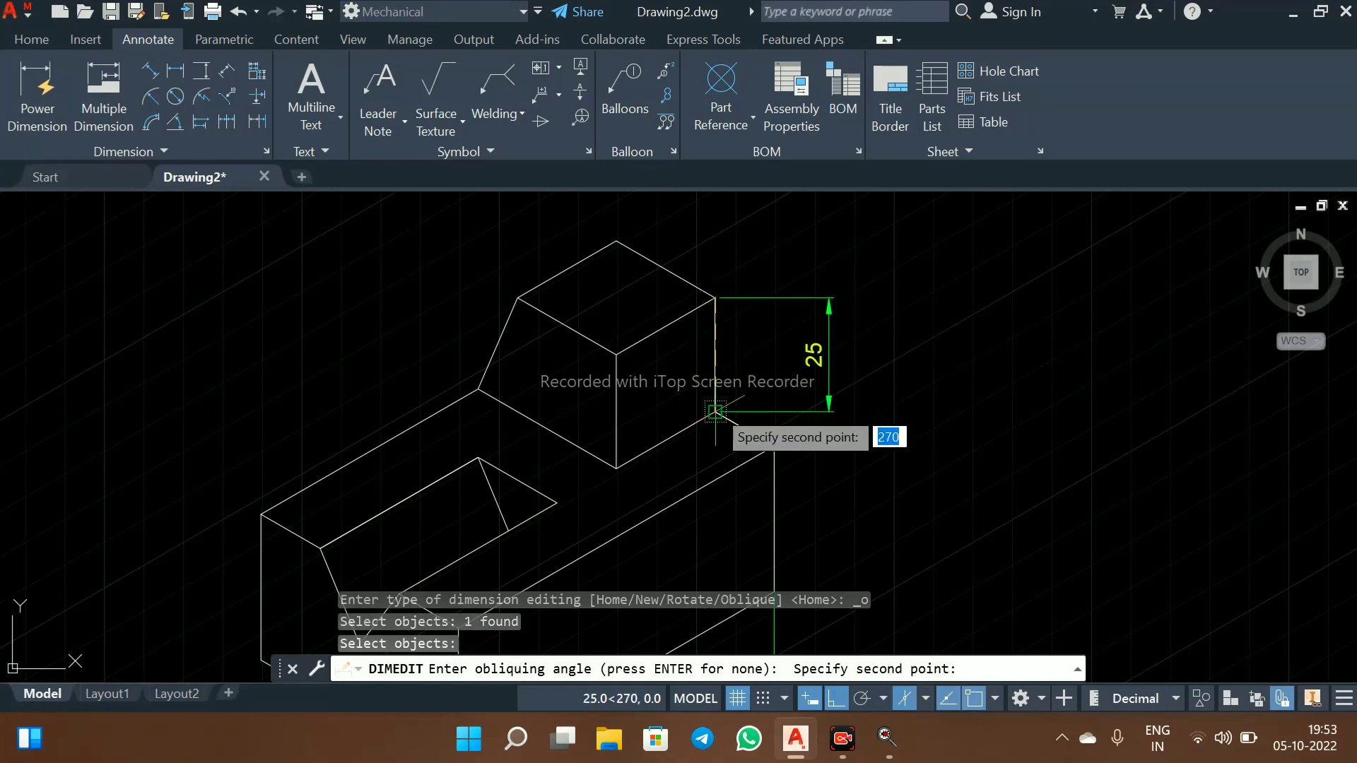
click(715, 408)
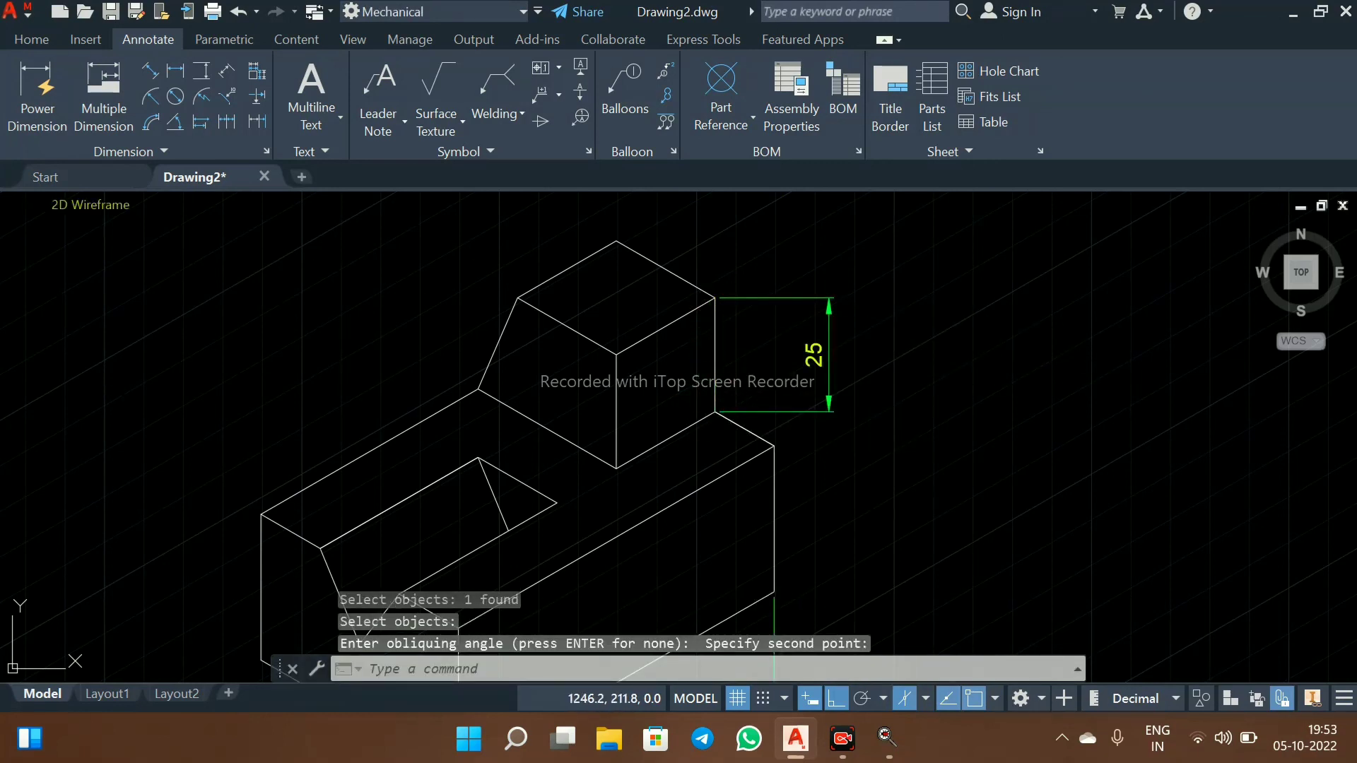
click(124, 151)
click(130, 175)
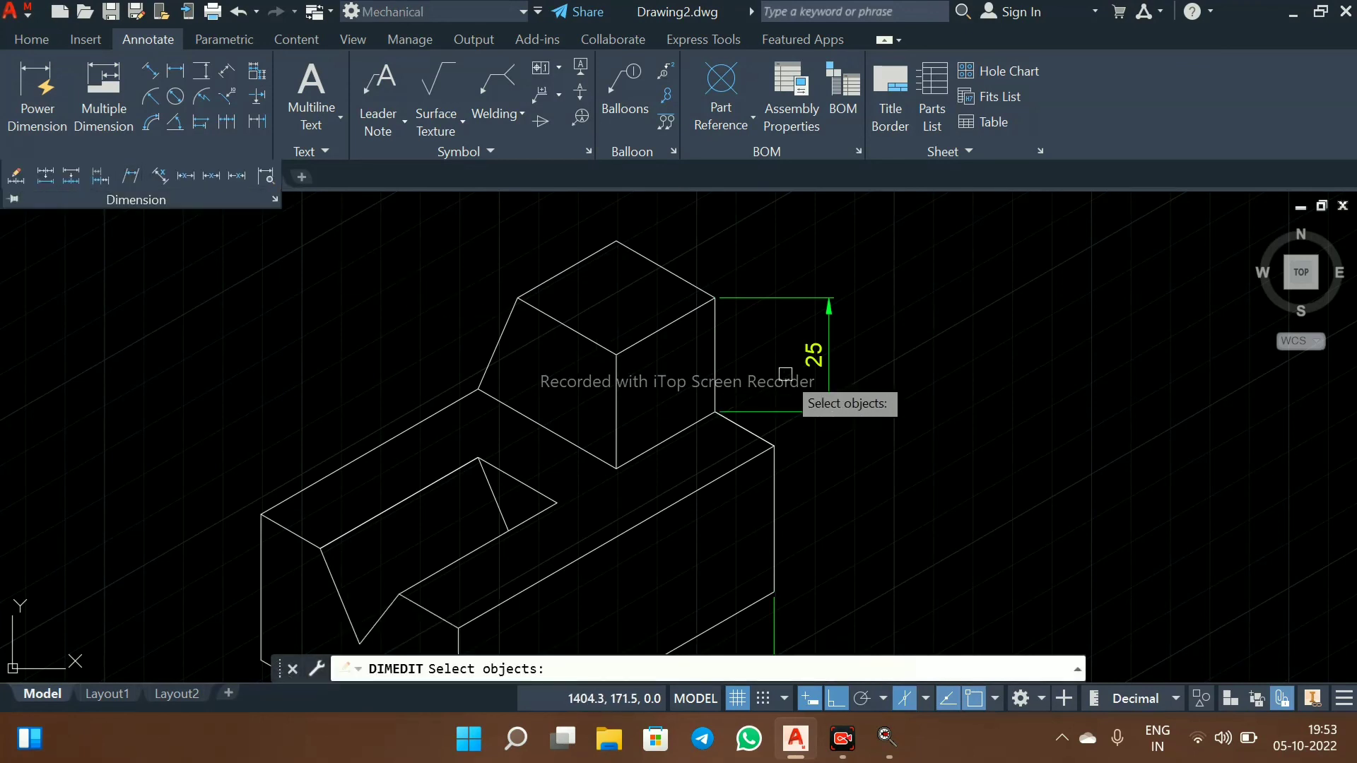
click(767, 297)
key(Return)
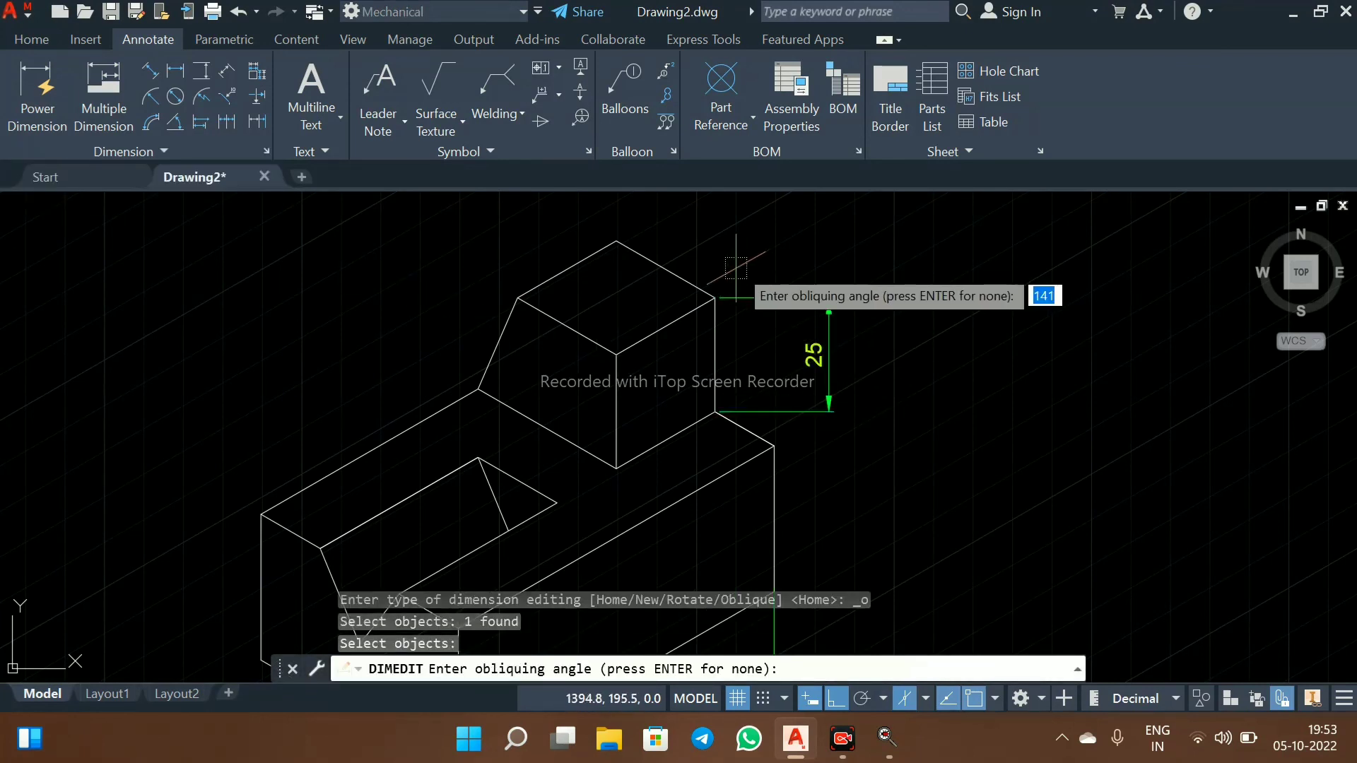
click(715, 297)
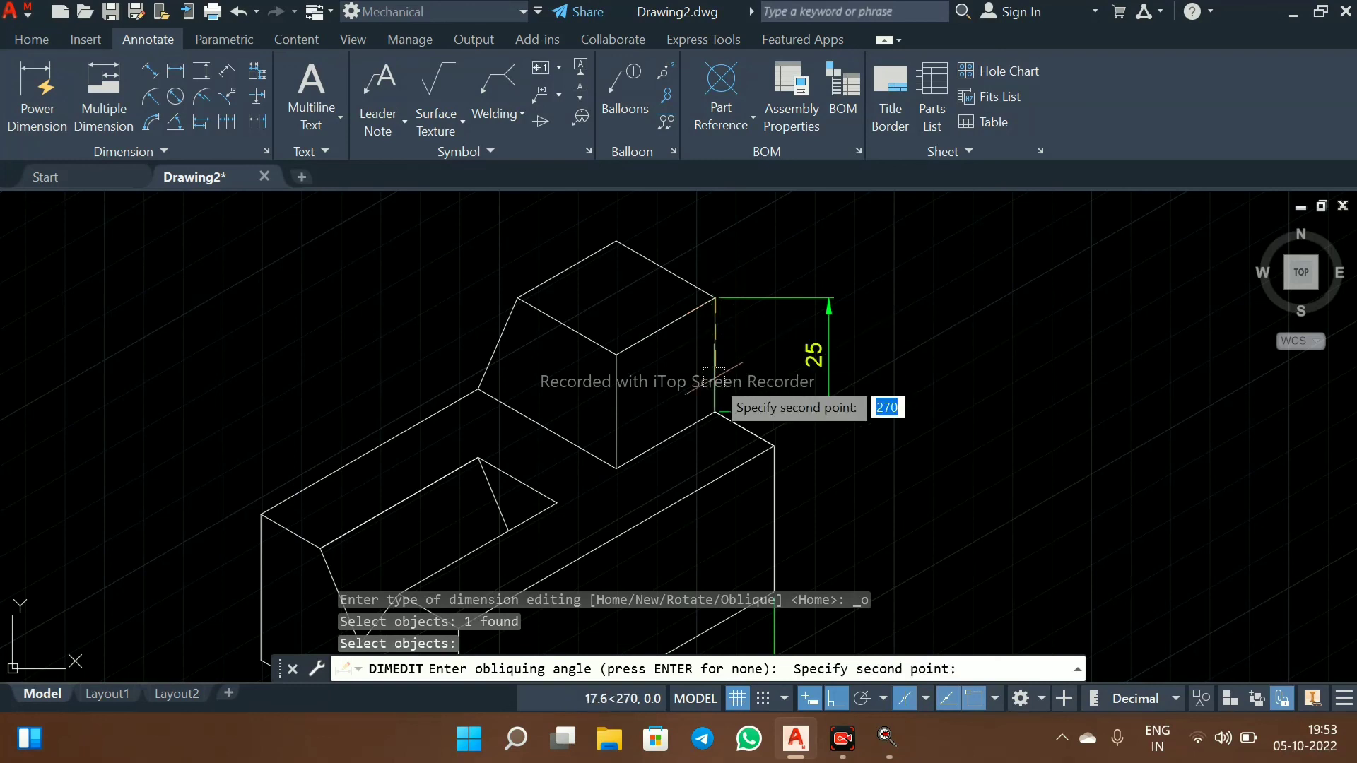
click(715, 410)
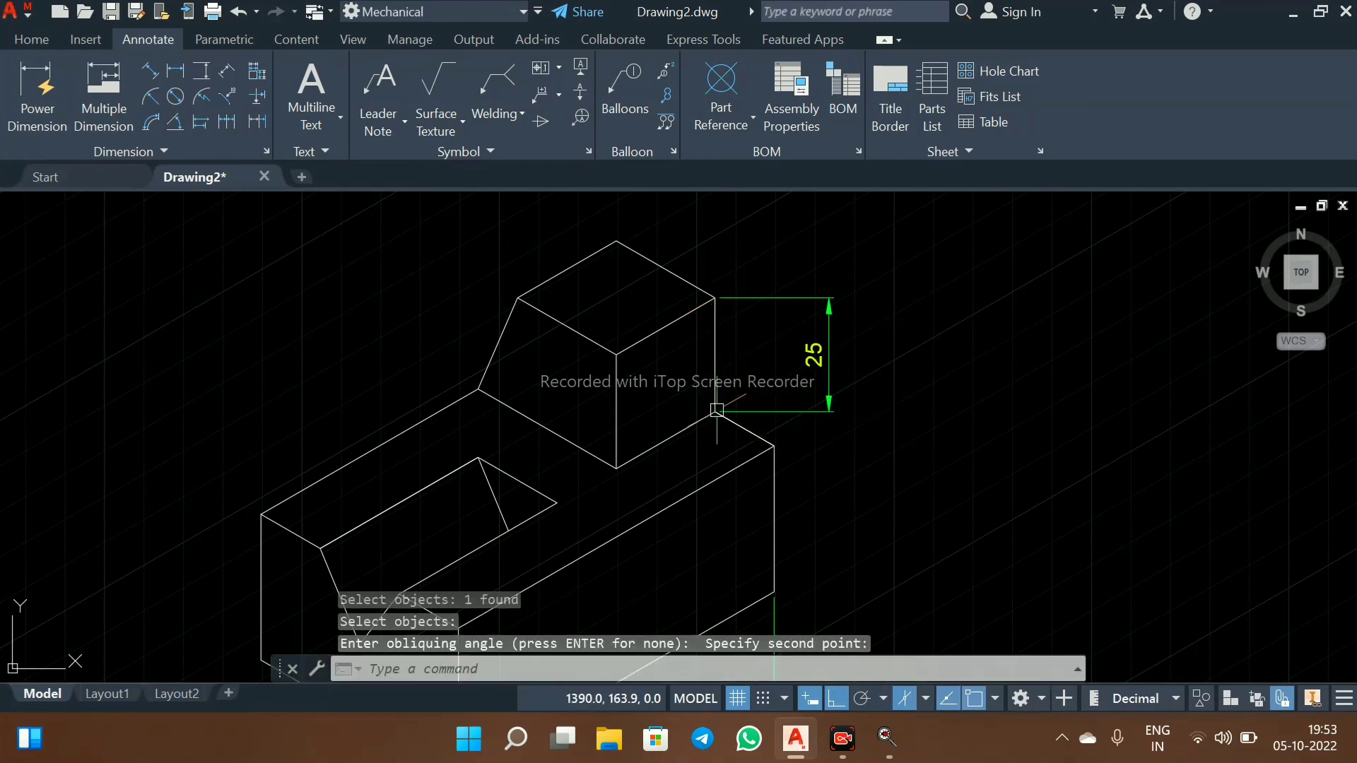
Make the raised section's height dimension oblique at 210°, picking the angle along the top face's edge from right corner to front corner
click(131, 151)
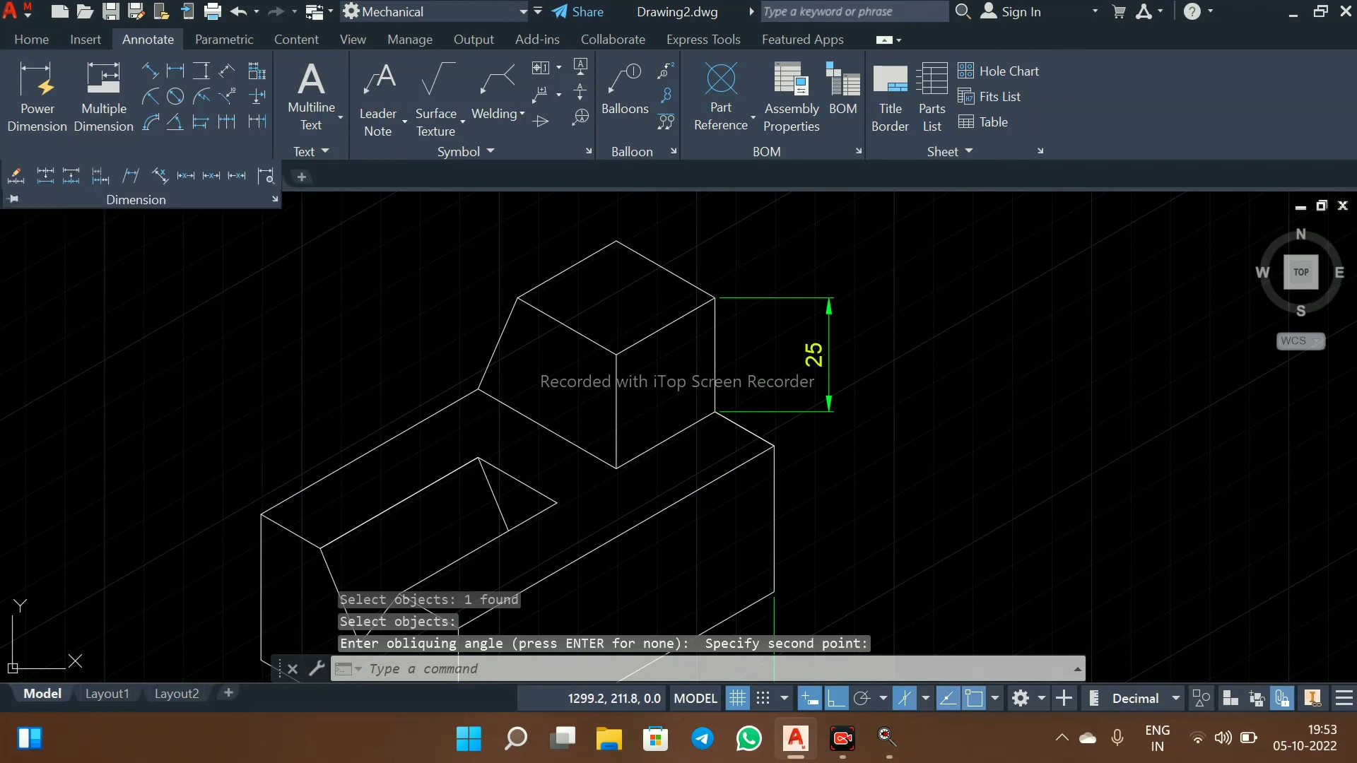
click(131, 176)
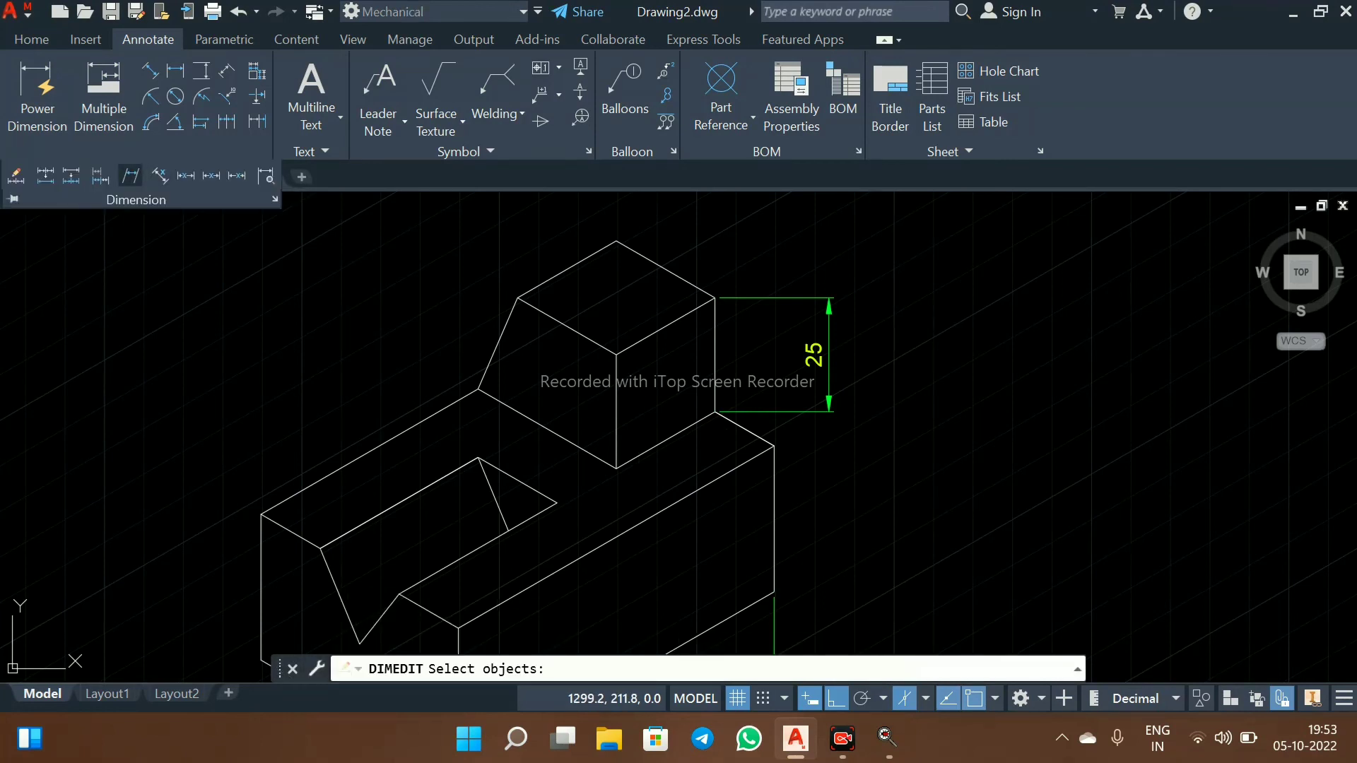
click(747, 301)
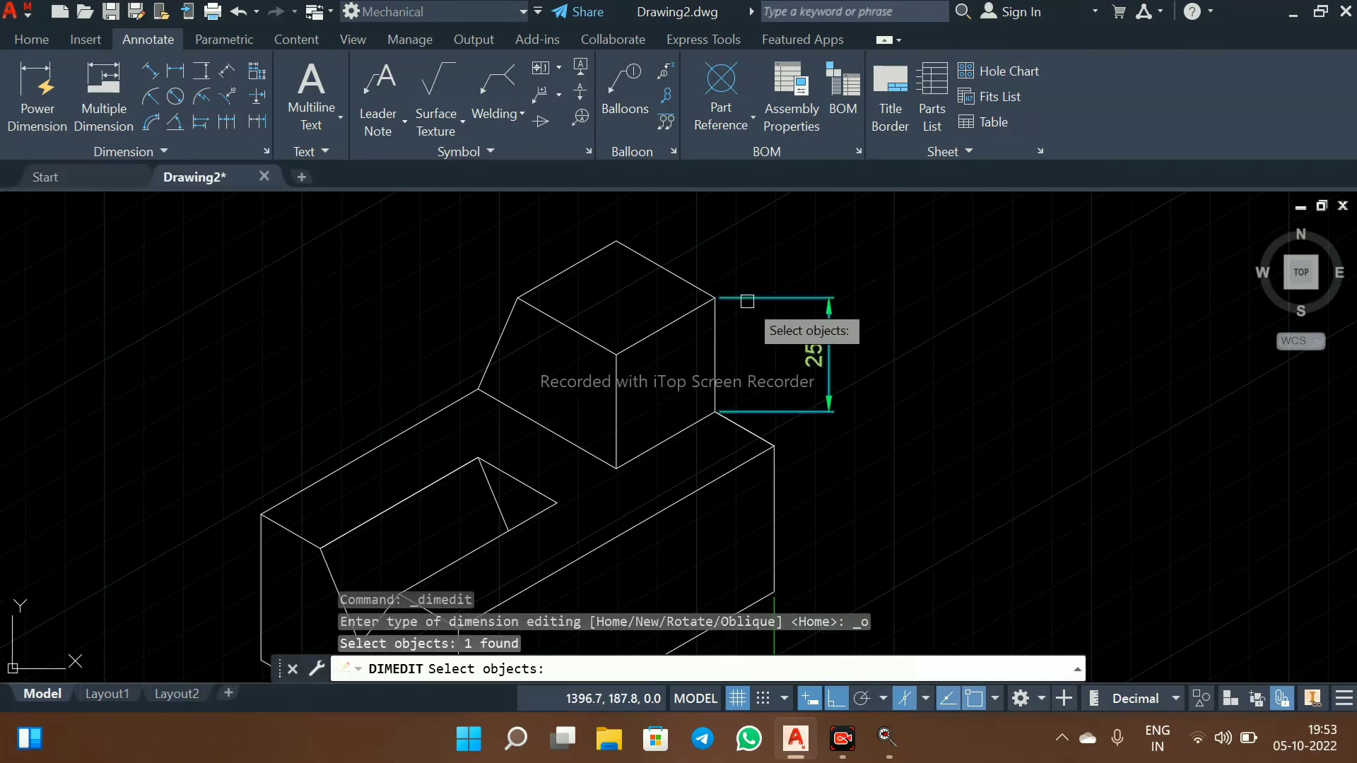
key(Return)
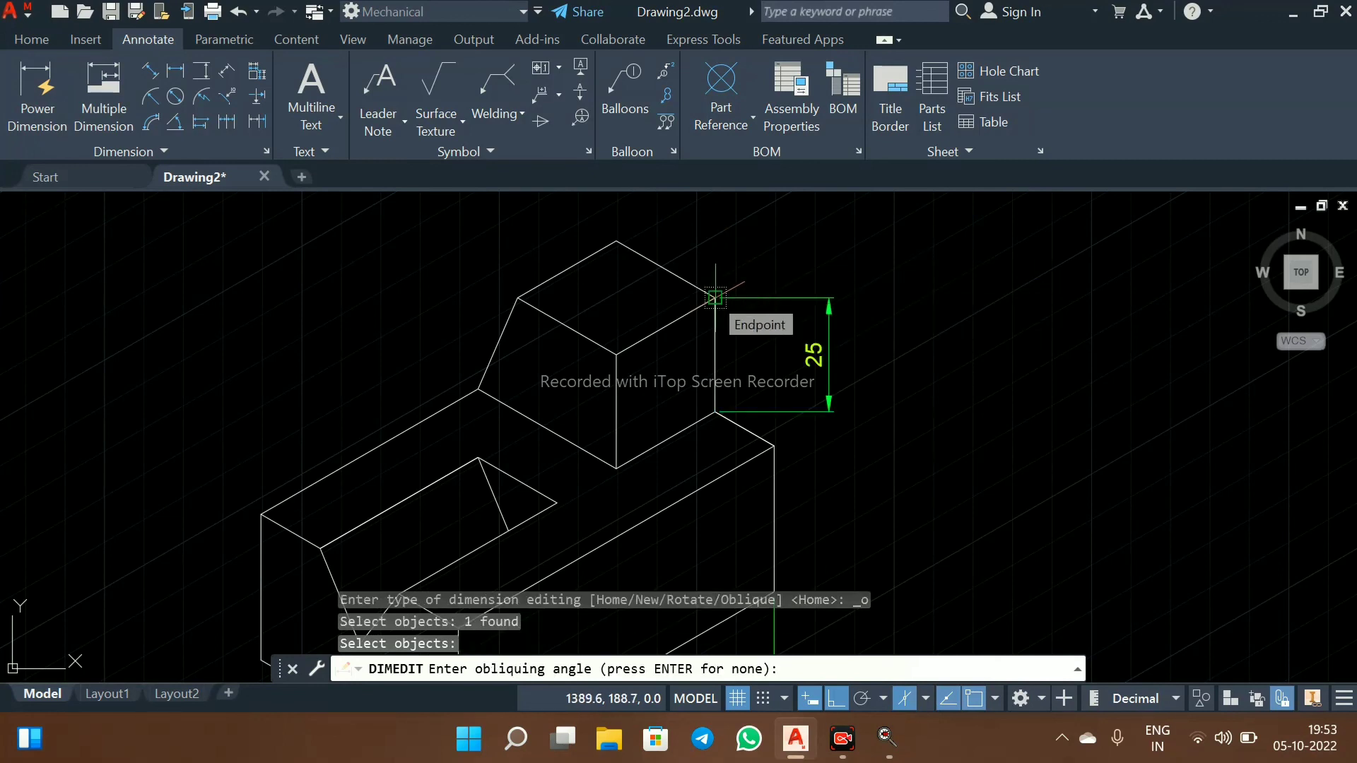
click(715, 297)
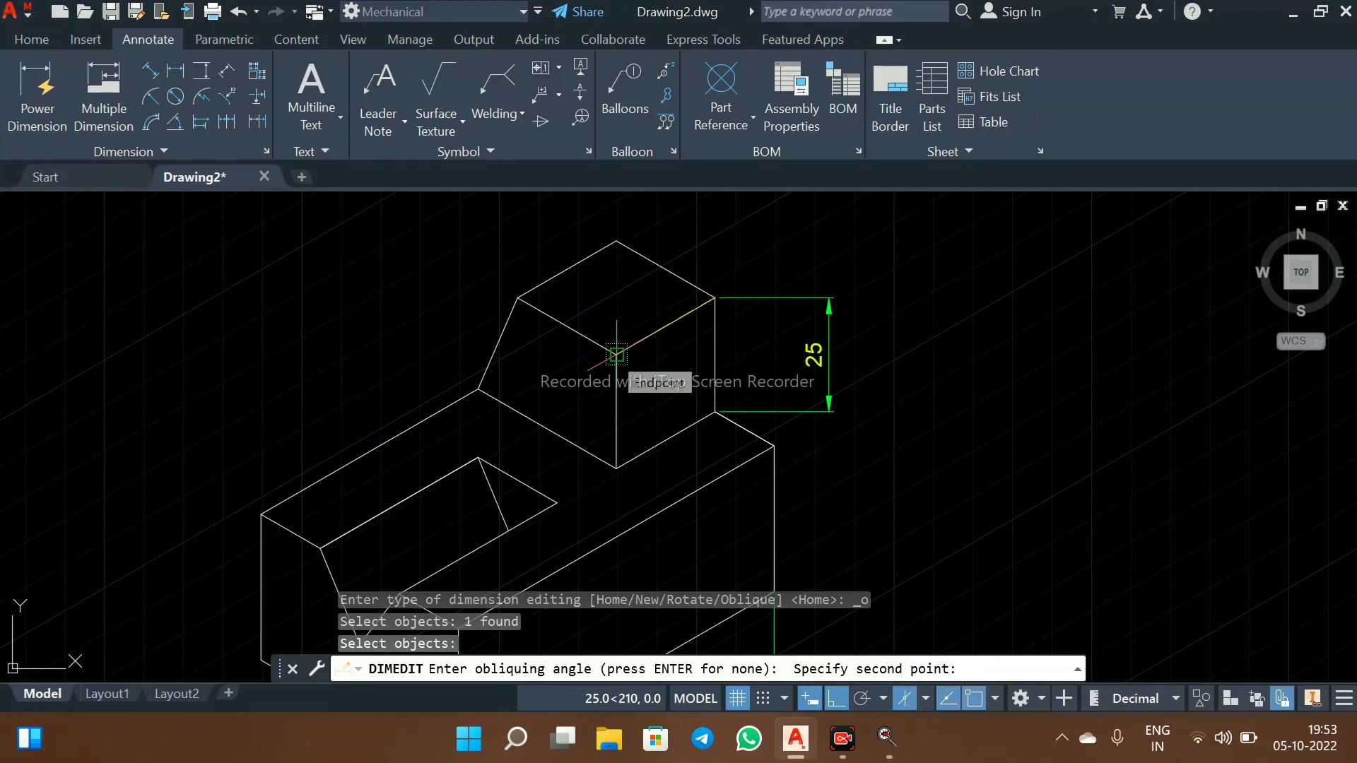
click(617, 355)
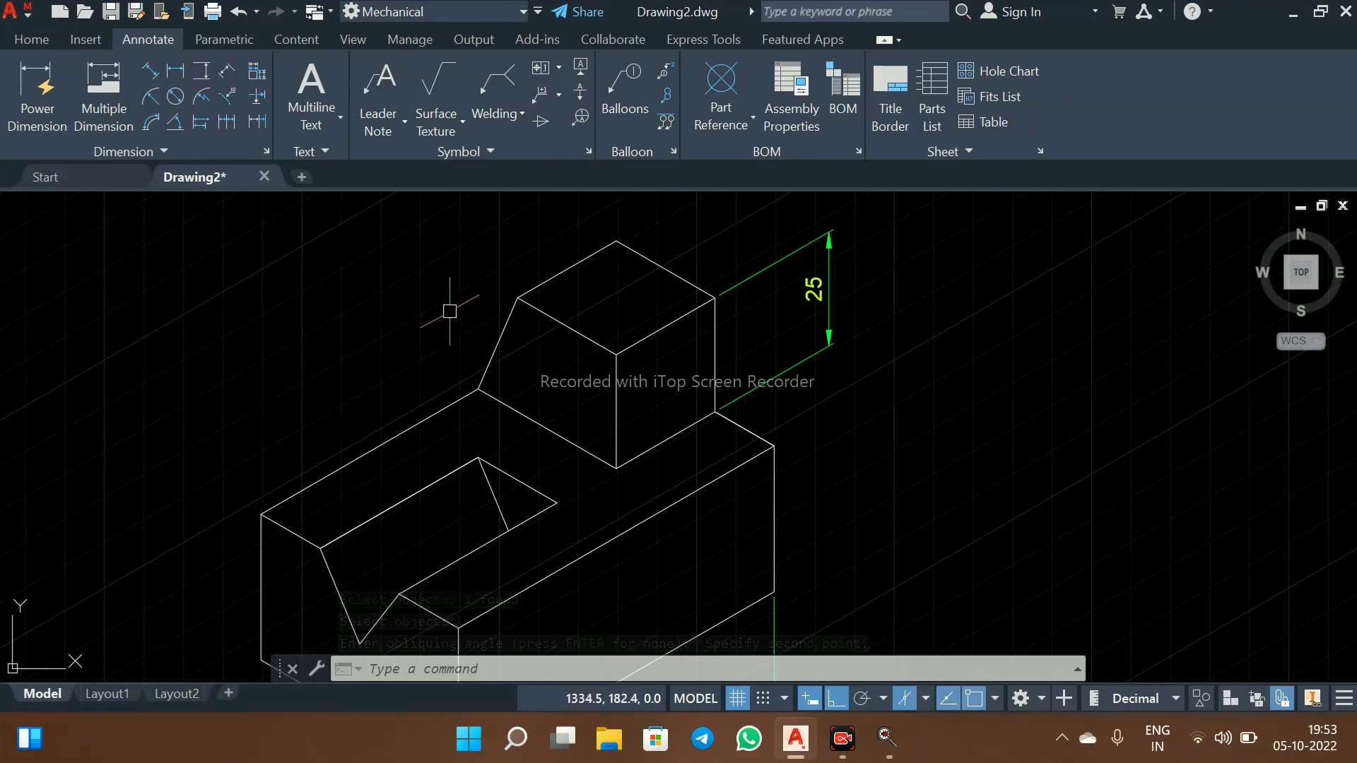
Undo the last oblique edit of the raised section's height dimension
click(461, 292)
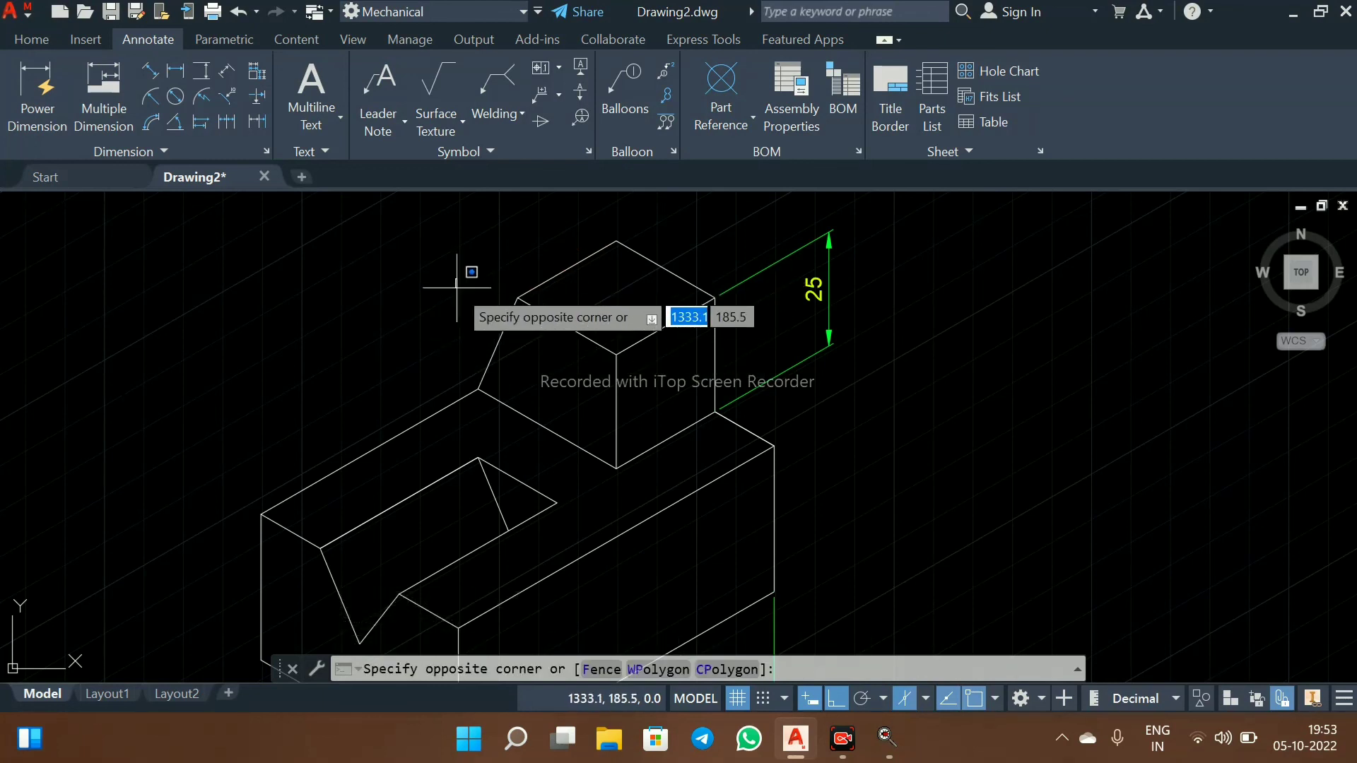
key(Escape)
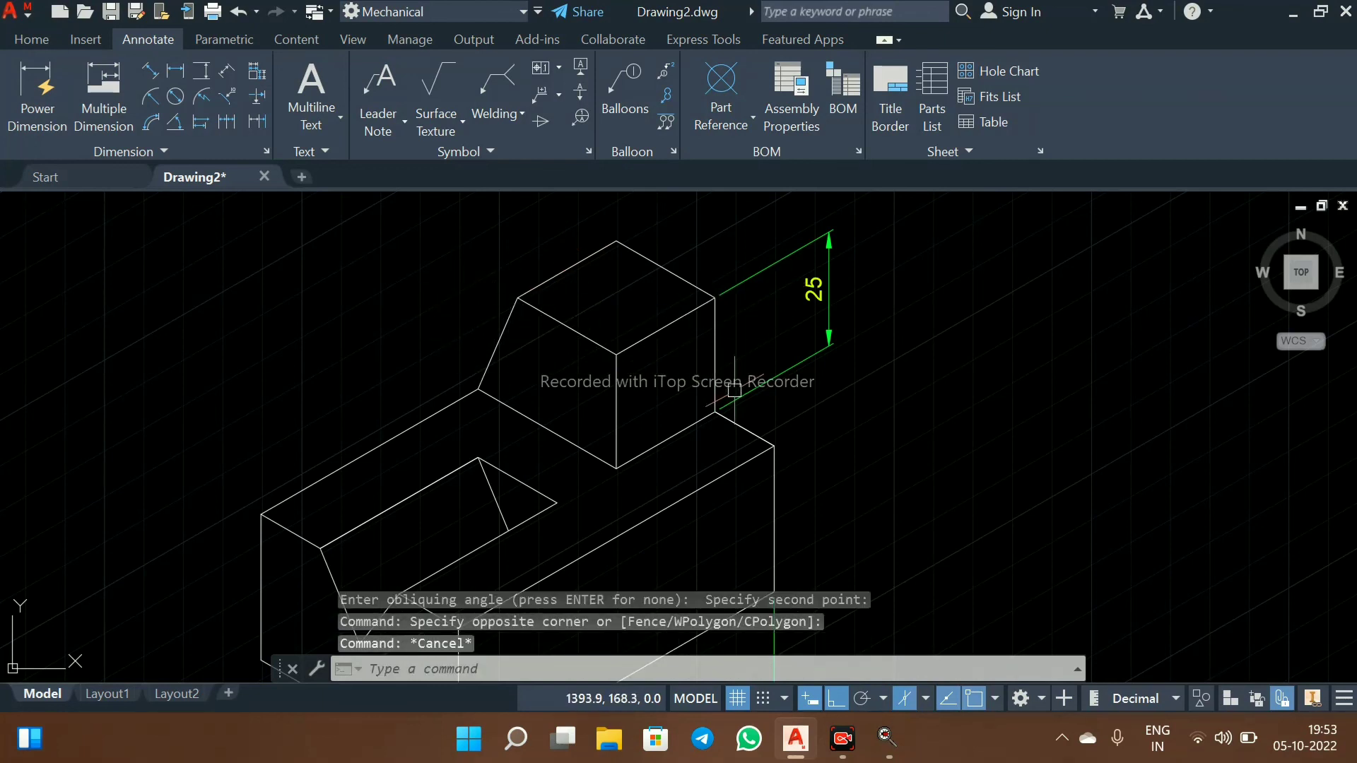
key(ctrl+z)
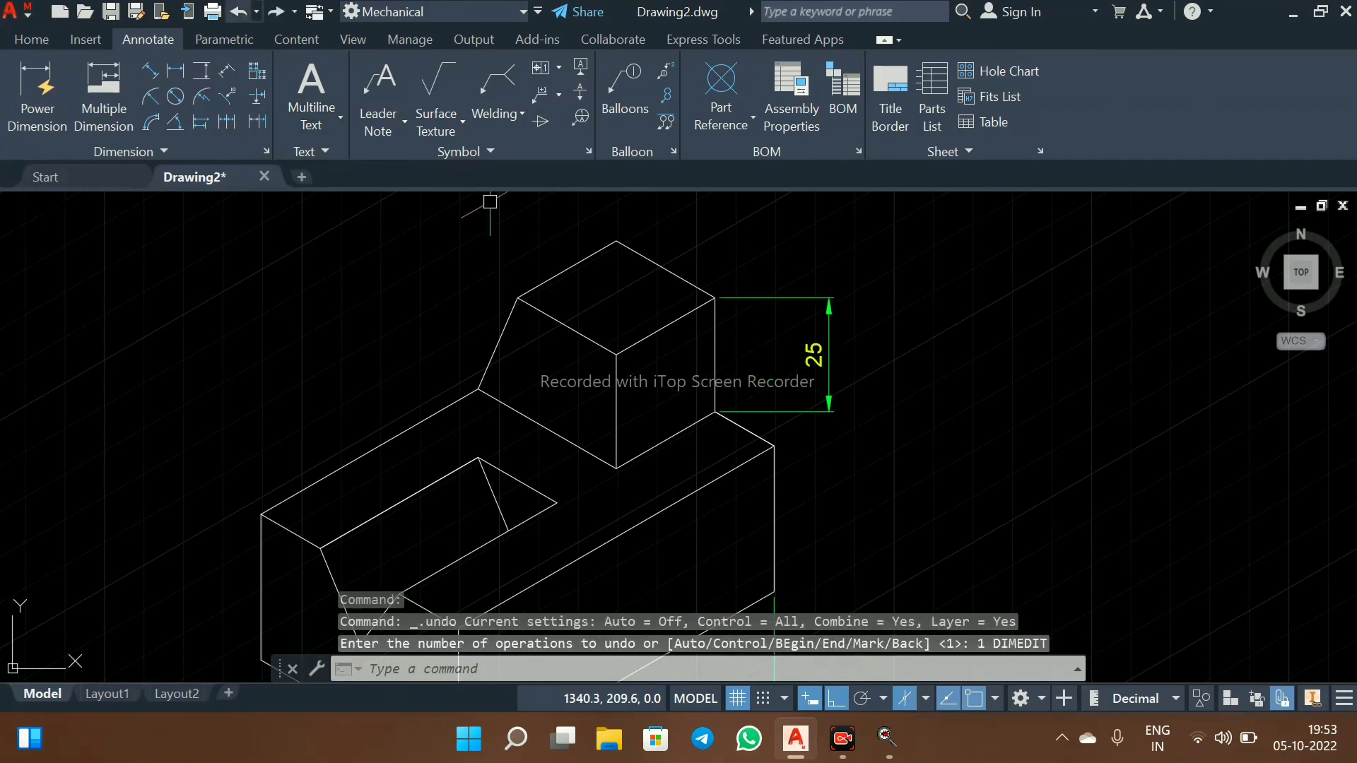
Make the raised section's height dimension oblique again at 210°, picking the angle from the top face's right corner to its front corner
click(124, 152)
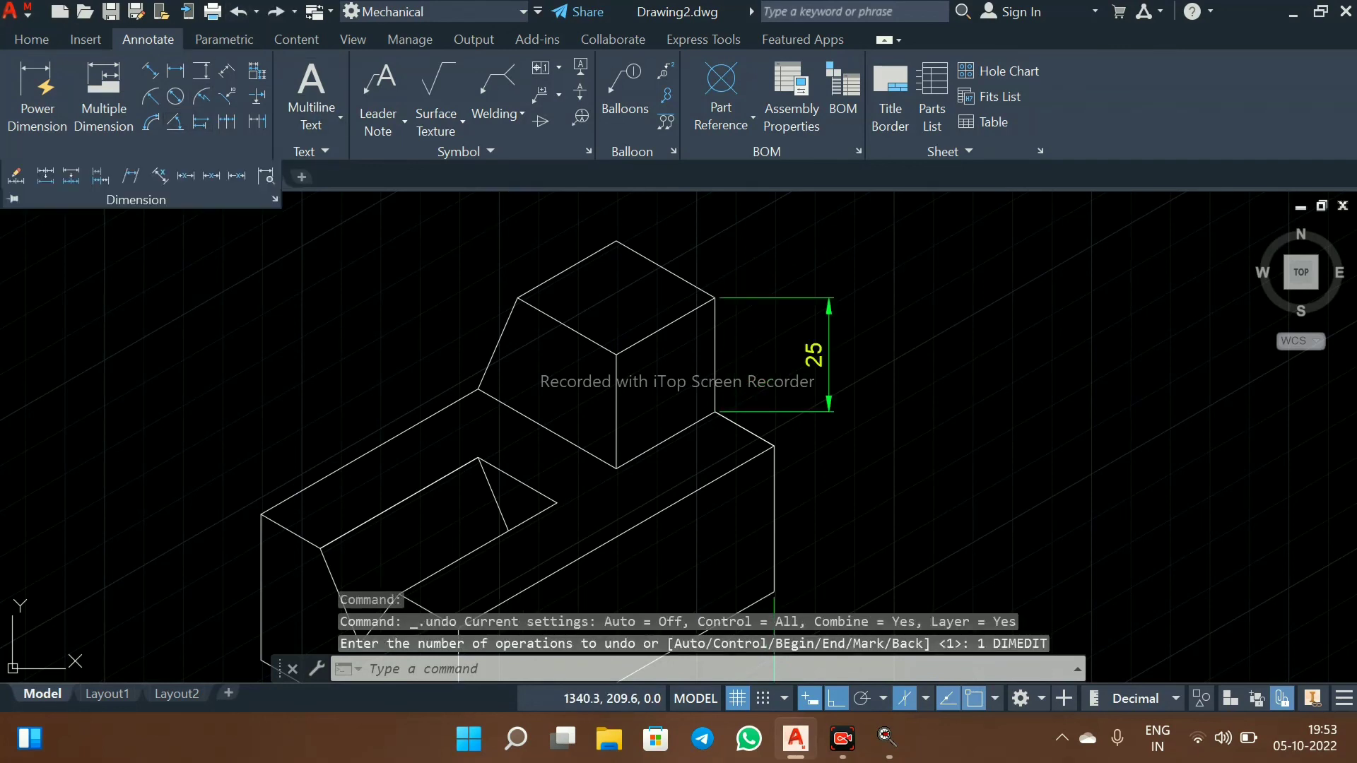
click(131, 176)
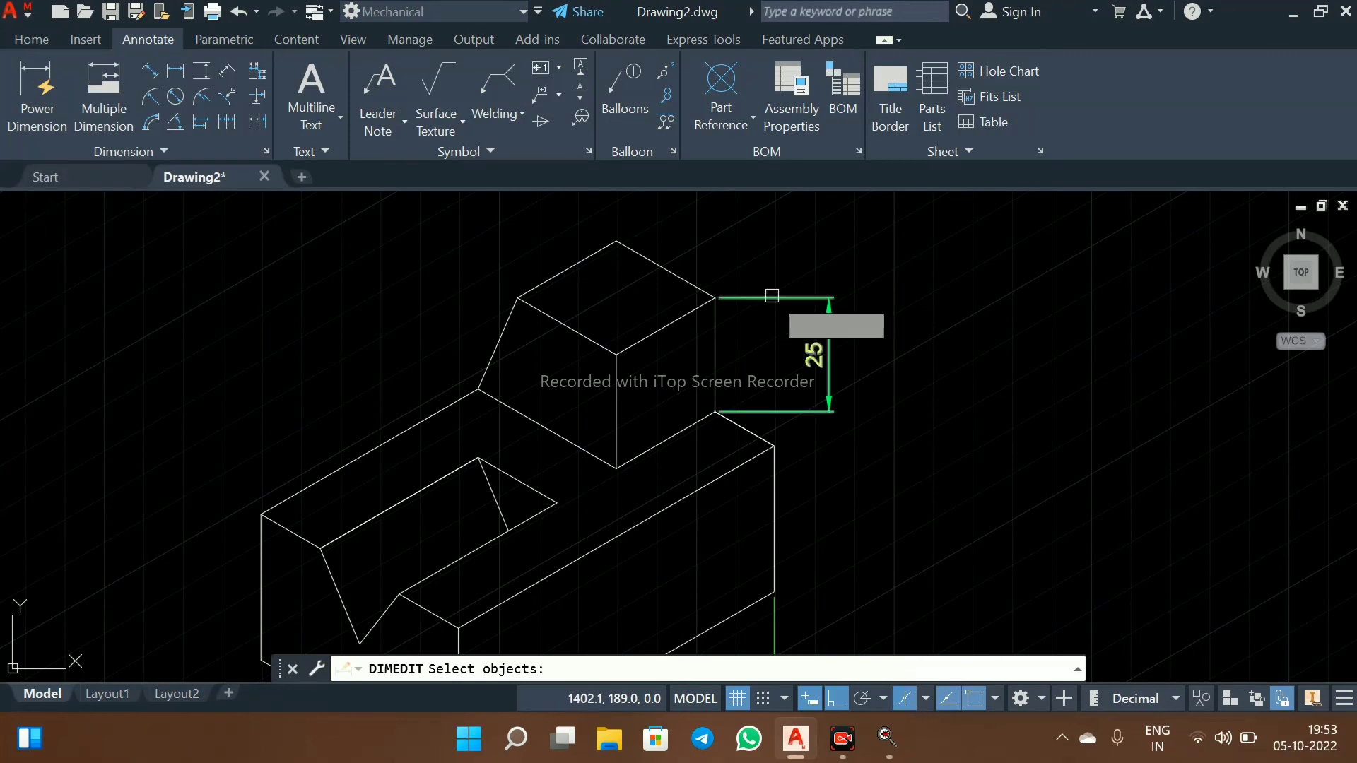
click(772, 295)
key(Return)
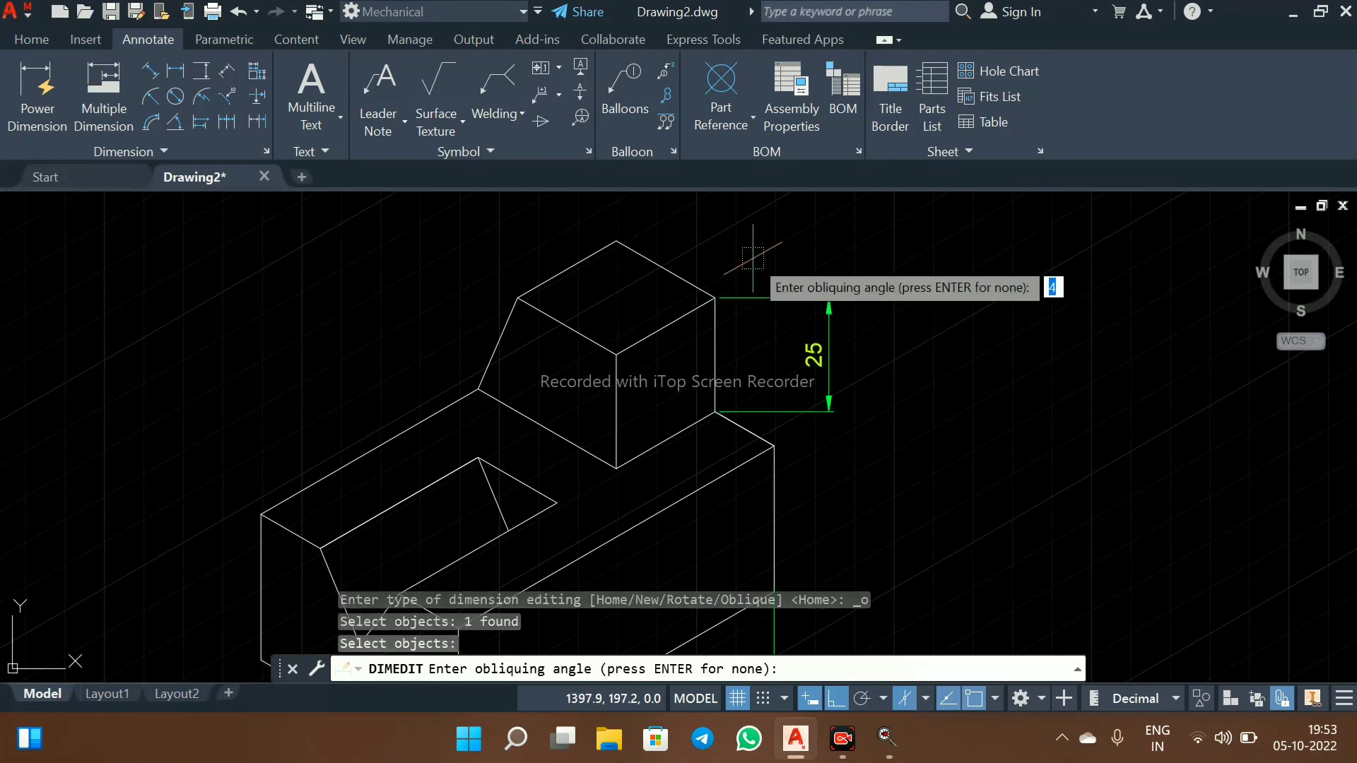
click(715, 298)
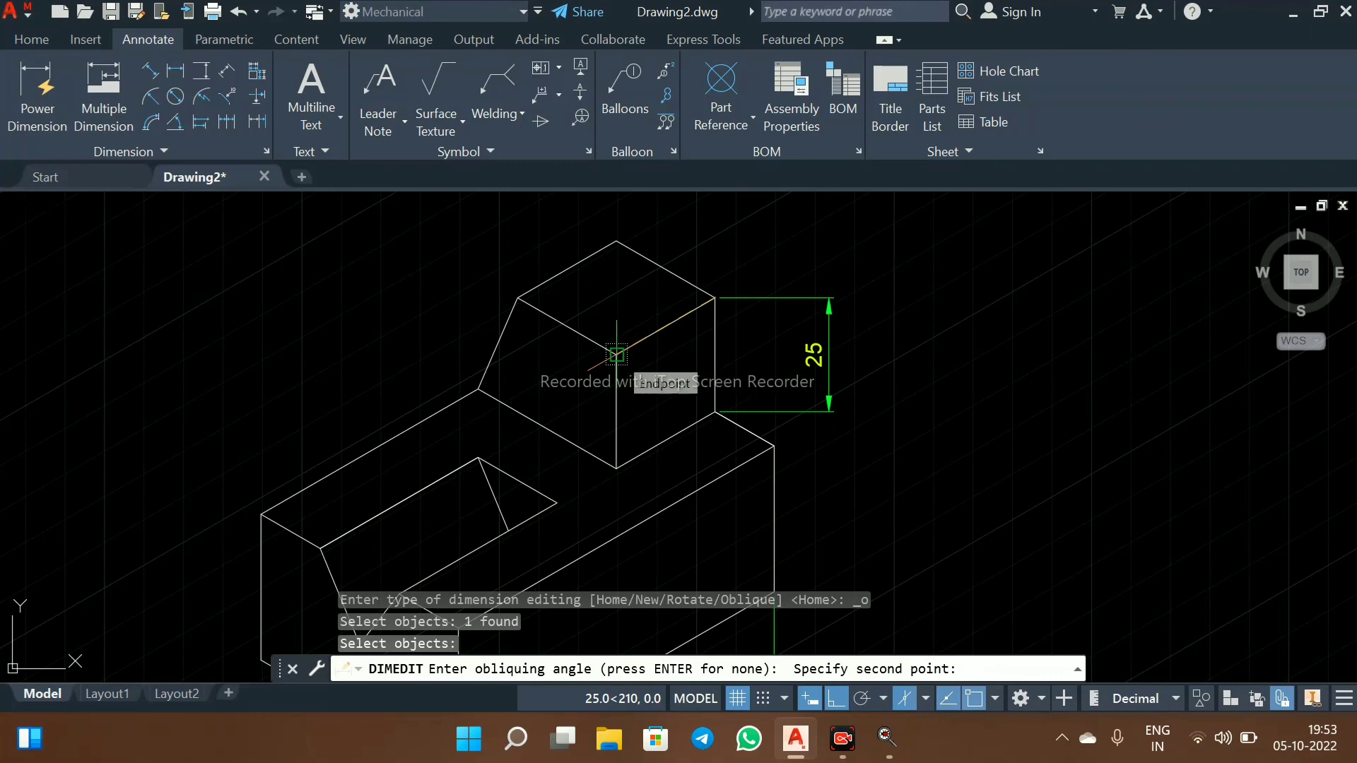
click(616, 354)
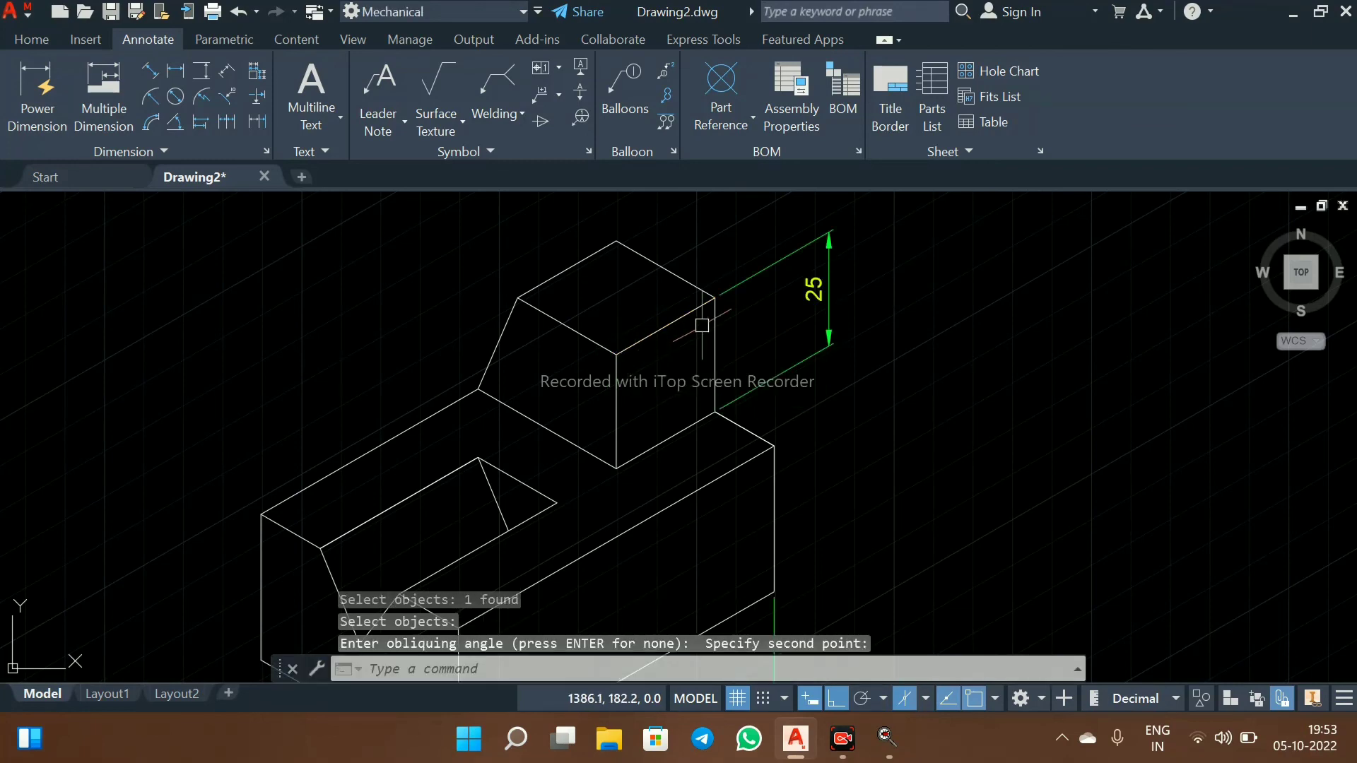
scroll(702, 325, down, 4)
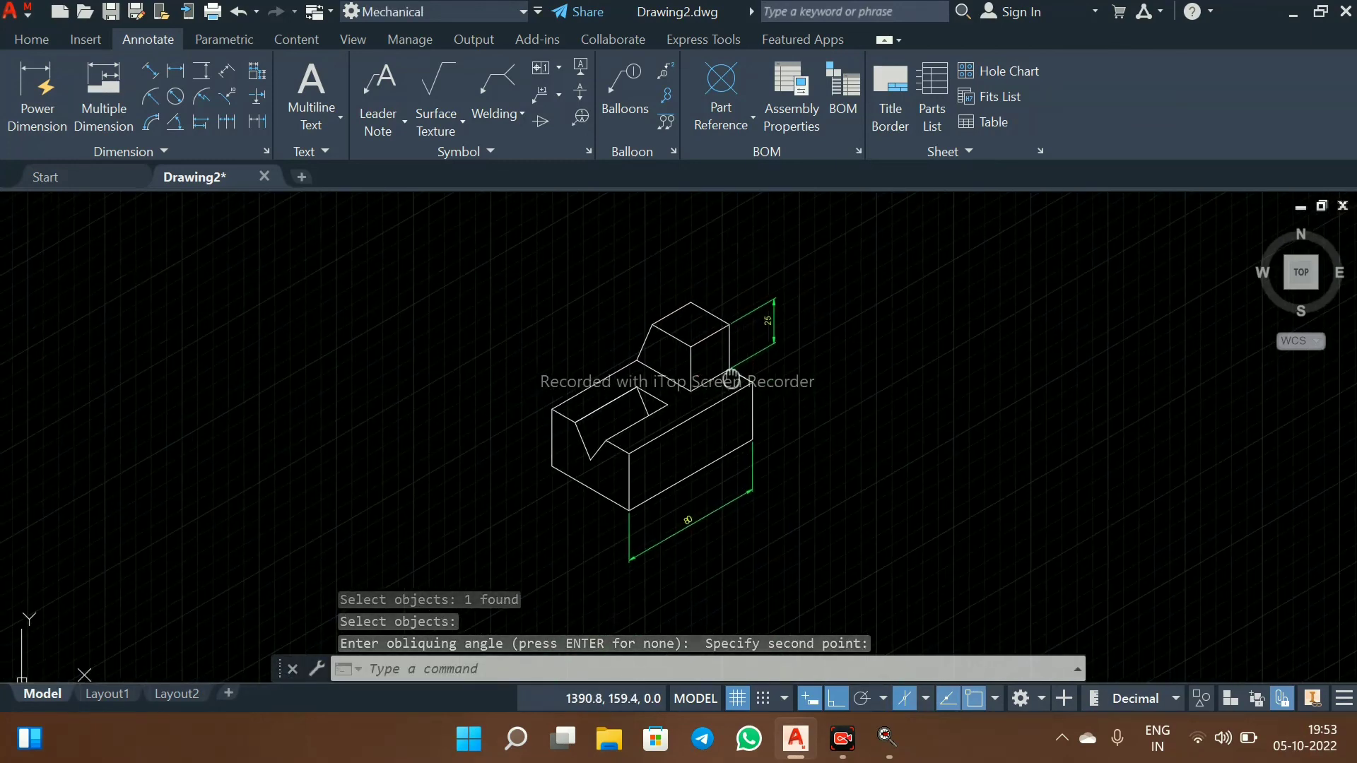
scroll(730, 378, up, 3)
scroll(724, 366, down, 3)
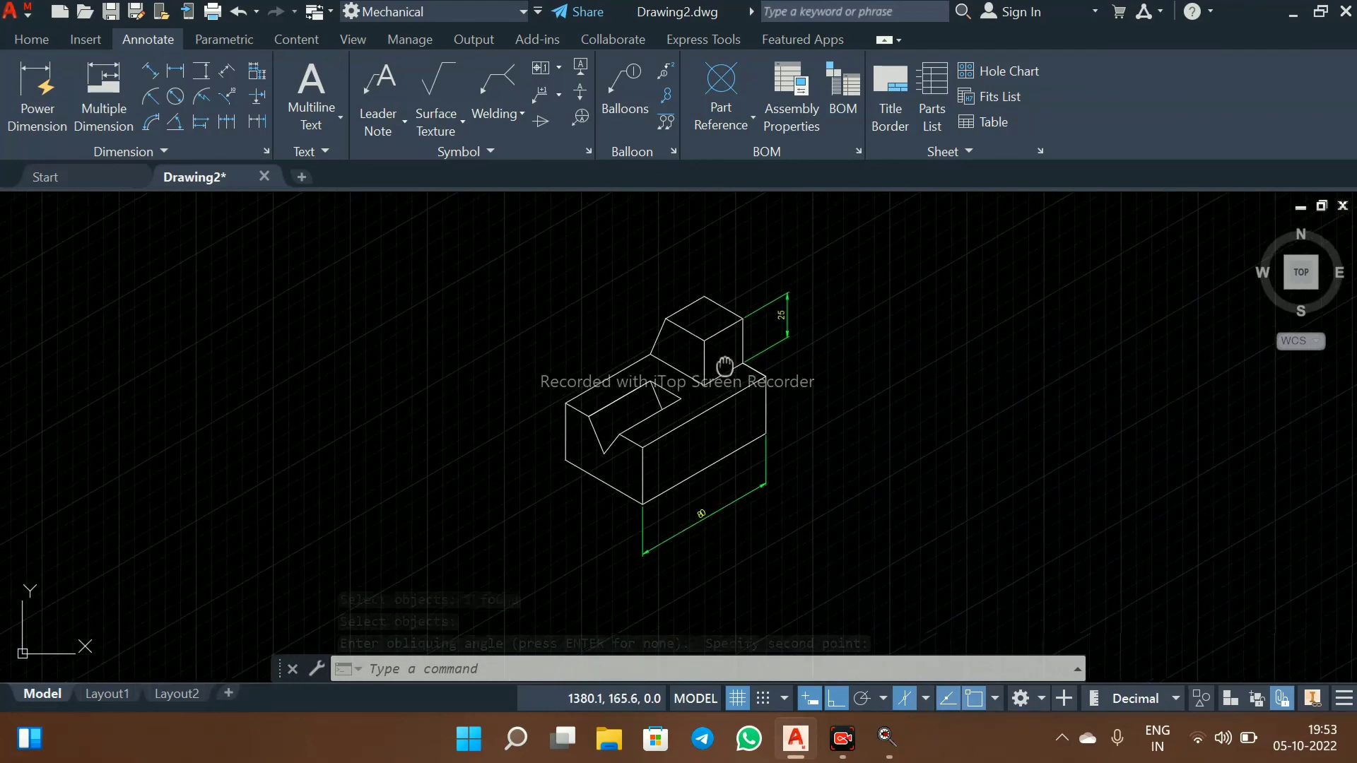
scroll(725, 365, up, 2)
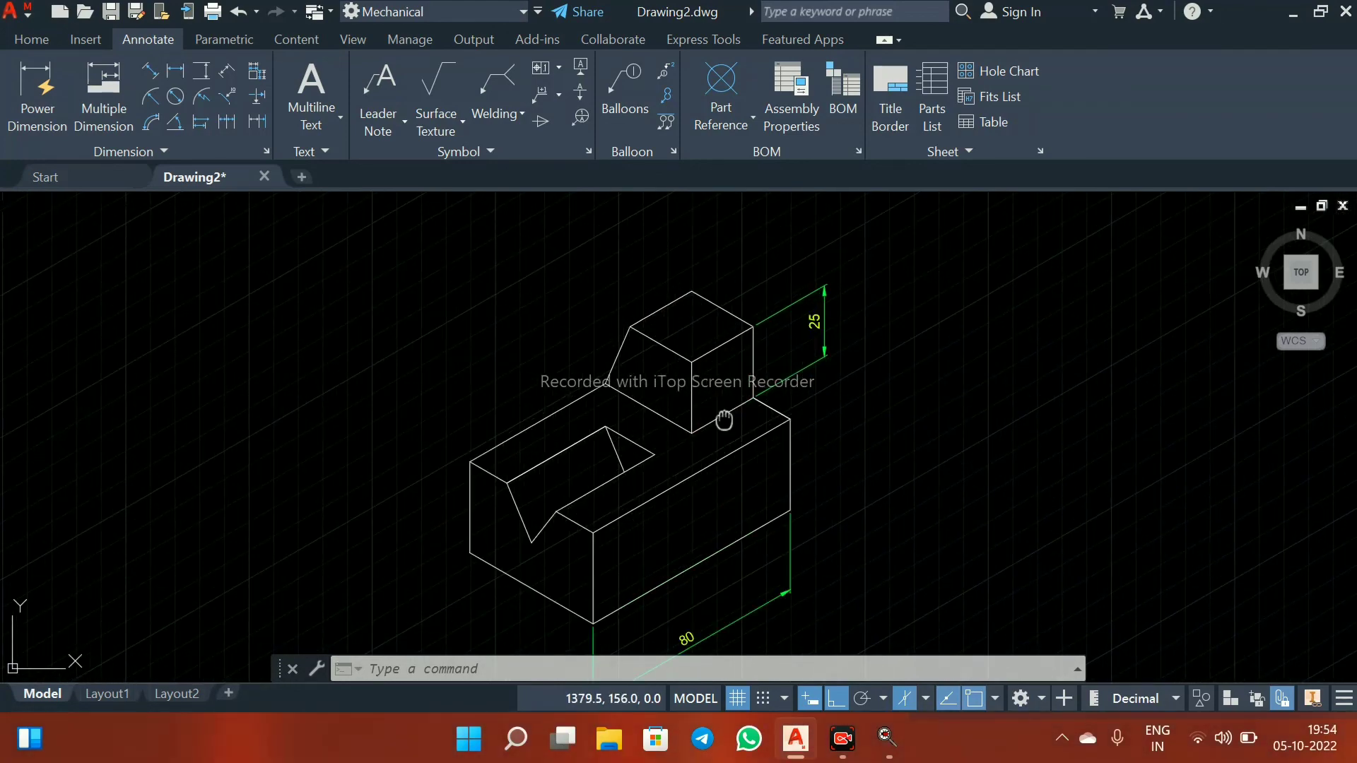
mouse_move(723, 420)
middle_down()
mouse_move(753, 335)
mouse_move(812, 354)
mouse_move(809, 375)
middle_up()
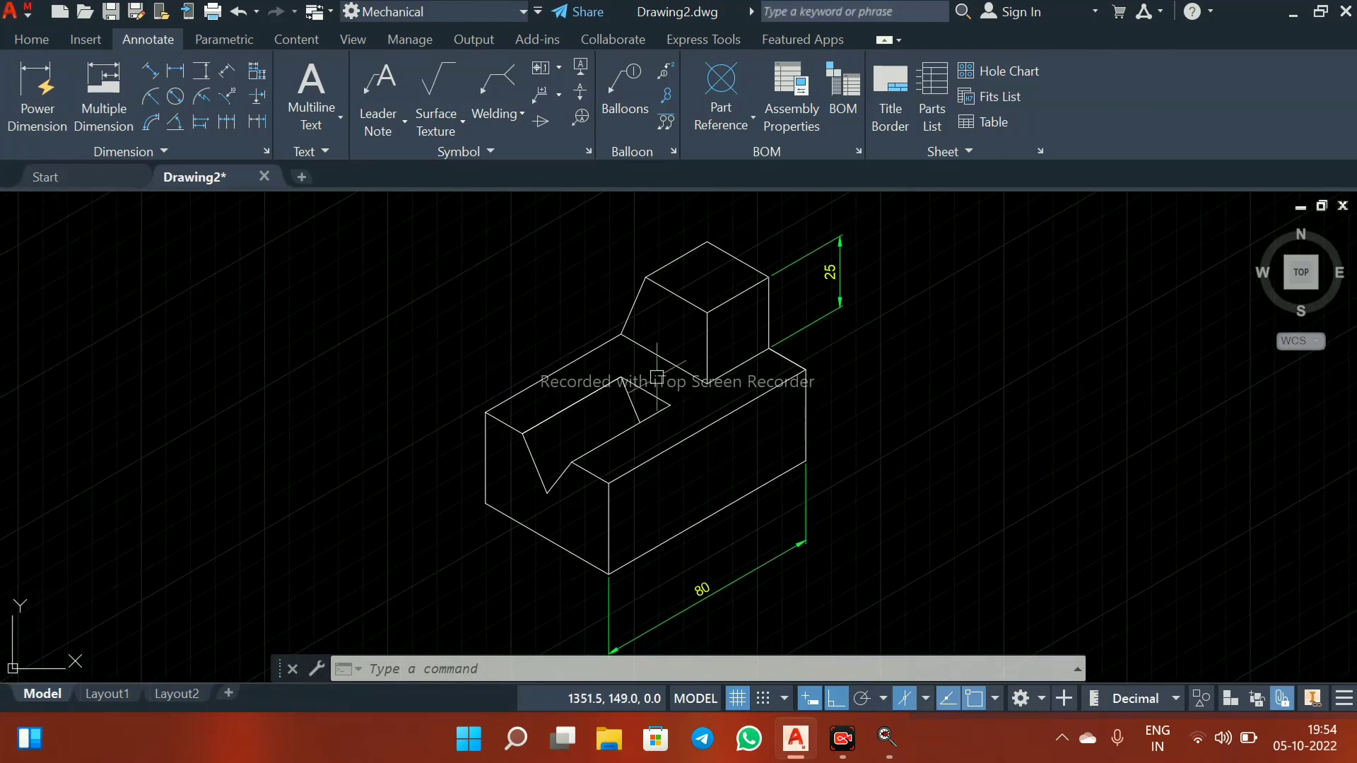